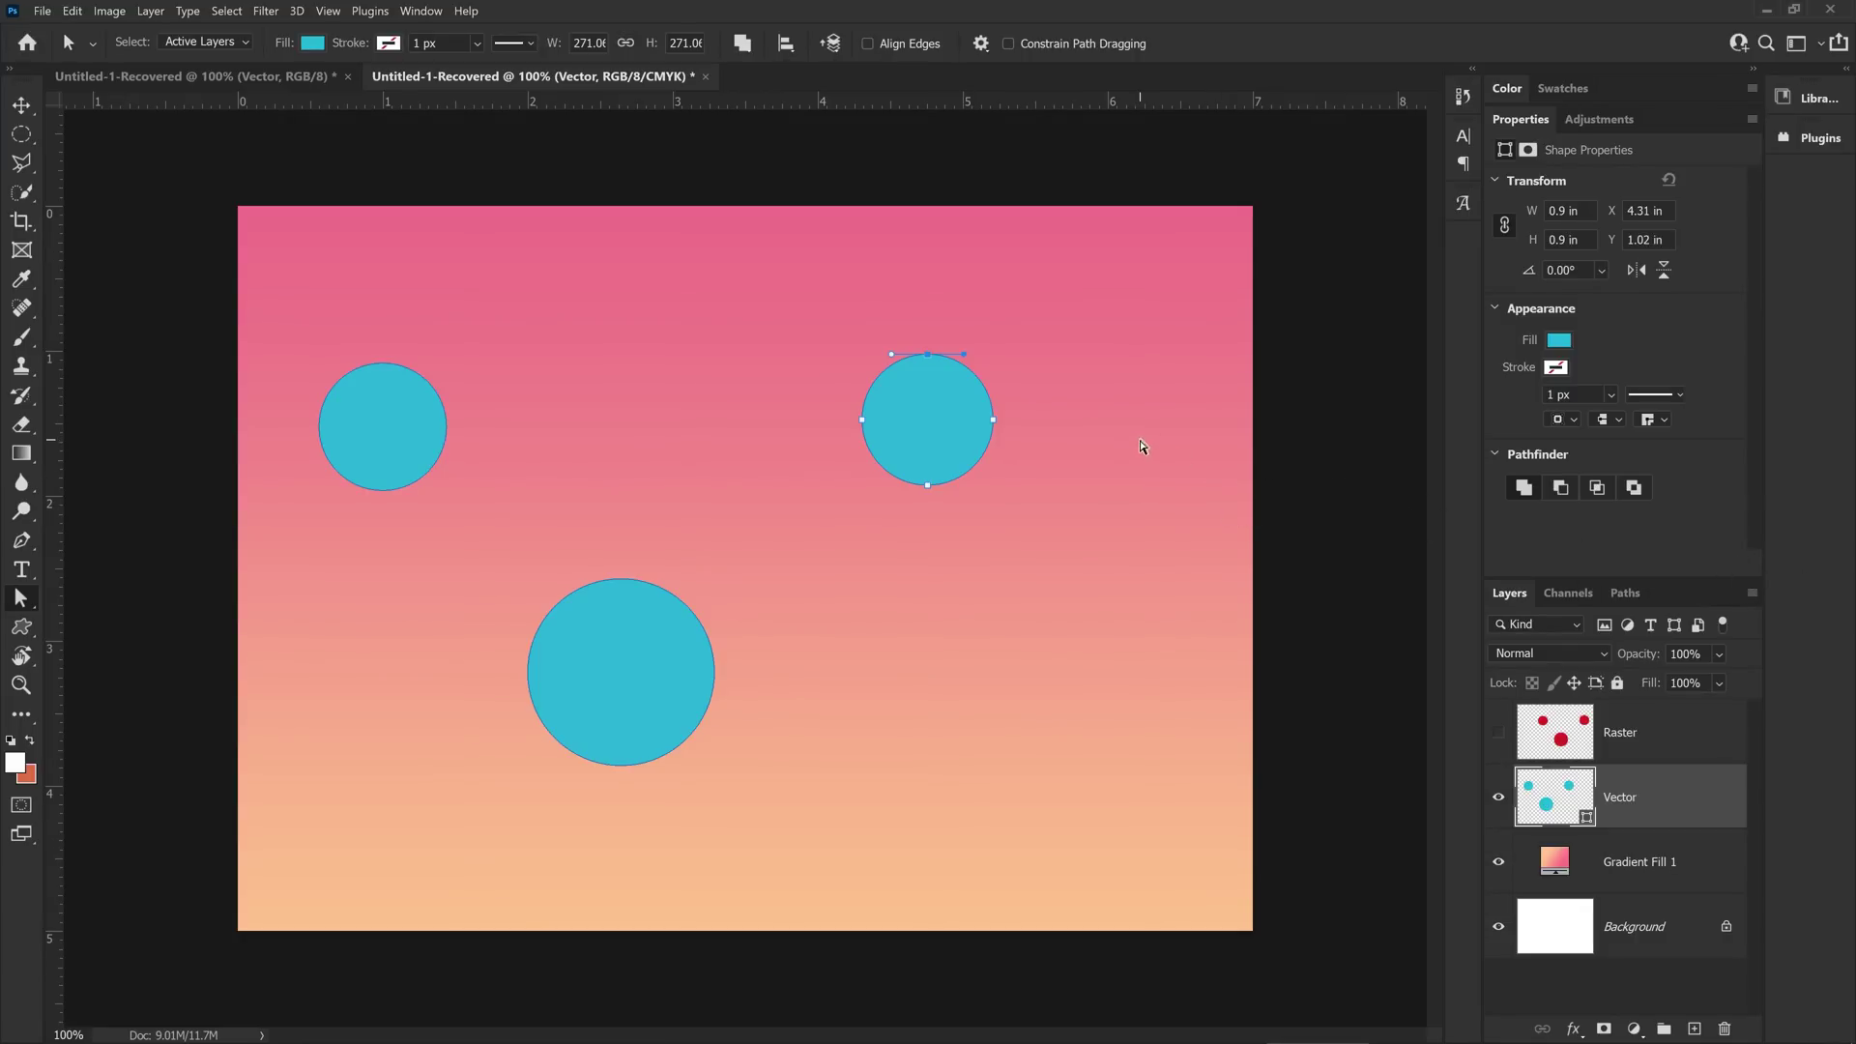
Select the right circle's path and bend its top into a blob, then undo and redo.
left_click(1098, 400)
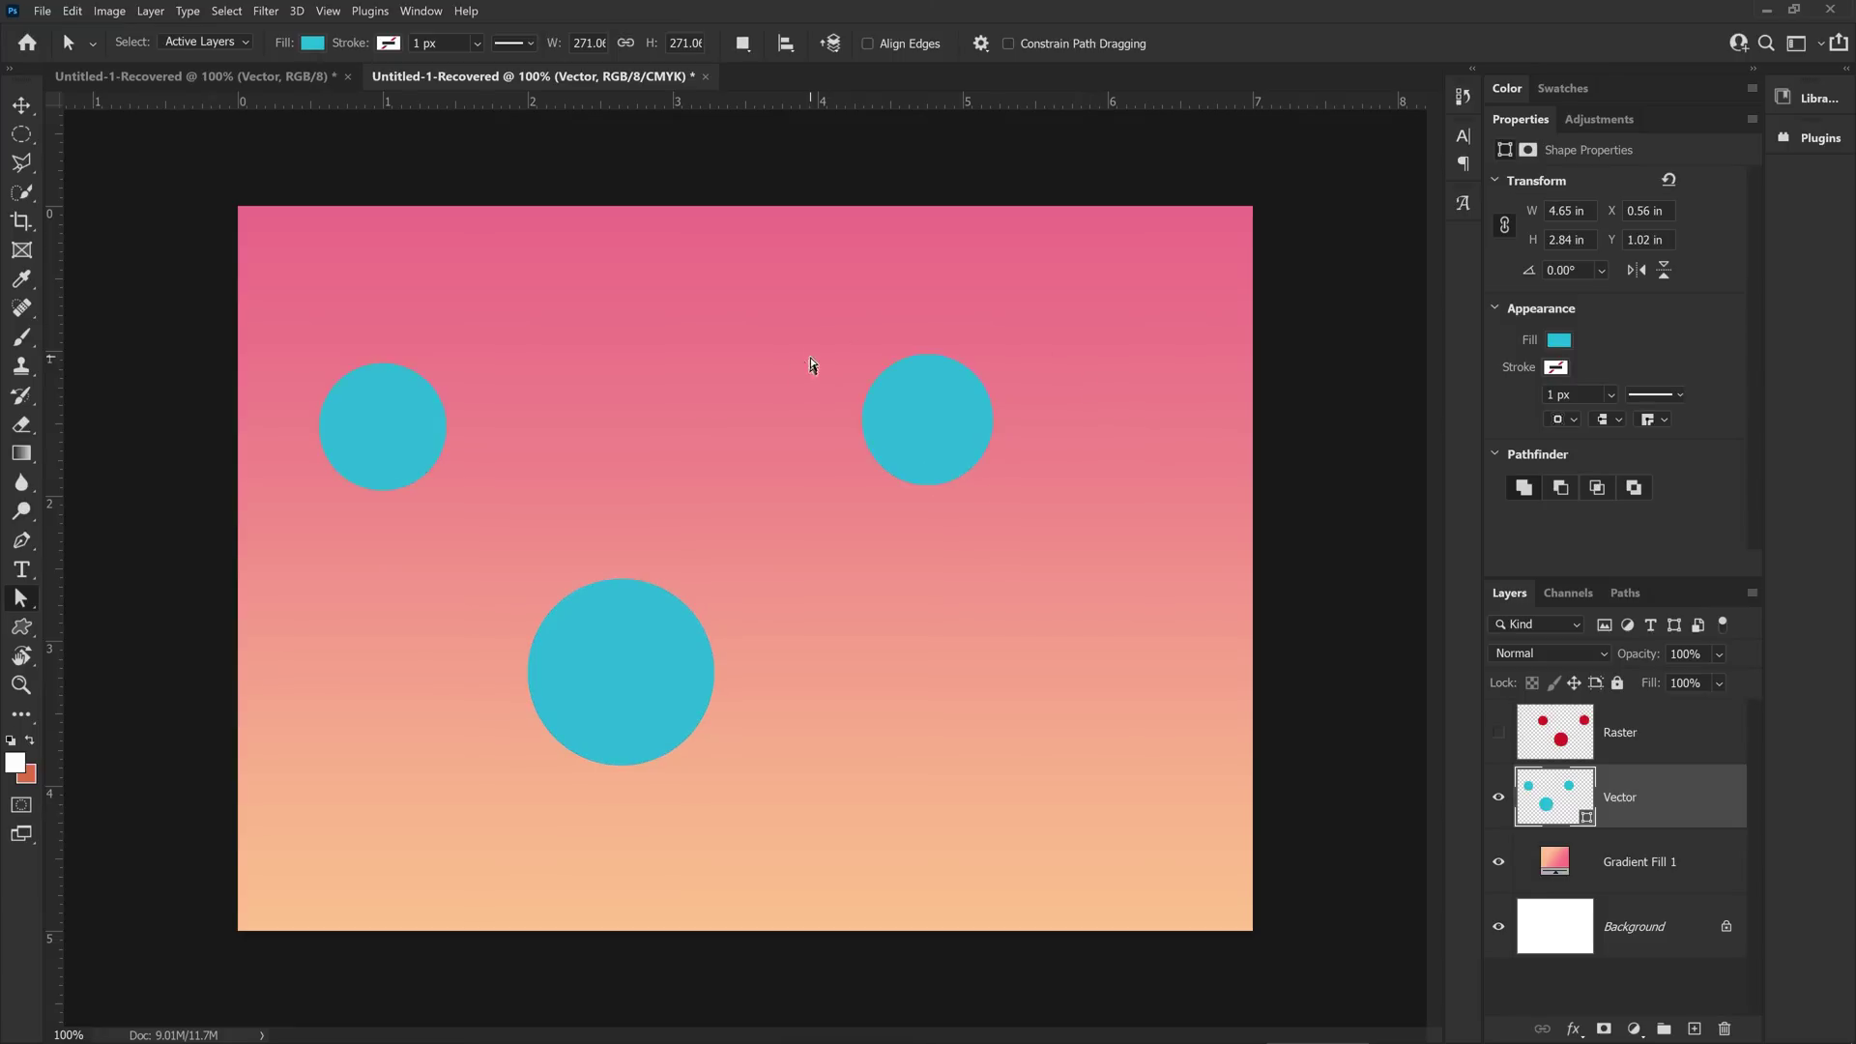
left_click_drag(1177, 655, 1076, 635)
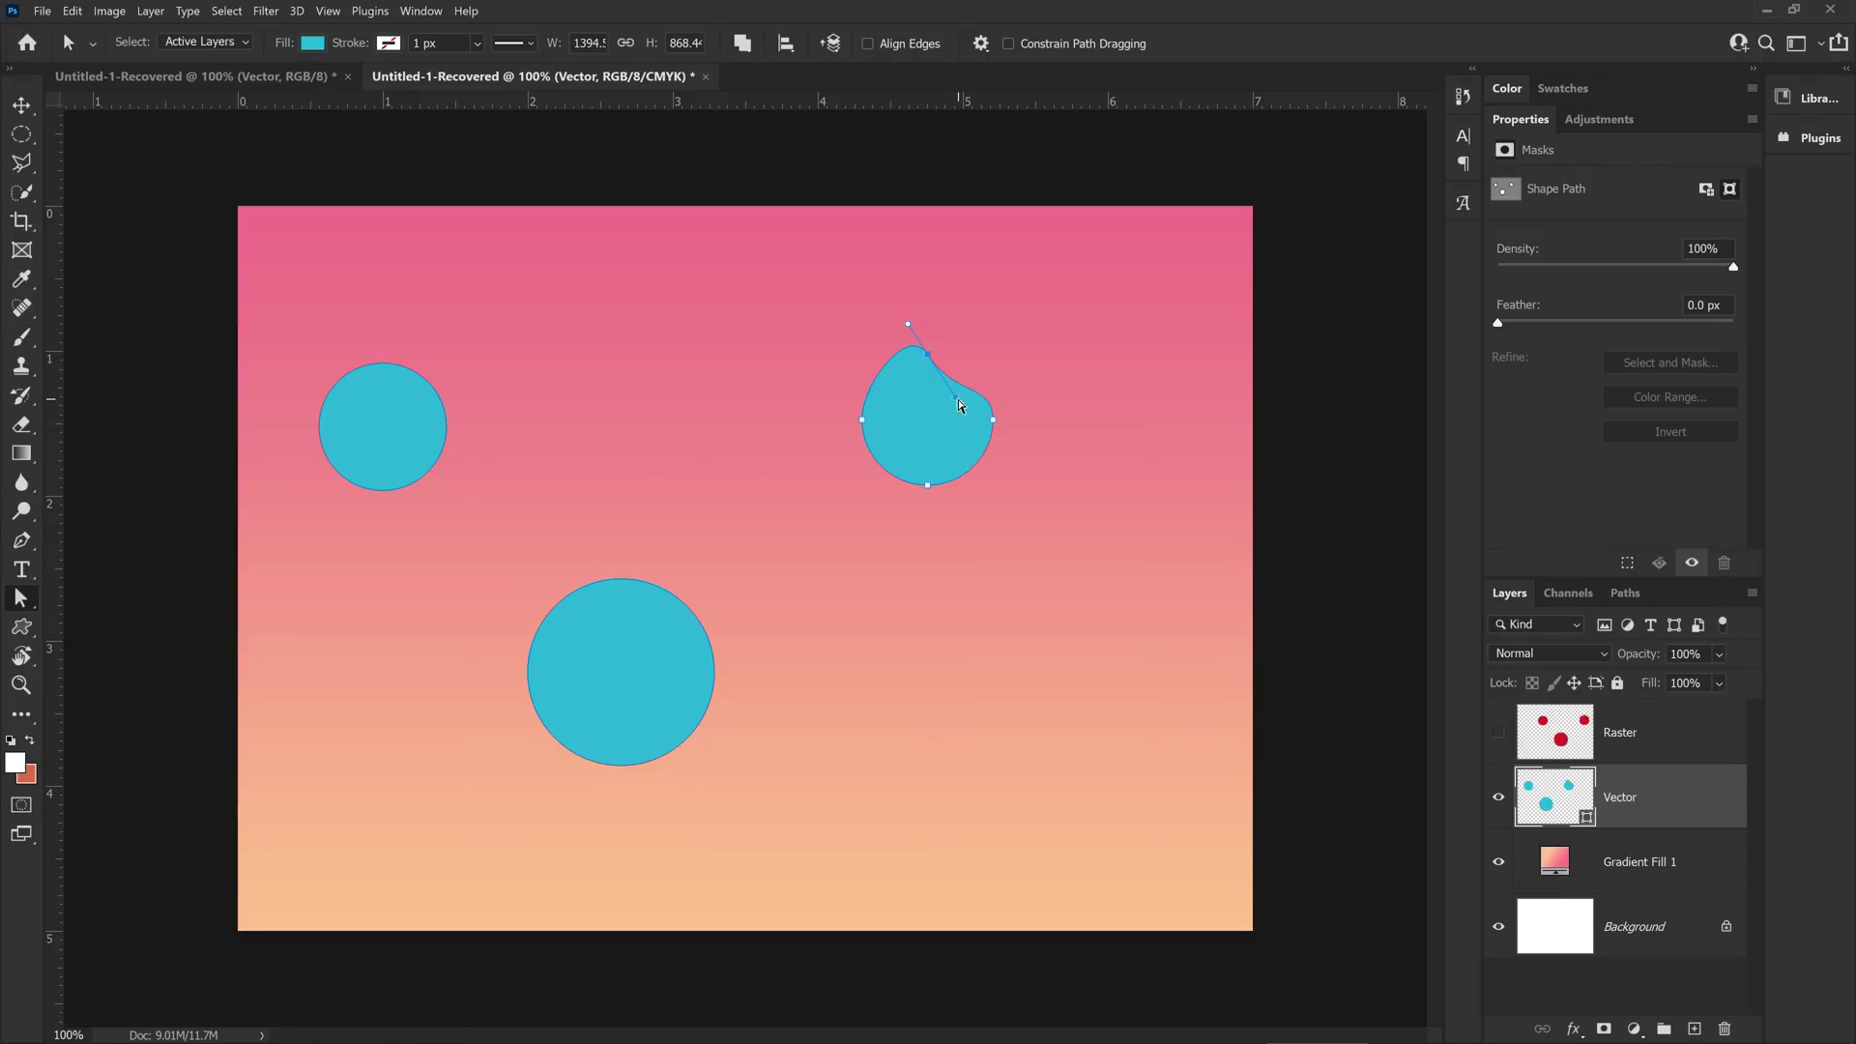
left_click_drag(961, 406, 990, 376)
key("ctrl+z")
key("ctrl+shift+z")
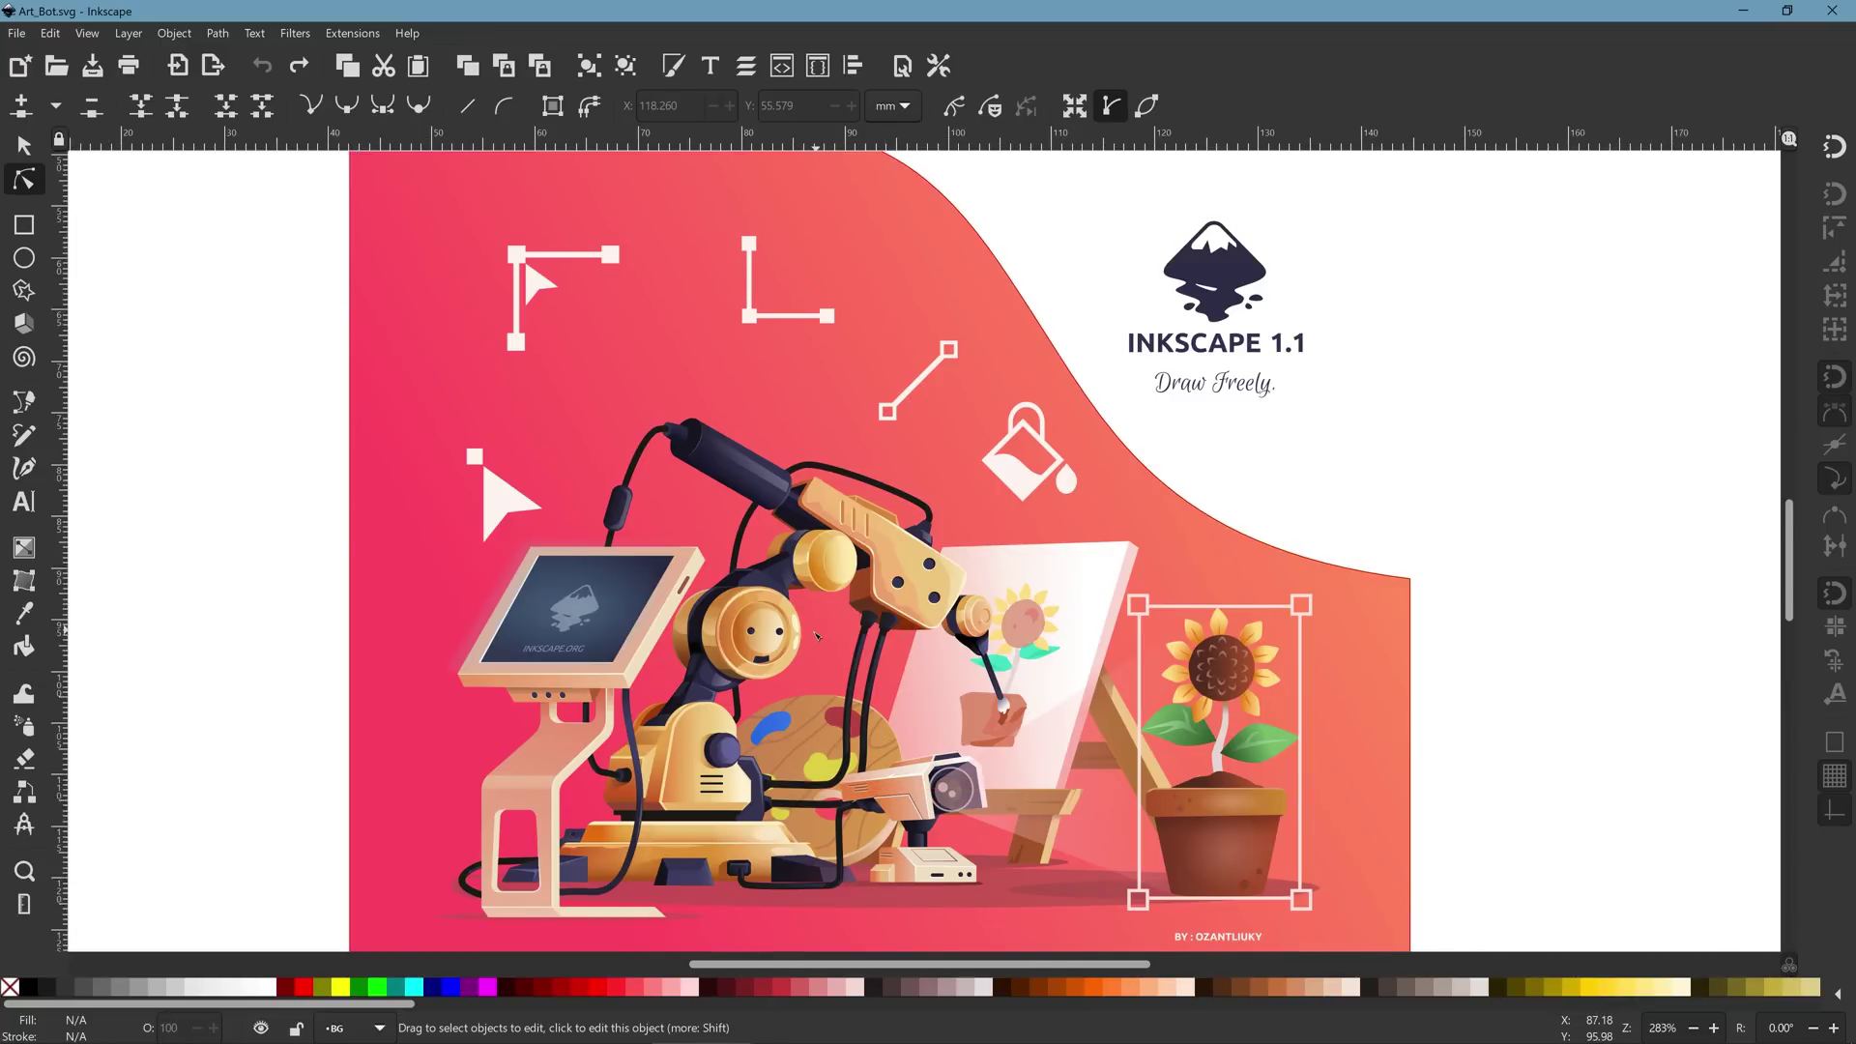
scroll(851, 626, "up", 4, "ctrl")
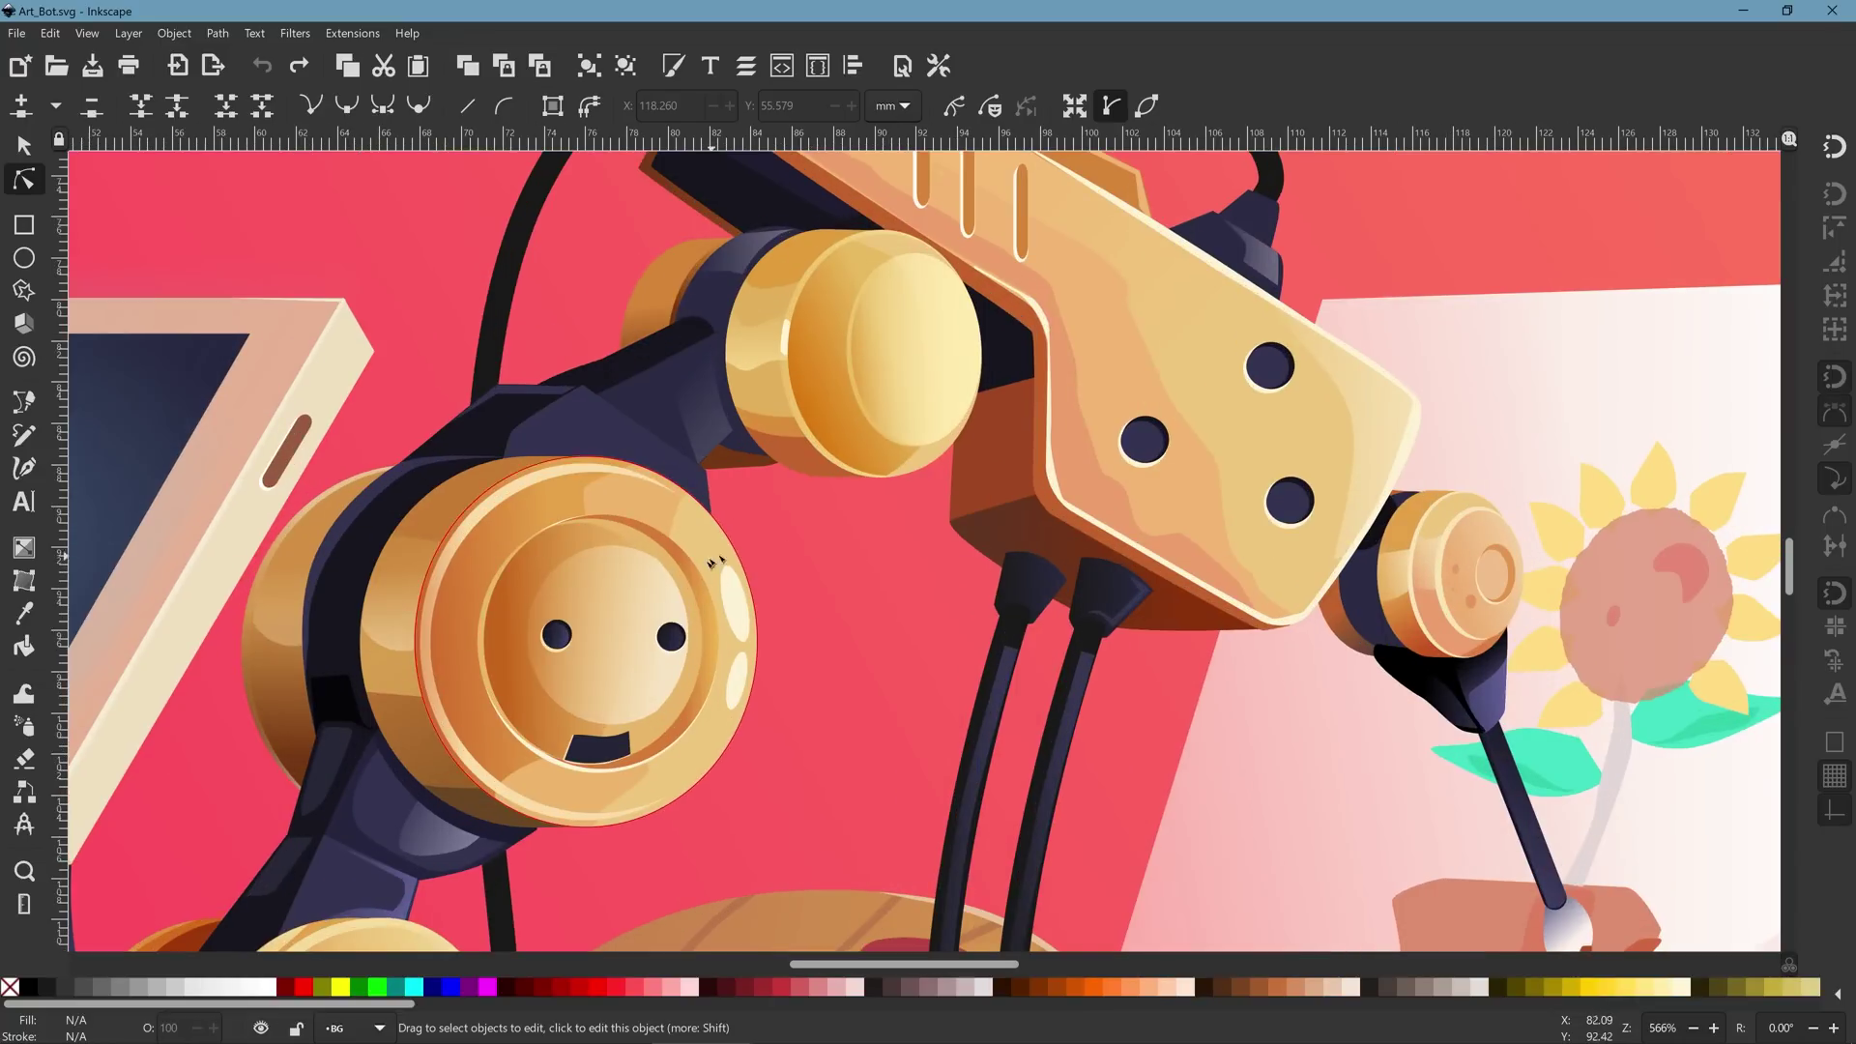
scroll(826, 506, "down", 2, "ctrl")
scroll(826, 505, "down", 1, "ctrl")
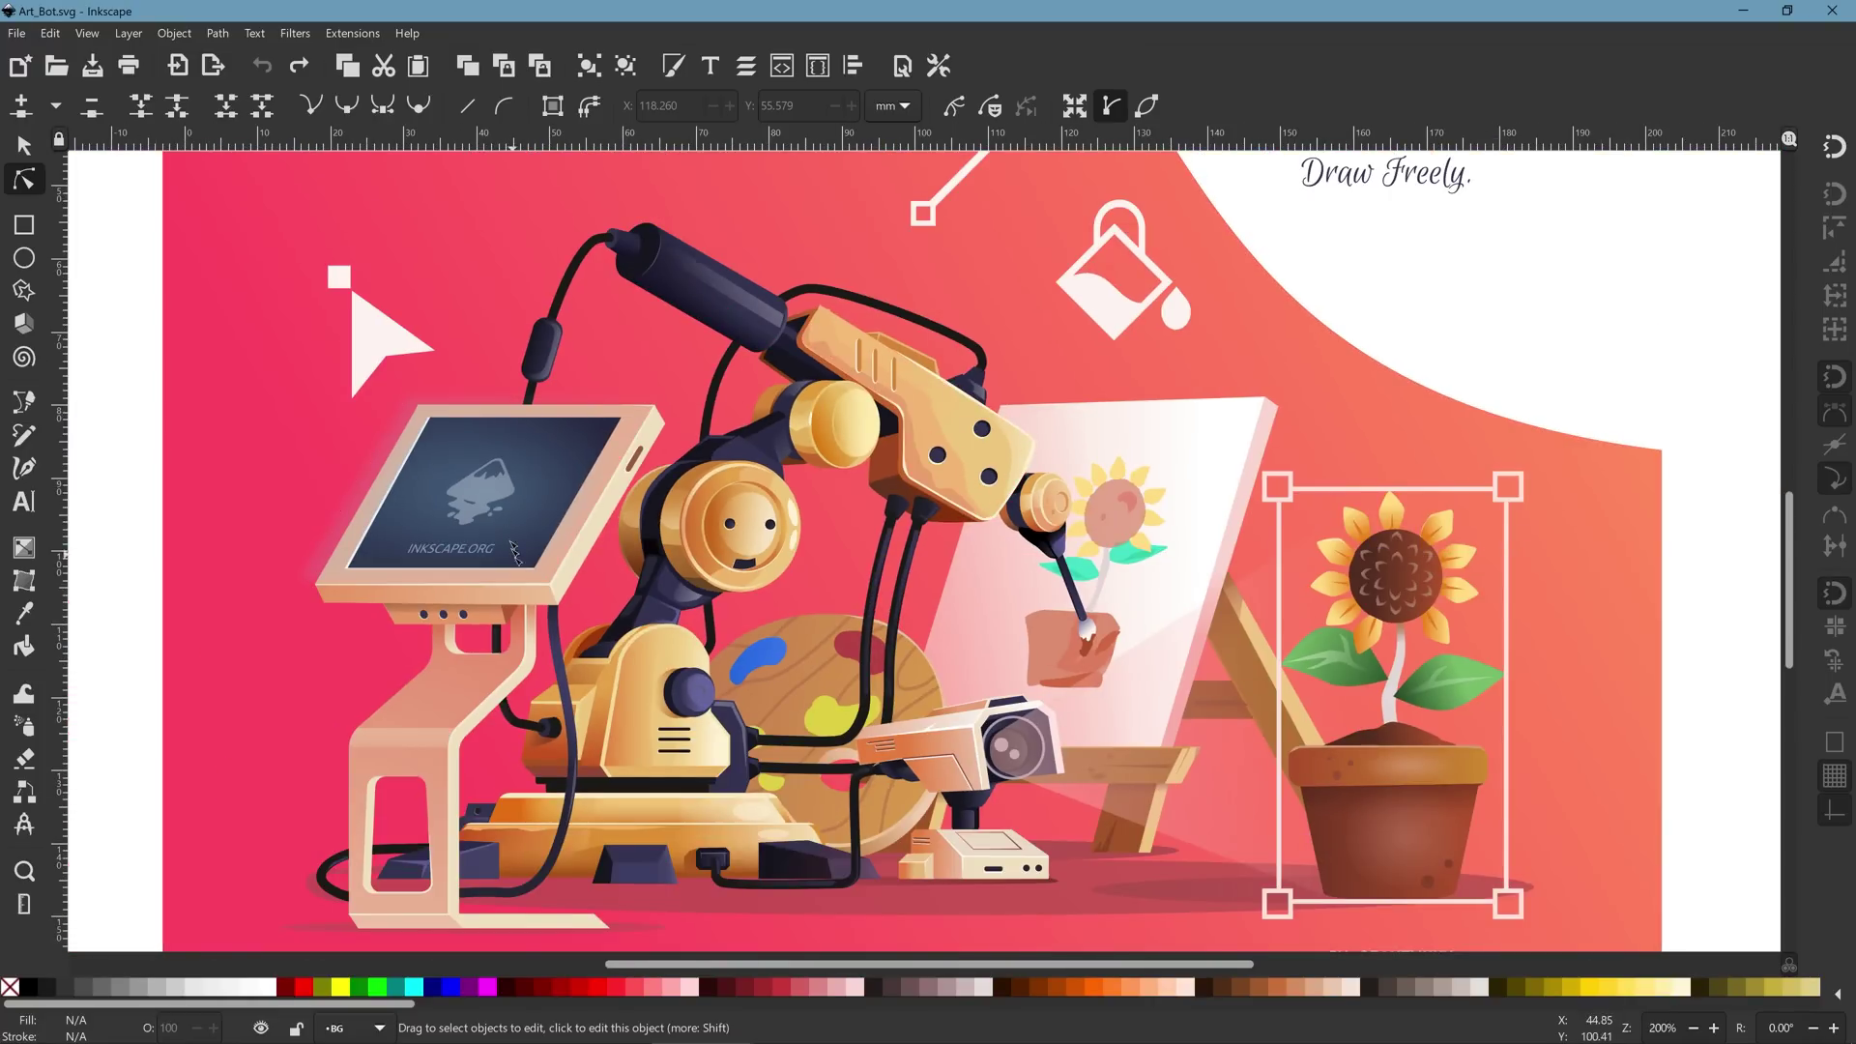
scroll(850, 446, "up", 1)
scroll(849, 447, "up", 1, "ctrl")
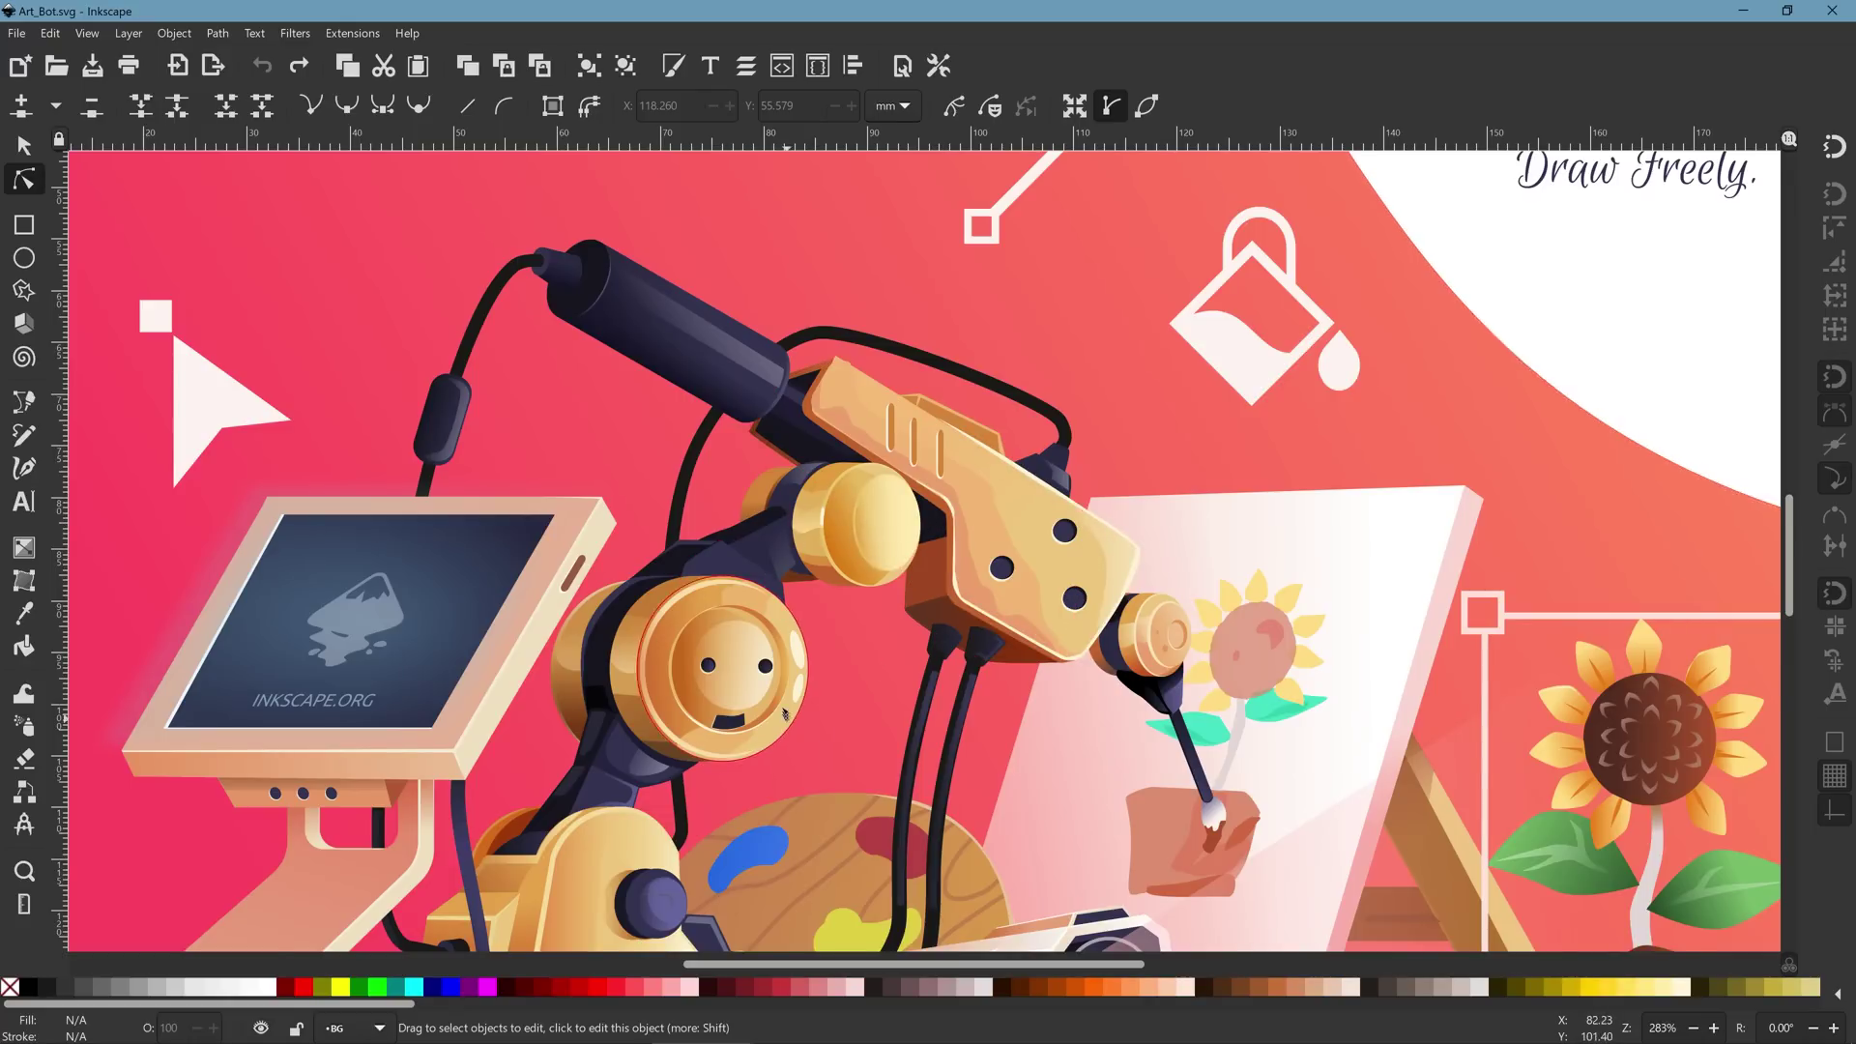
scroll(785, 709, "up", 5)
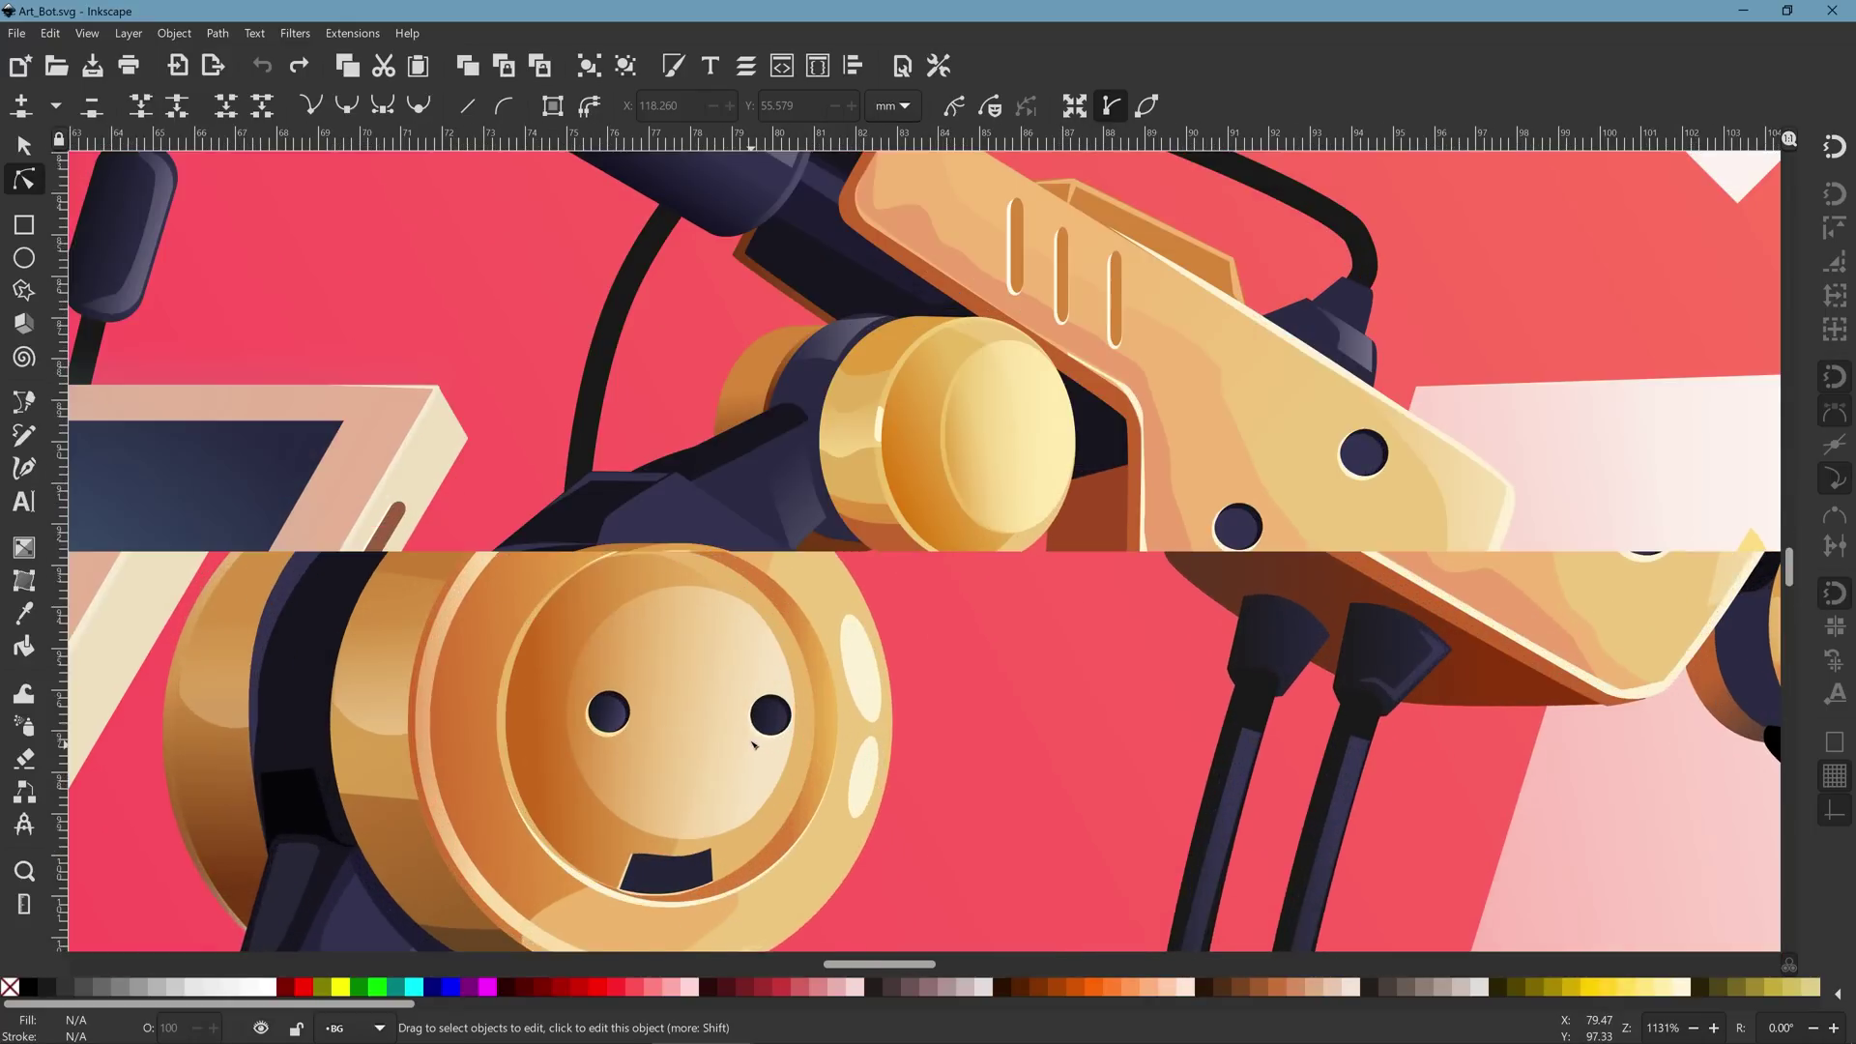
scroll(754, 744, "up", 3)
scroll(787, 699, "up", 3)
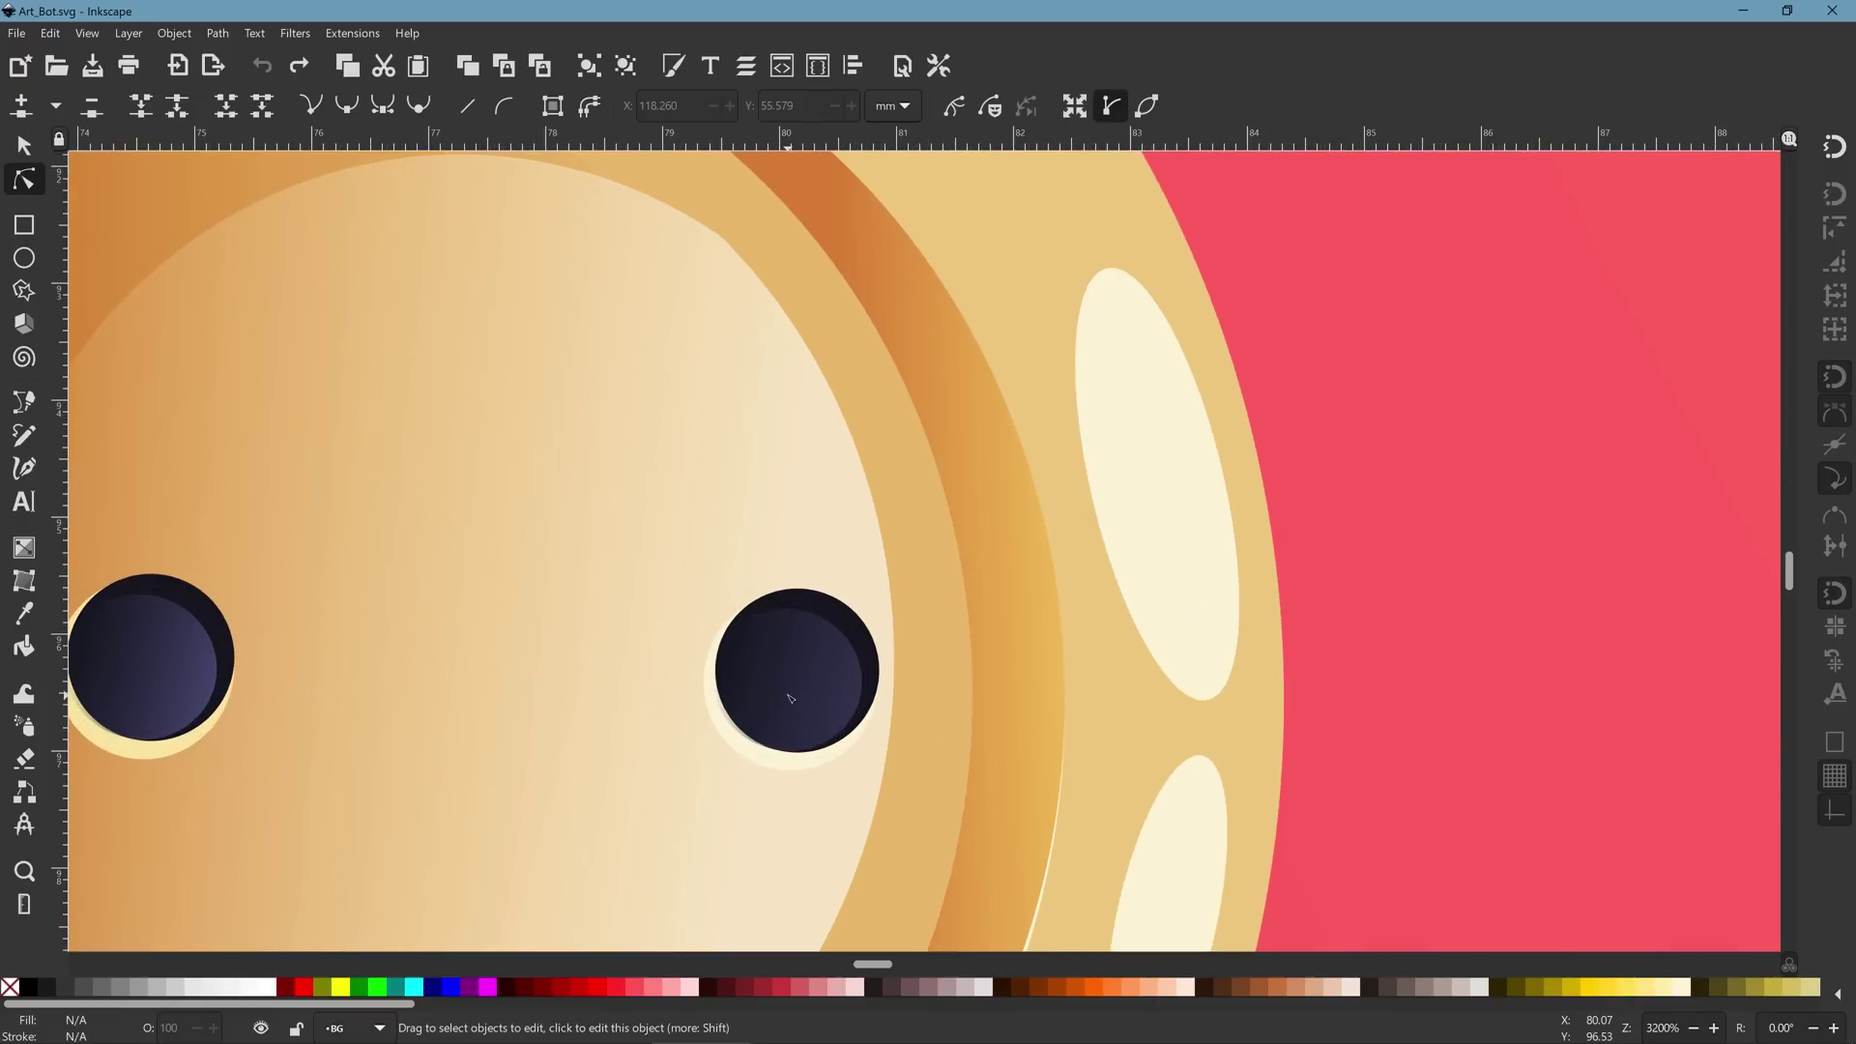
scroll(935, 642, "up", 4)
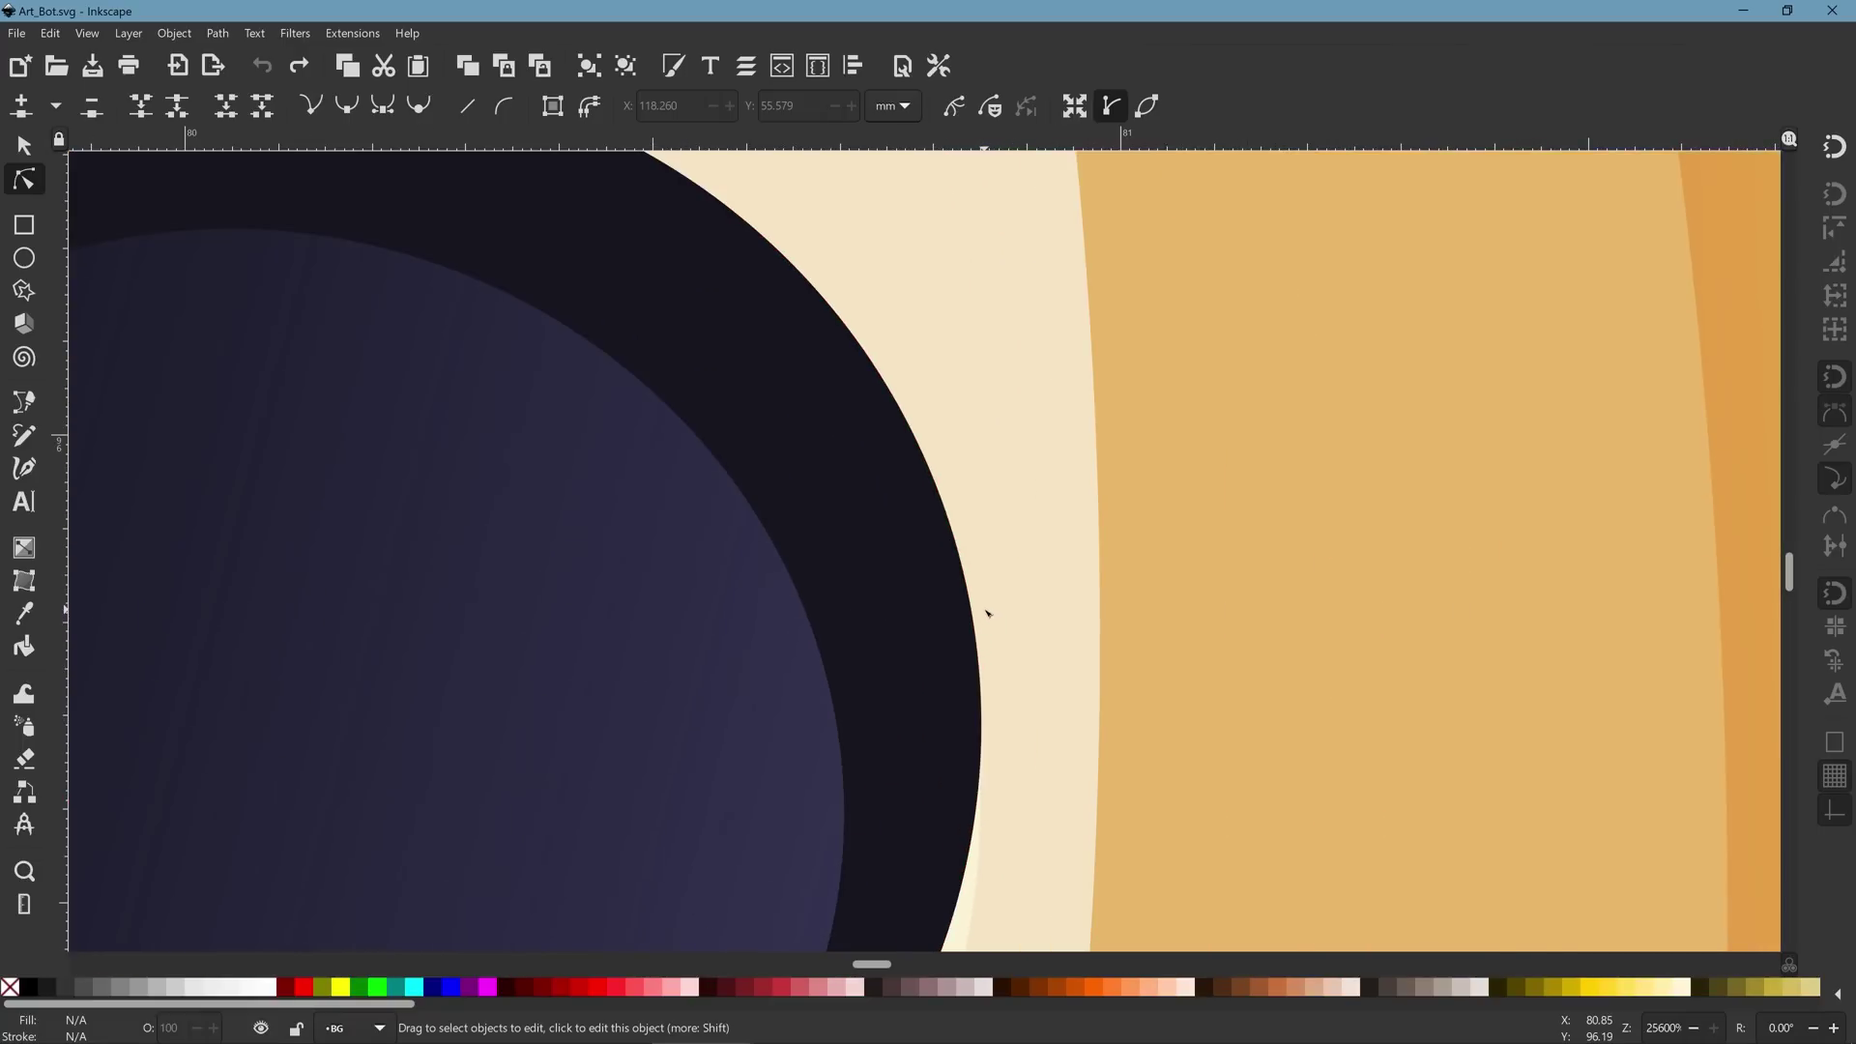
scroll(887, 580, "down", 10)
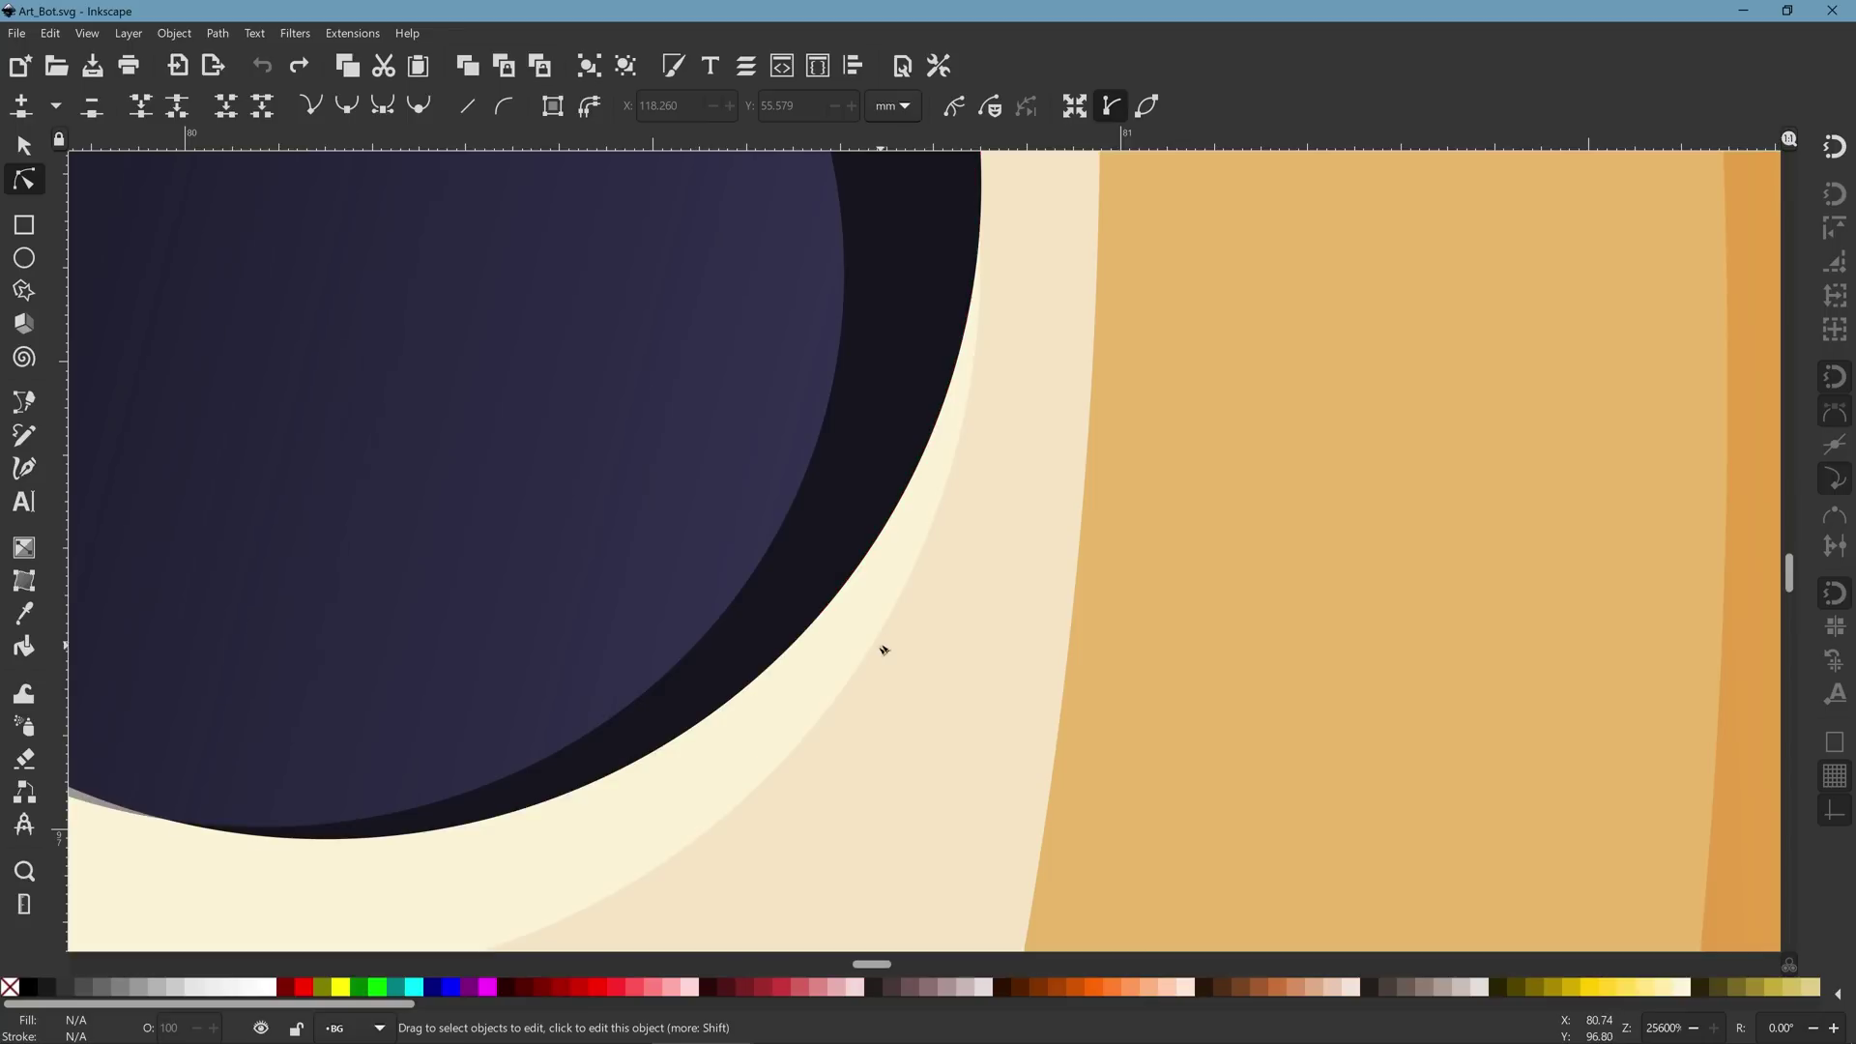
scroll(866, 609, "down", 5)
scroll(852, 527, "down", 4)
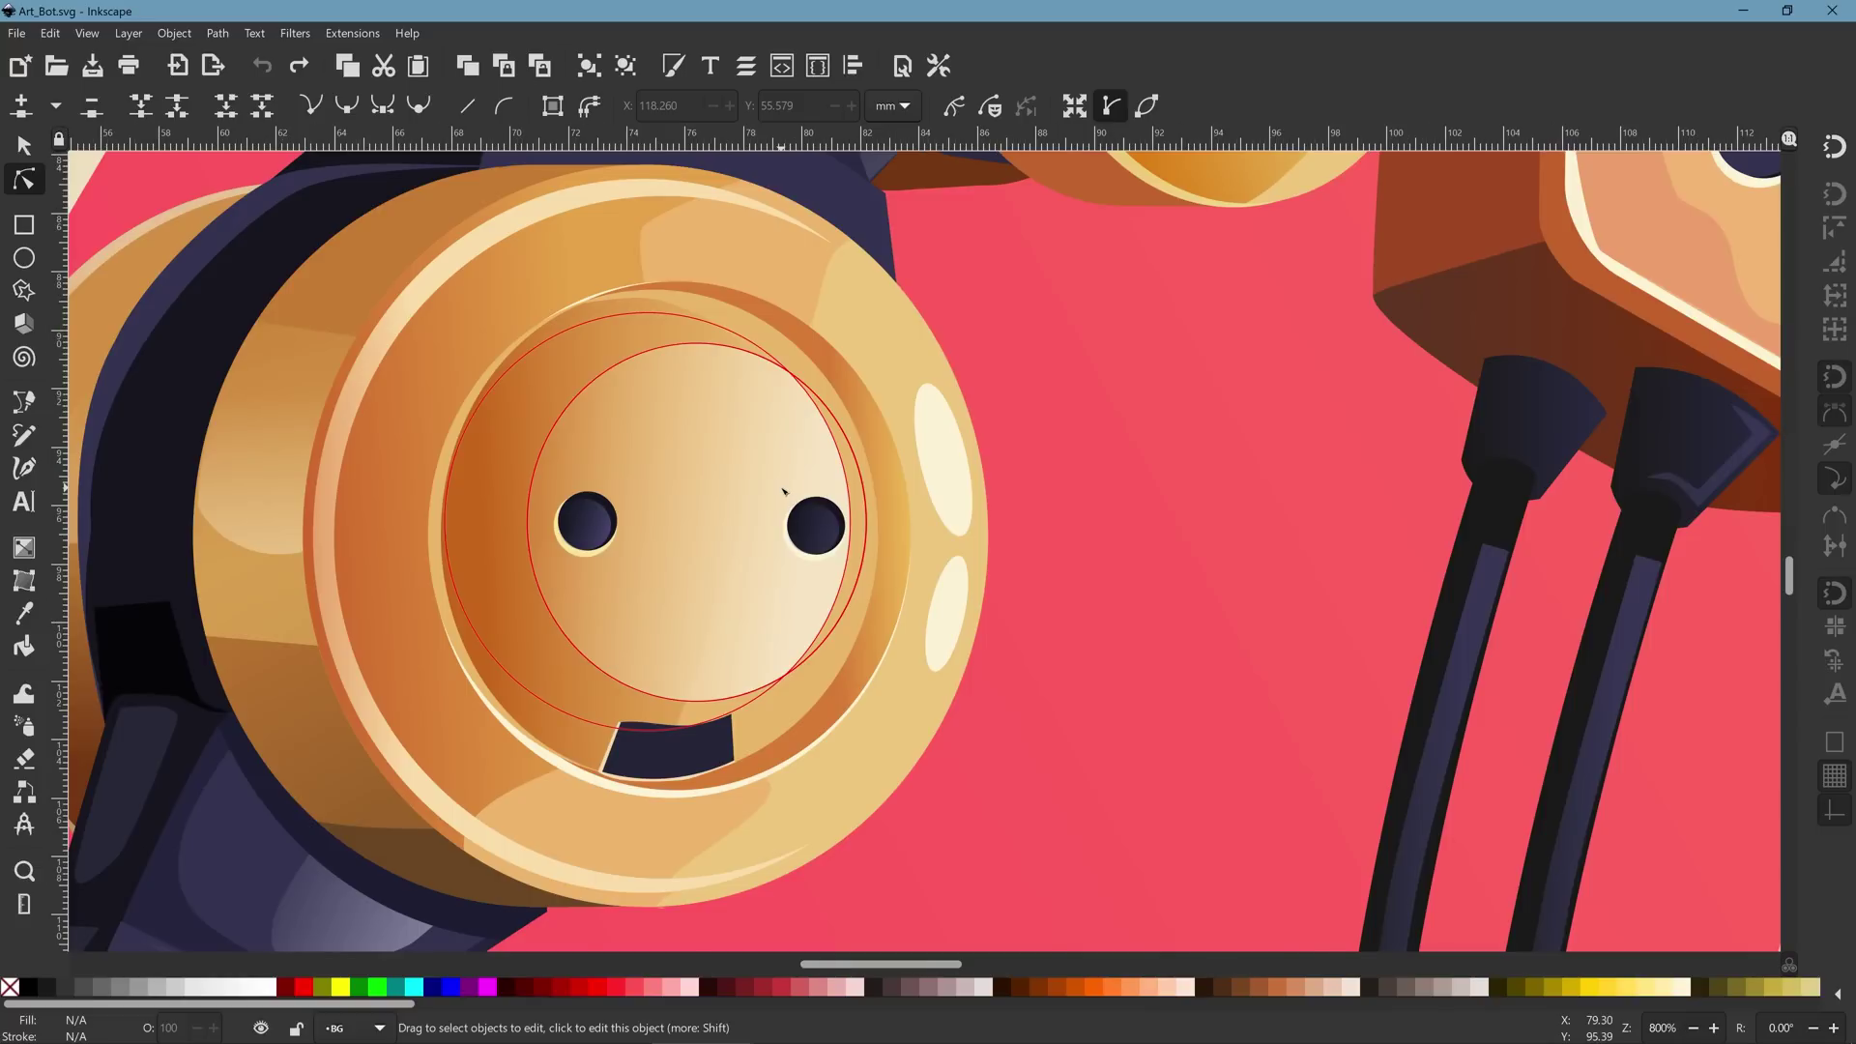
scroll(783, 491, "down", 1)
scroll(779, 481, "down", 3)
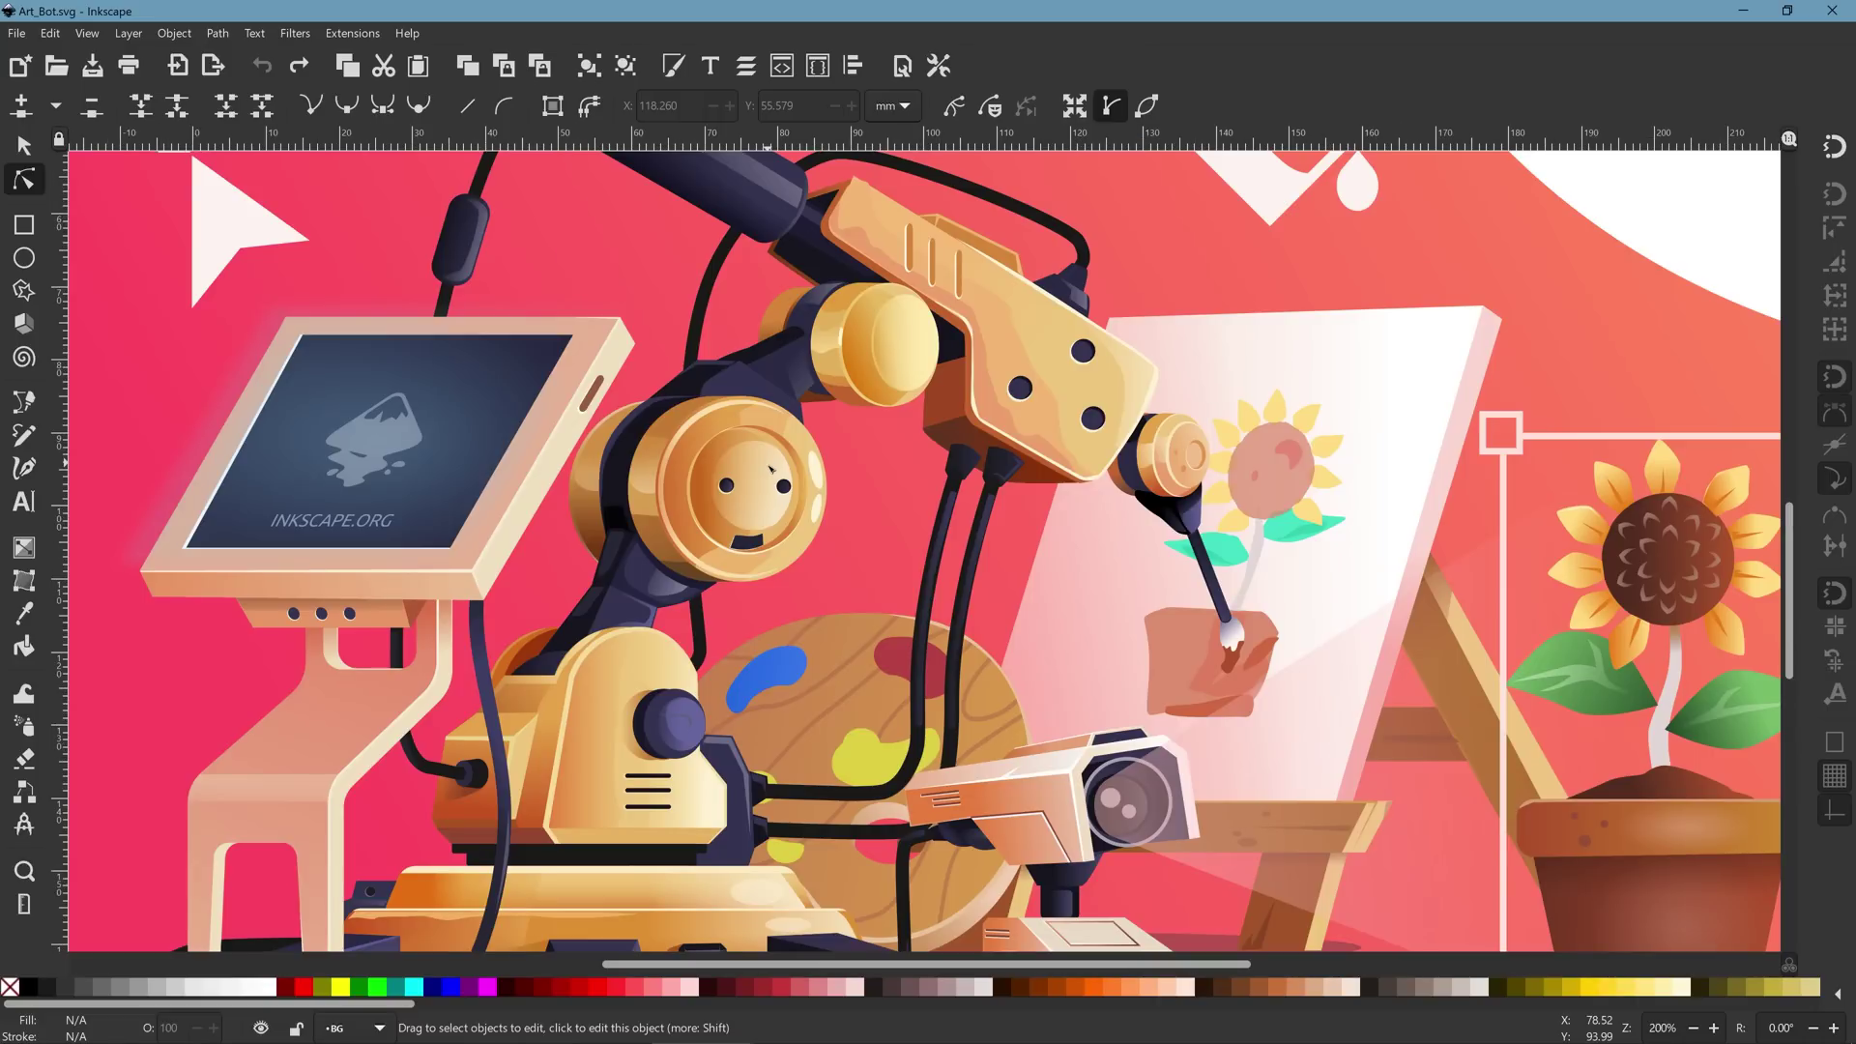
Set the Render SVG width to 2000 pixels so the height recalculates to 1667.
scroll(770, 467, "down", 1, "ctrl")
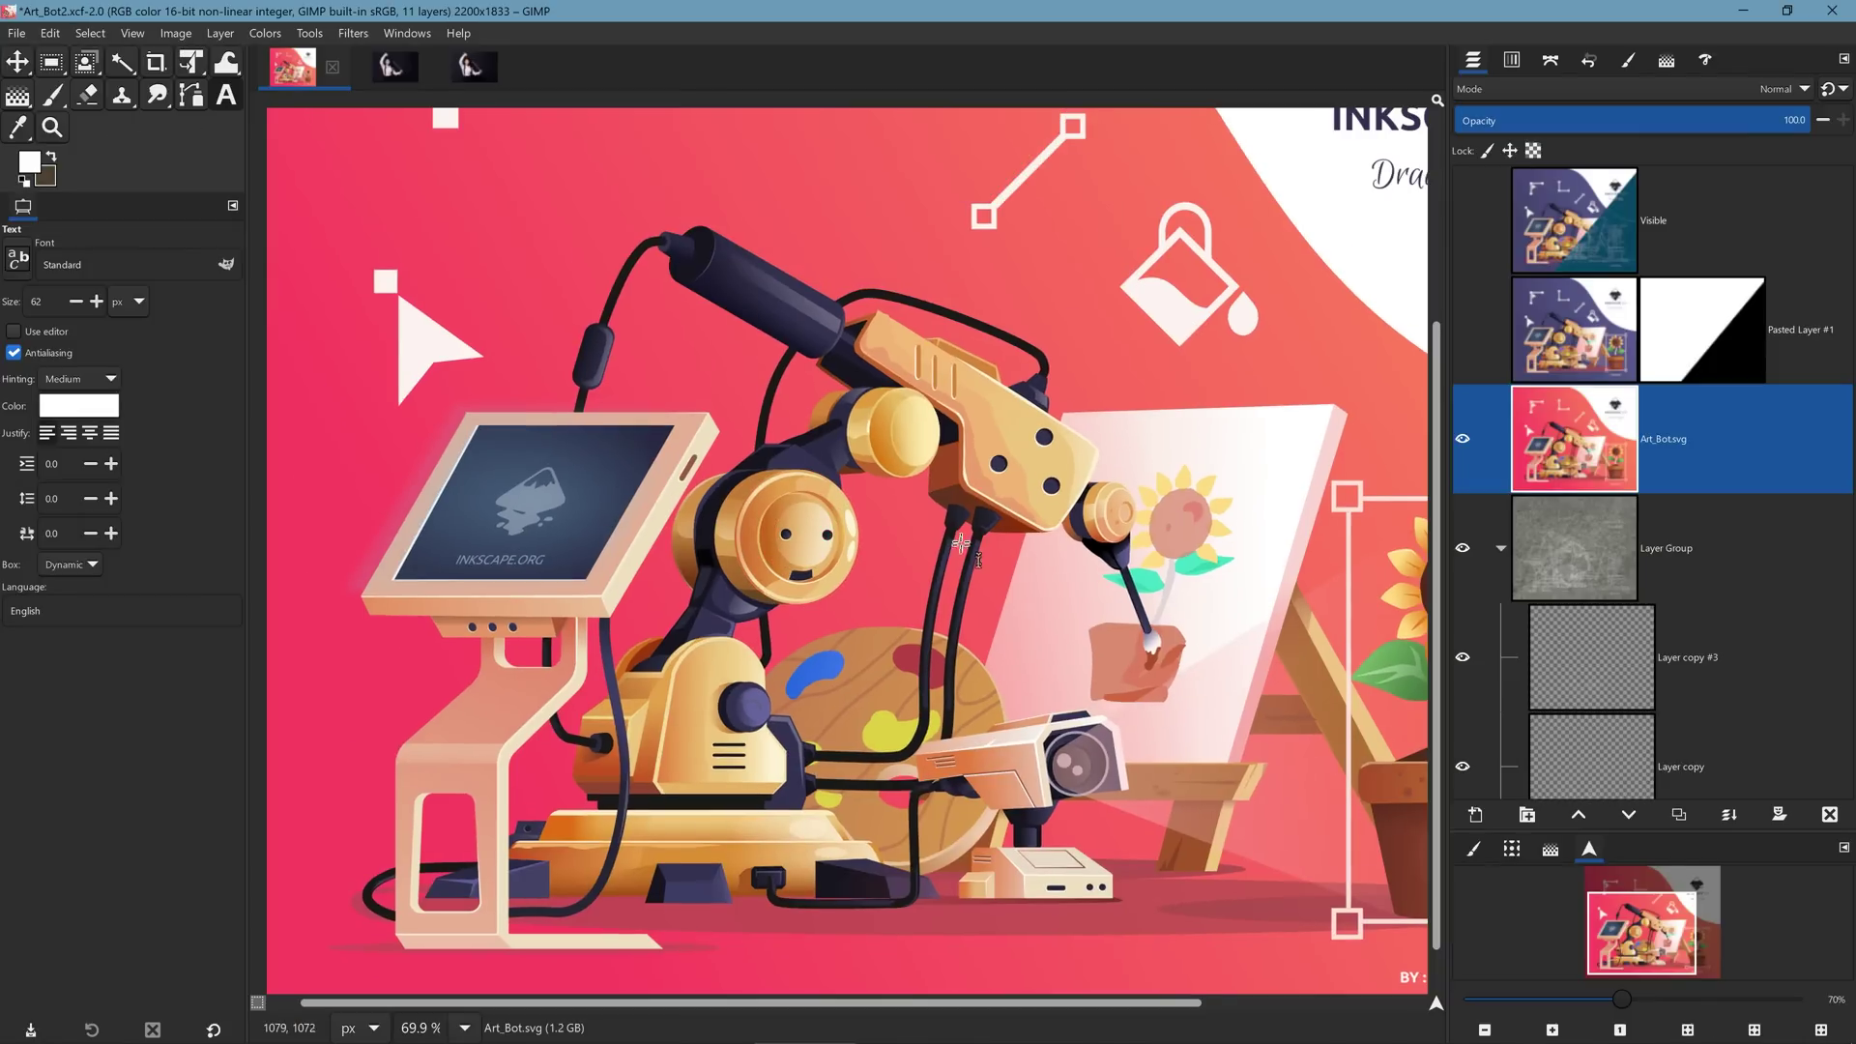
scroll(885, 551, "up", 3, "ctrl")
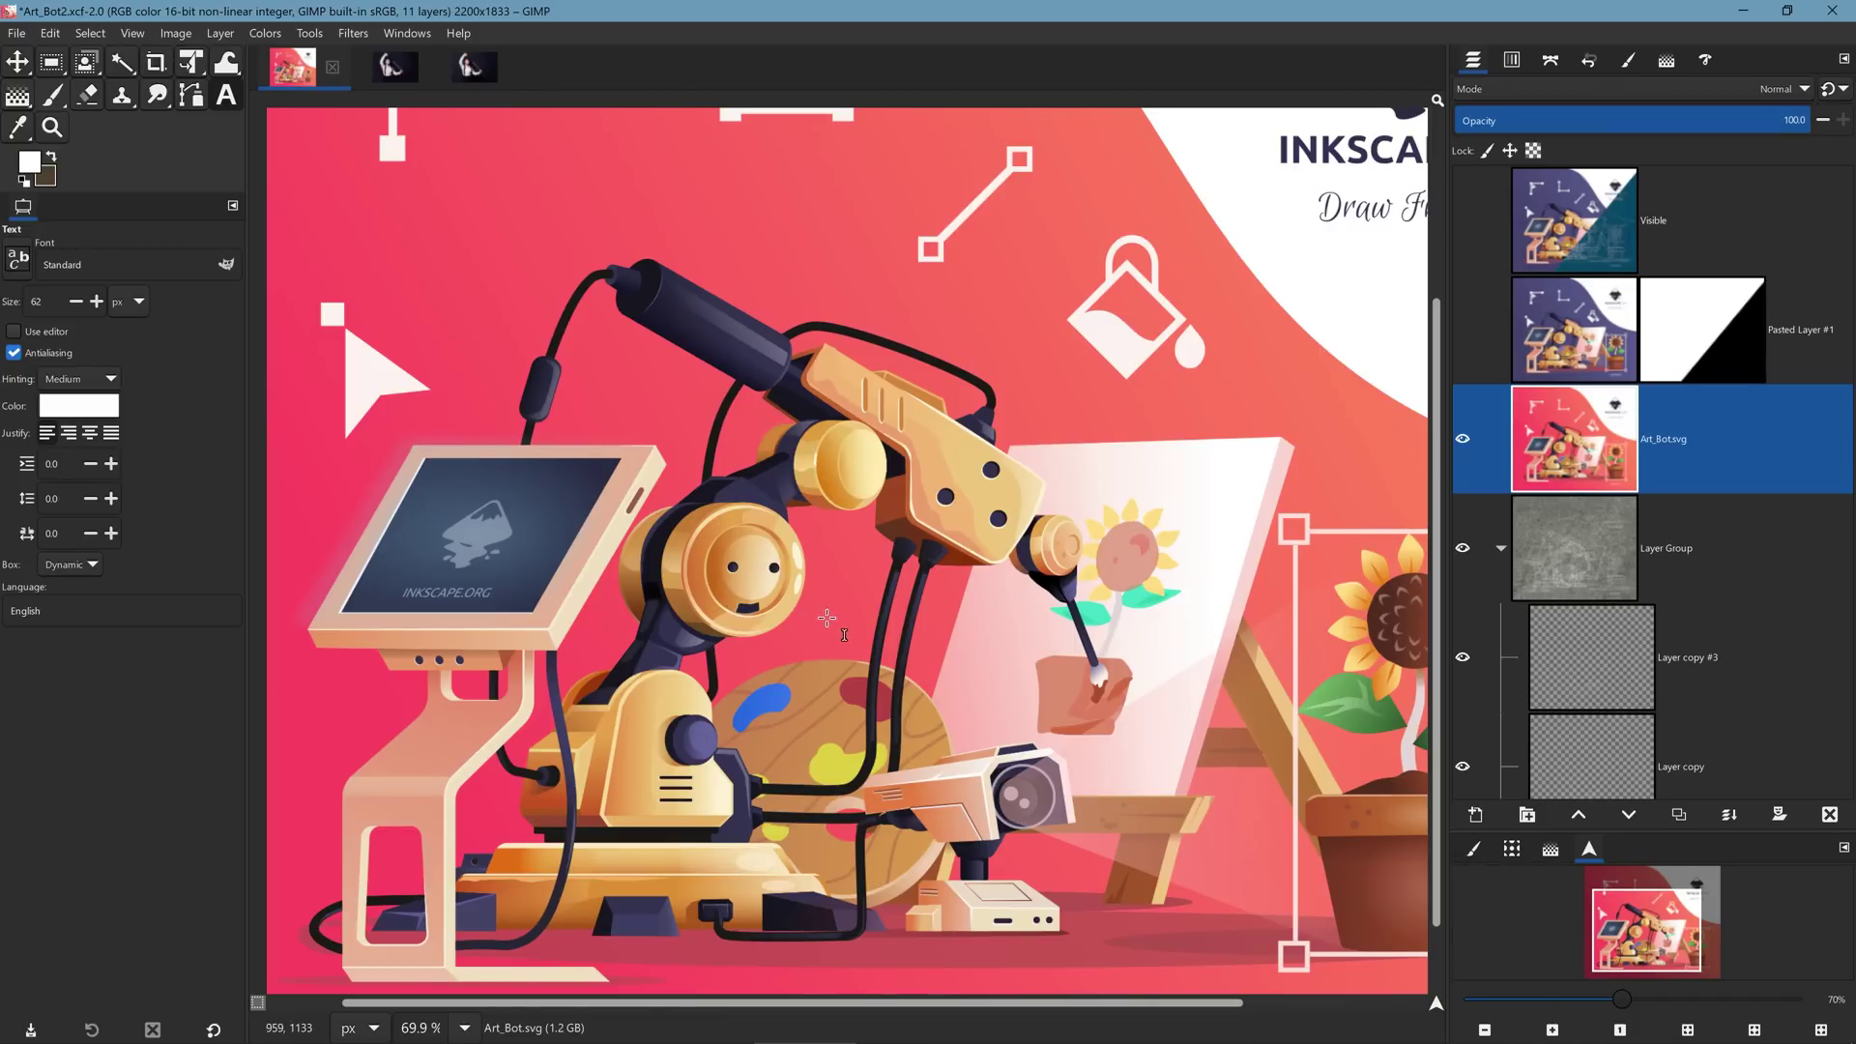
scroll(766, 606, "up", 4, "ctrl")
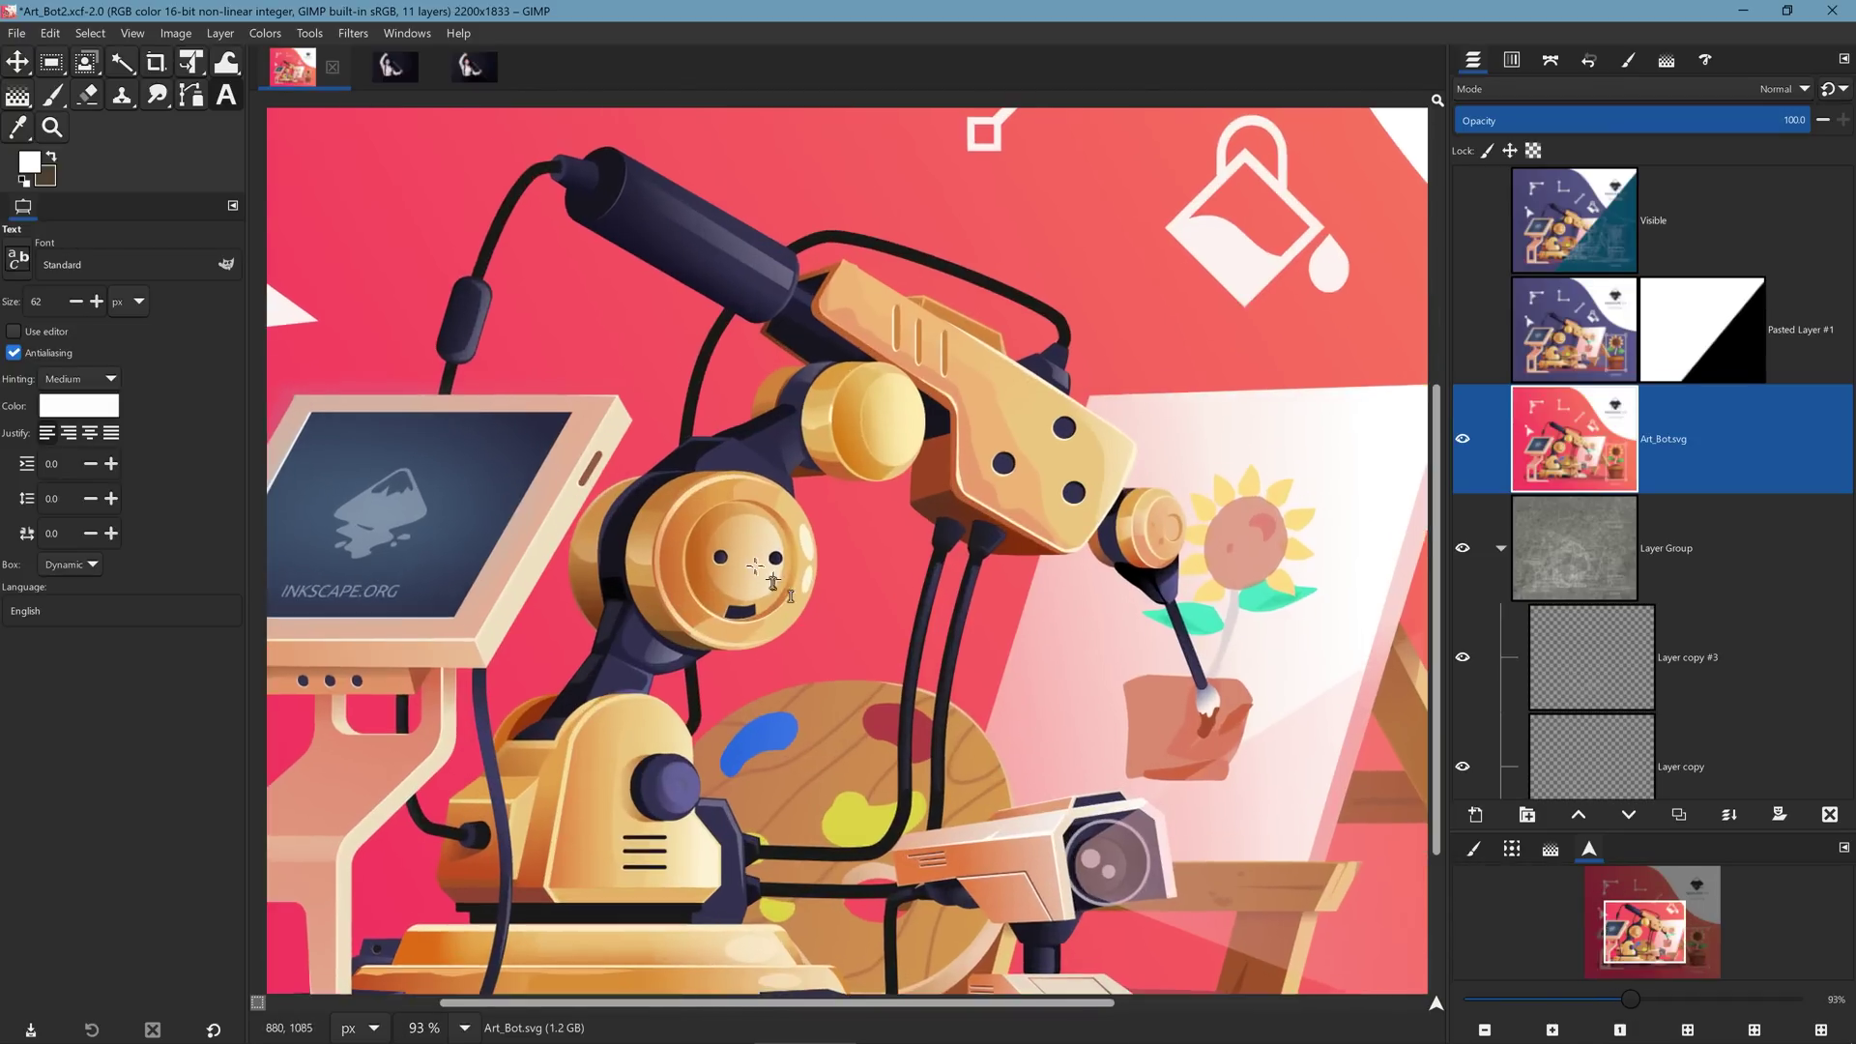
scroll(766, 578, "up", 6, "ctrl")
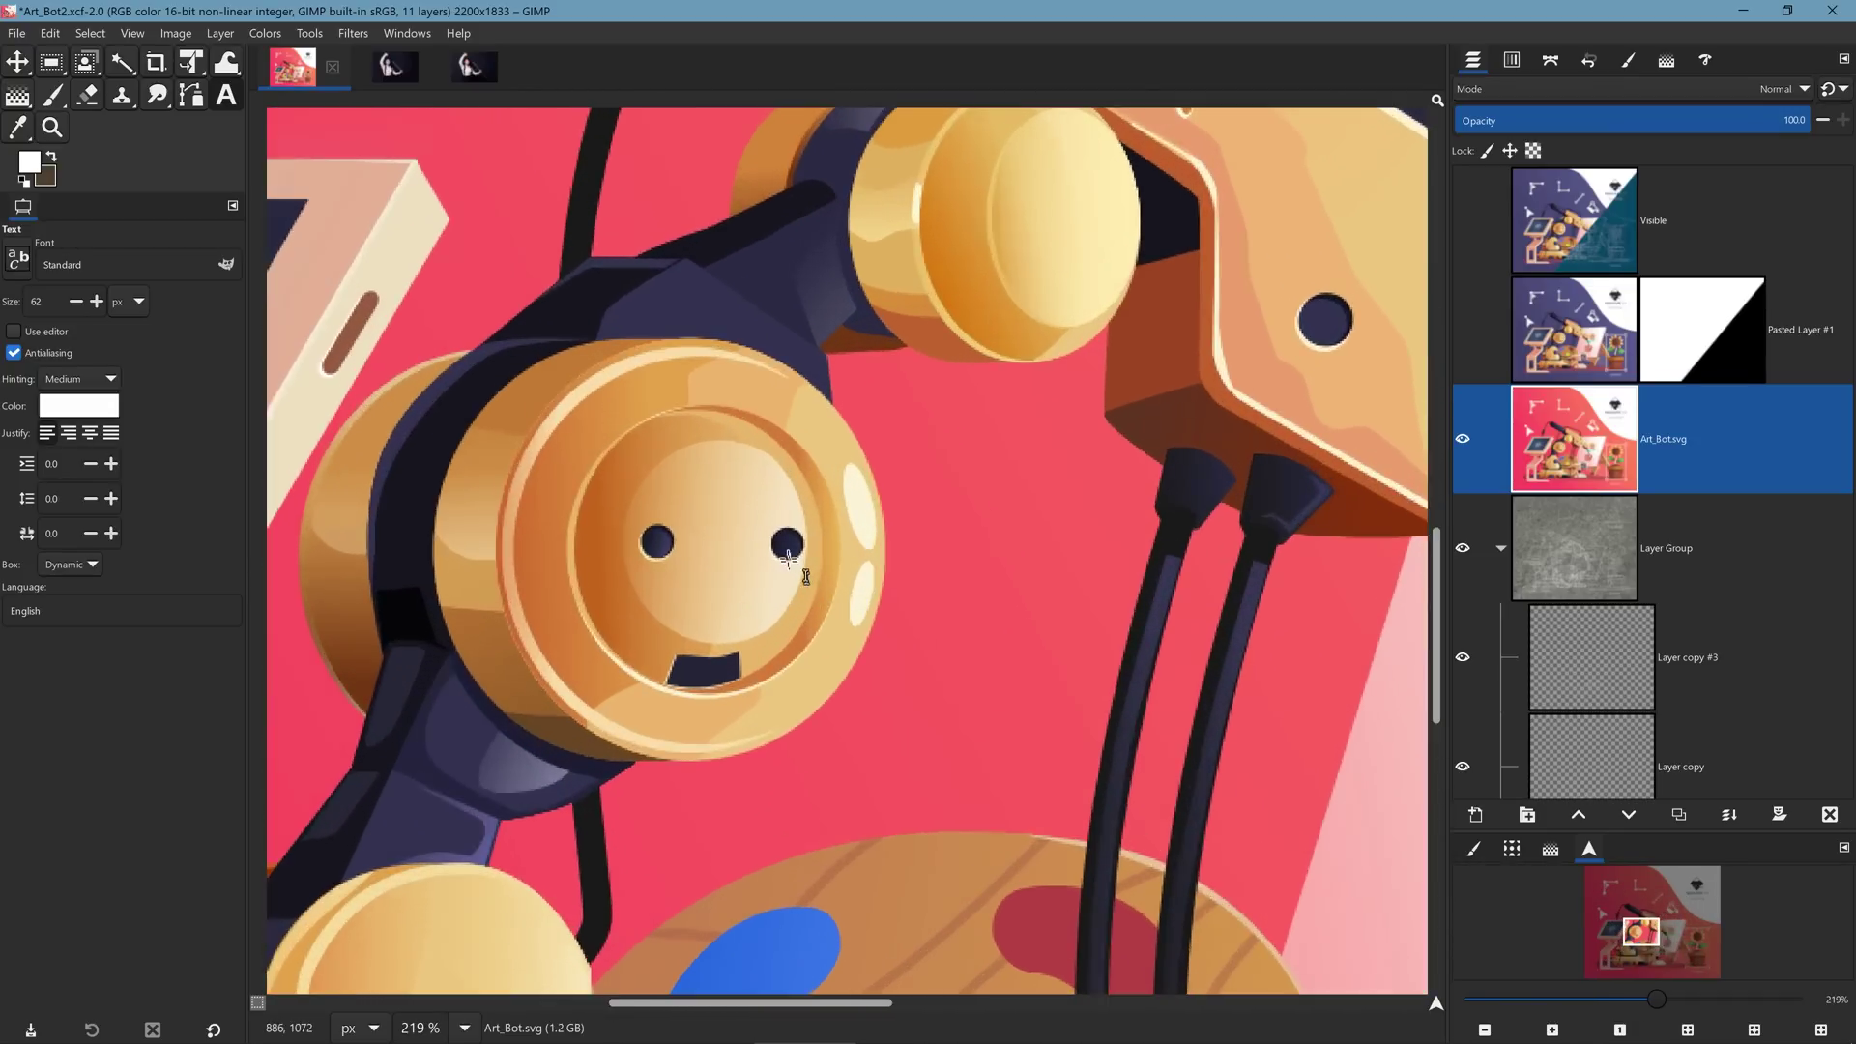
scroll(811, 554, "up", 1)
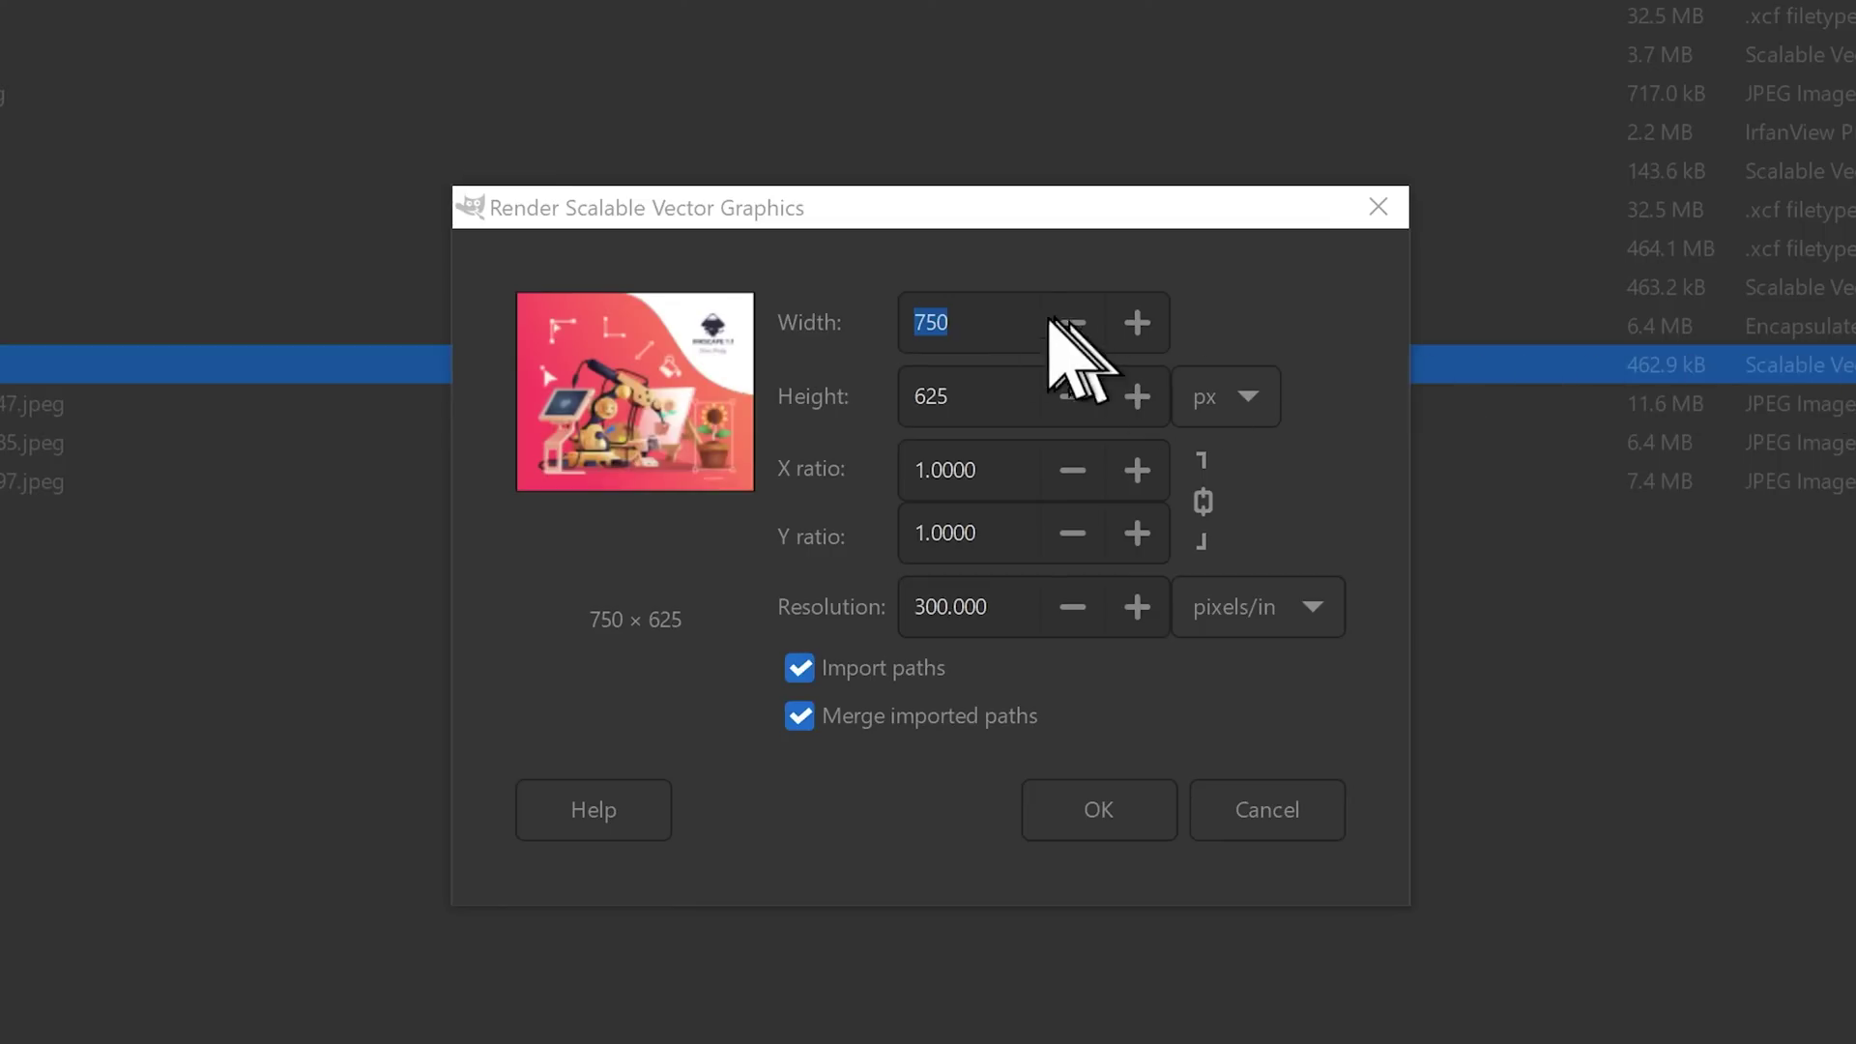
left_click(994, 310)
double_click(995, 310)
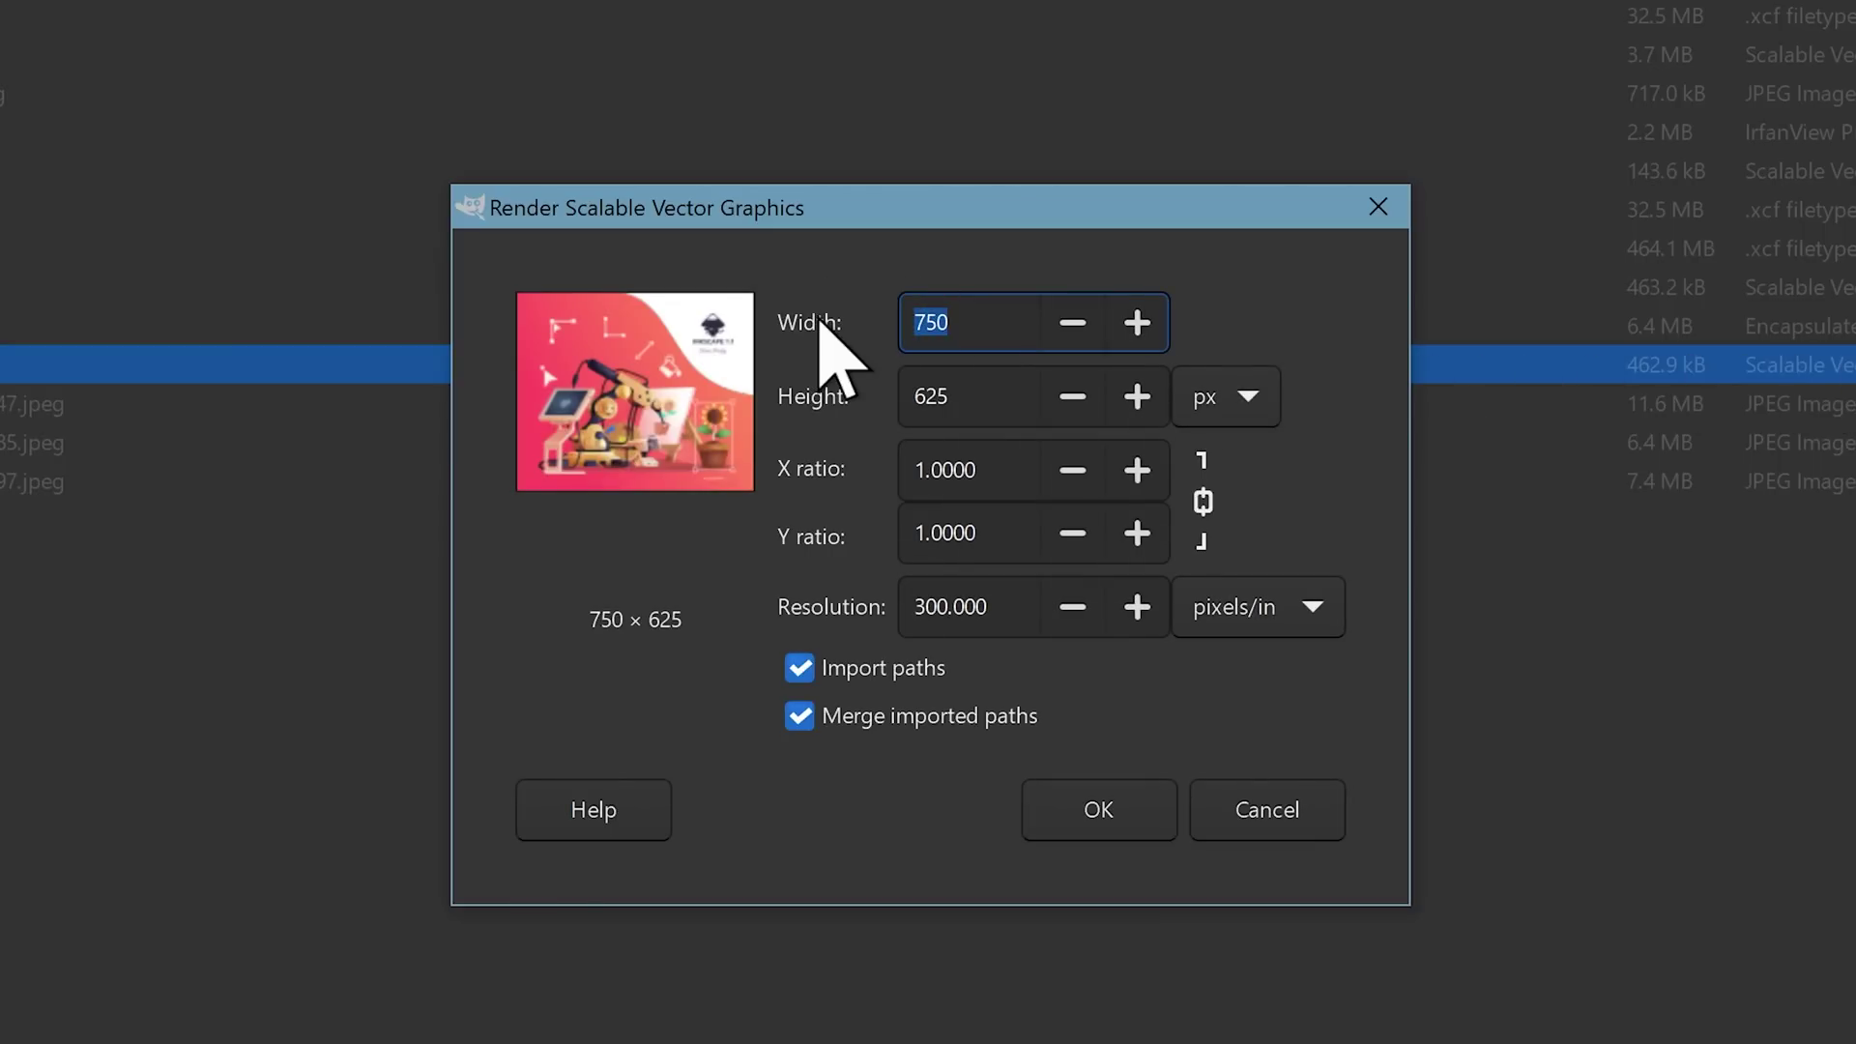
type("2000")
key("Tab")
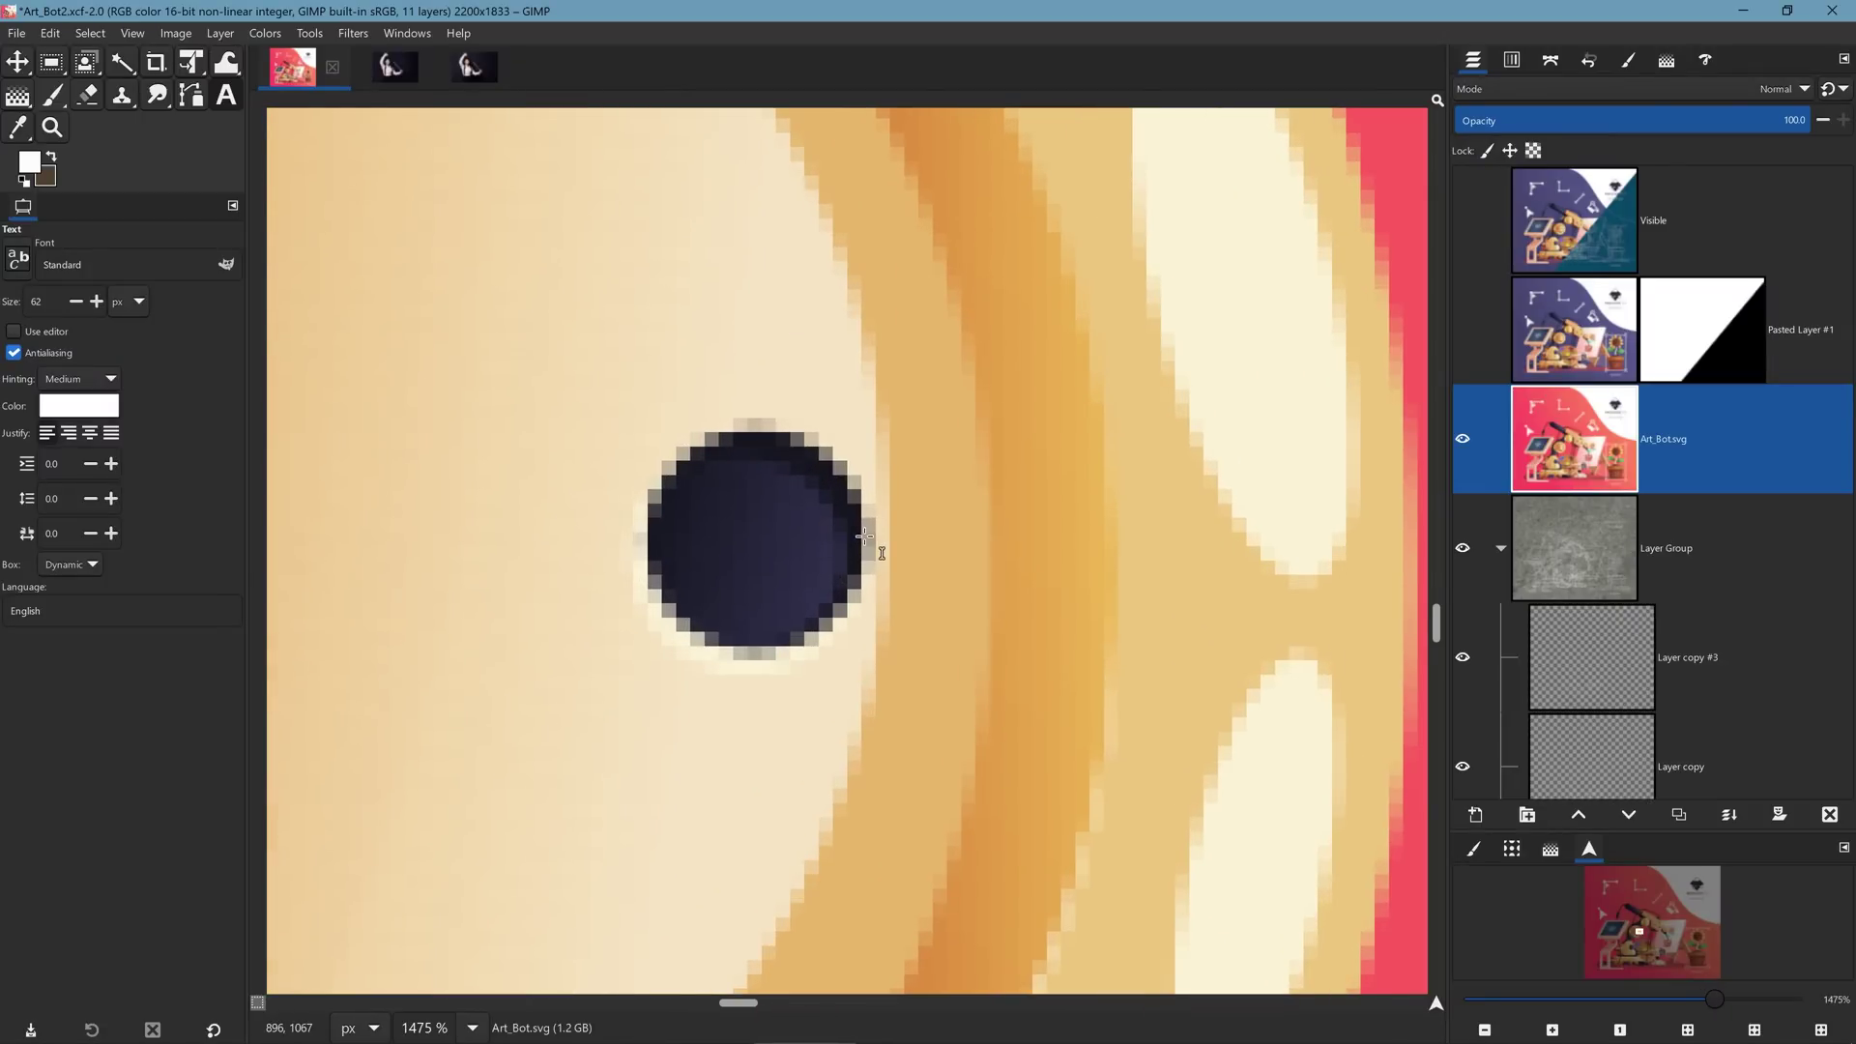
Zoom in on the rendered robot's eye to inspect its blocky, pixelated edges.
scroll(863, 533, "up", 3)
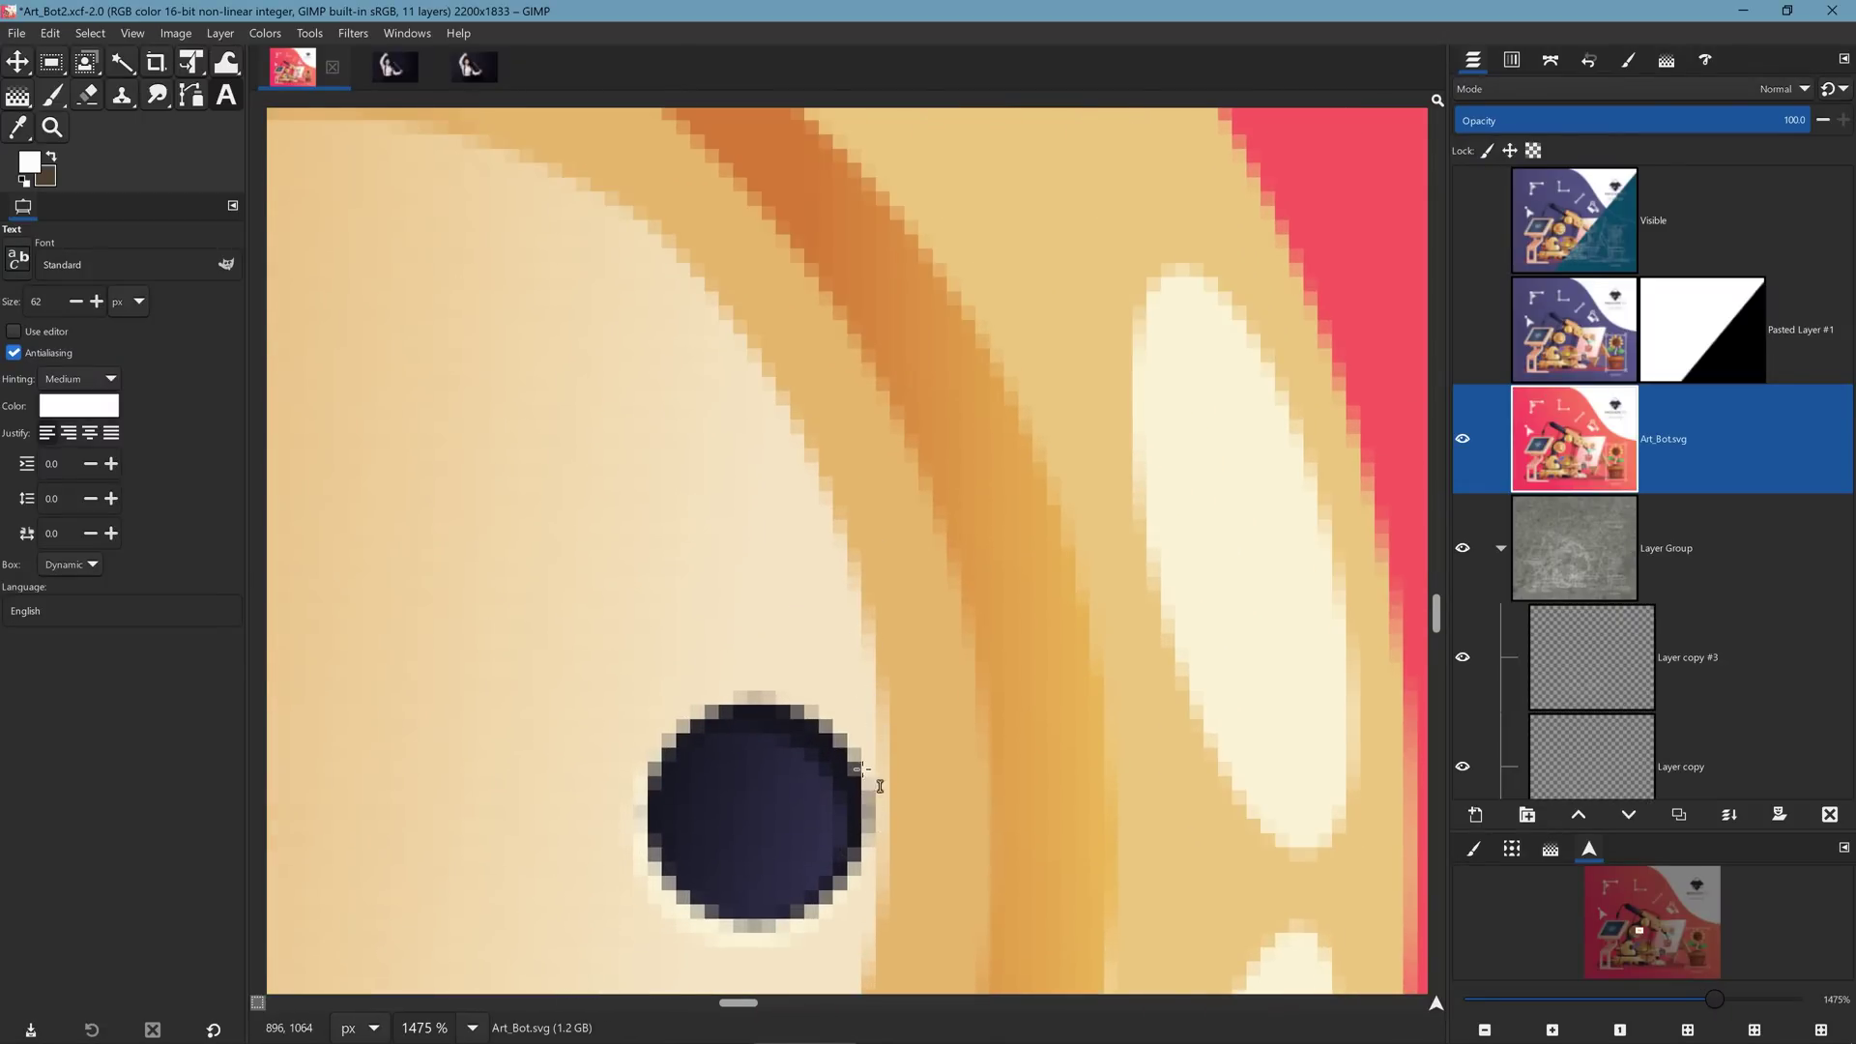
scroll(859, 770, "down", 2)
scroll(850, 740, "up", 5)
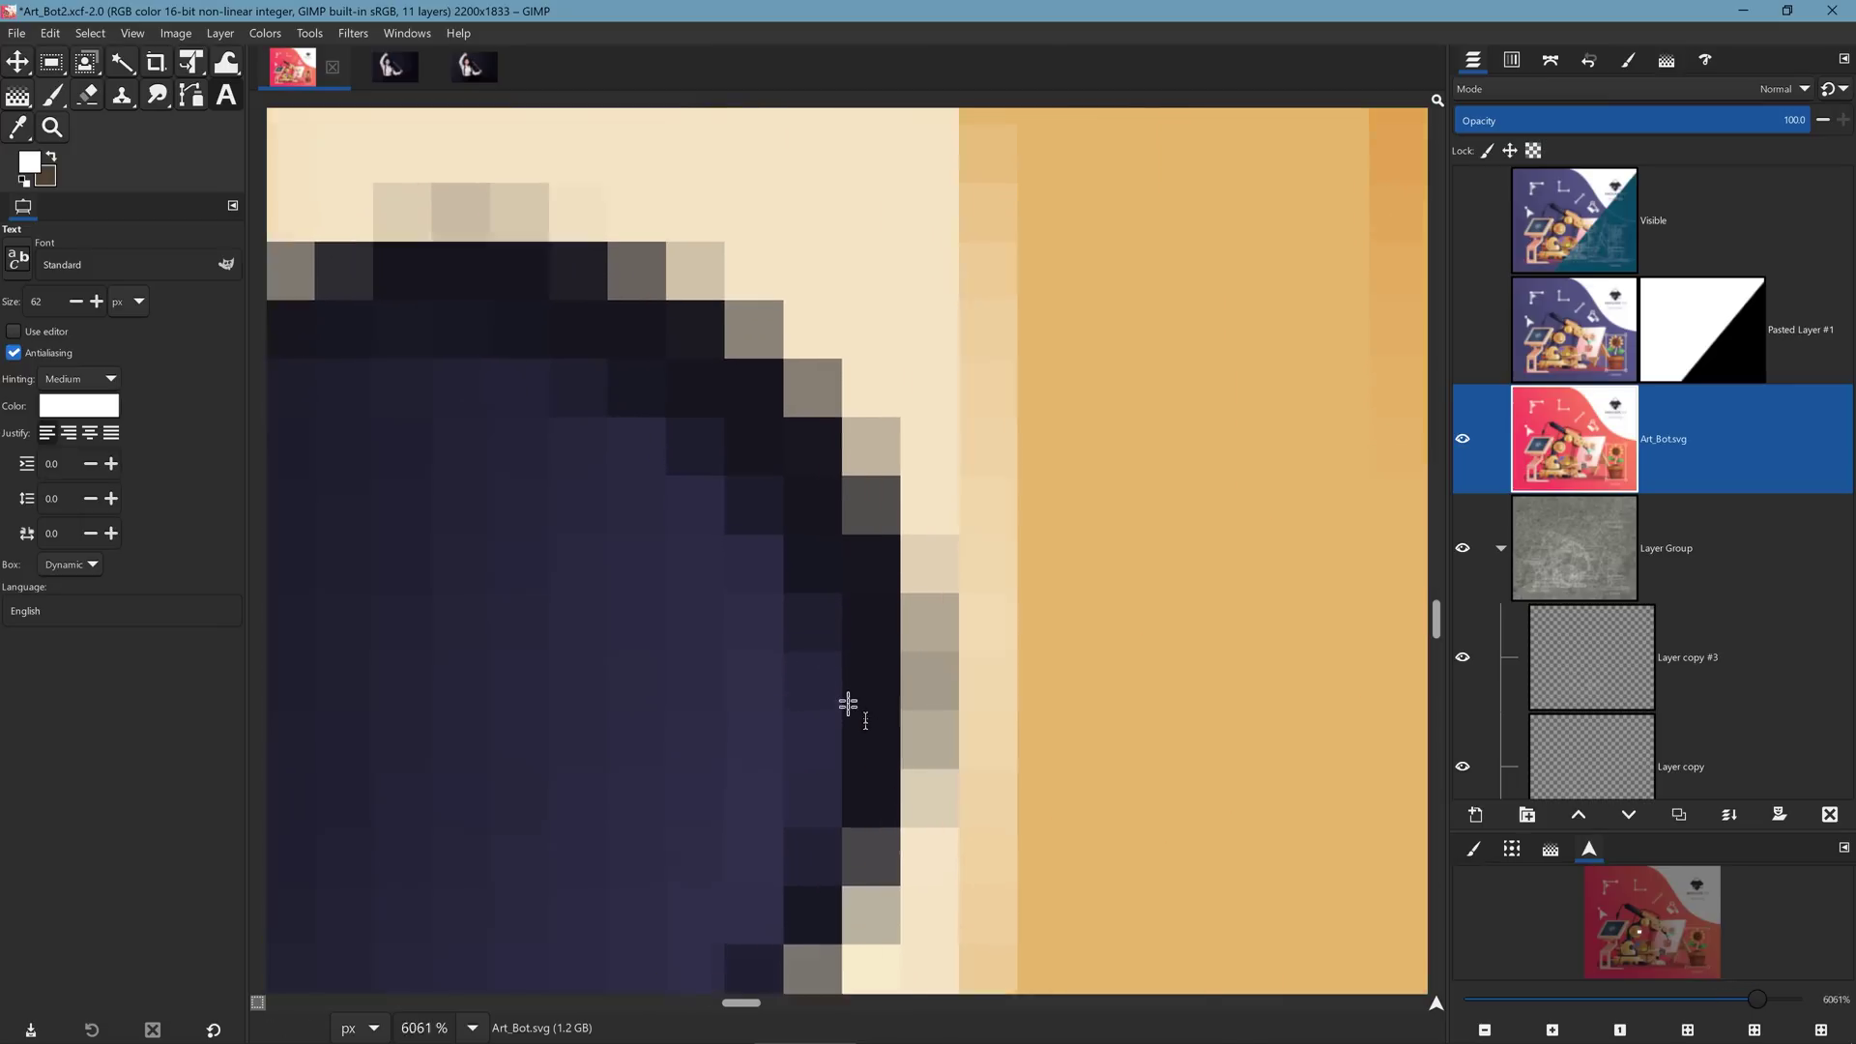
scroll(848, 697, "up", 4)
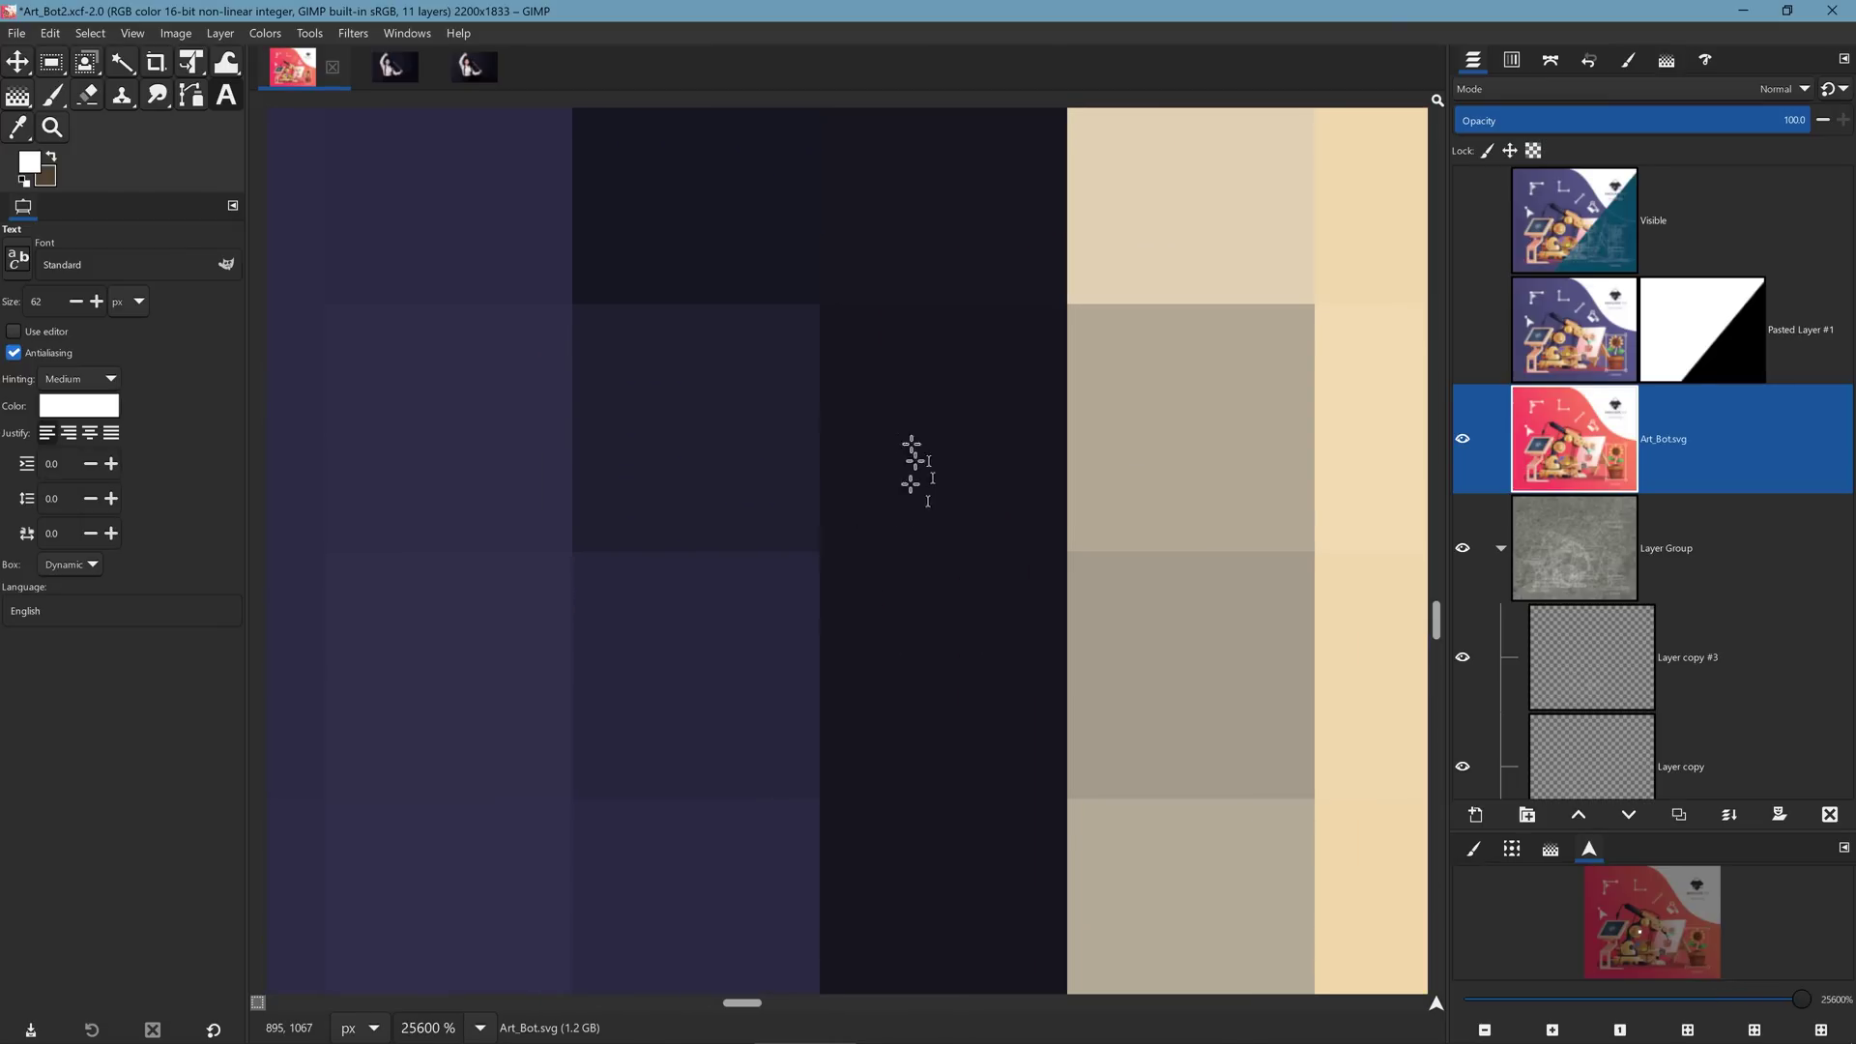
scroll(916, 483, "down", 3)
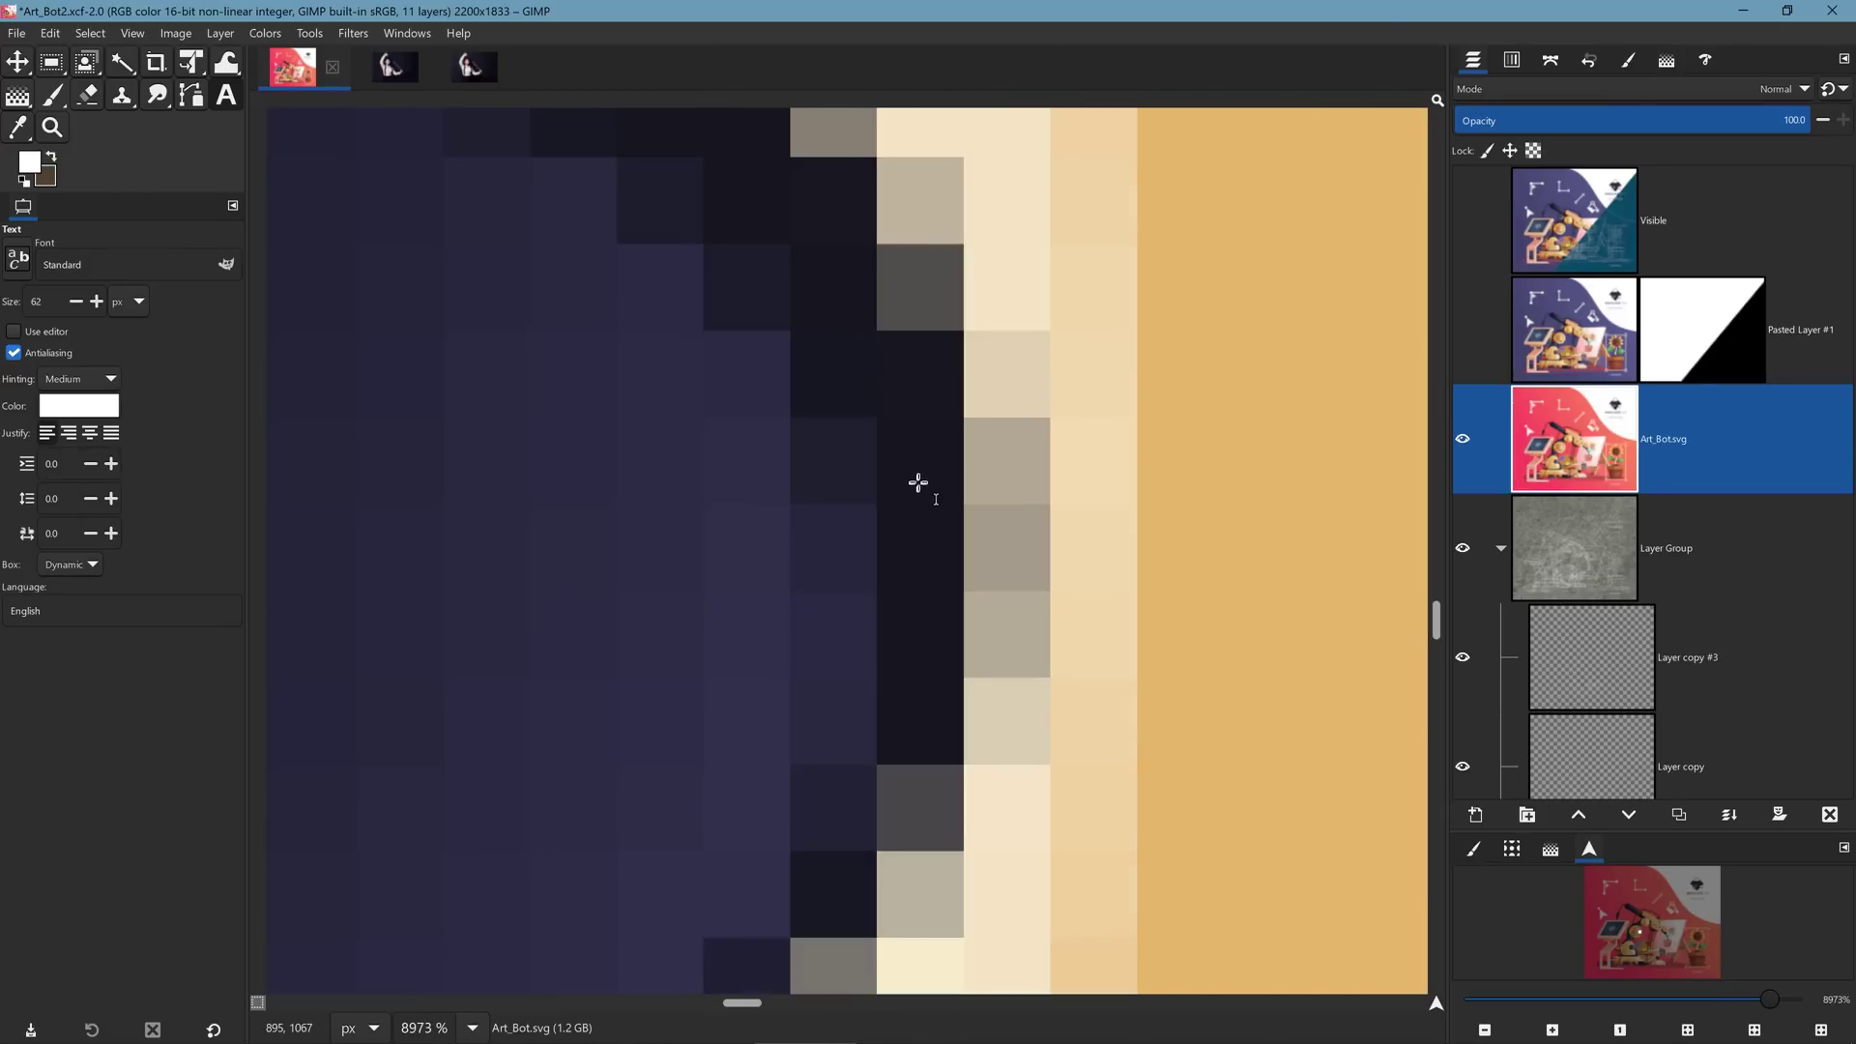
scroll(918, 480, "down", 7)
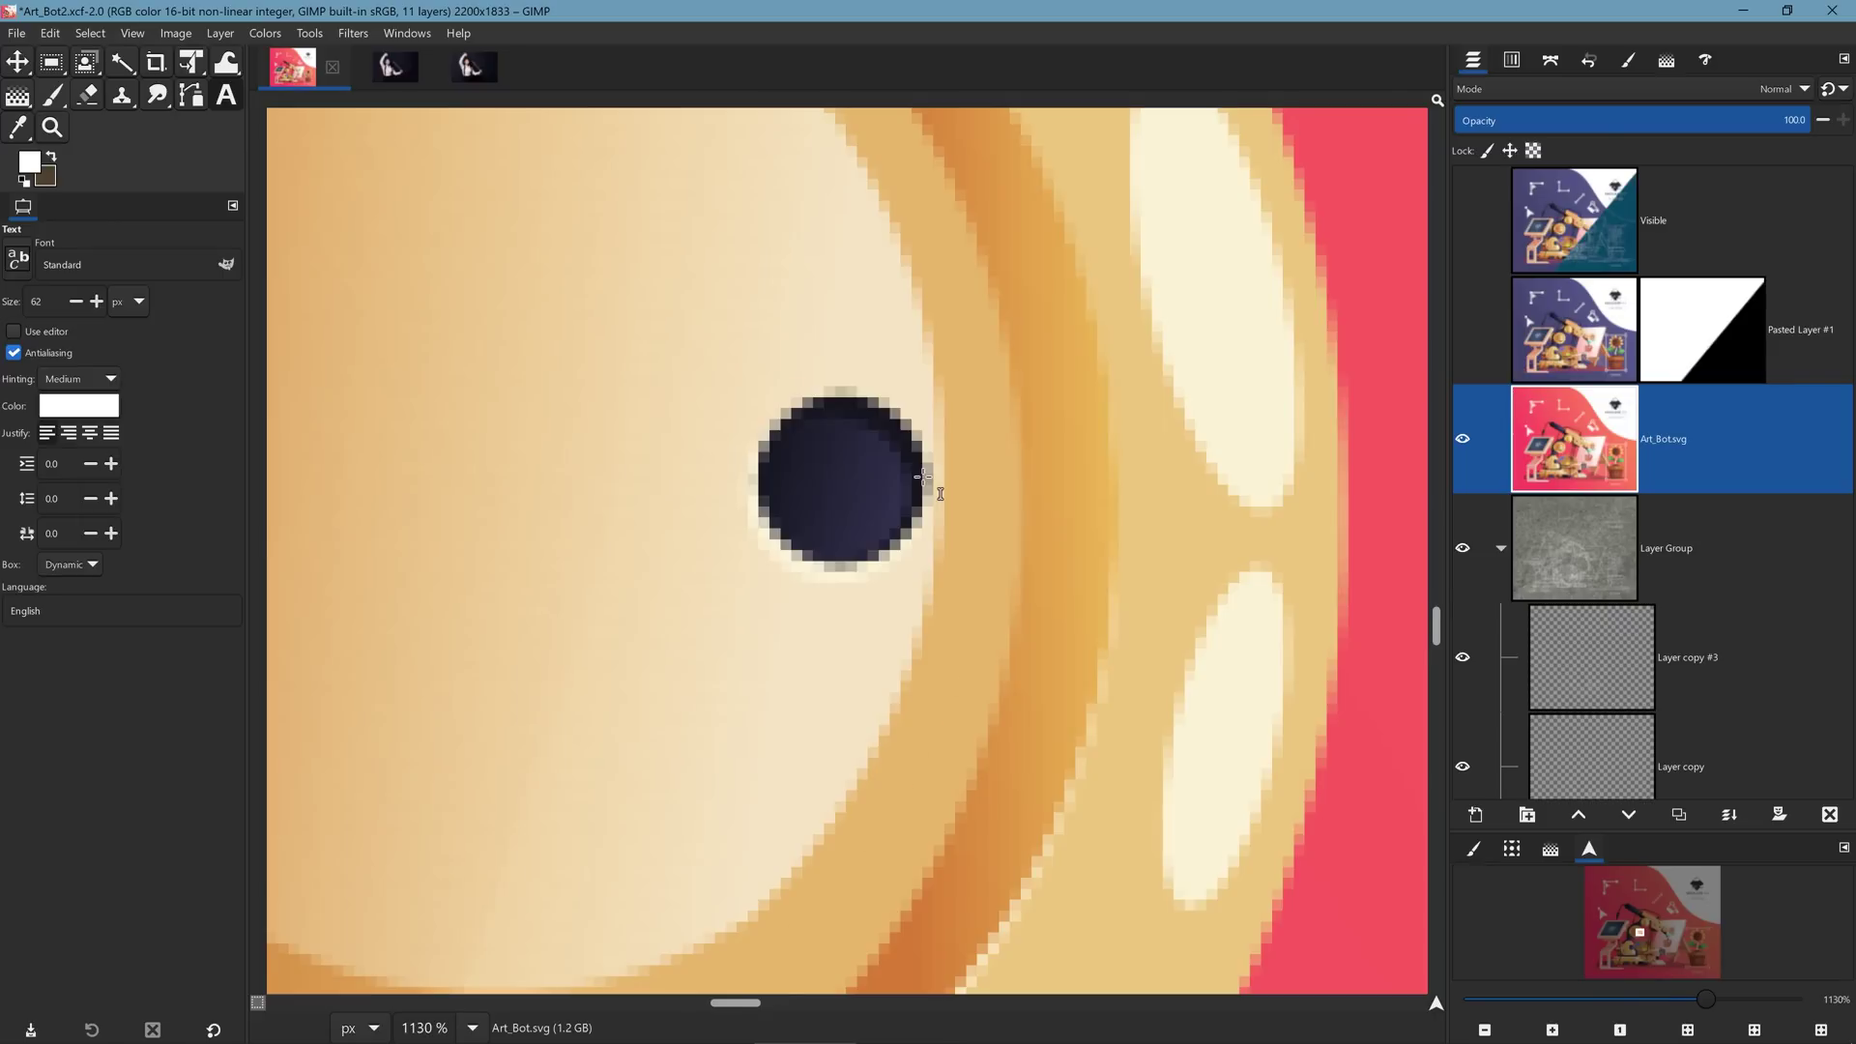
scroll(921, 475, "down", 4)
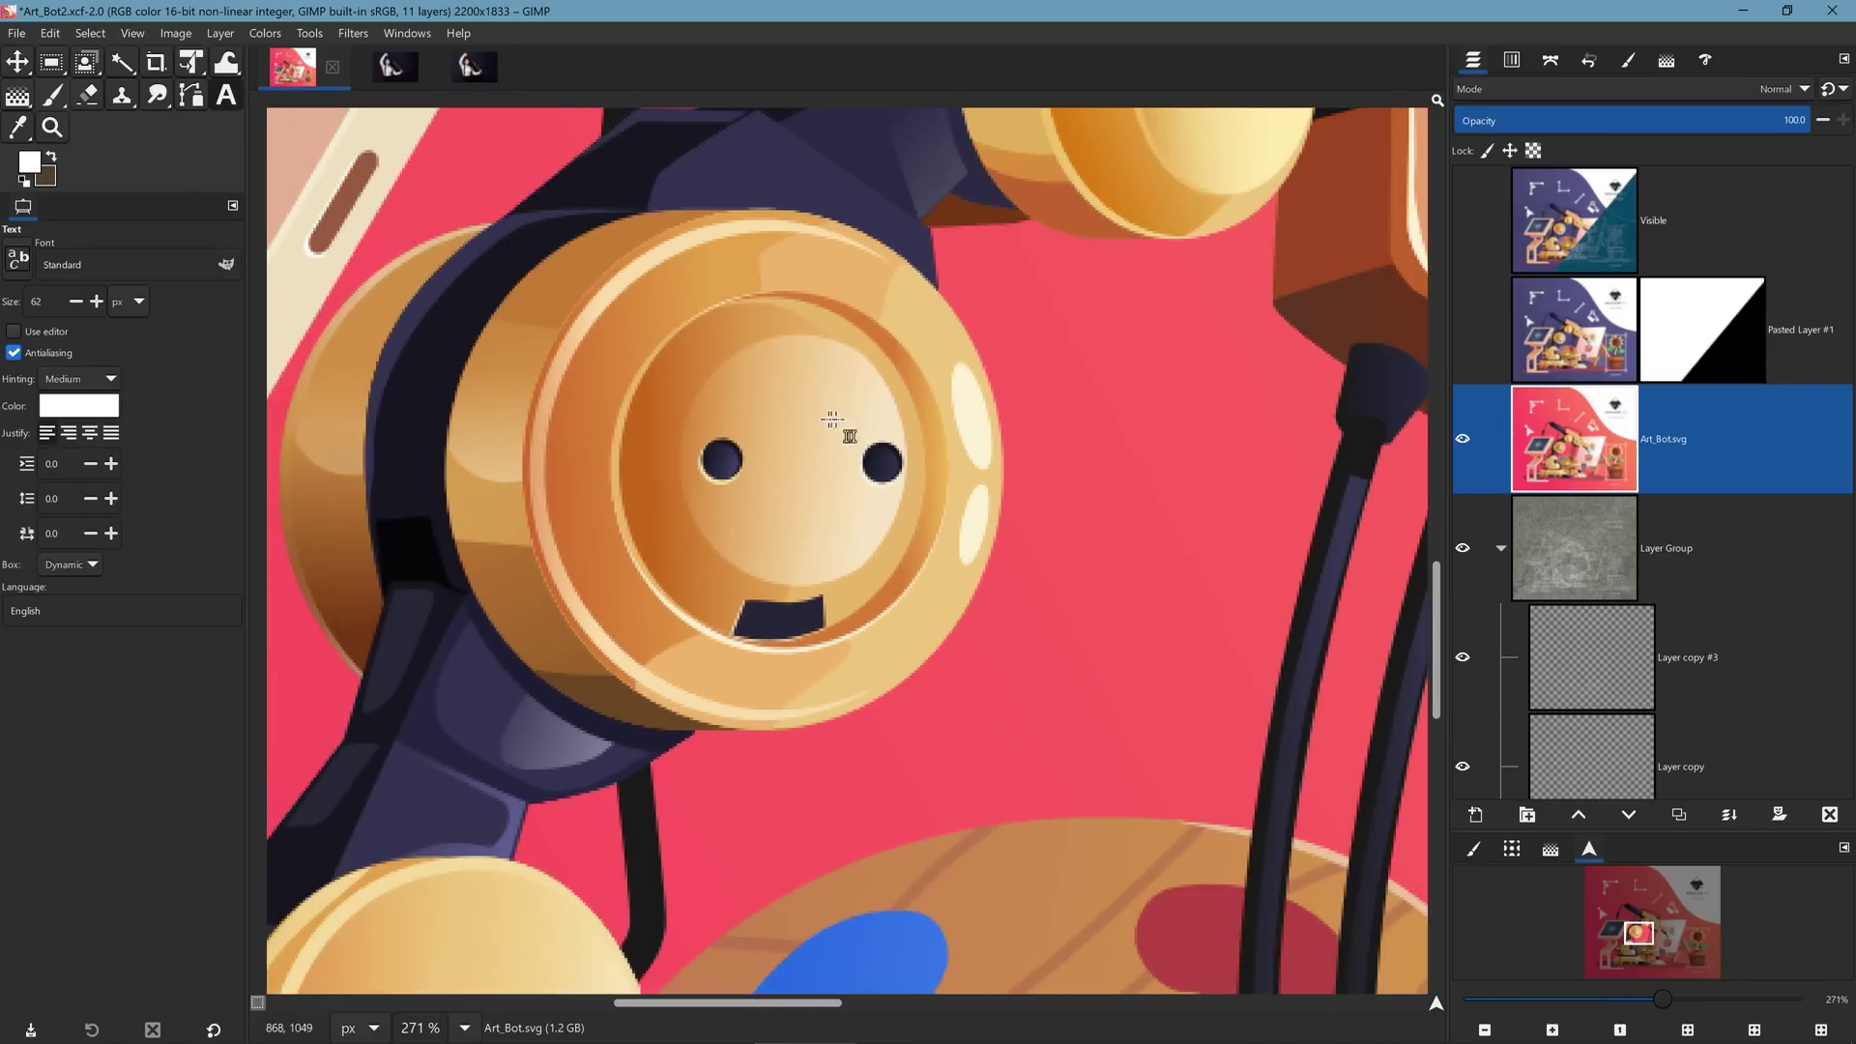
scroll(828, 418, "down", 3)
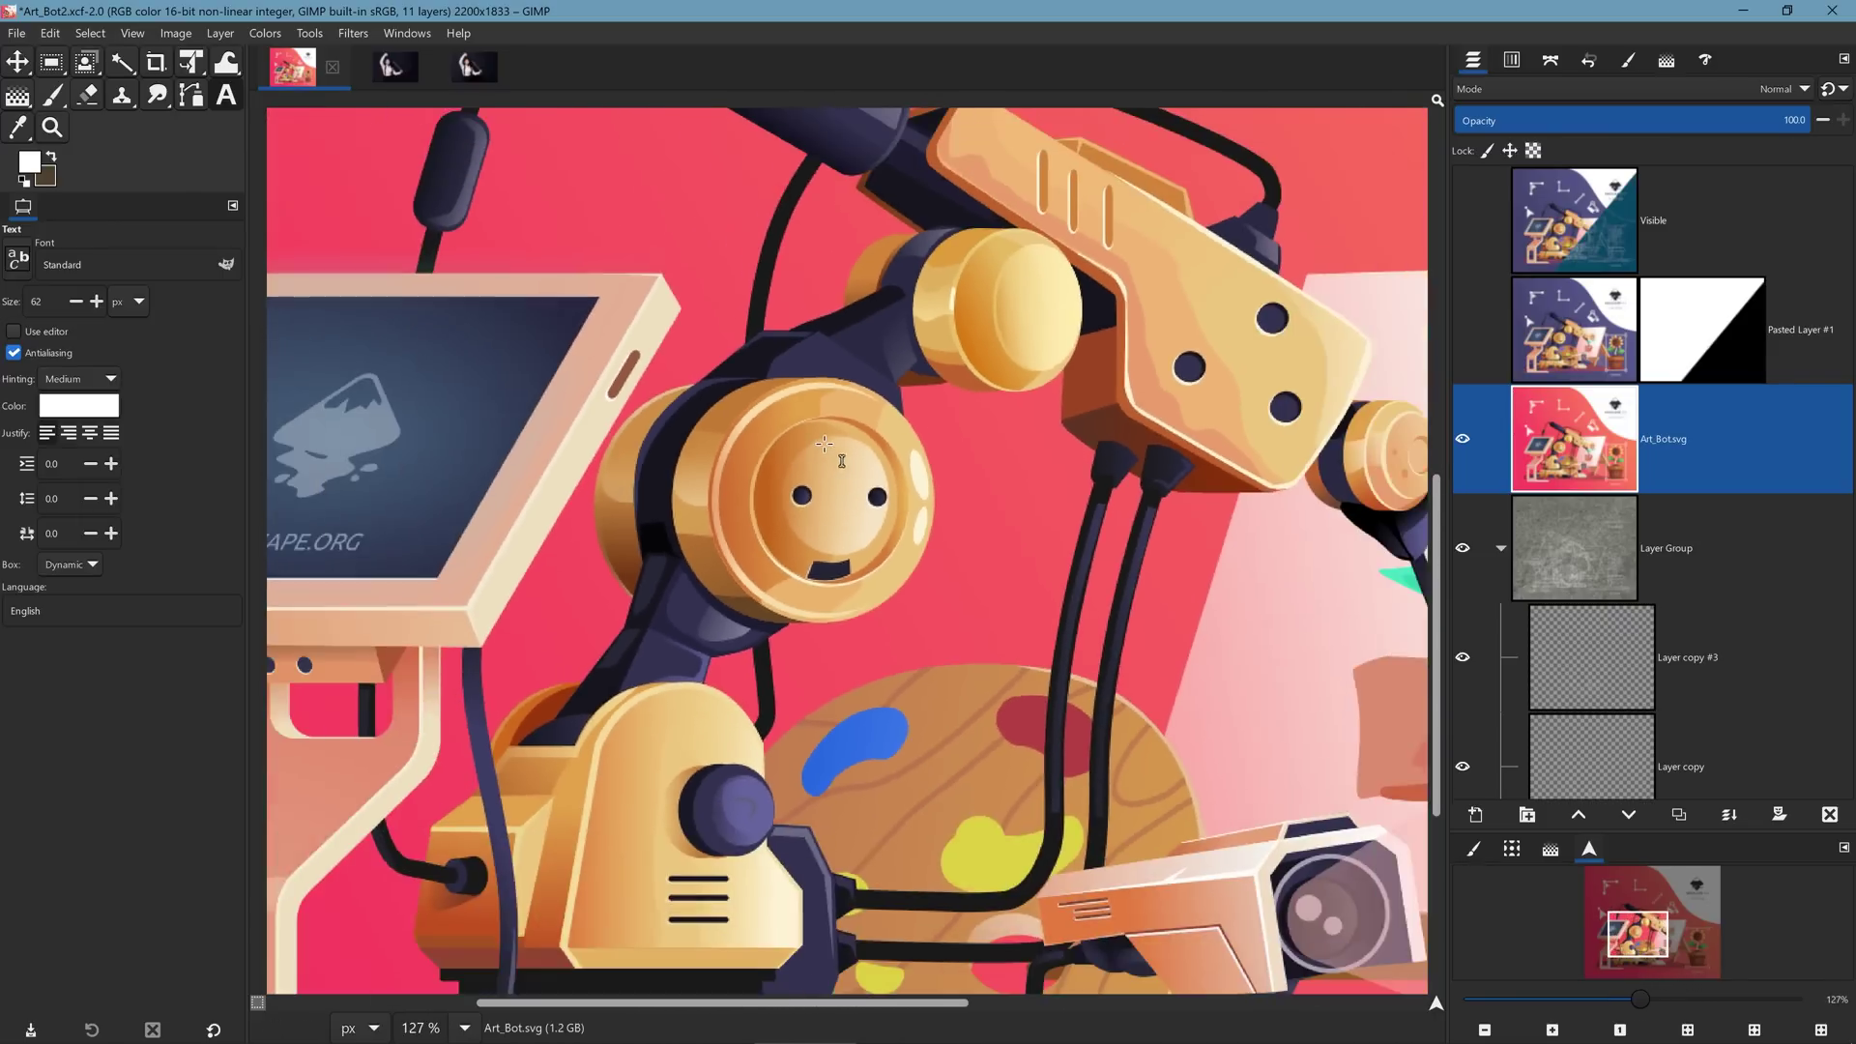
scroll(821, 441, "down", 3)
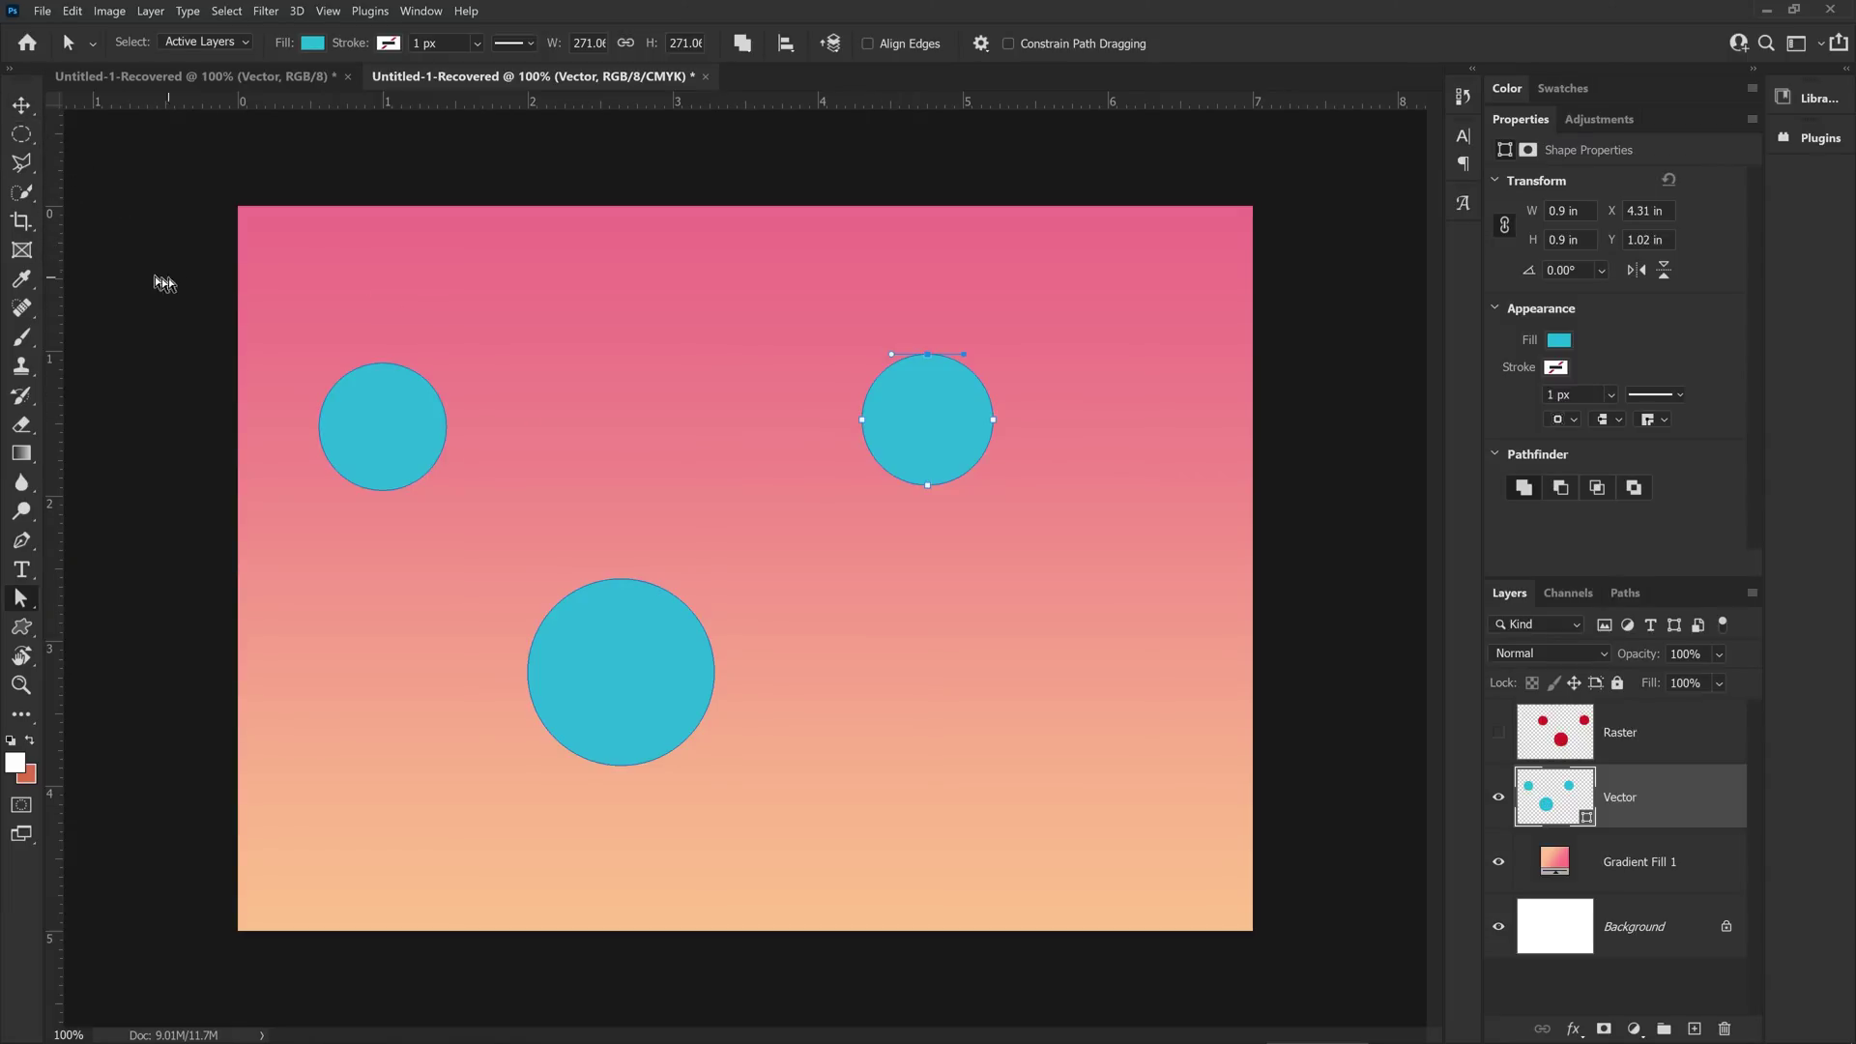
Select all three cyan circle paths and shrink them into a tiny group.
left_click(364, 331)
left_click_drag(261, 243, 1117, 876)
key("ctrl+t")
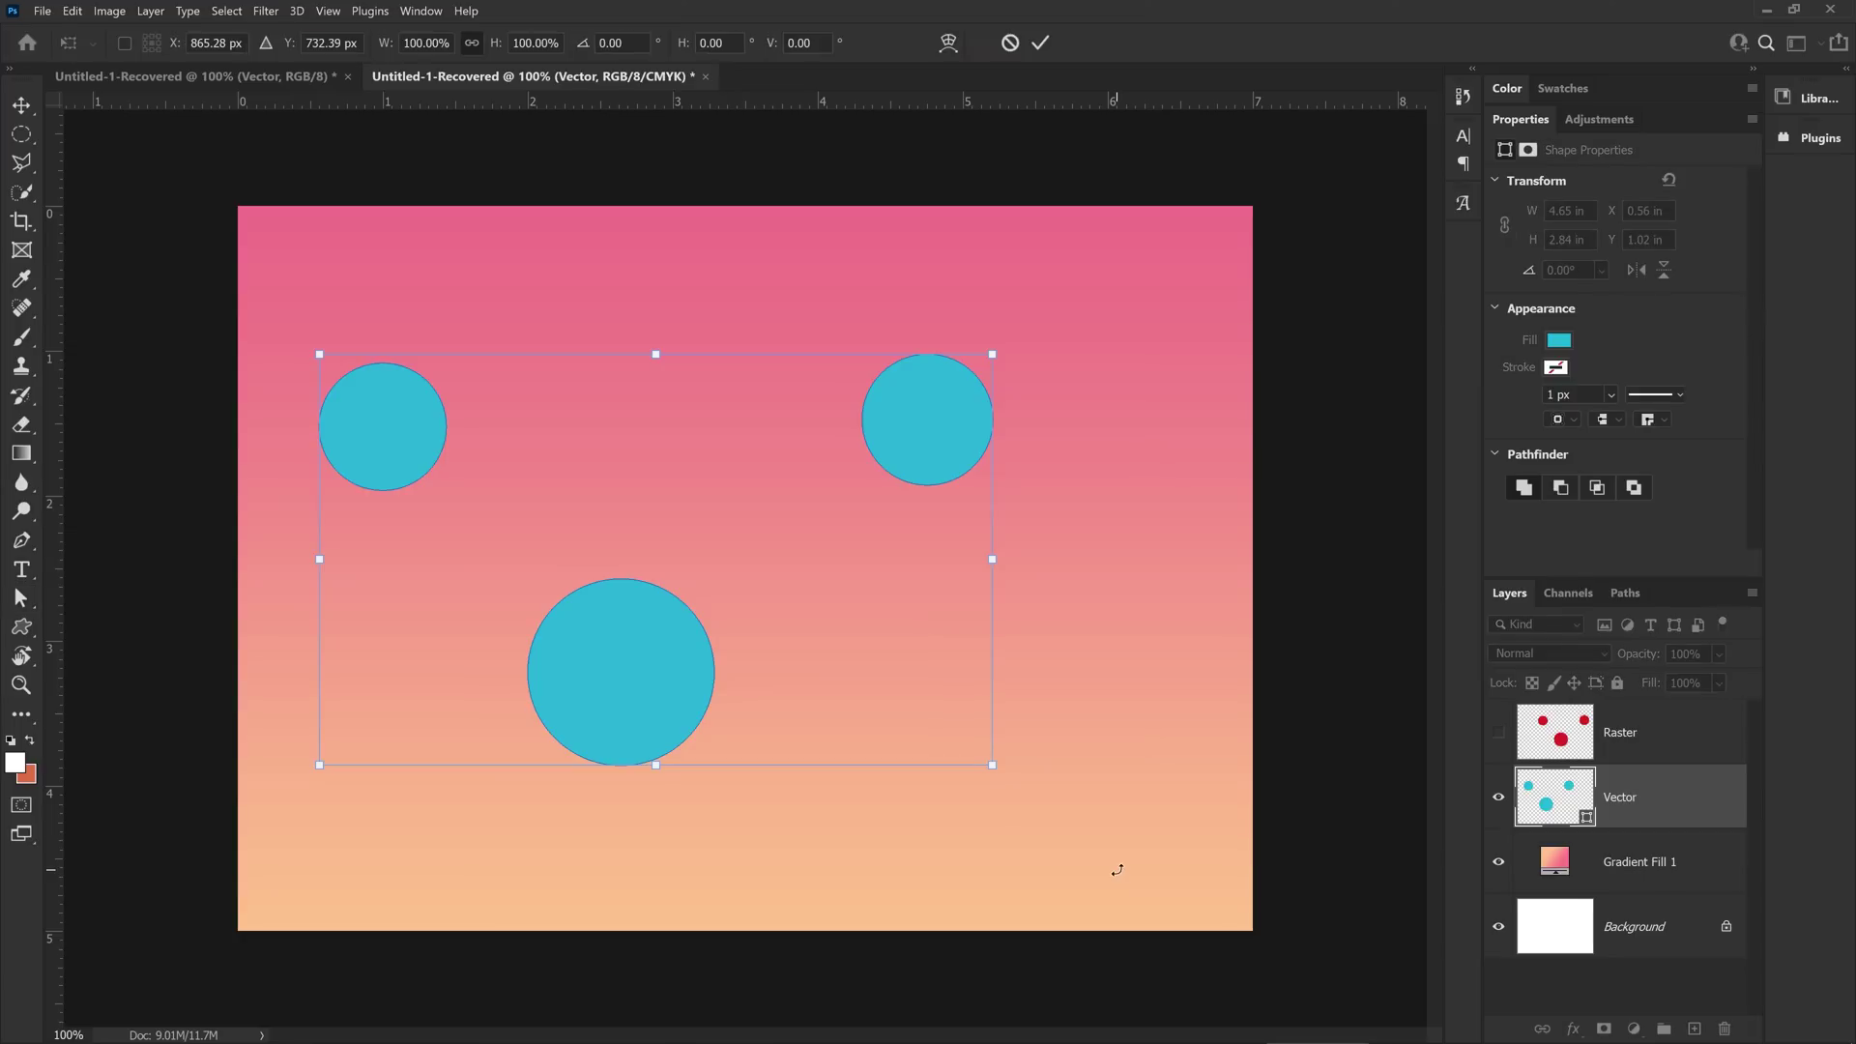
left_click_drag(991, 354, 368, 735)
key("Return")
Scale the tiny circles back up to span about 5.66 by 3.46 in.
left_click_drag(459, 844, 231, 692)
key("ctrl+t")
left_click_drag(365, 737, 1153, 277)
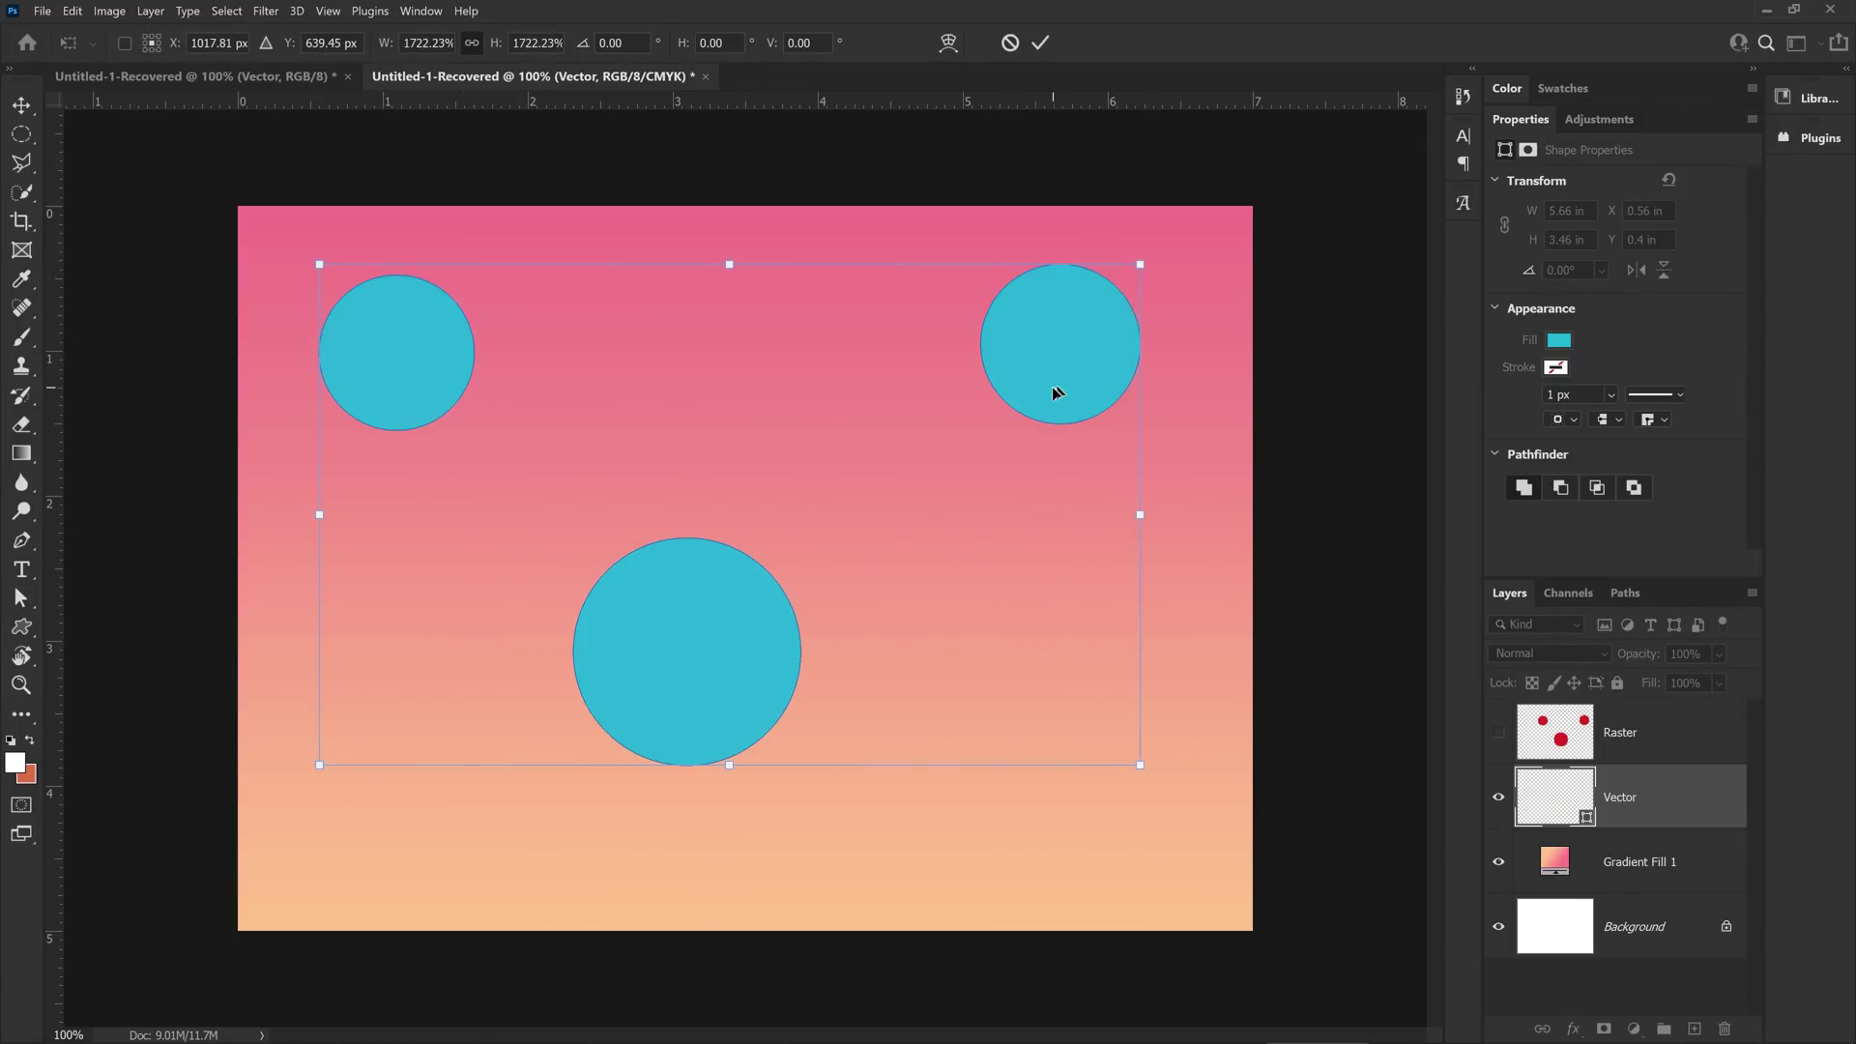
key("Return")
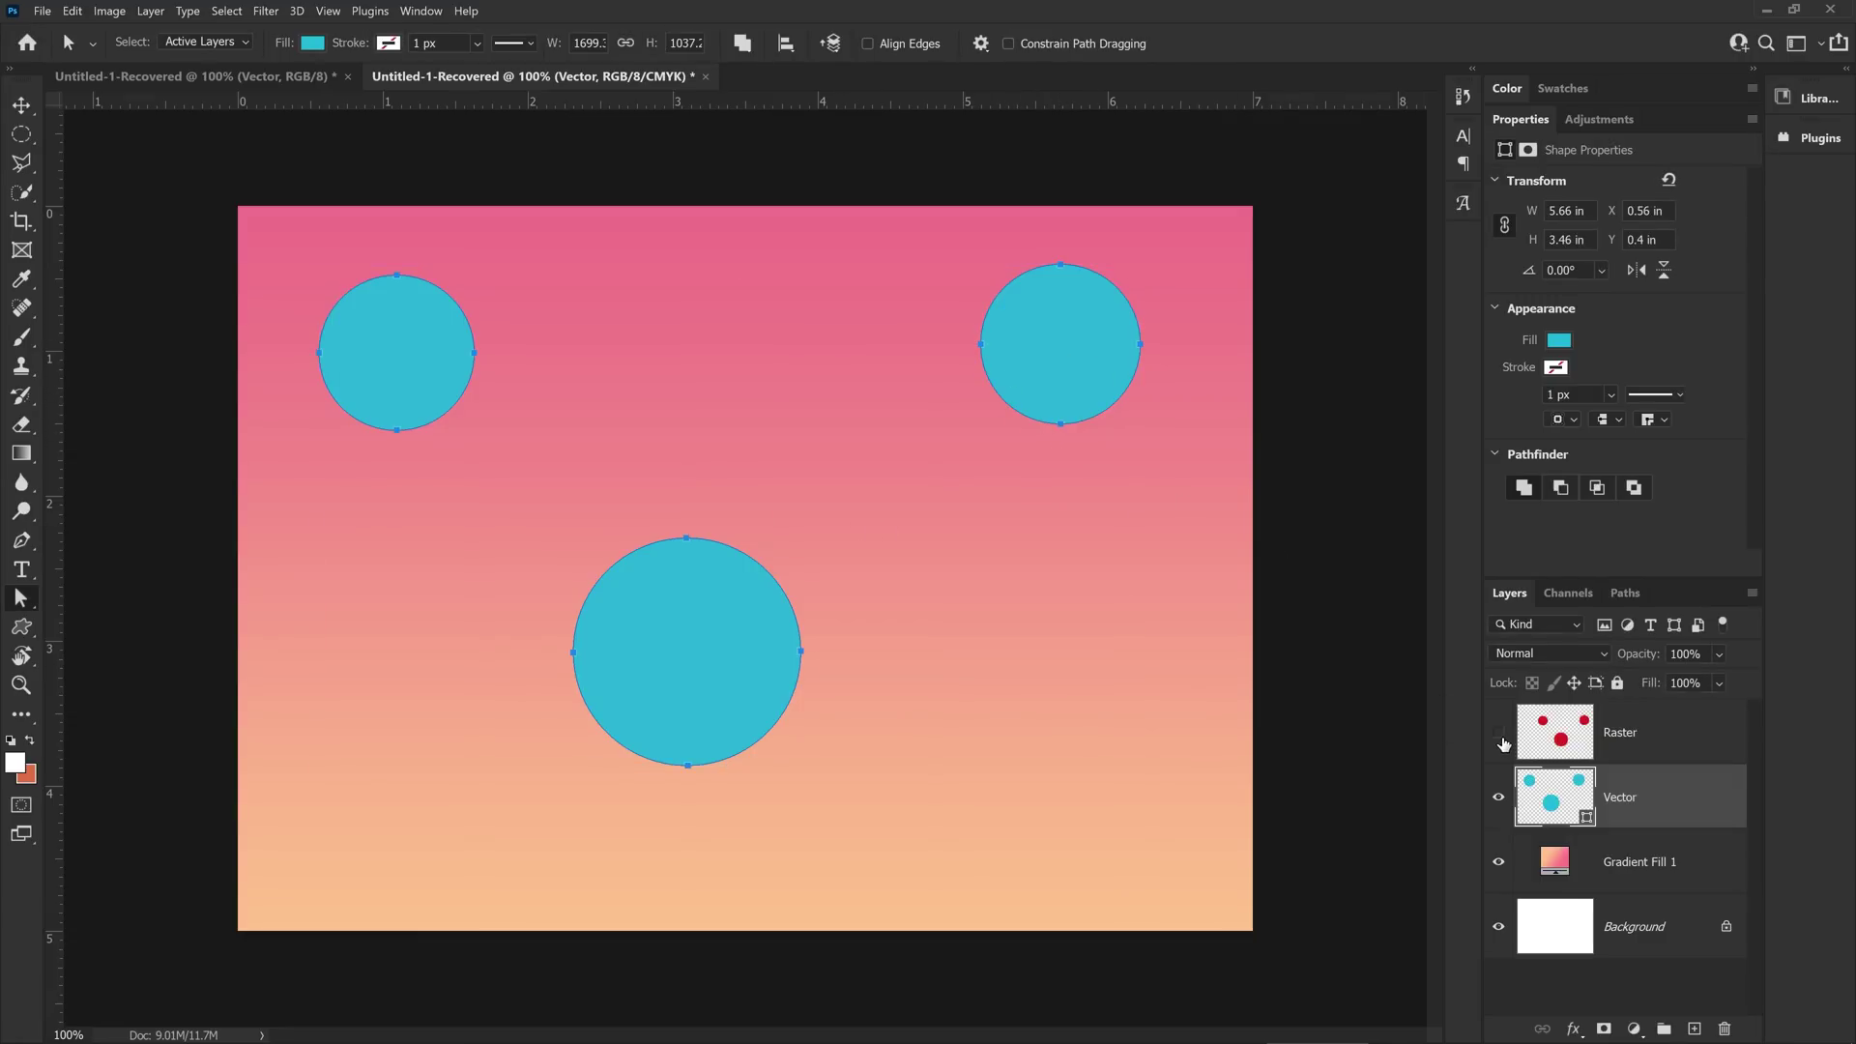
Duplicate the Vector layer as 'Vector copy' and rasterize that copy into pixels.
right_click(1696, 817)
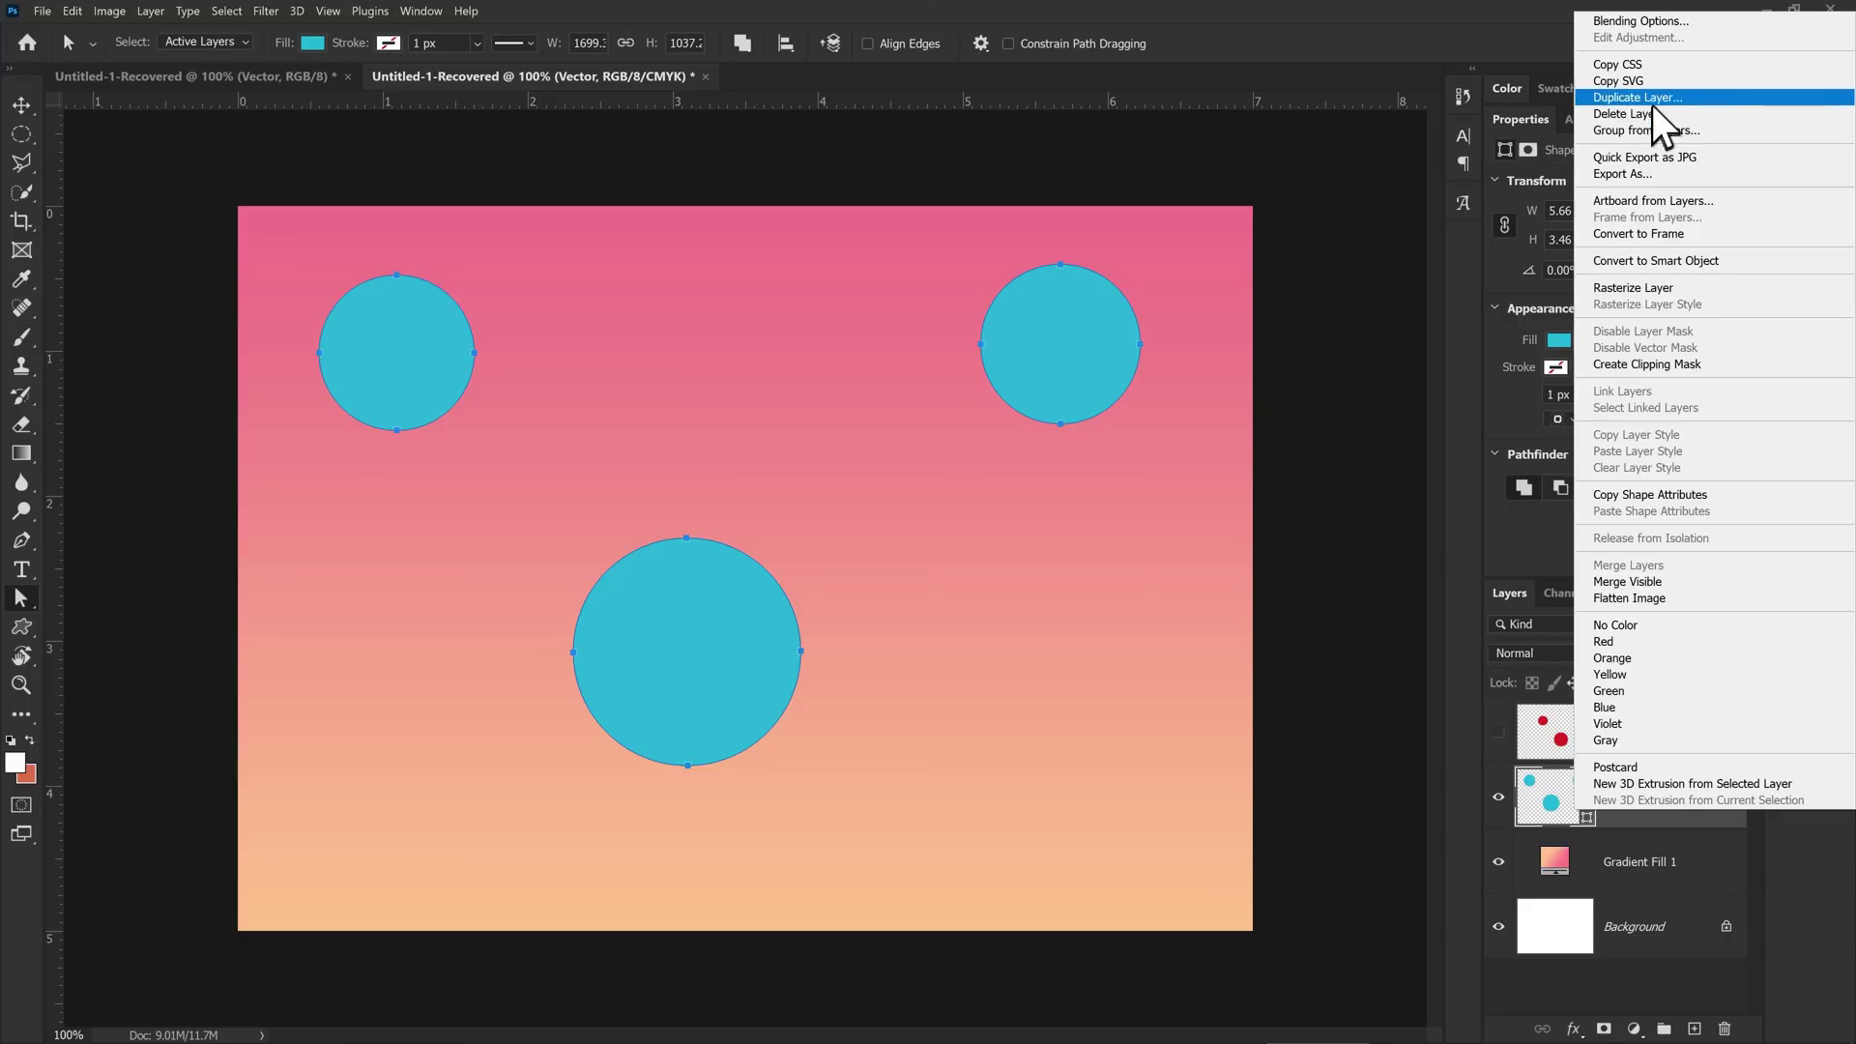
left_click(1643, 98)
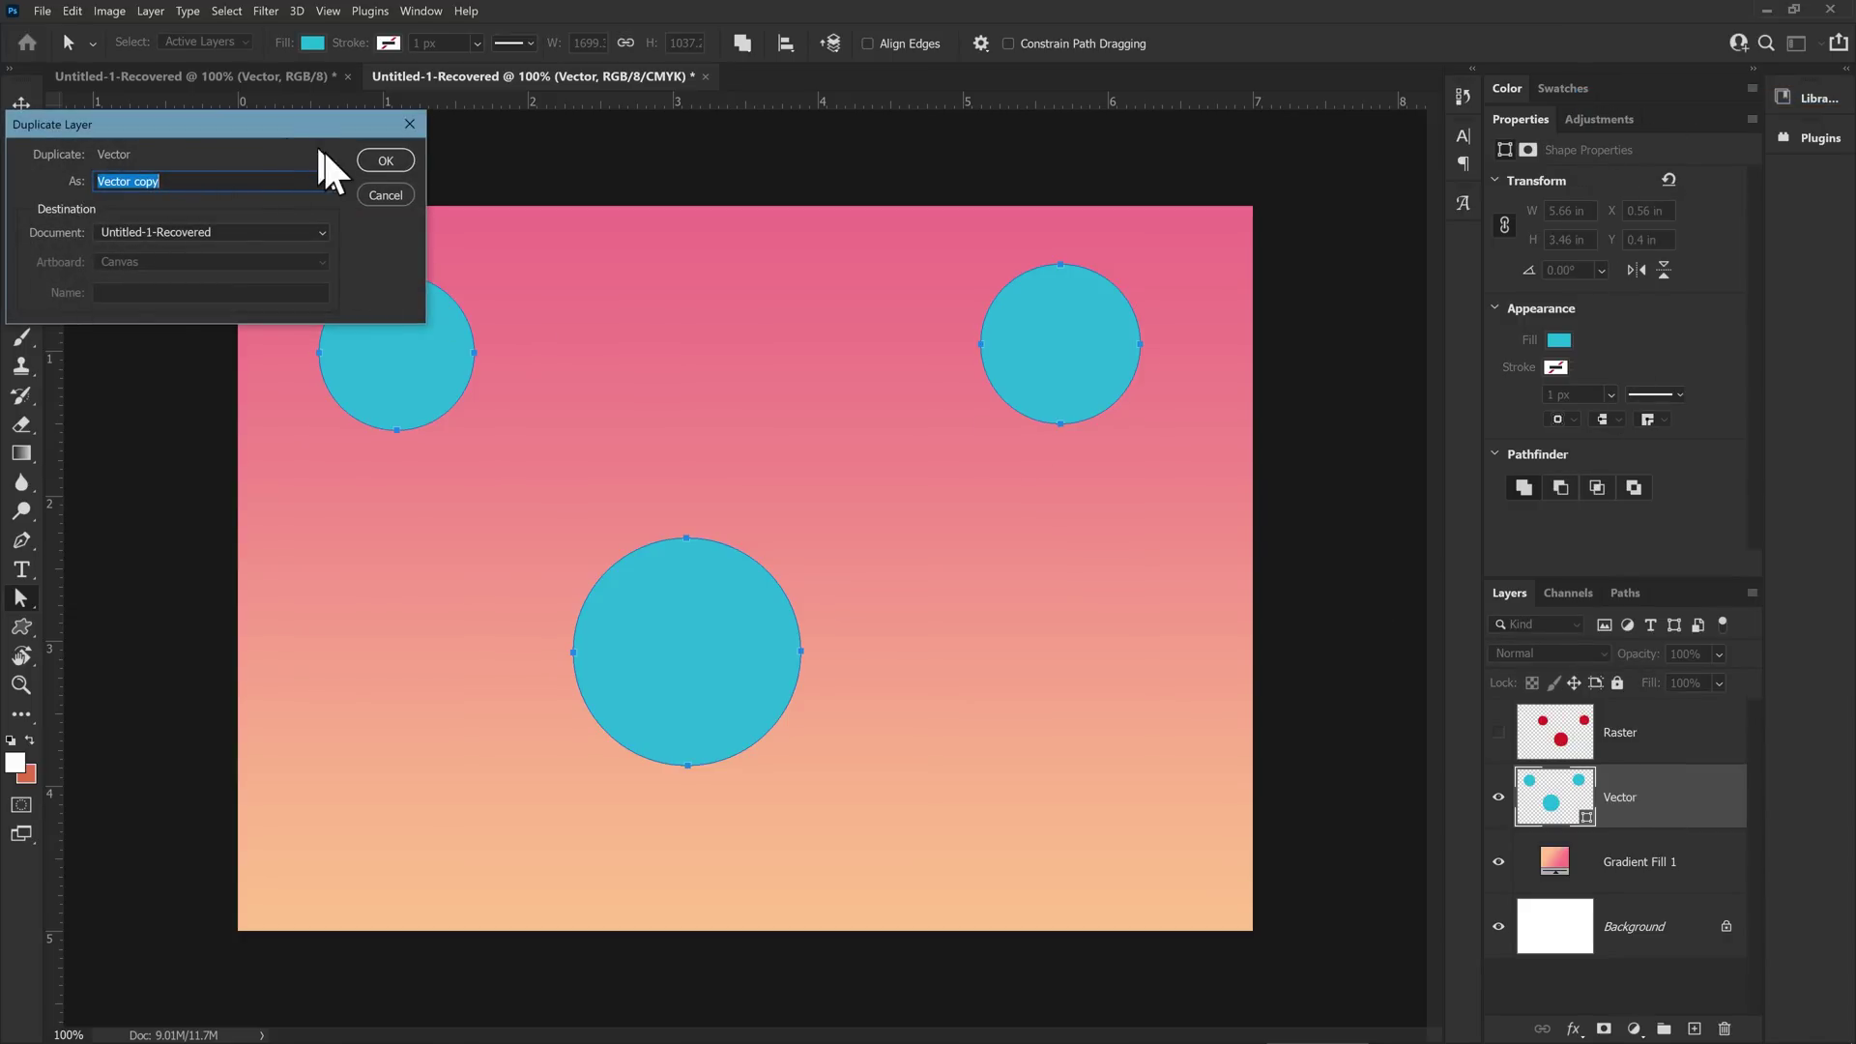
left_click(383, 163)
right_click(1677, 816)
left_click(1643, 286)
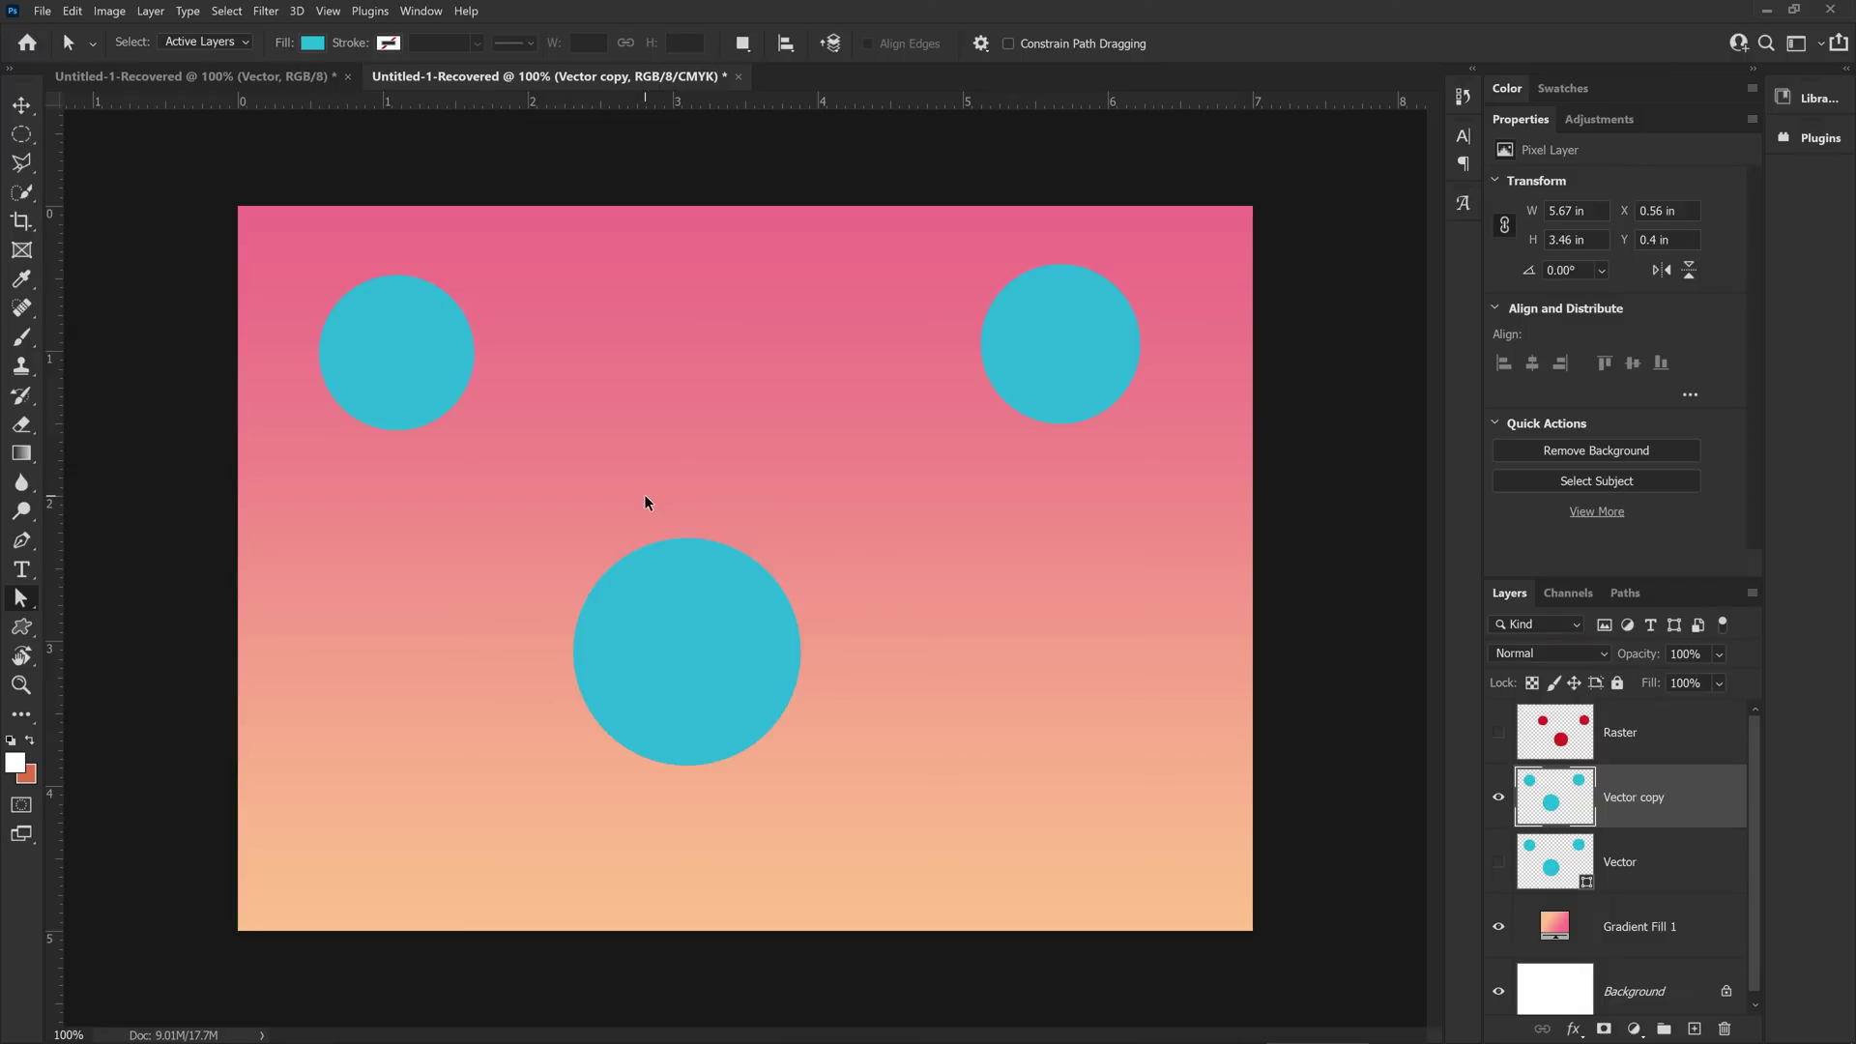
Commit a transform, then hide Vector copy and show the Raster and Vector layers.
key("ctrl+t")
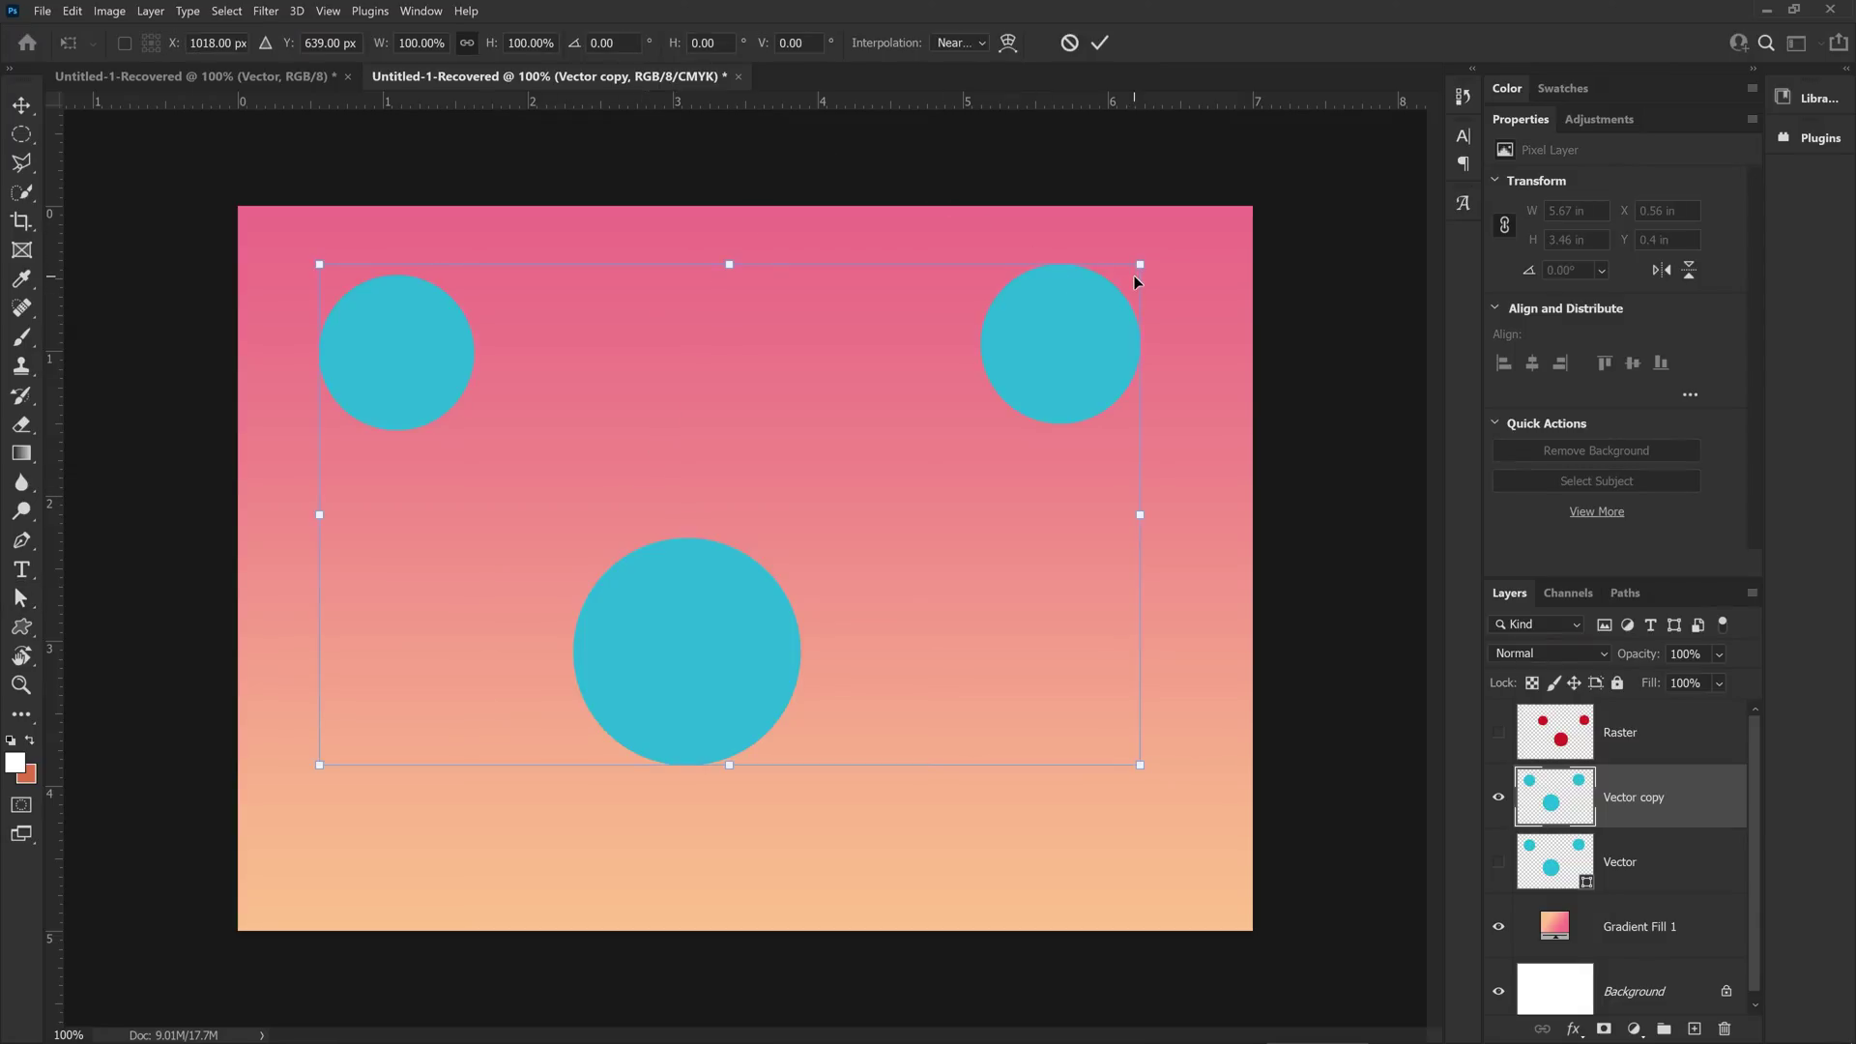
key("Return")
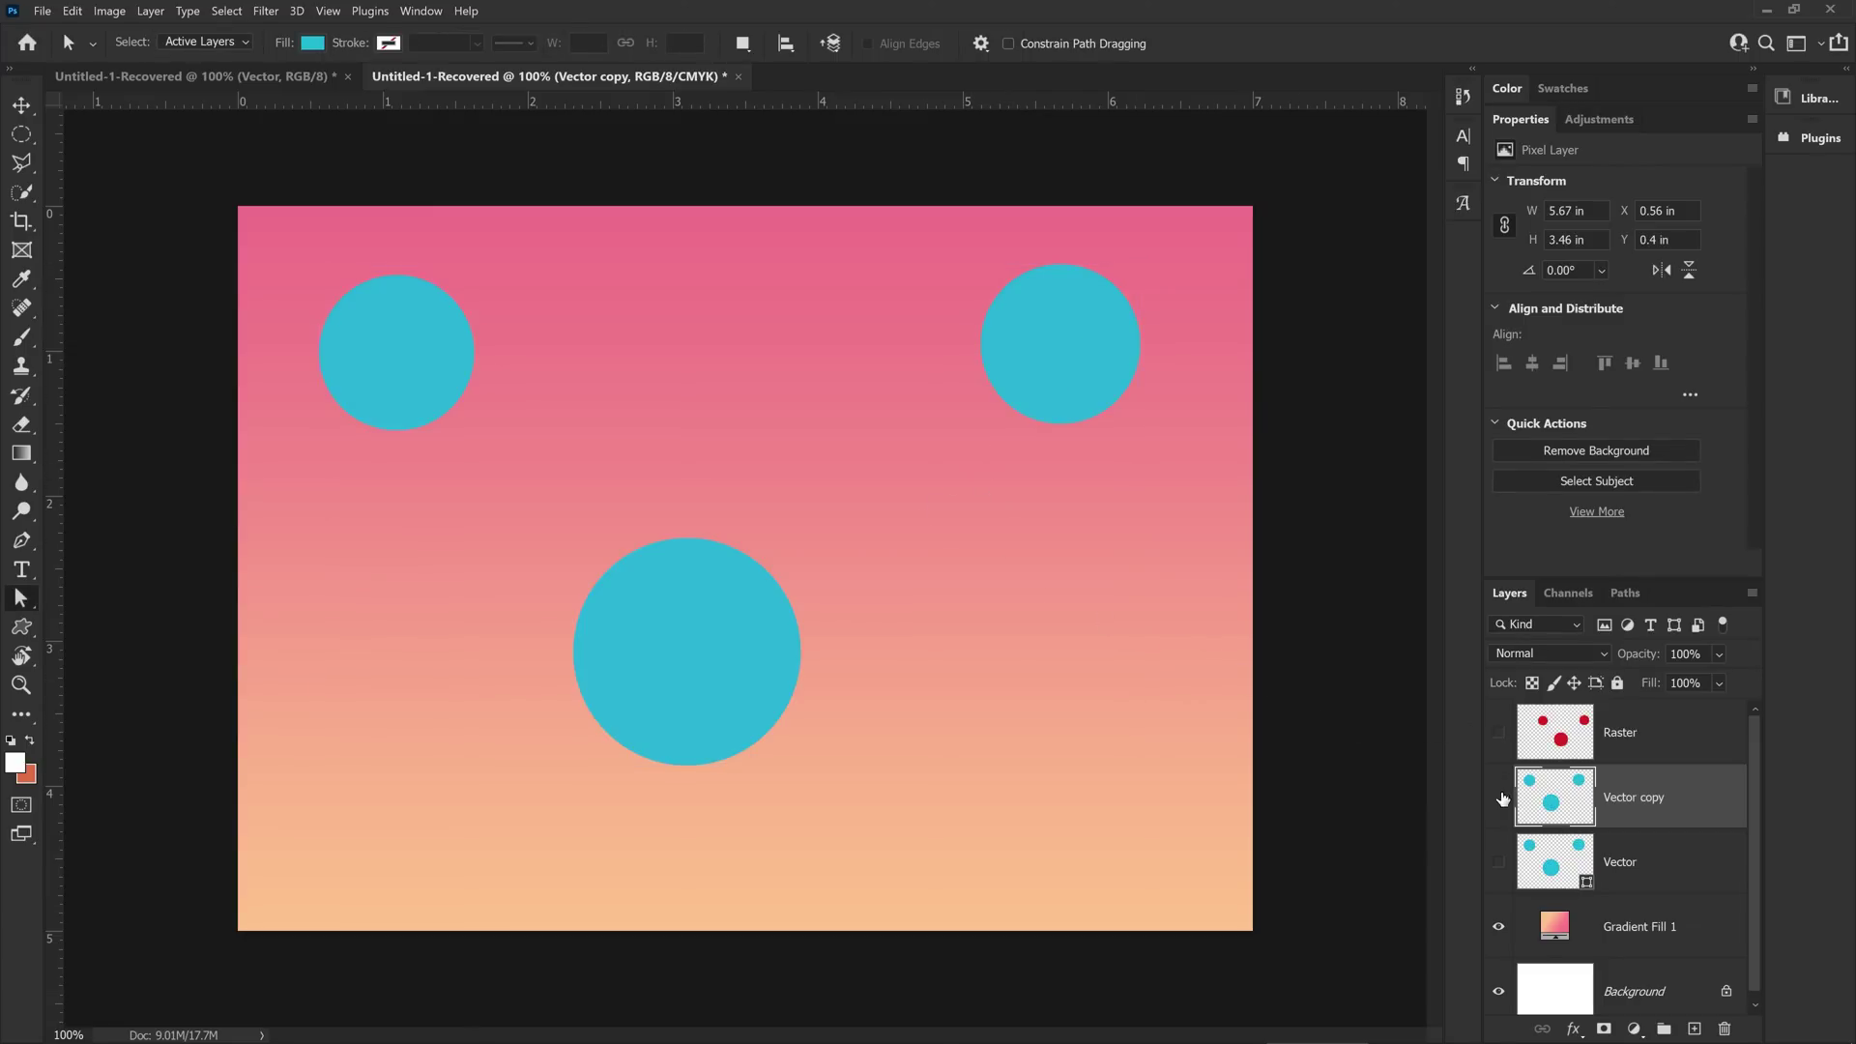
left_click(1499, 798)
left_click(1498, 732)
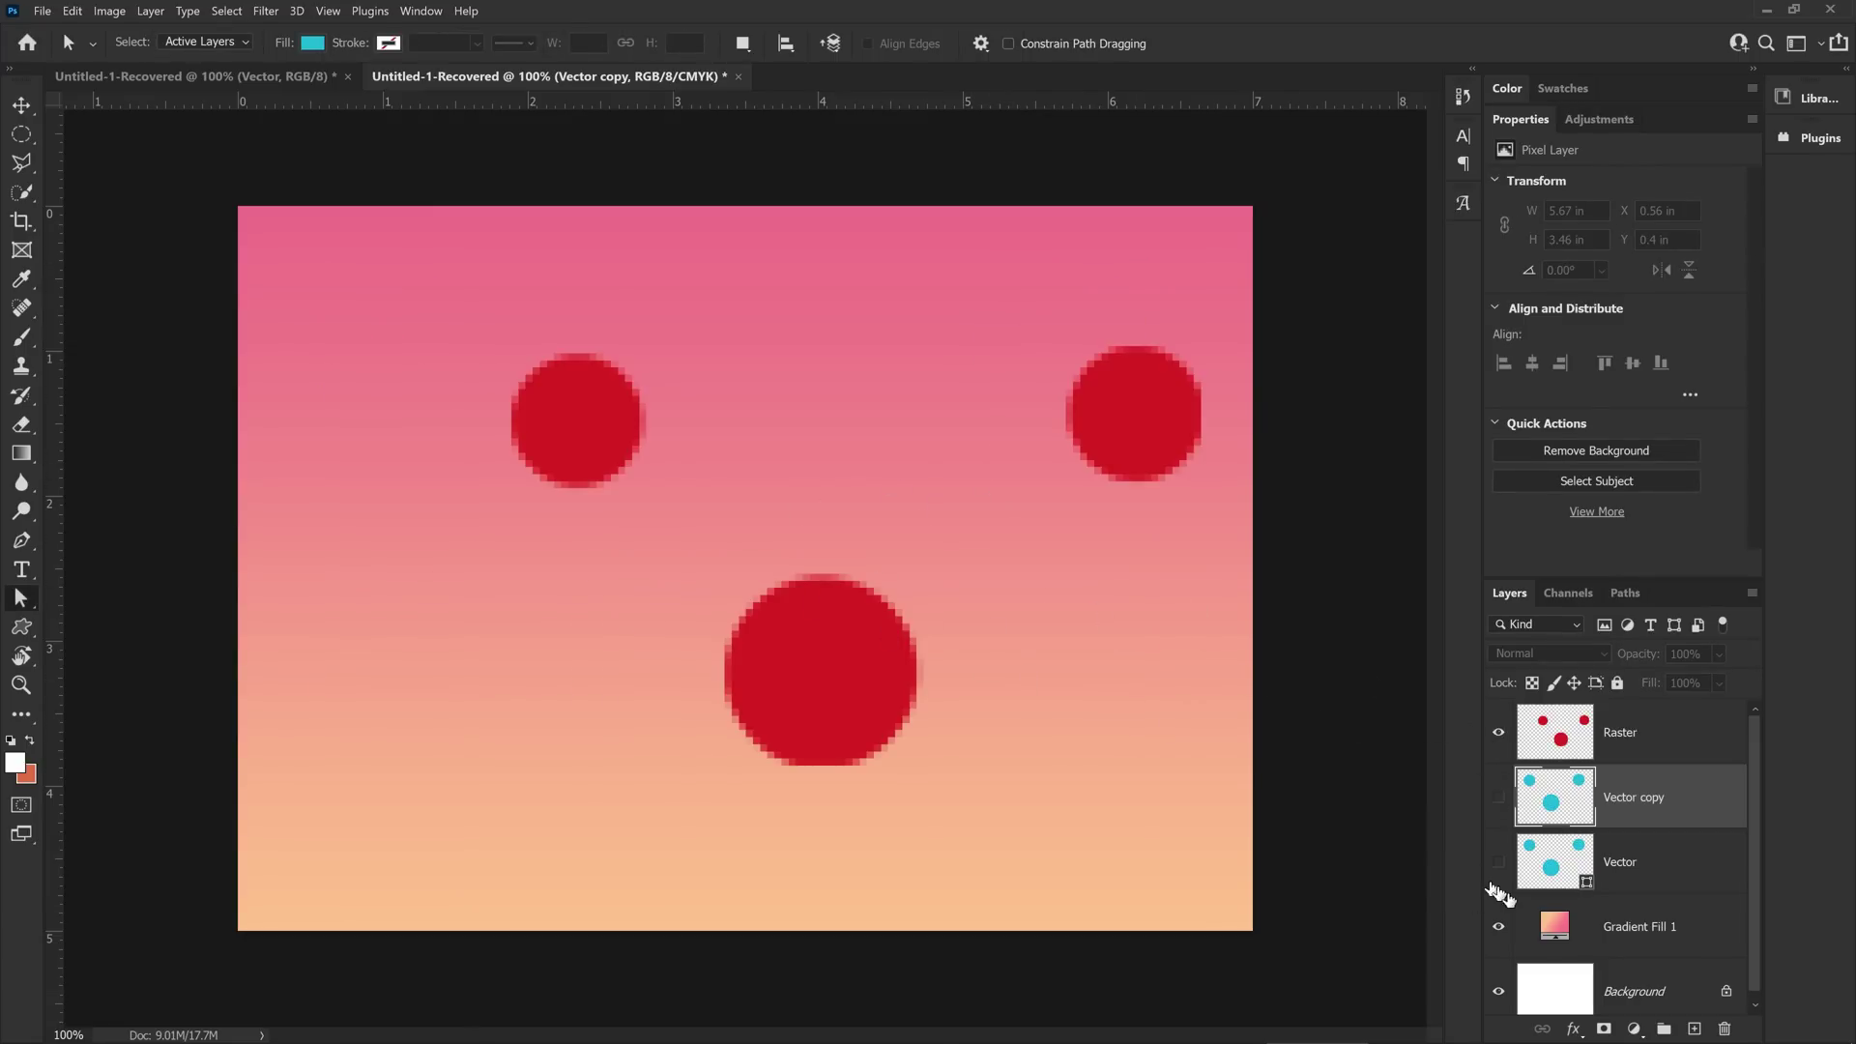
left_click(1498, 863)
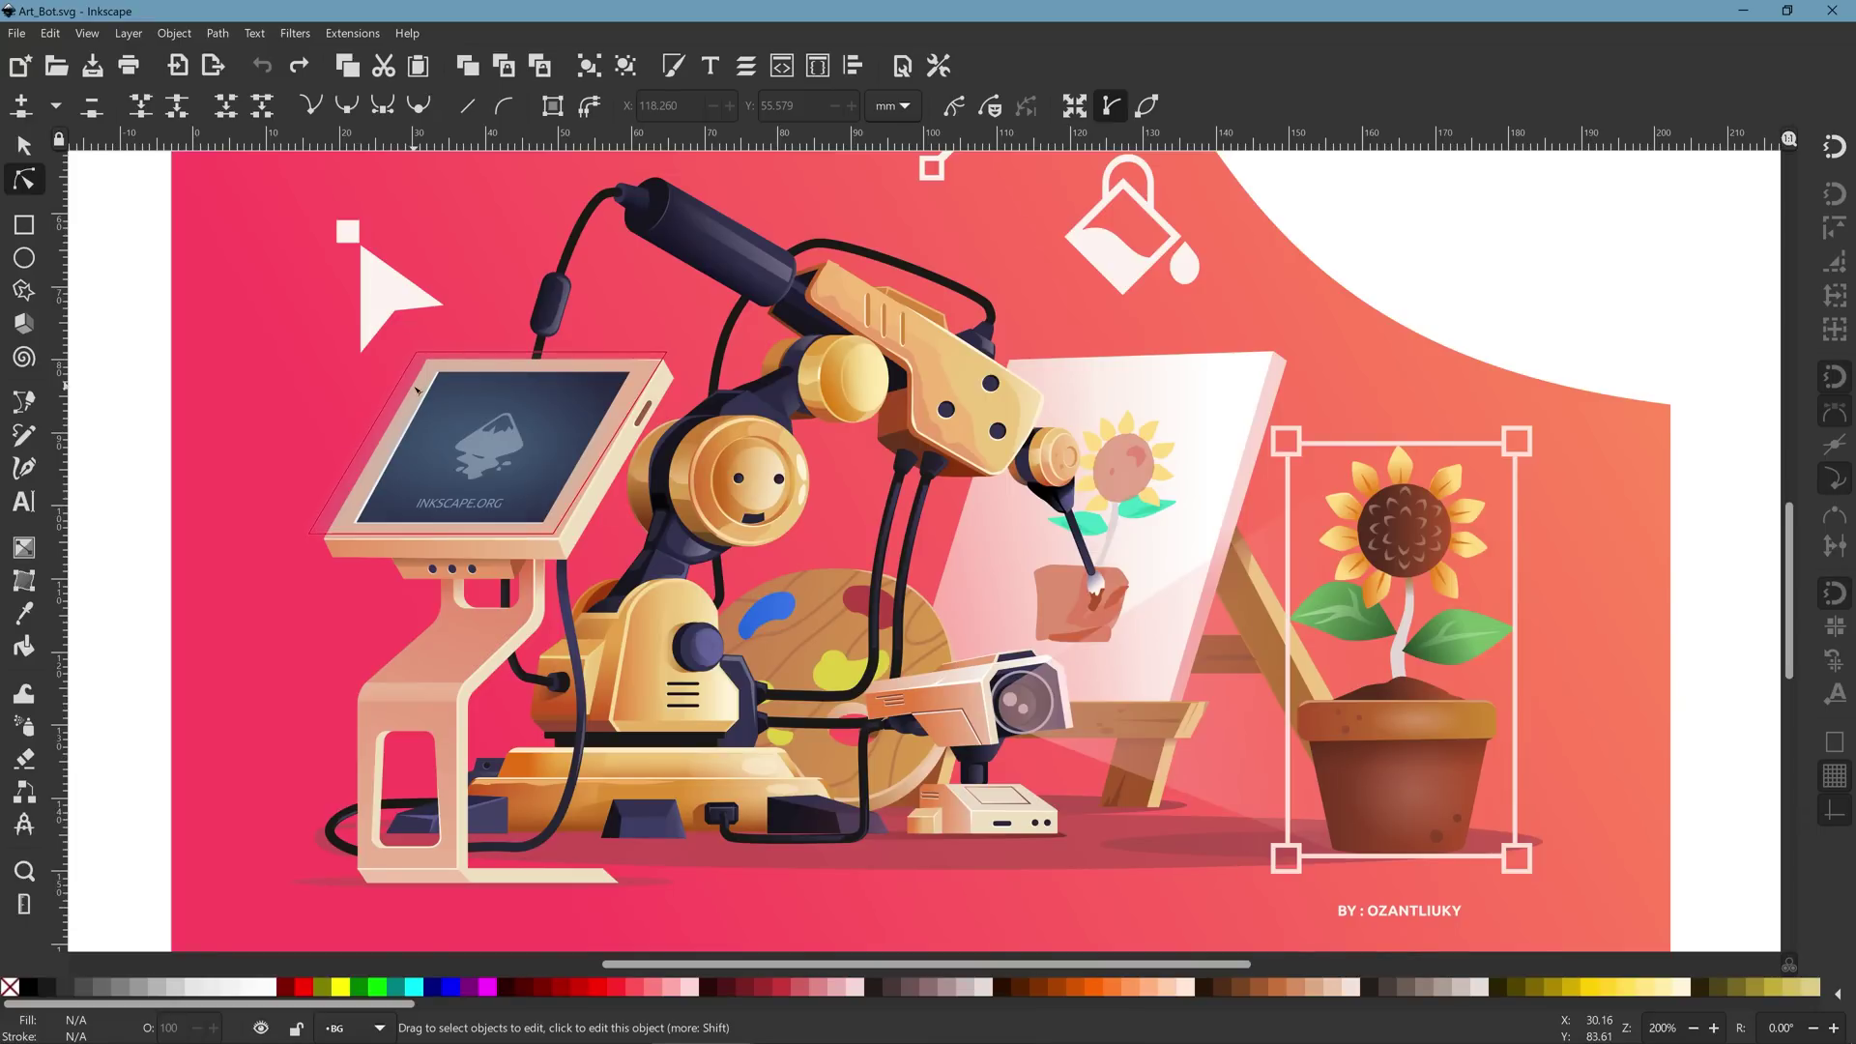
scroll(401, 350, "down", 1)
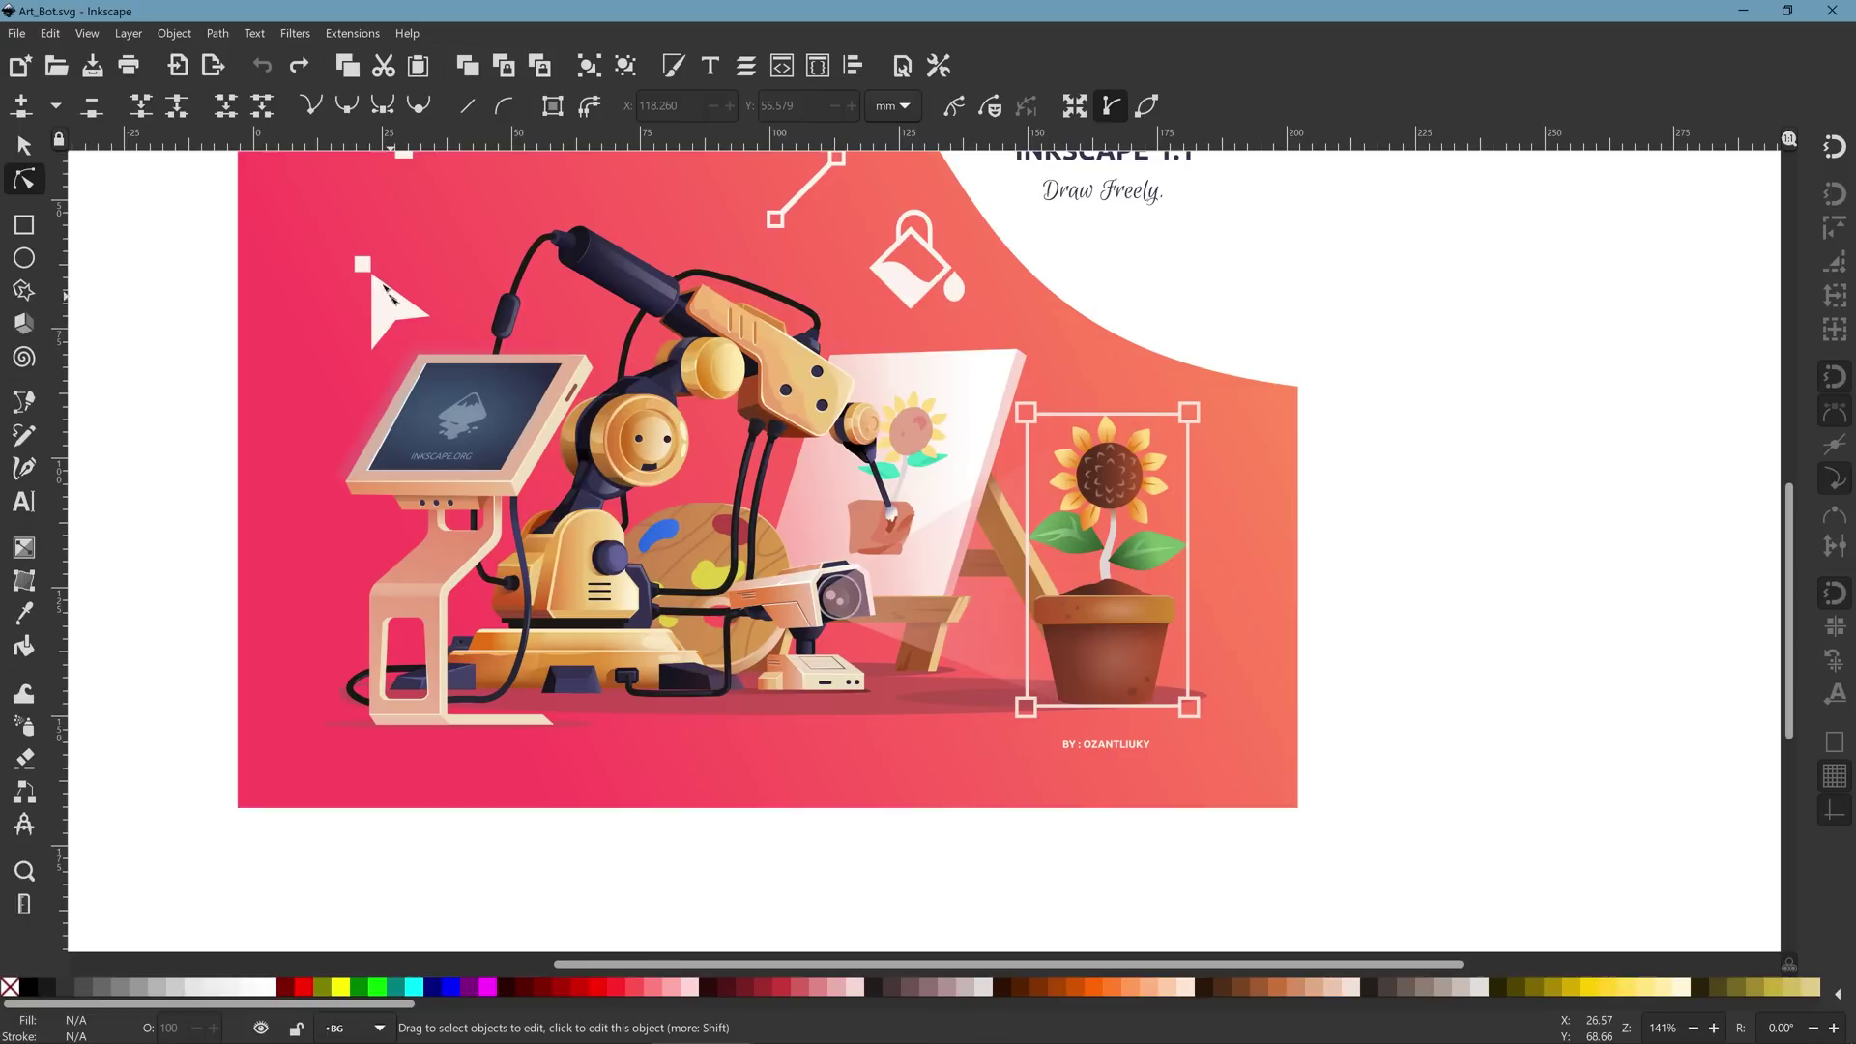
scroll(512, 358, "up", 3)
scroll(512, 358, "left", 2)
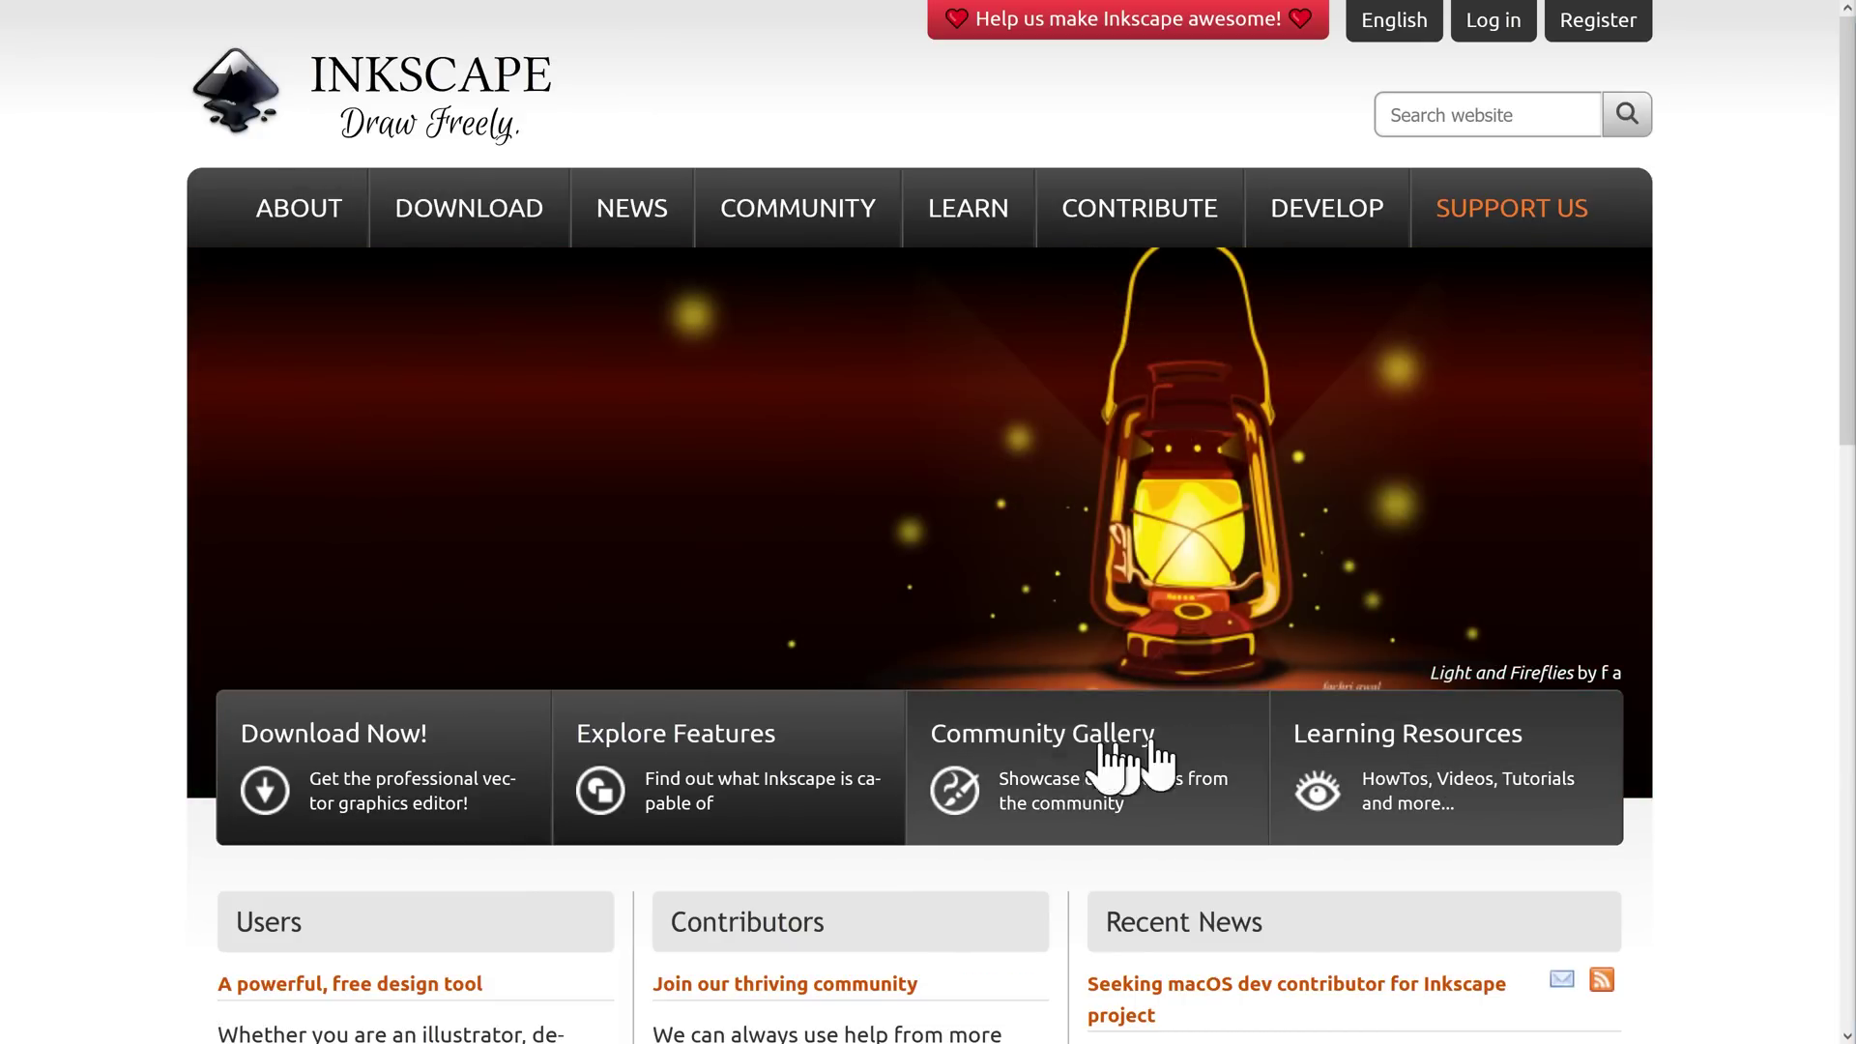
Go to the Inkscape Community Gallery and open the Art Bot card.
left_click(1105, 754)
scroll(1146, 705, "down", 3)
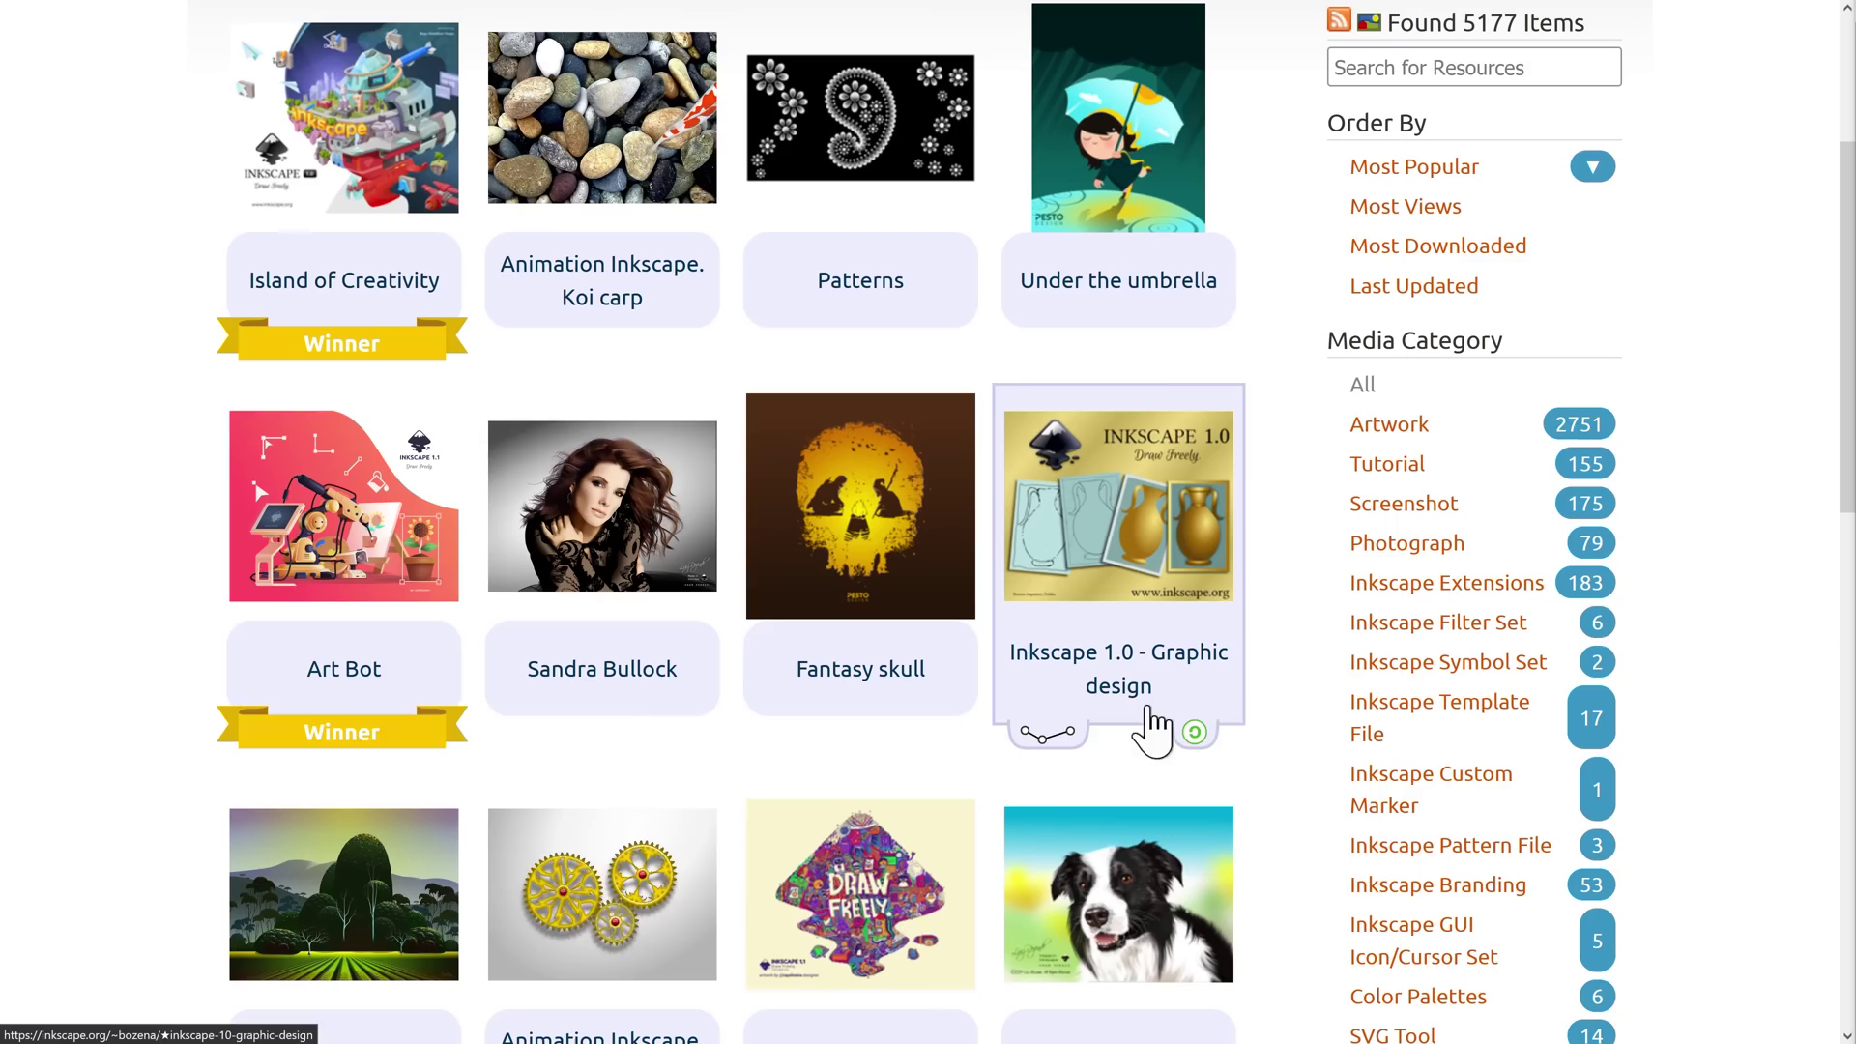
left_click(276, 464)
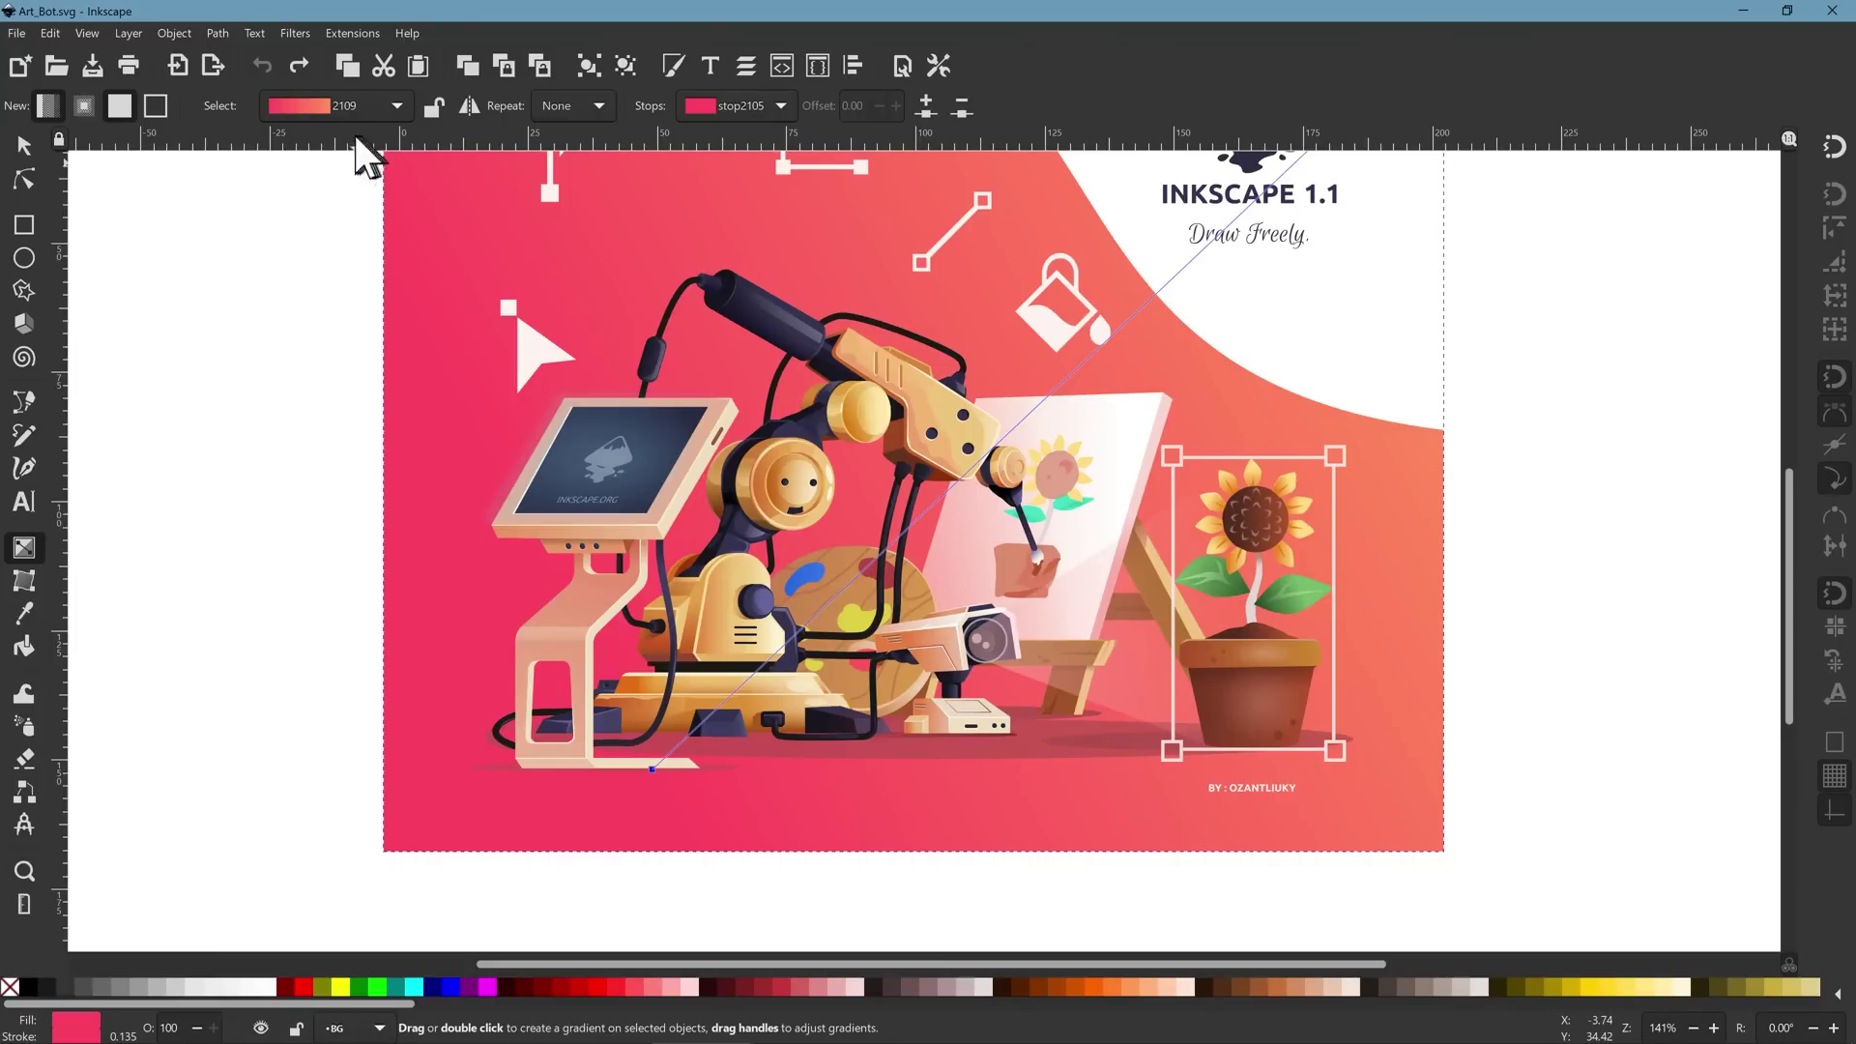
Apply gradient 2174 to the background, then switch it to gradient 2700.
left_click(298, 104)
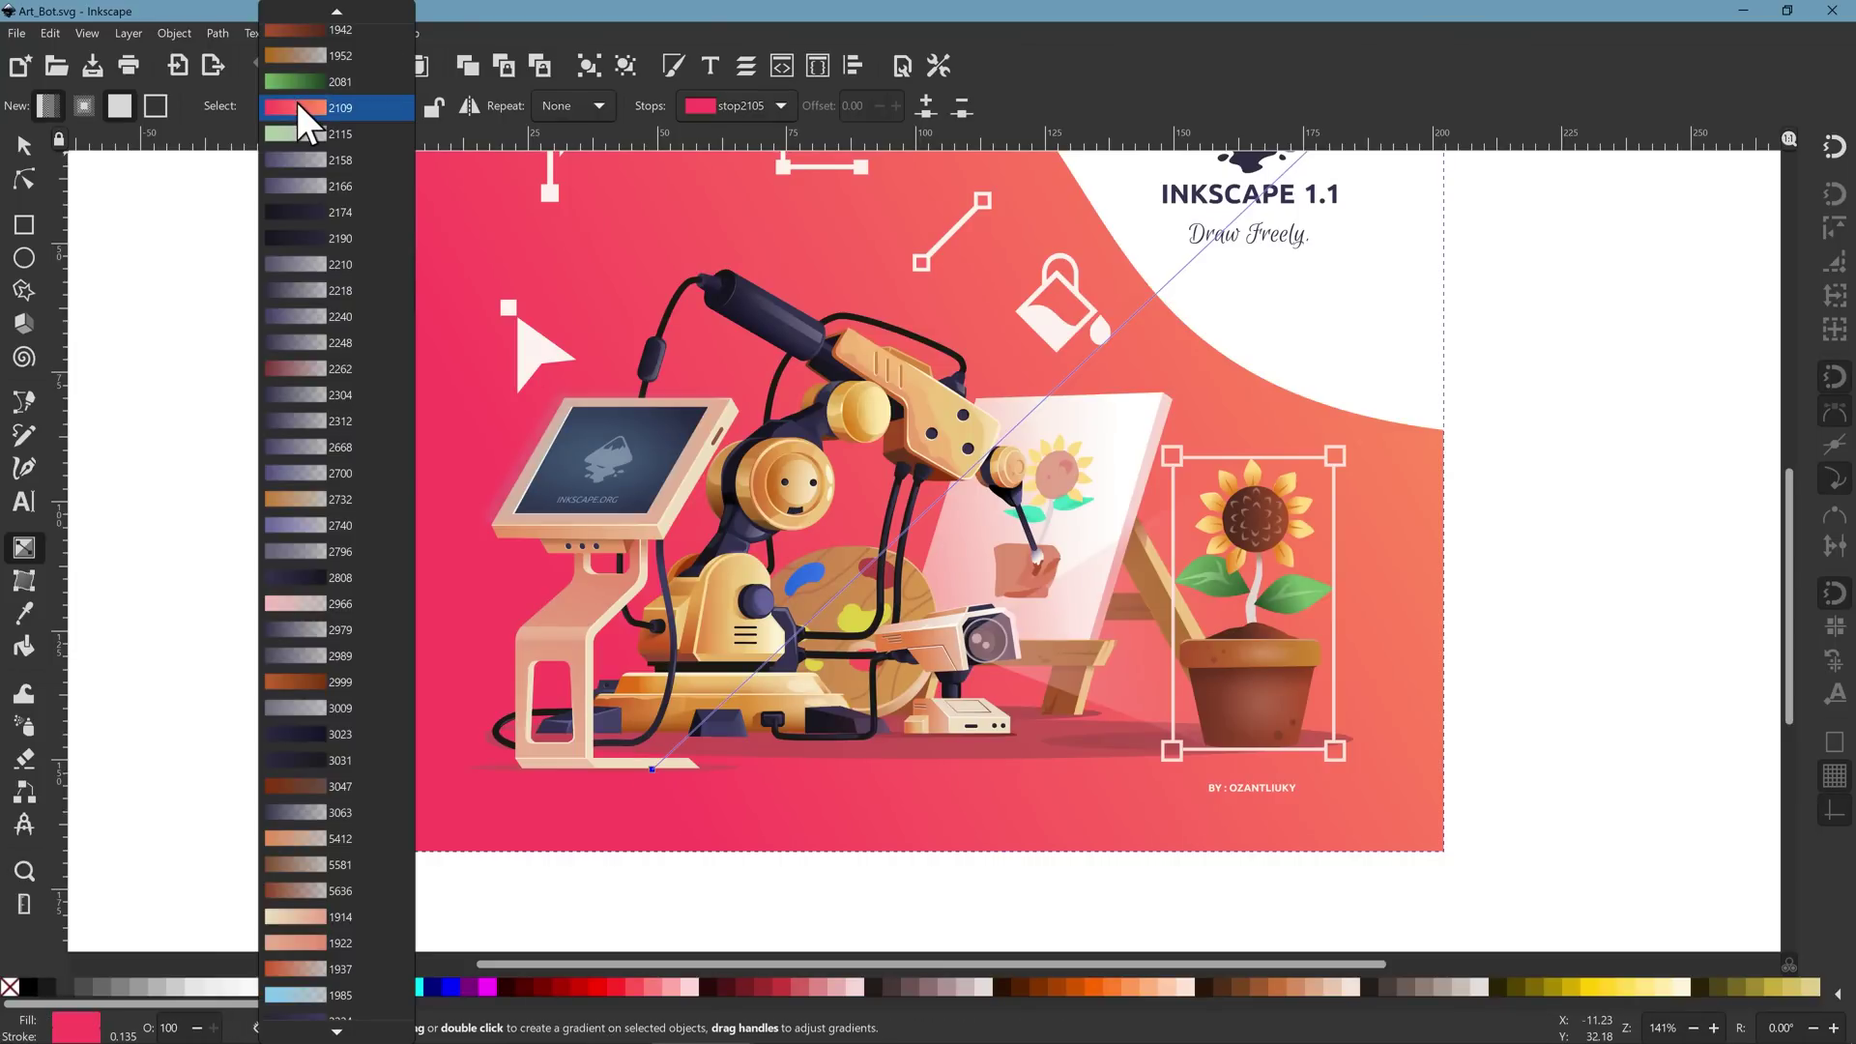
left_click(298, 210)
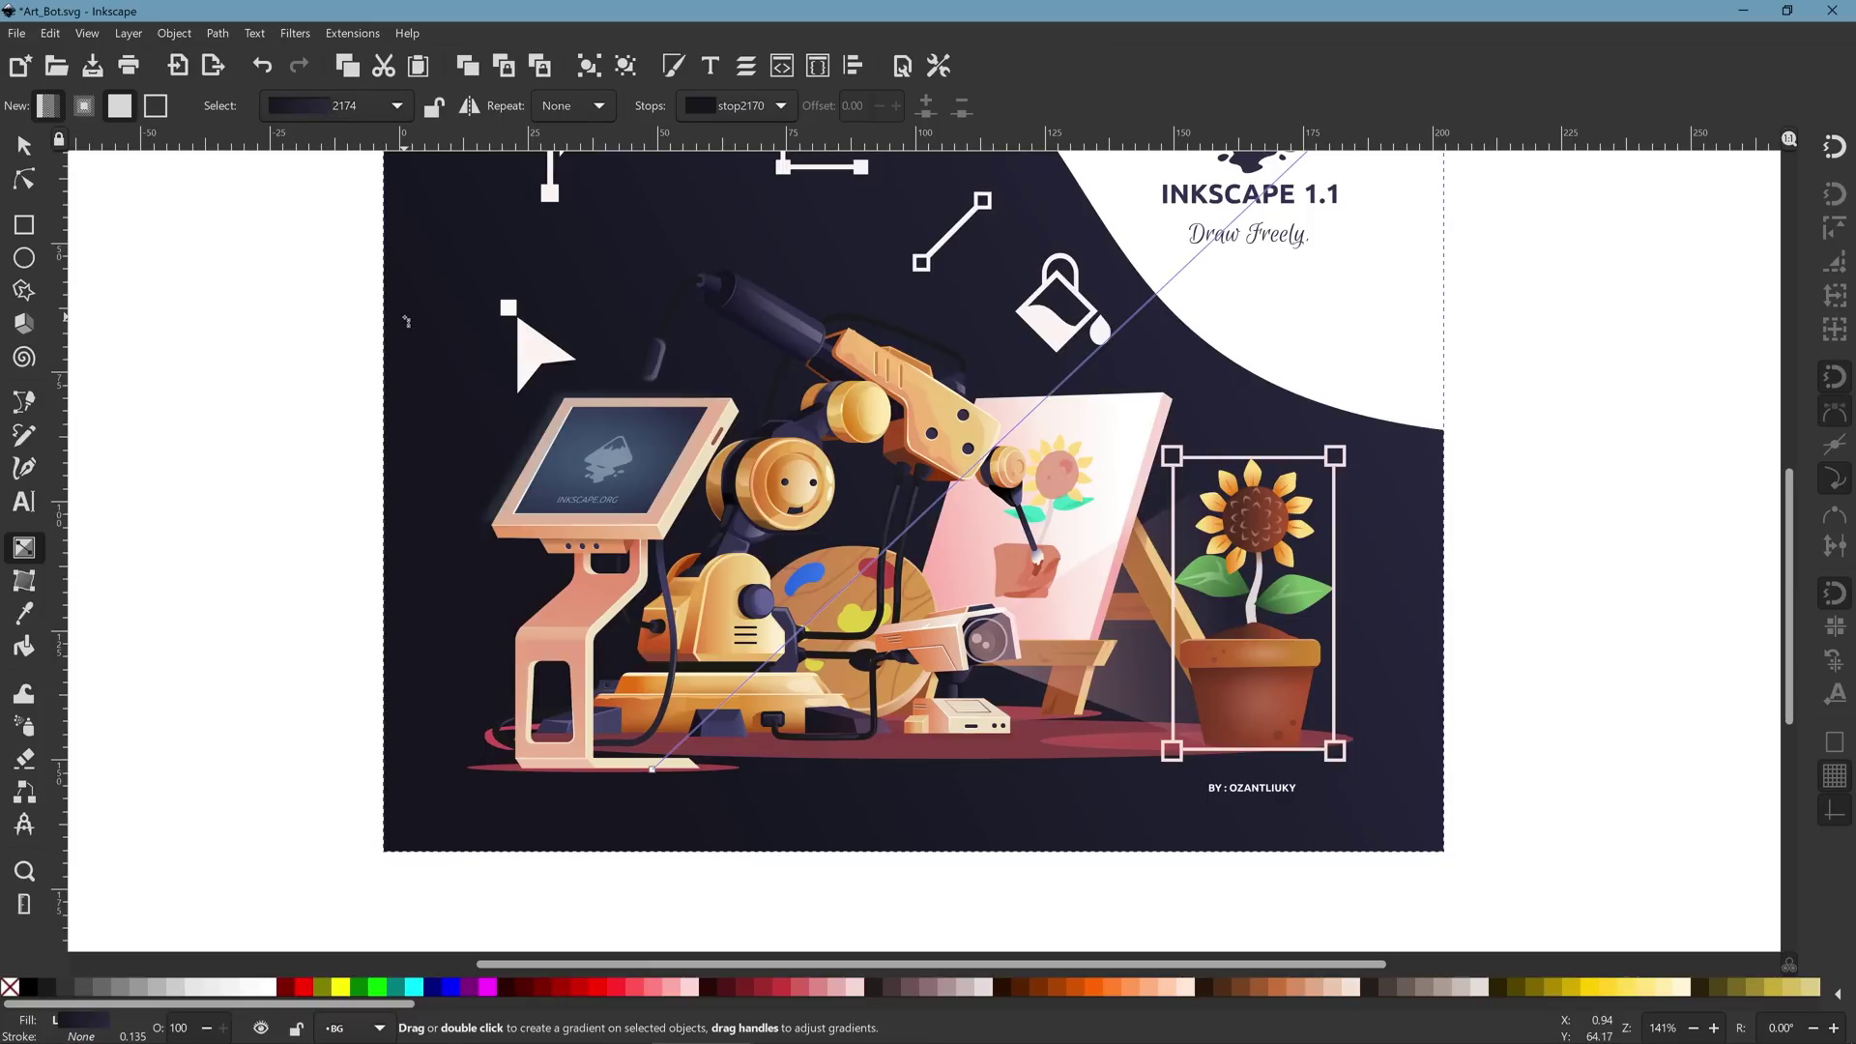
left_click(300, 97)
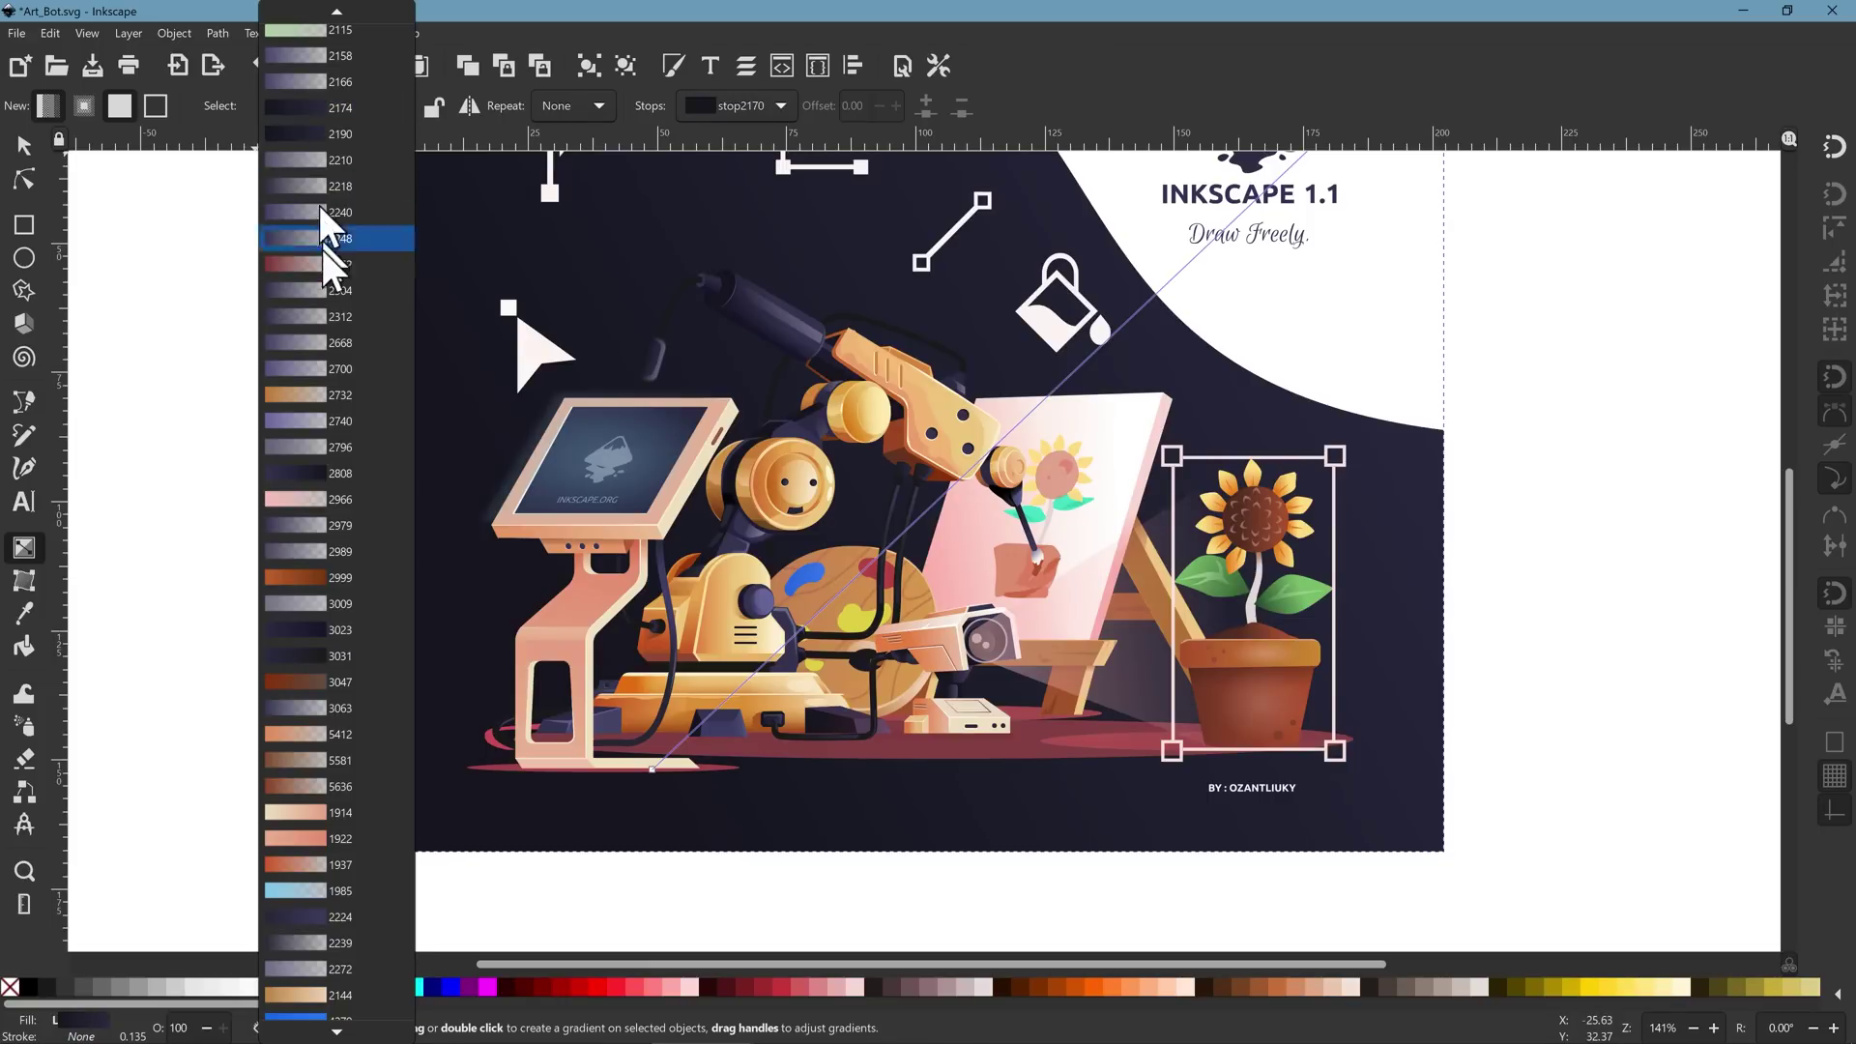
left_click(309, 365)
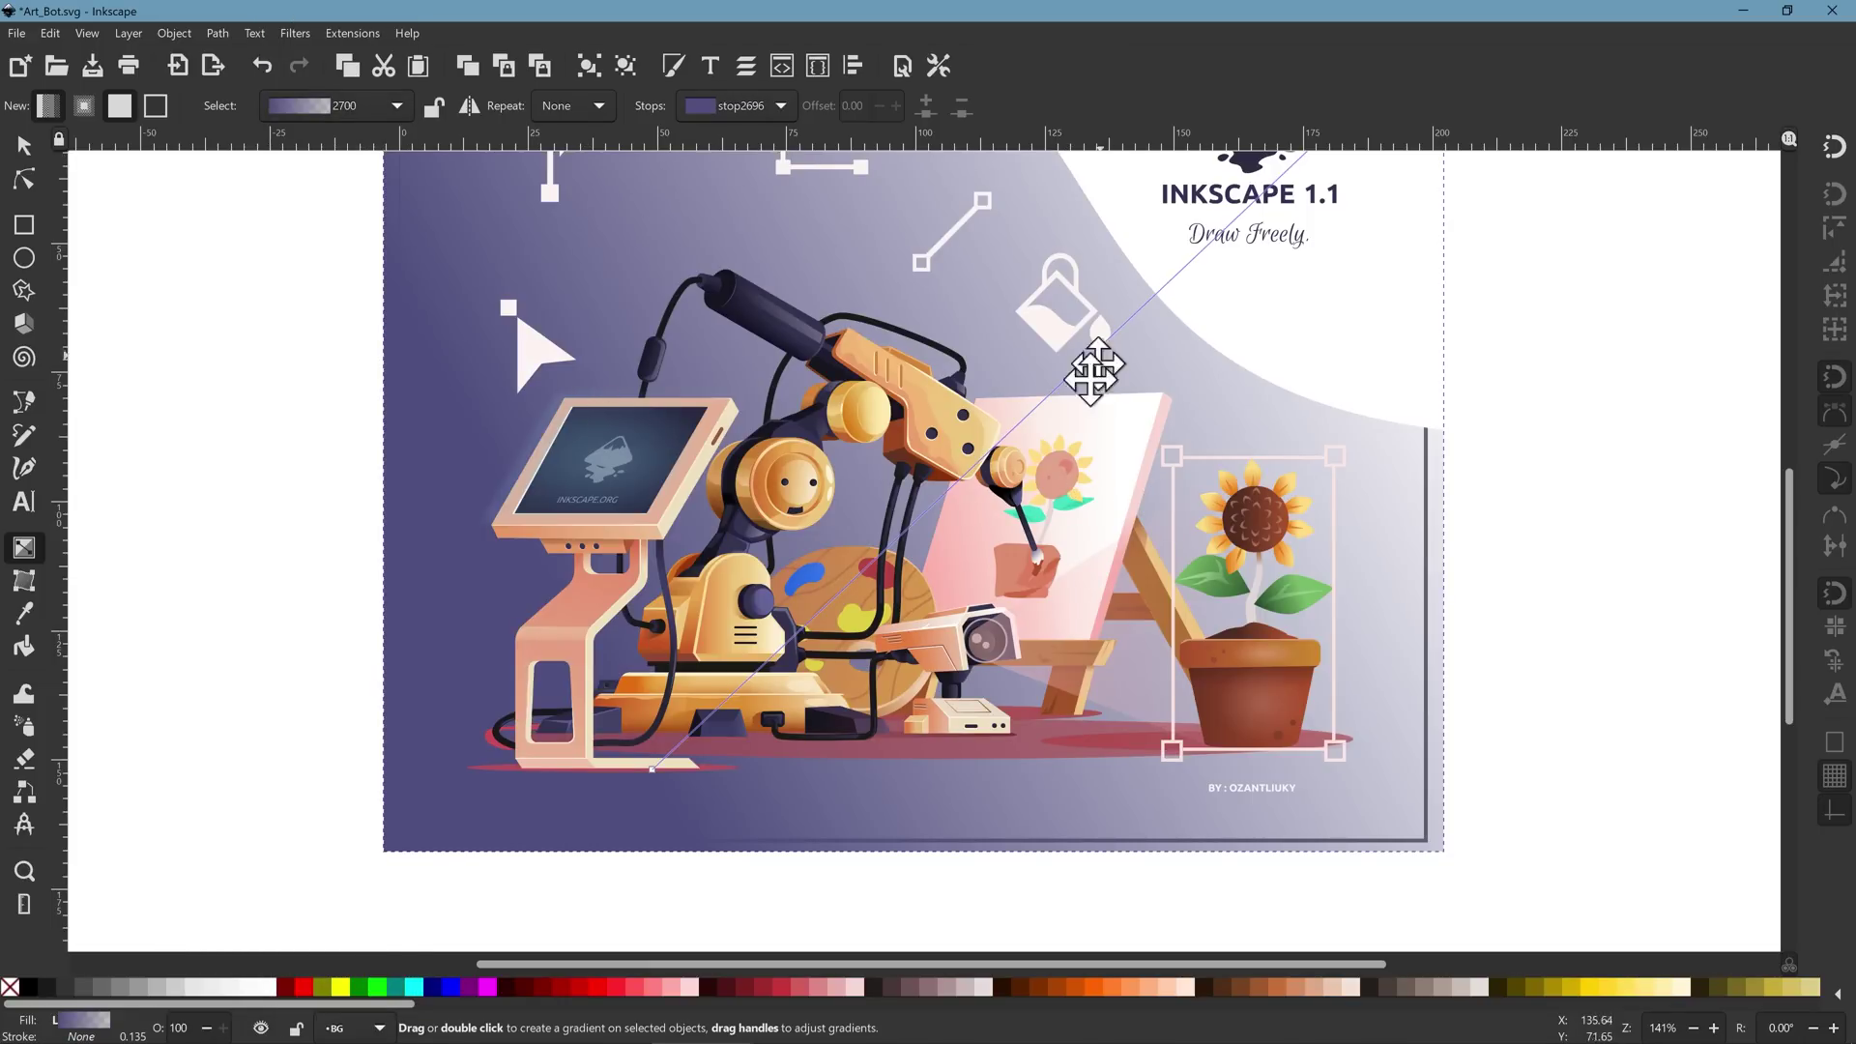
scroll(1107, 382, "up", 2)
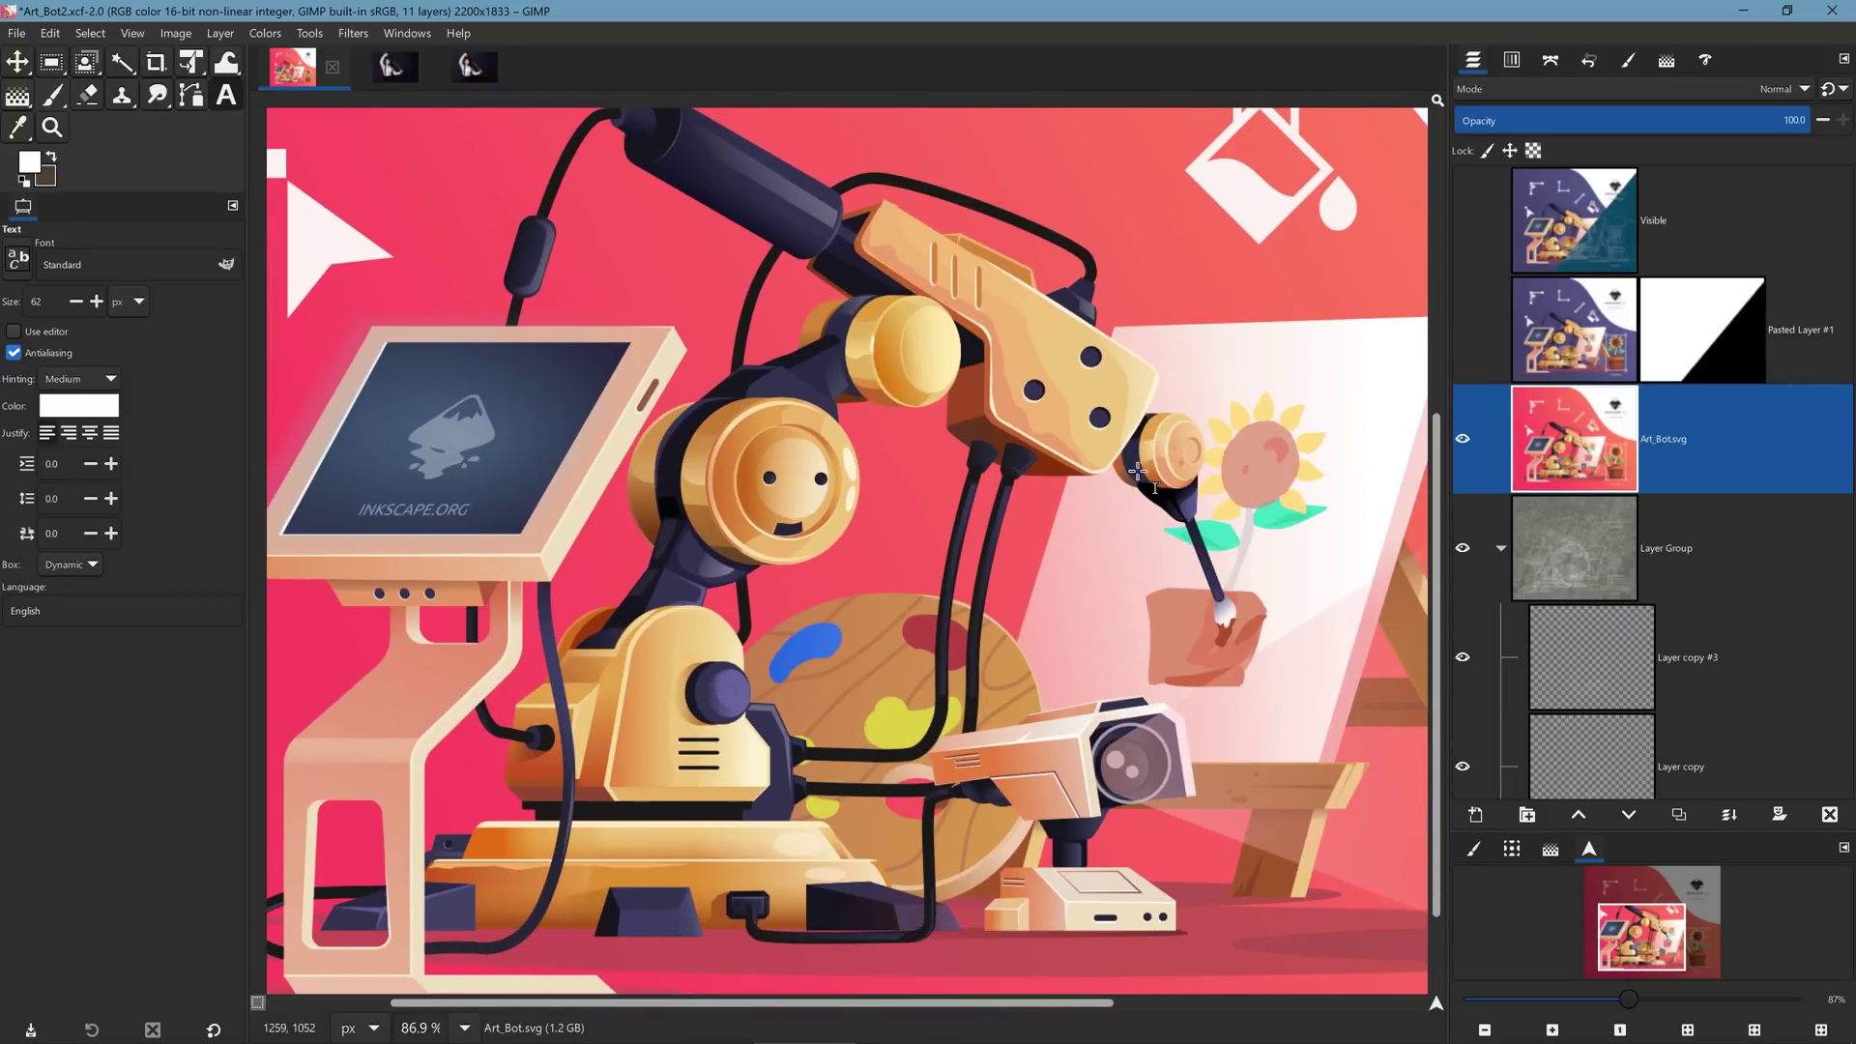
key("1")
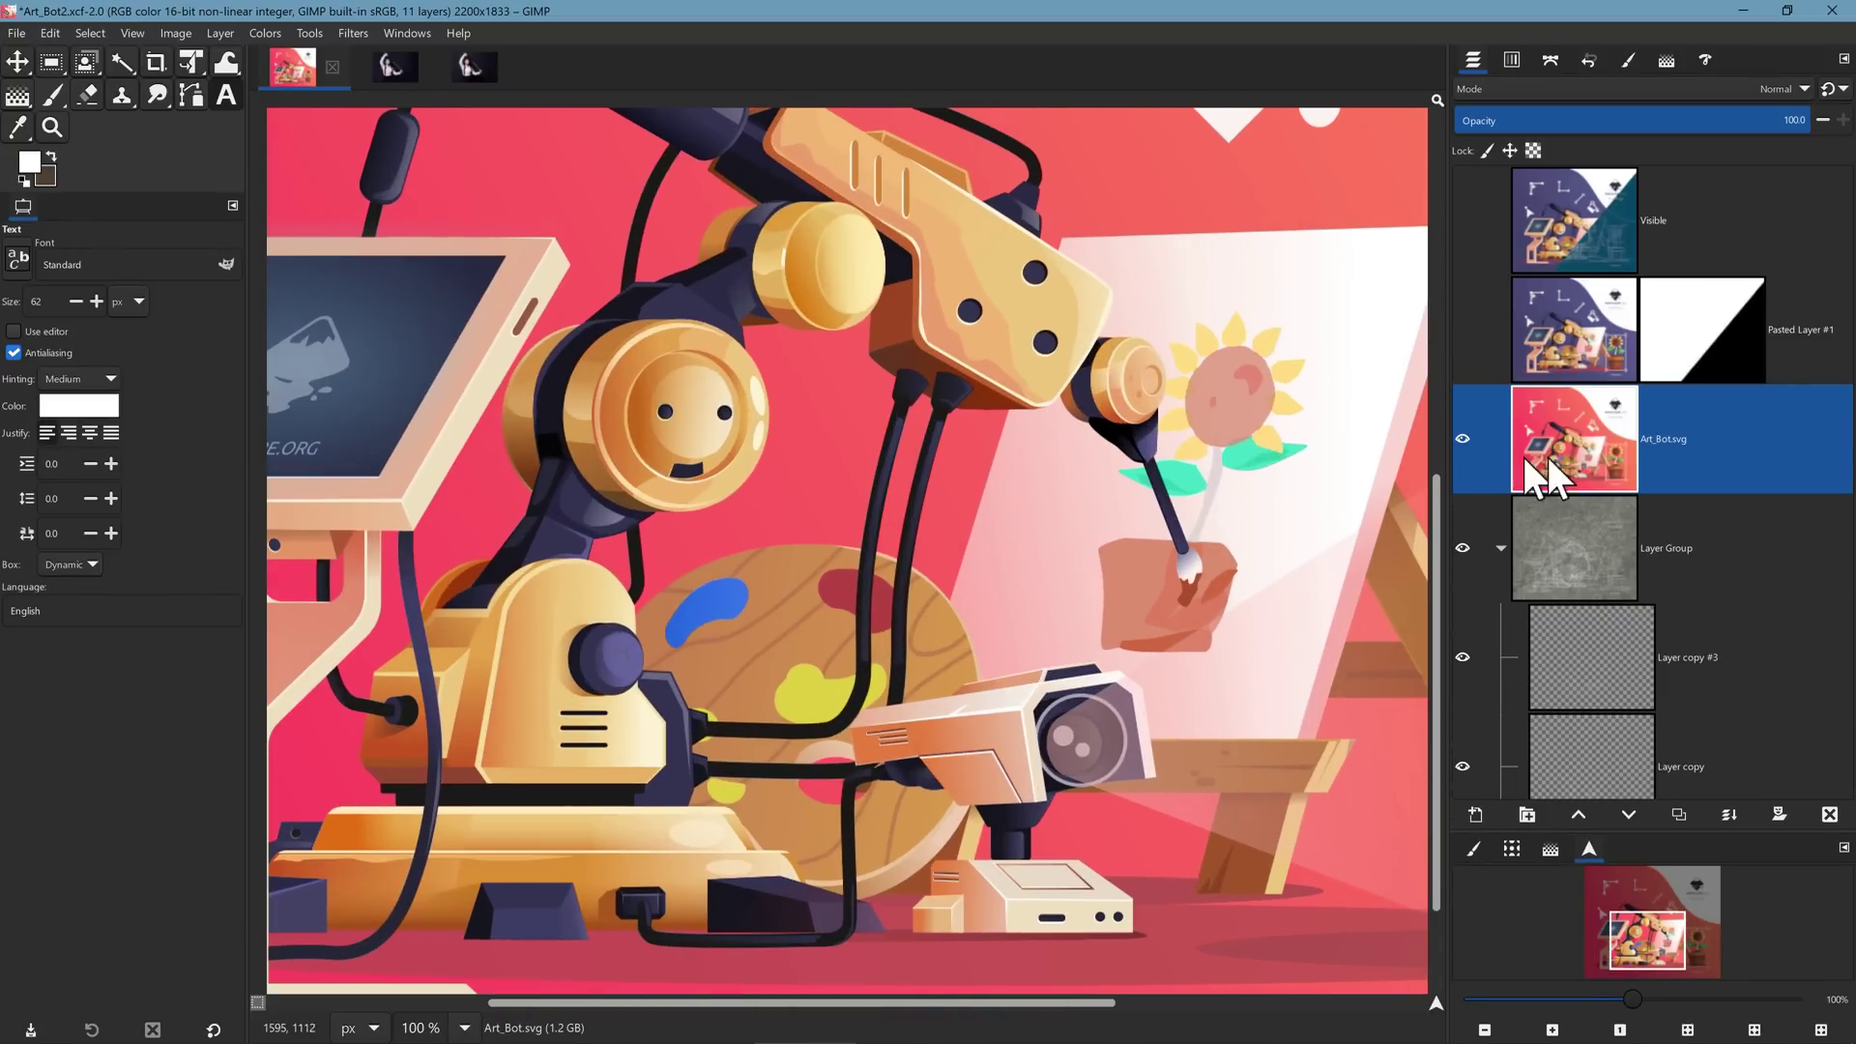
left_click(1462, 437)
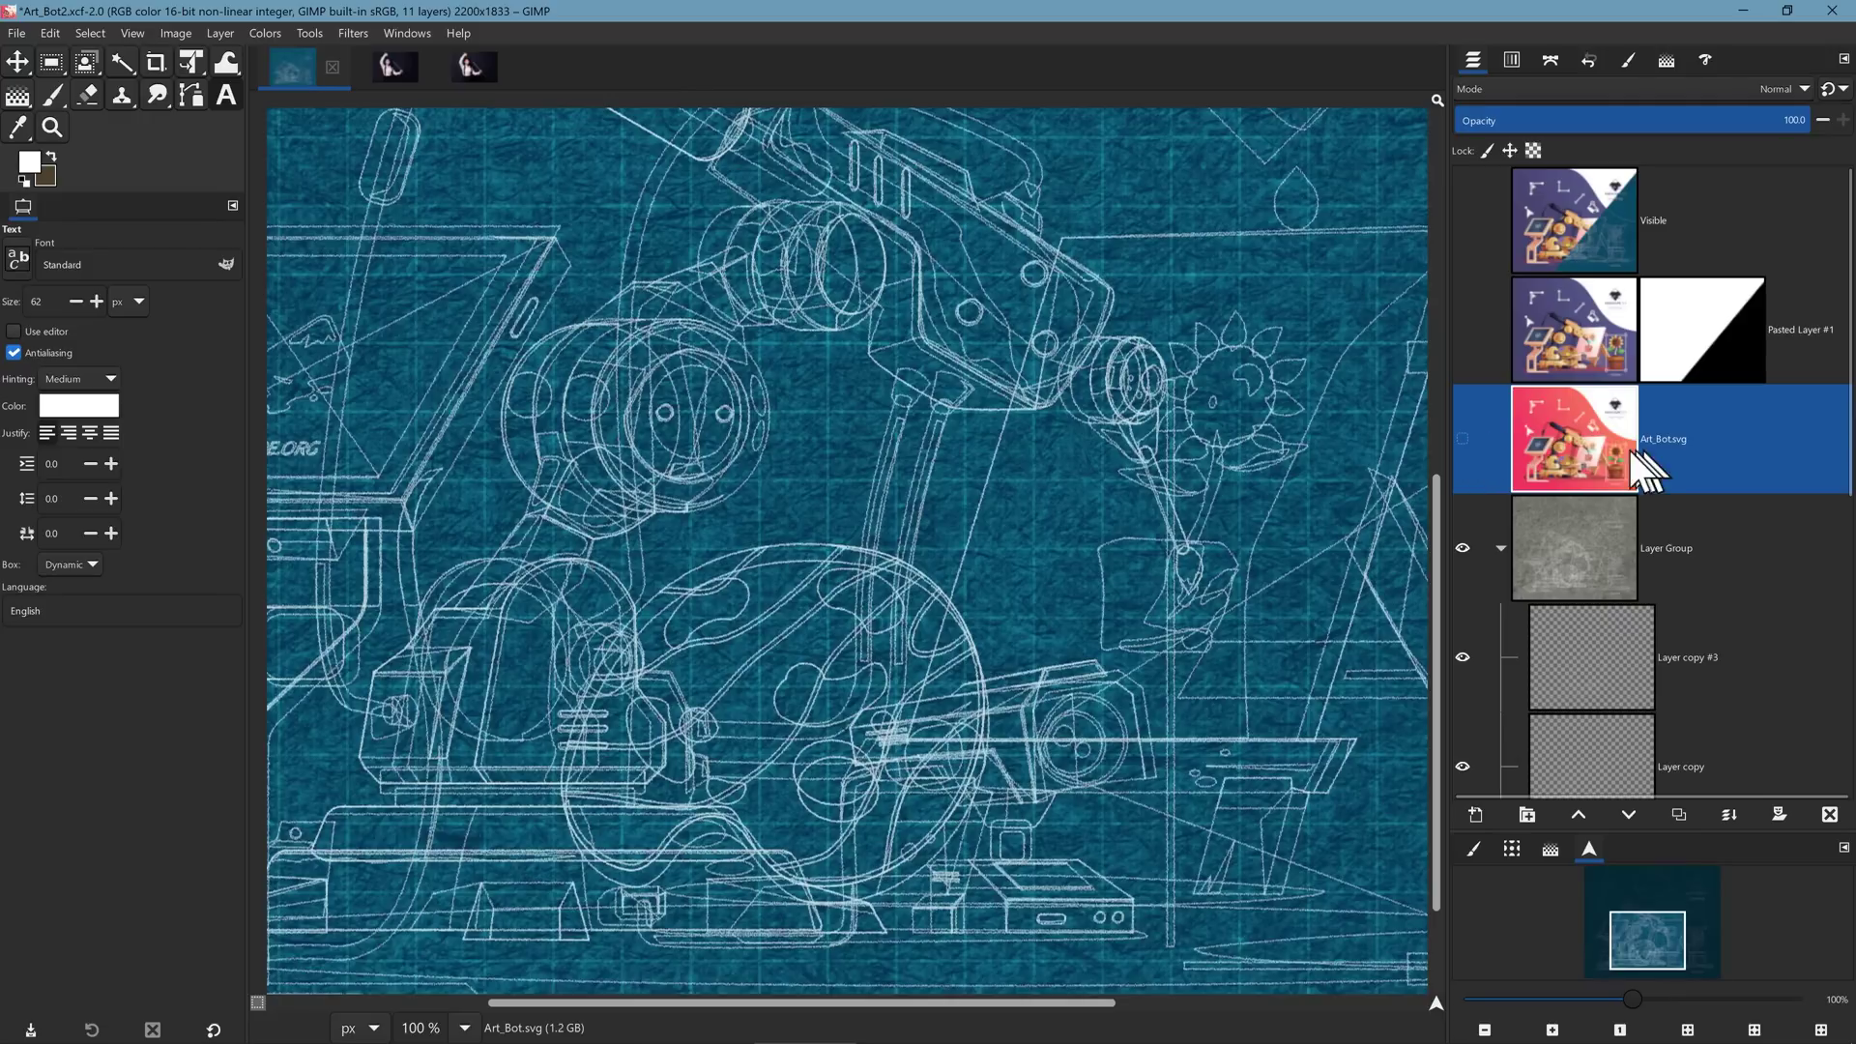
scroll(959, 415, "down", 3)
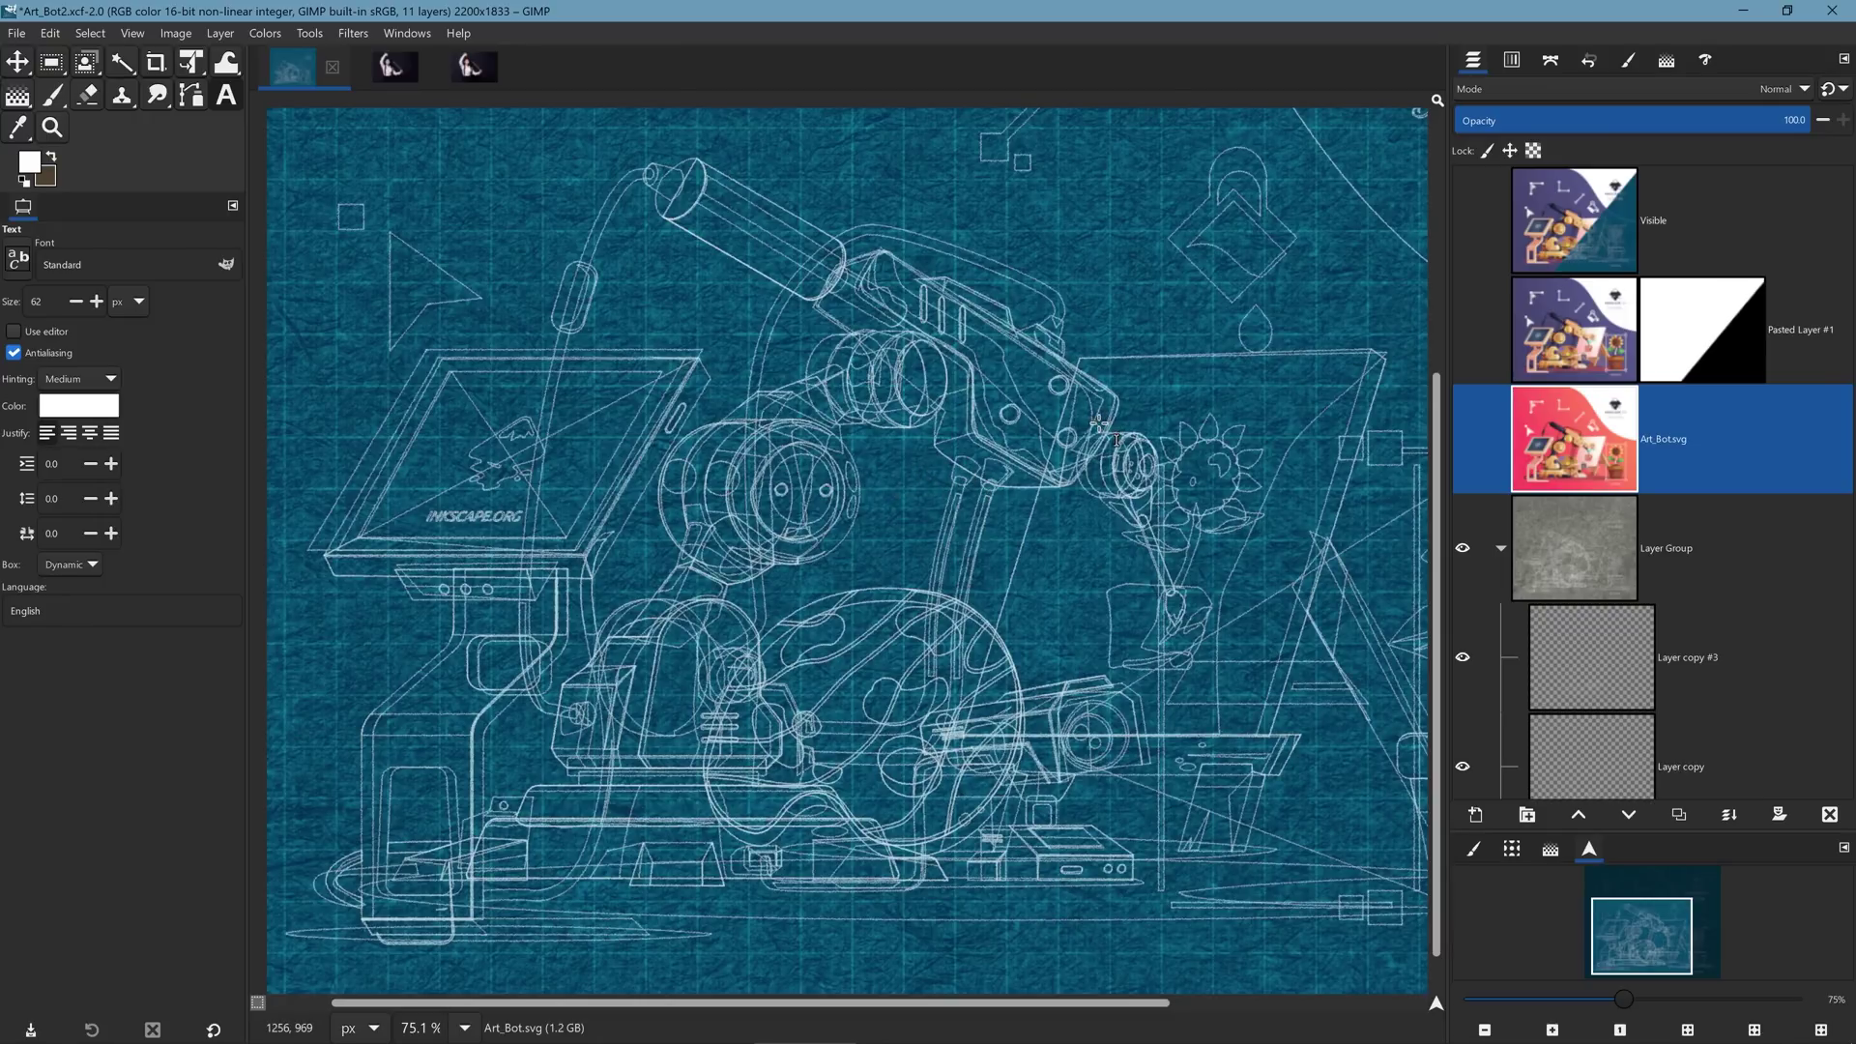
scroll(1099, 422, "down", 2)
scroll(1057, 426, "right", 3)
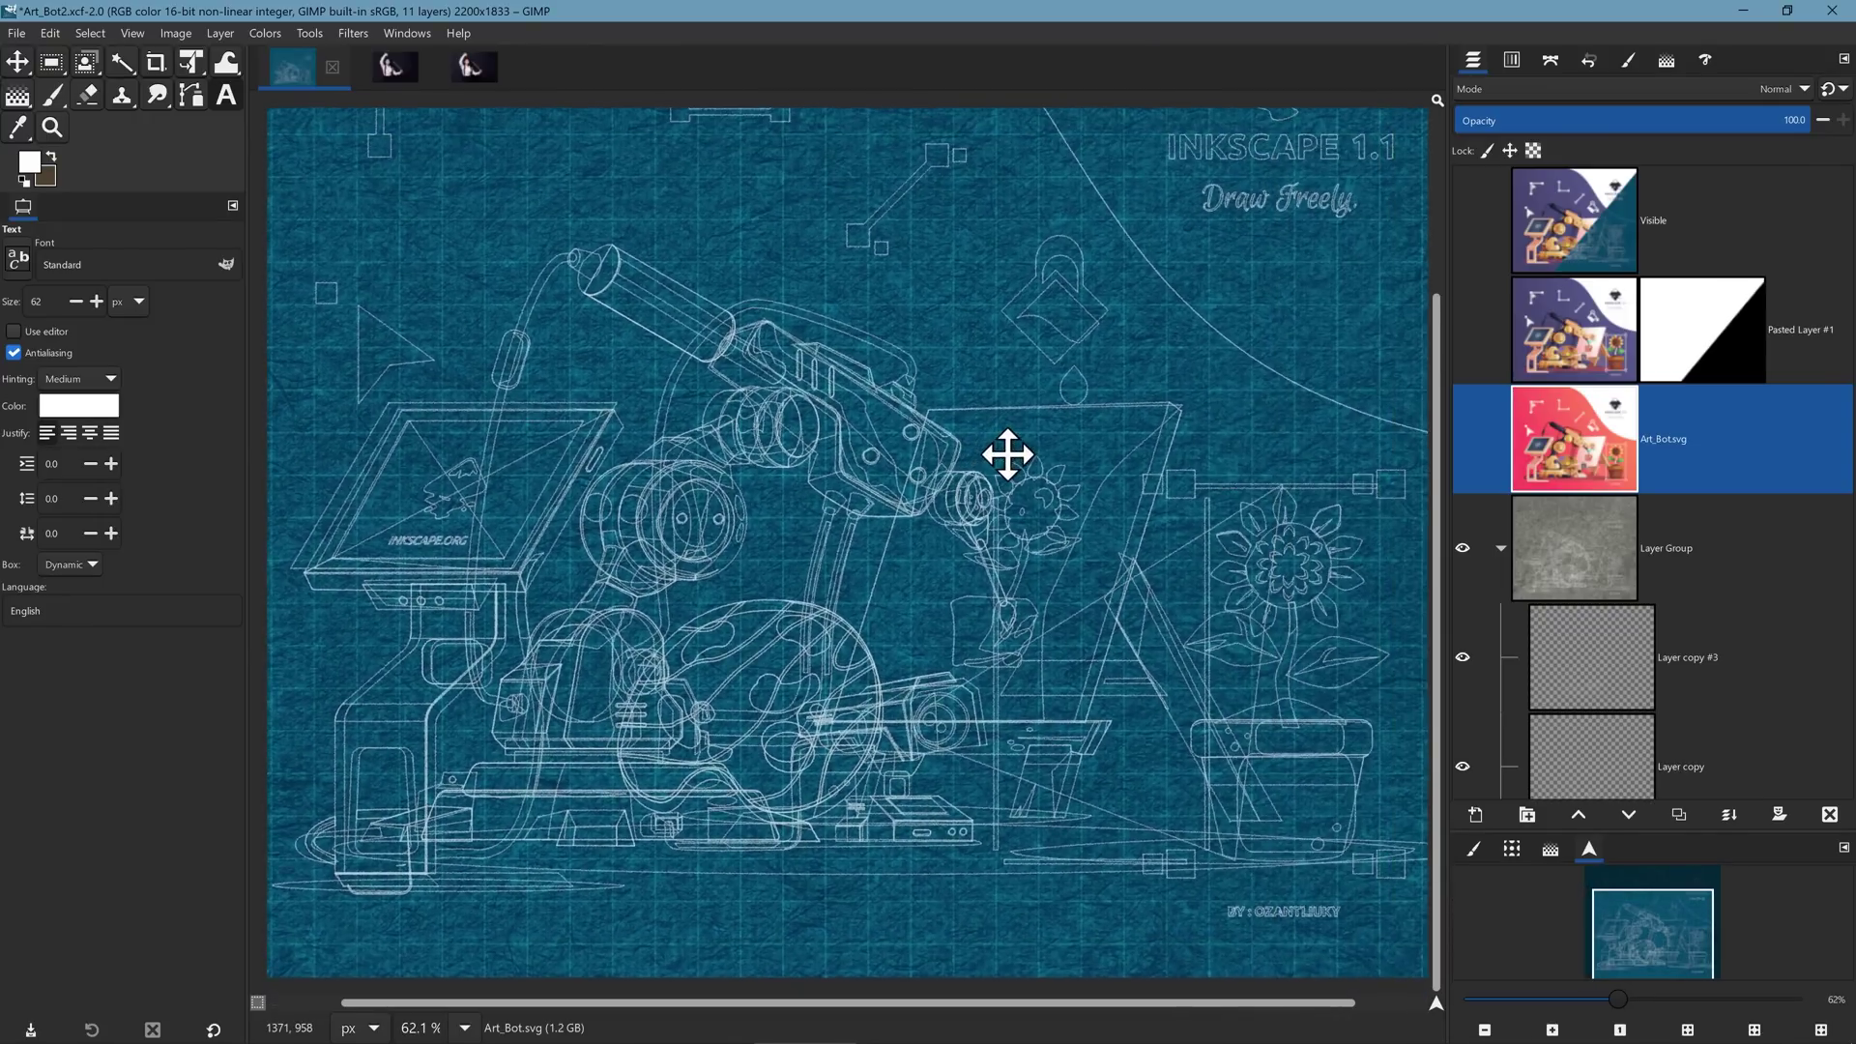
scroll(1593, 555, "down", 1)
scroll(1592, 565, "down", 4)
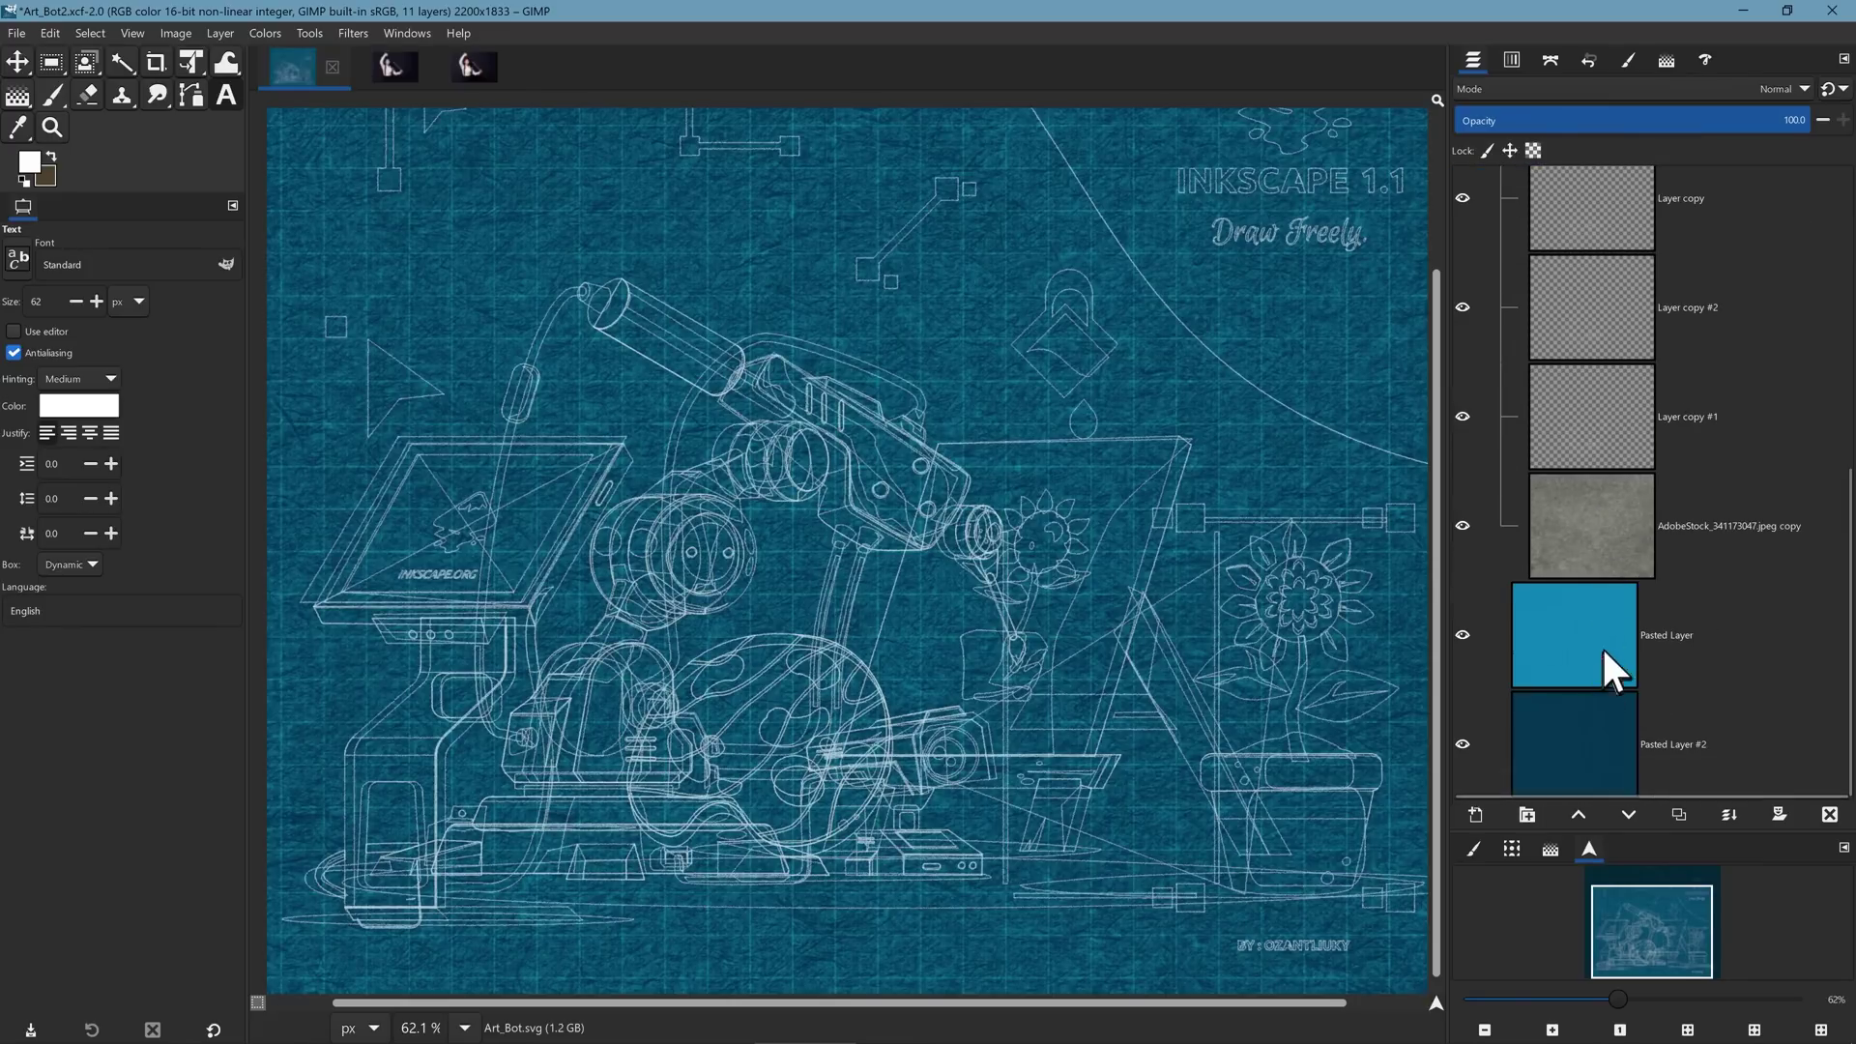
scroll(1602, 643, "up", 2)
scroll(1602, 612, "up", 3)
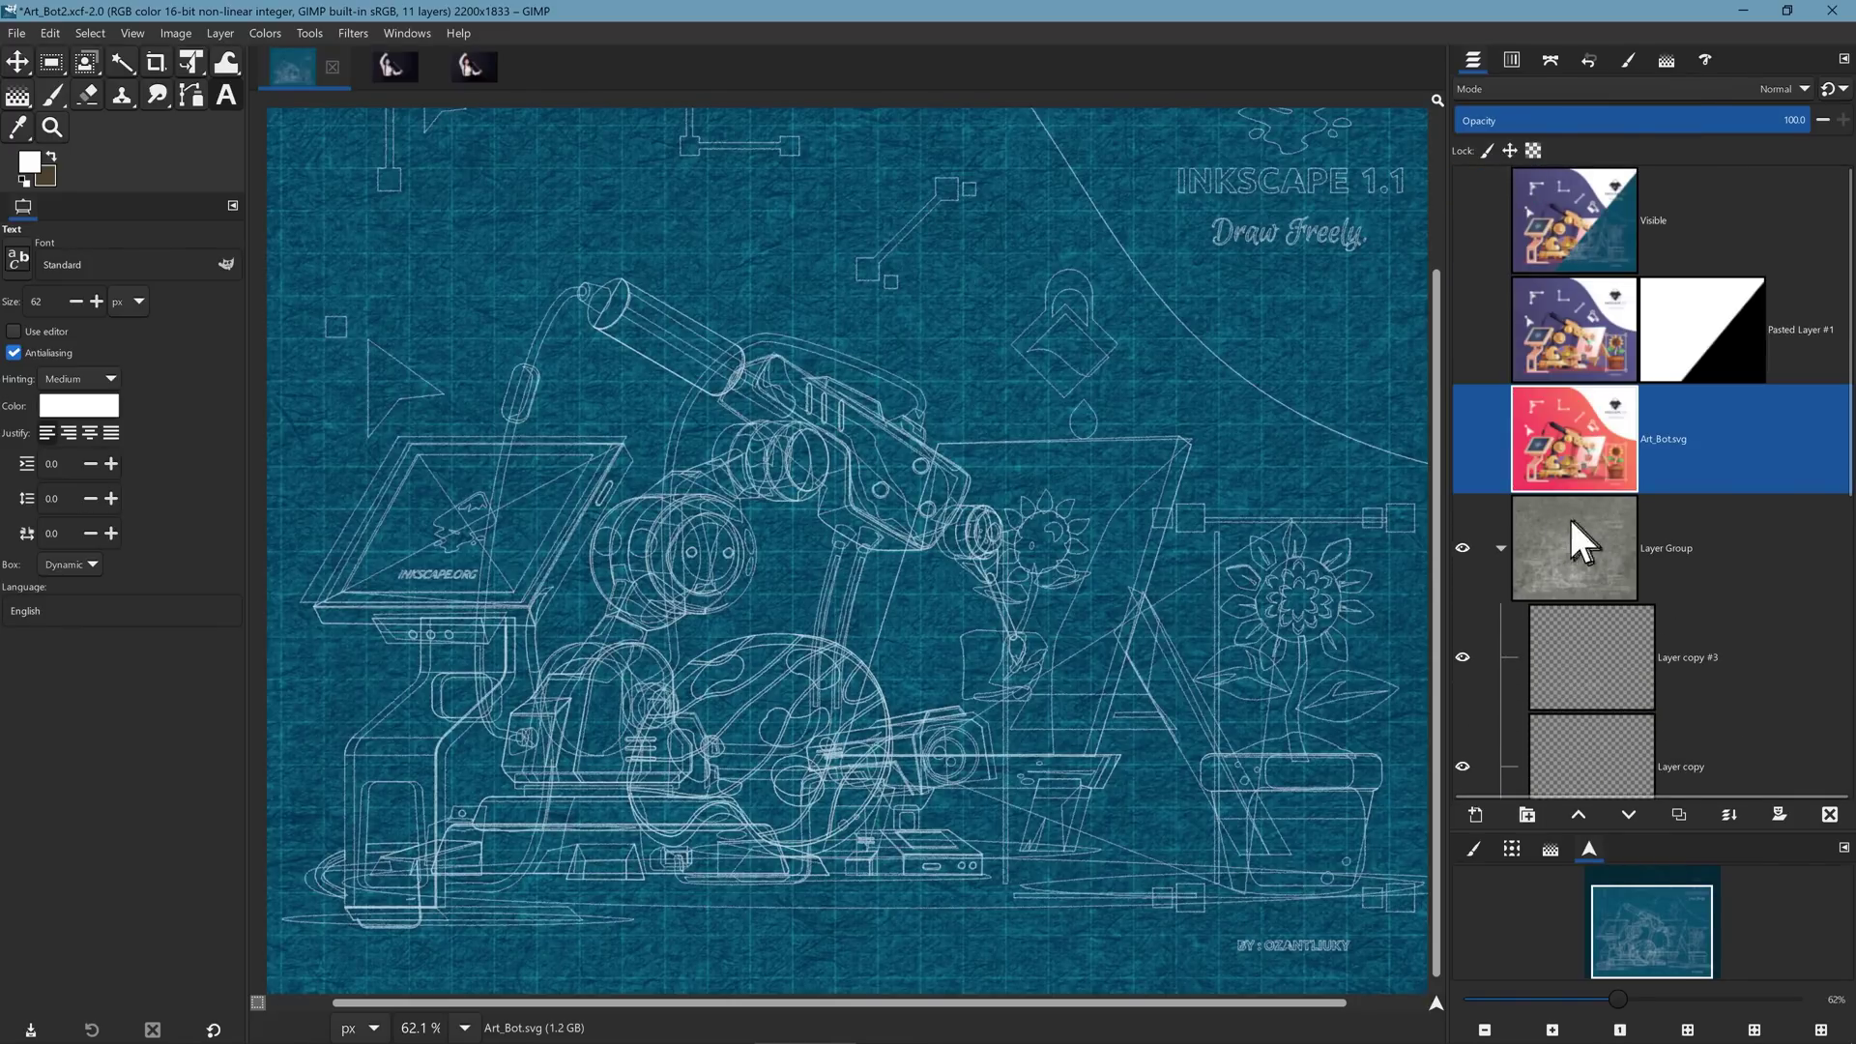
Show Art_Bot.svg in Soft light mode, reveal Pasted Layer #1, and hide the docks.
left_click(1463, 440)
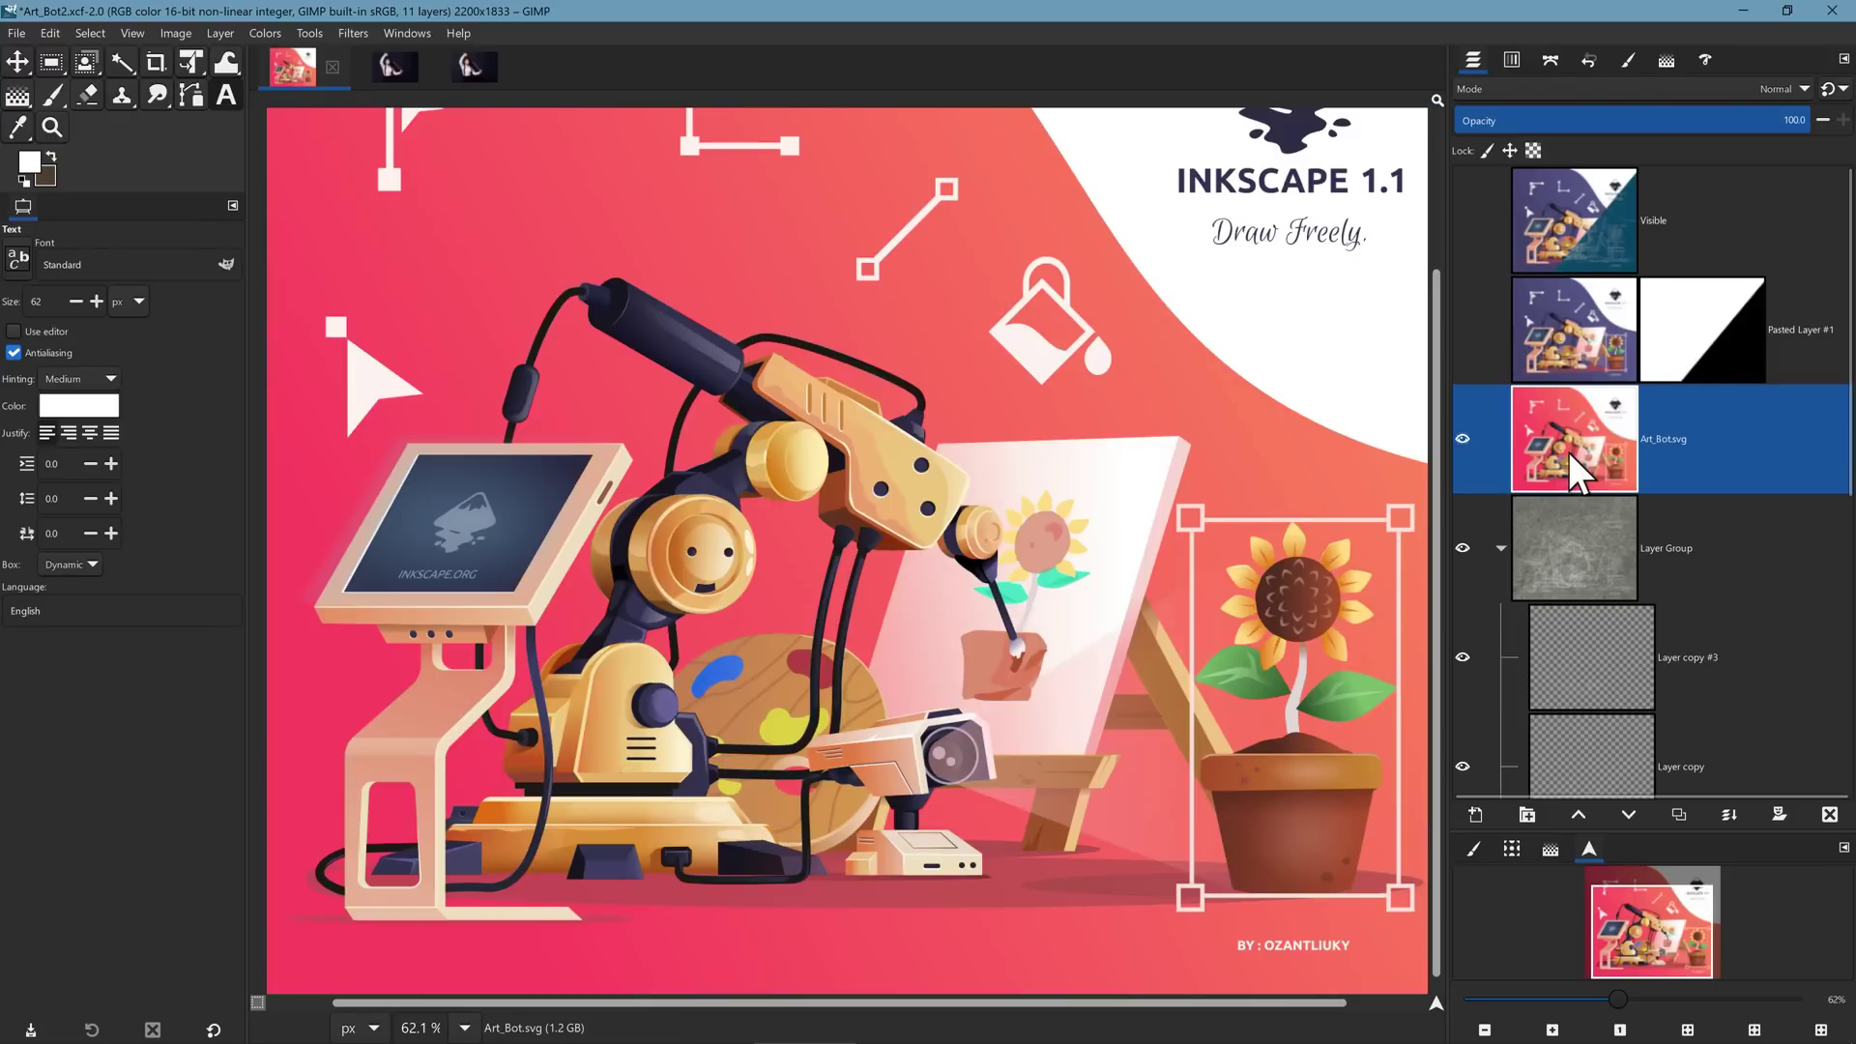
left_click(1541, 87)
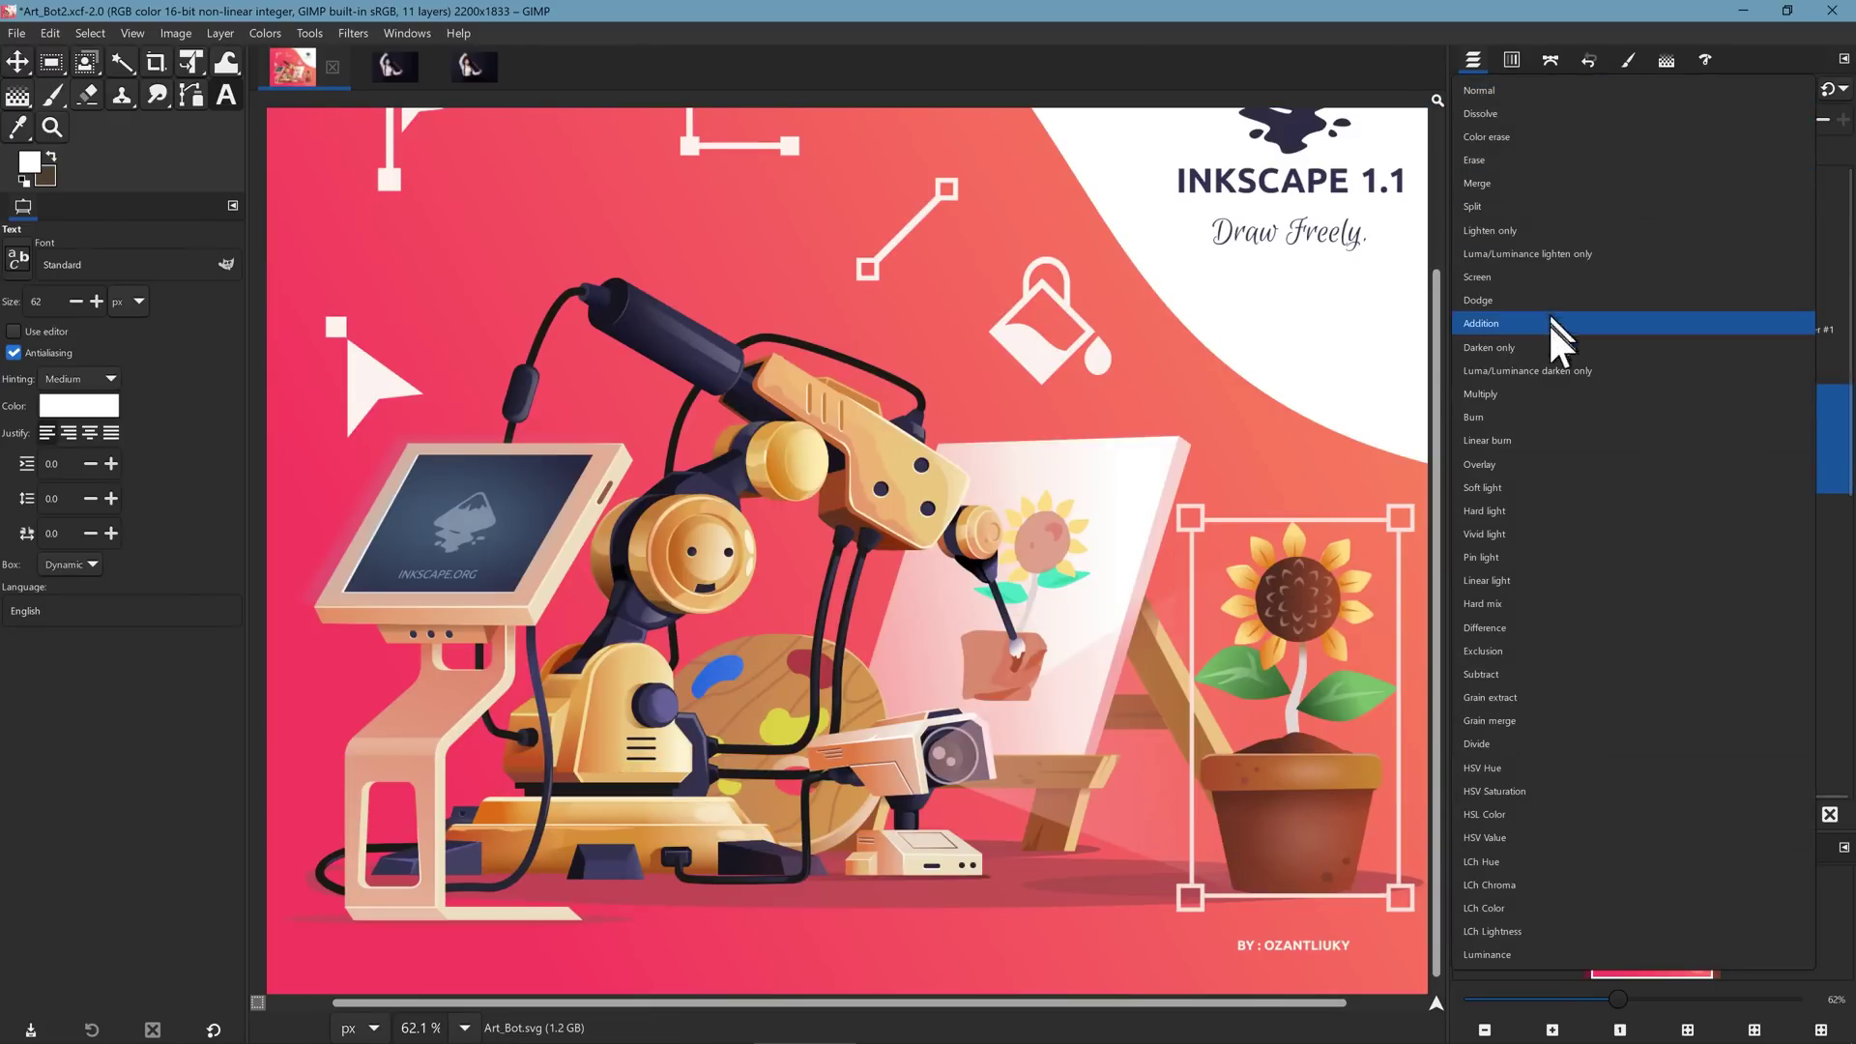
left_click(1533, 487)
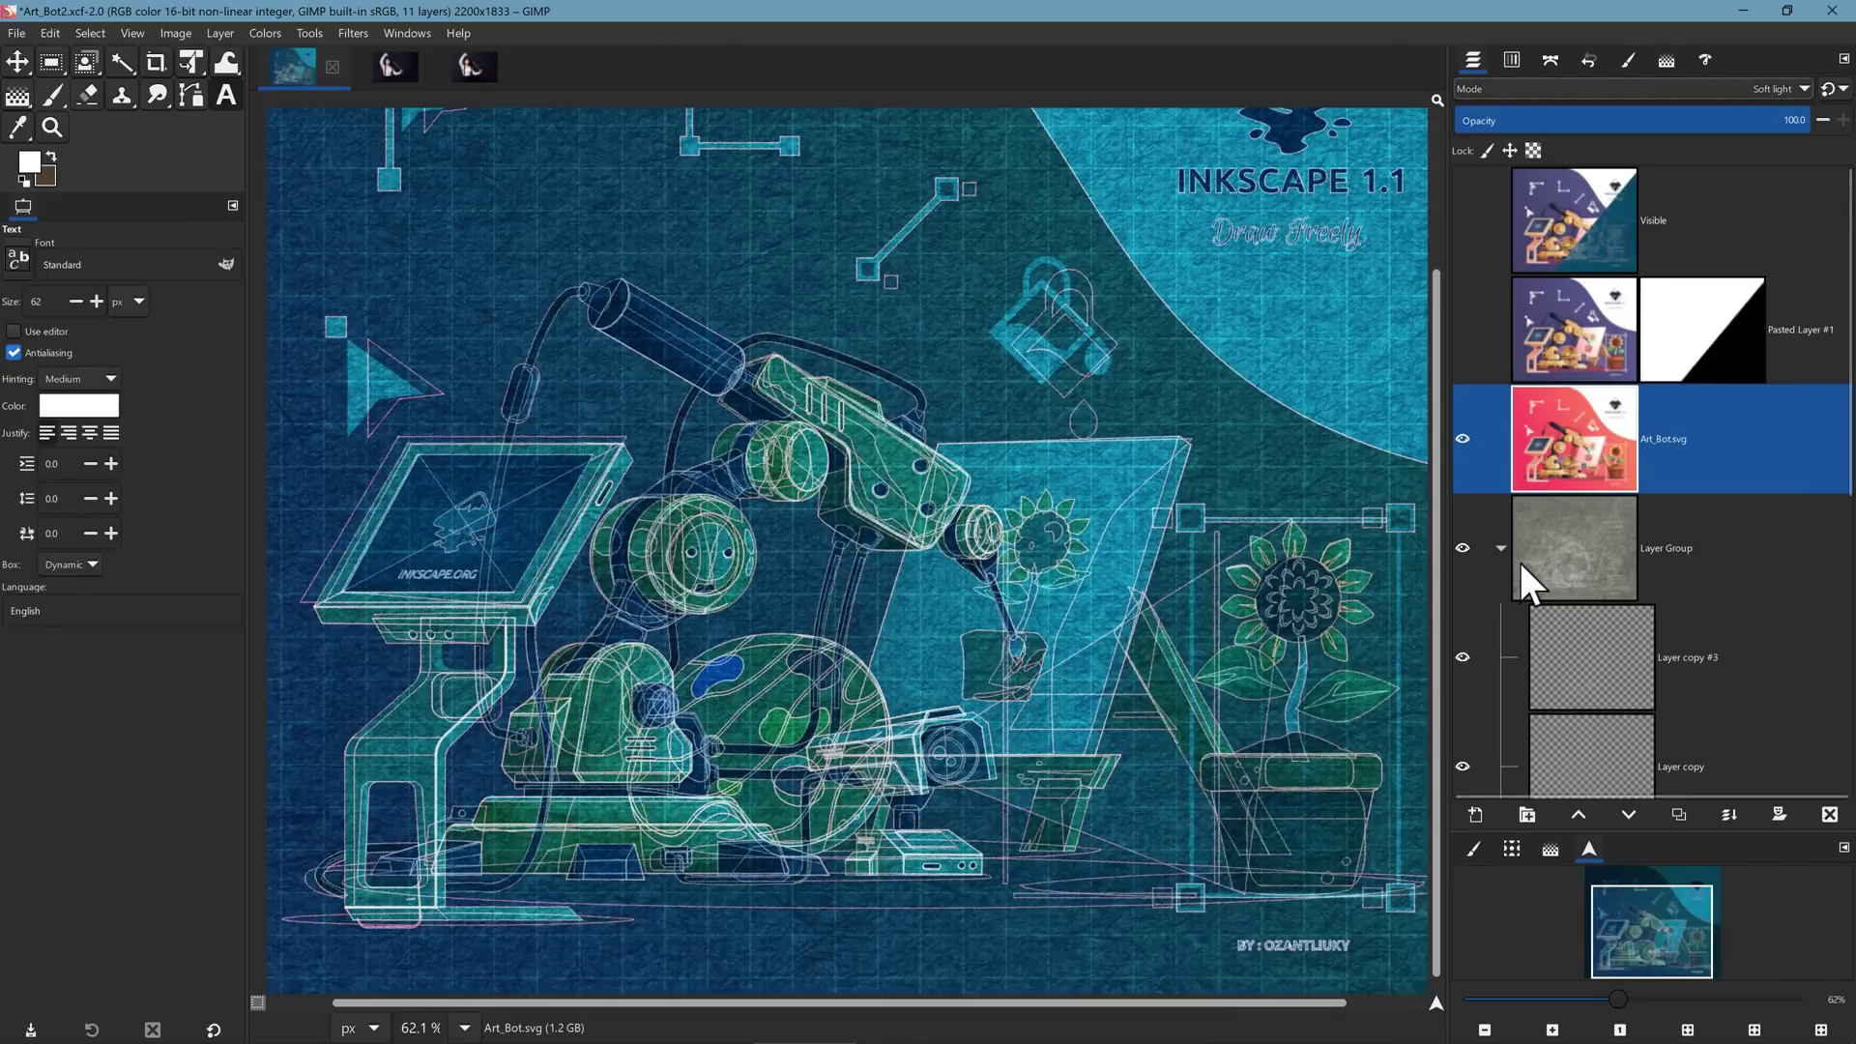
left_click(1465, 331)
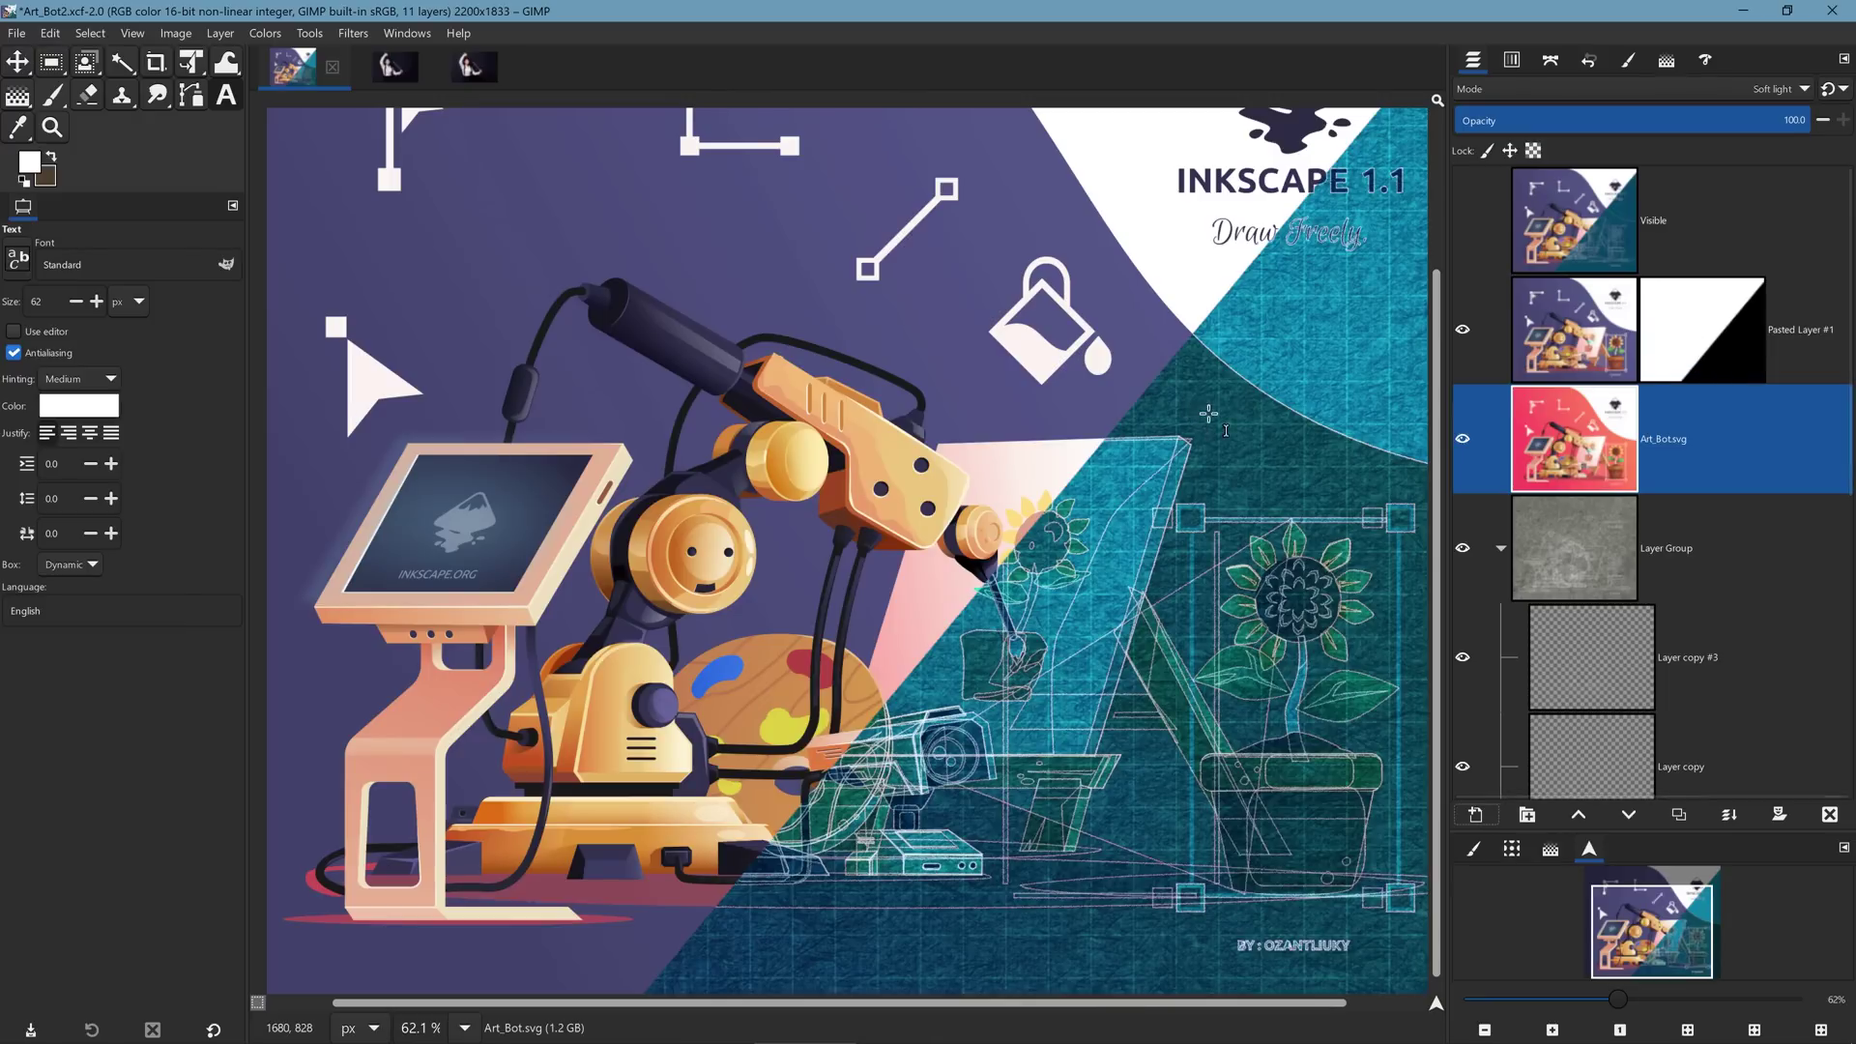
key("Tab")
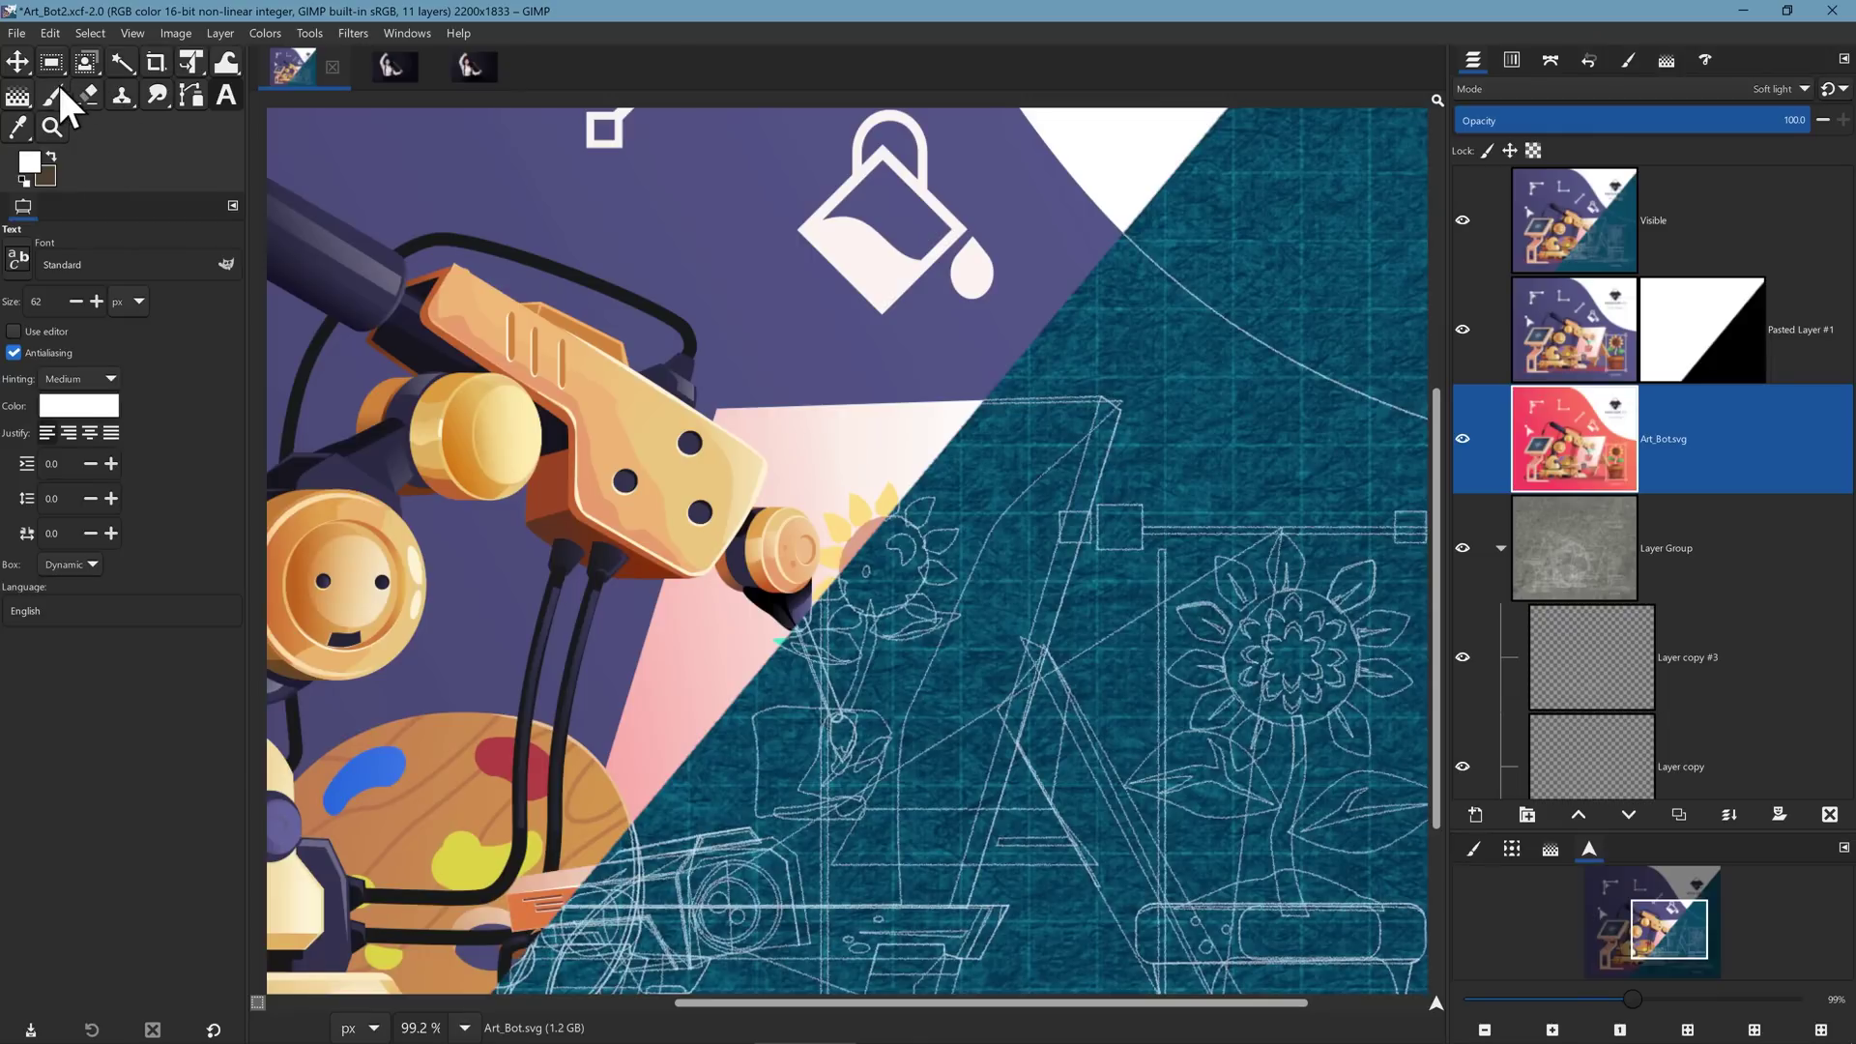
Paint two thin size-1 brush strokes on the Visible layer's blueprint area.
left_click(51, 89)
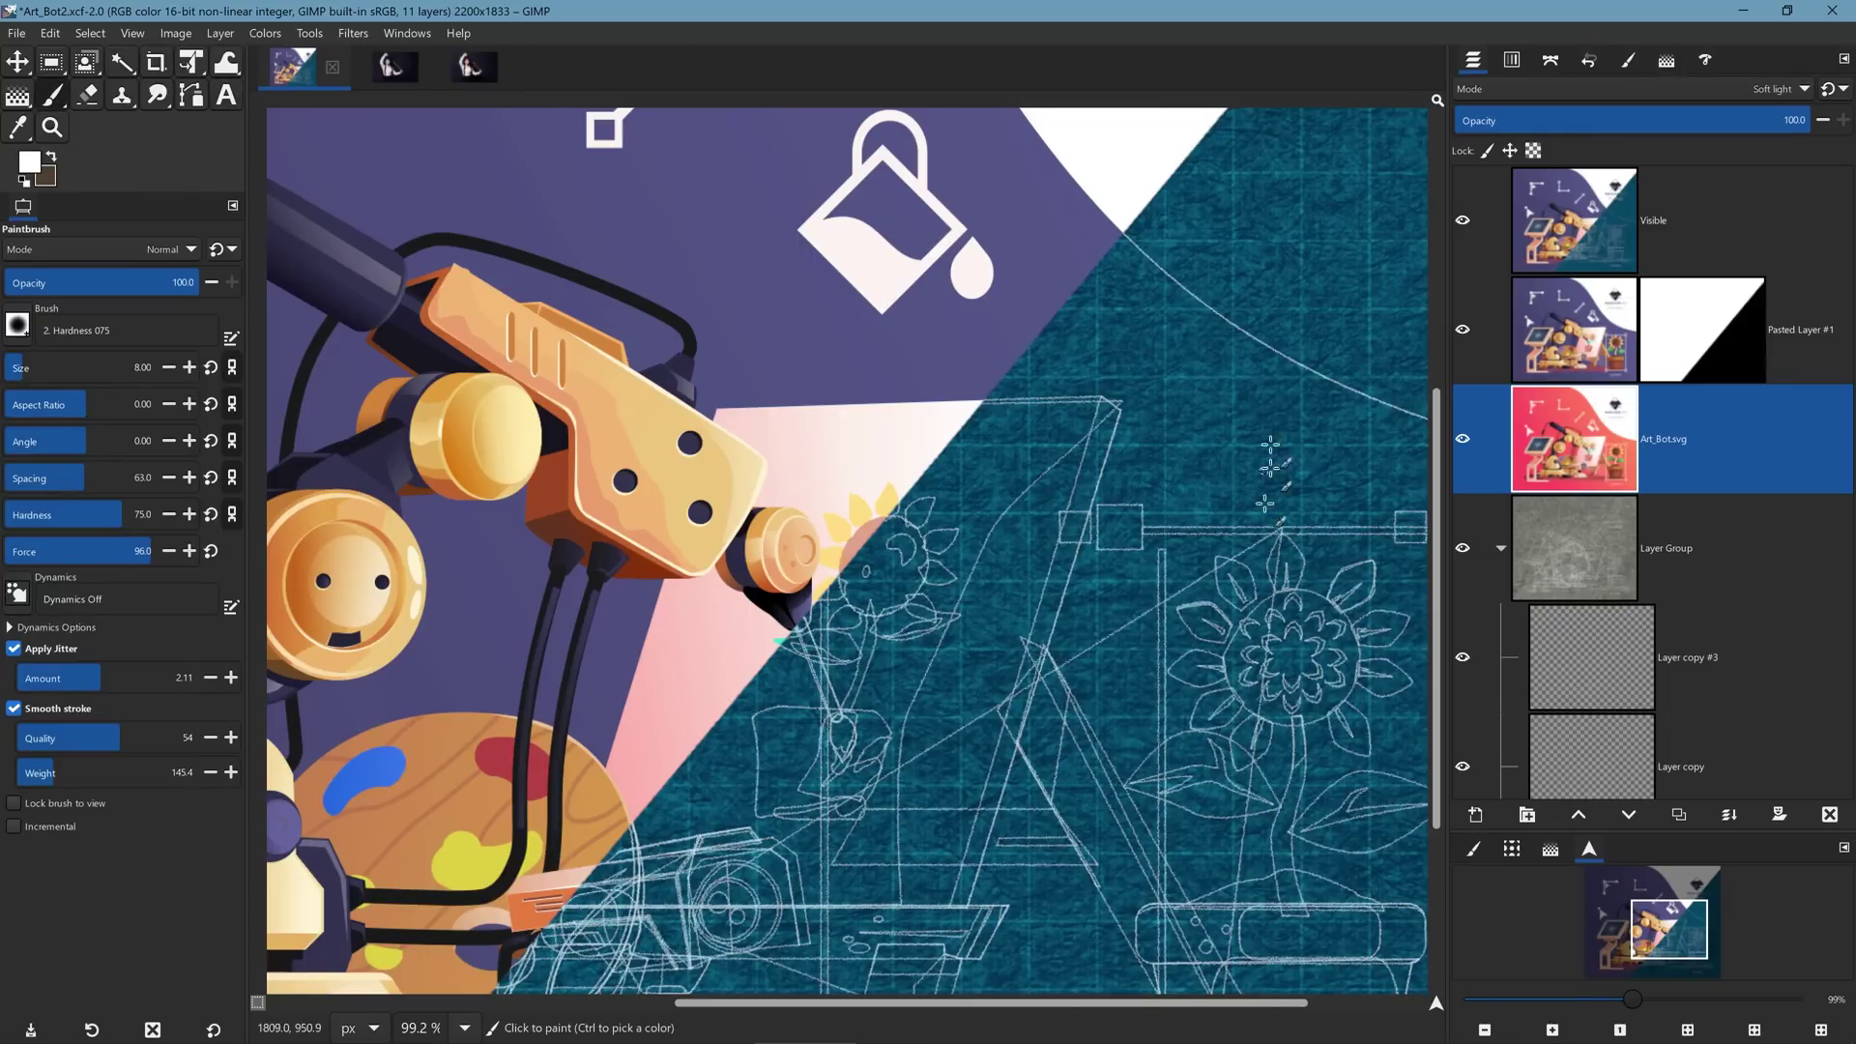
left_click(1513, 266)
key("bracketleft")
key("bracketleft")
key("bracketleft")
key("bracketleft")
key("bracketleft")
key("bracketleft")
key("bracketleft")
left_click_drag(1197, 352, 1224, 466)
mouse_move(1249, 340)
left_mouse_down()
mouse_move(1277, 377)
mouse_move(1261, 457)
left_mouse_up()
Paint a zigzag stroke on the robot artwork and zoom out to 56.4%.
scroll(1326, 410, "up", 4, "ctrl")
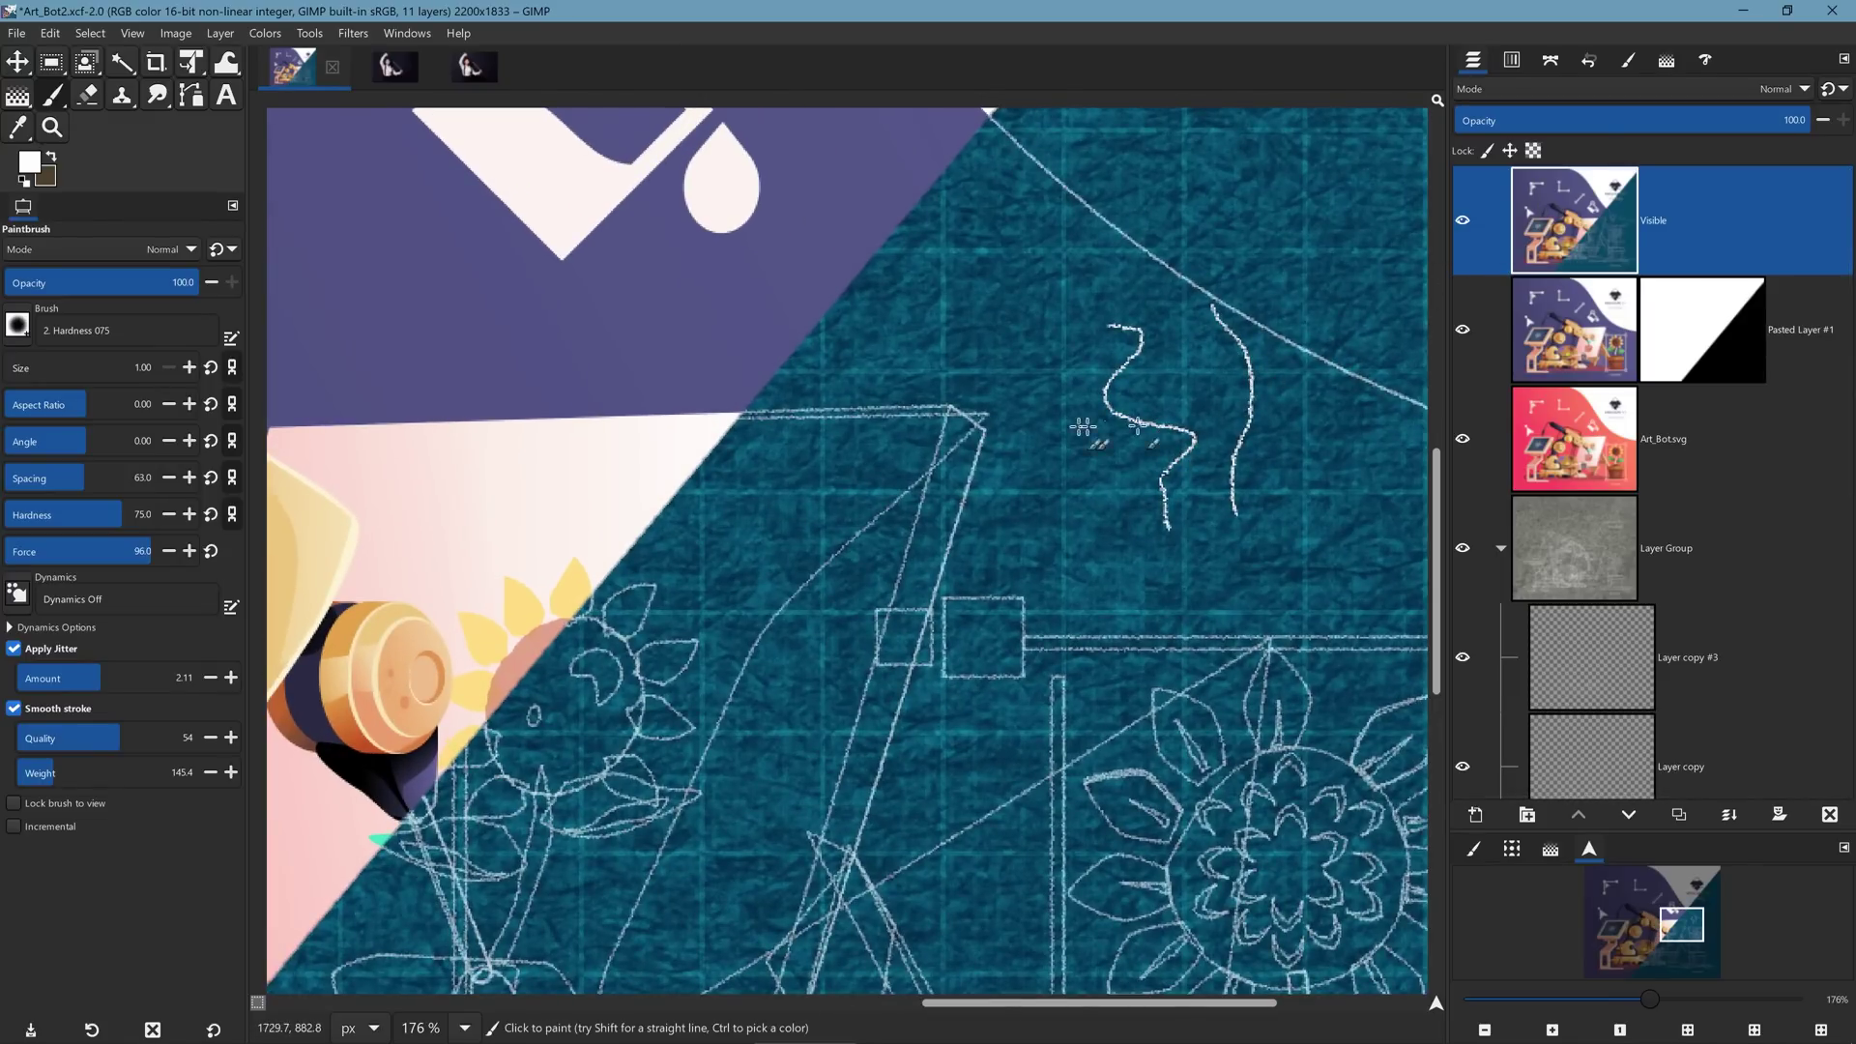
mouse_move(1039, 379)
left_mouse_down()
mouse_move(1103, 418)
mouse_move(1113, 478)
mouse_move(1148, 503)
left_mouse_up()
scroll(1121, 425, "down", 7, "ctrl")
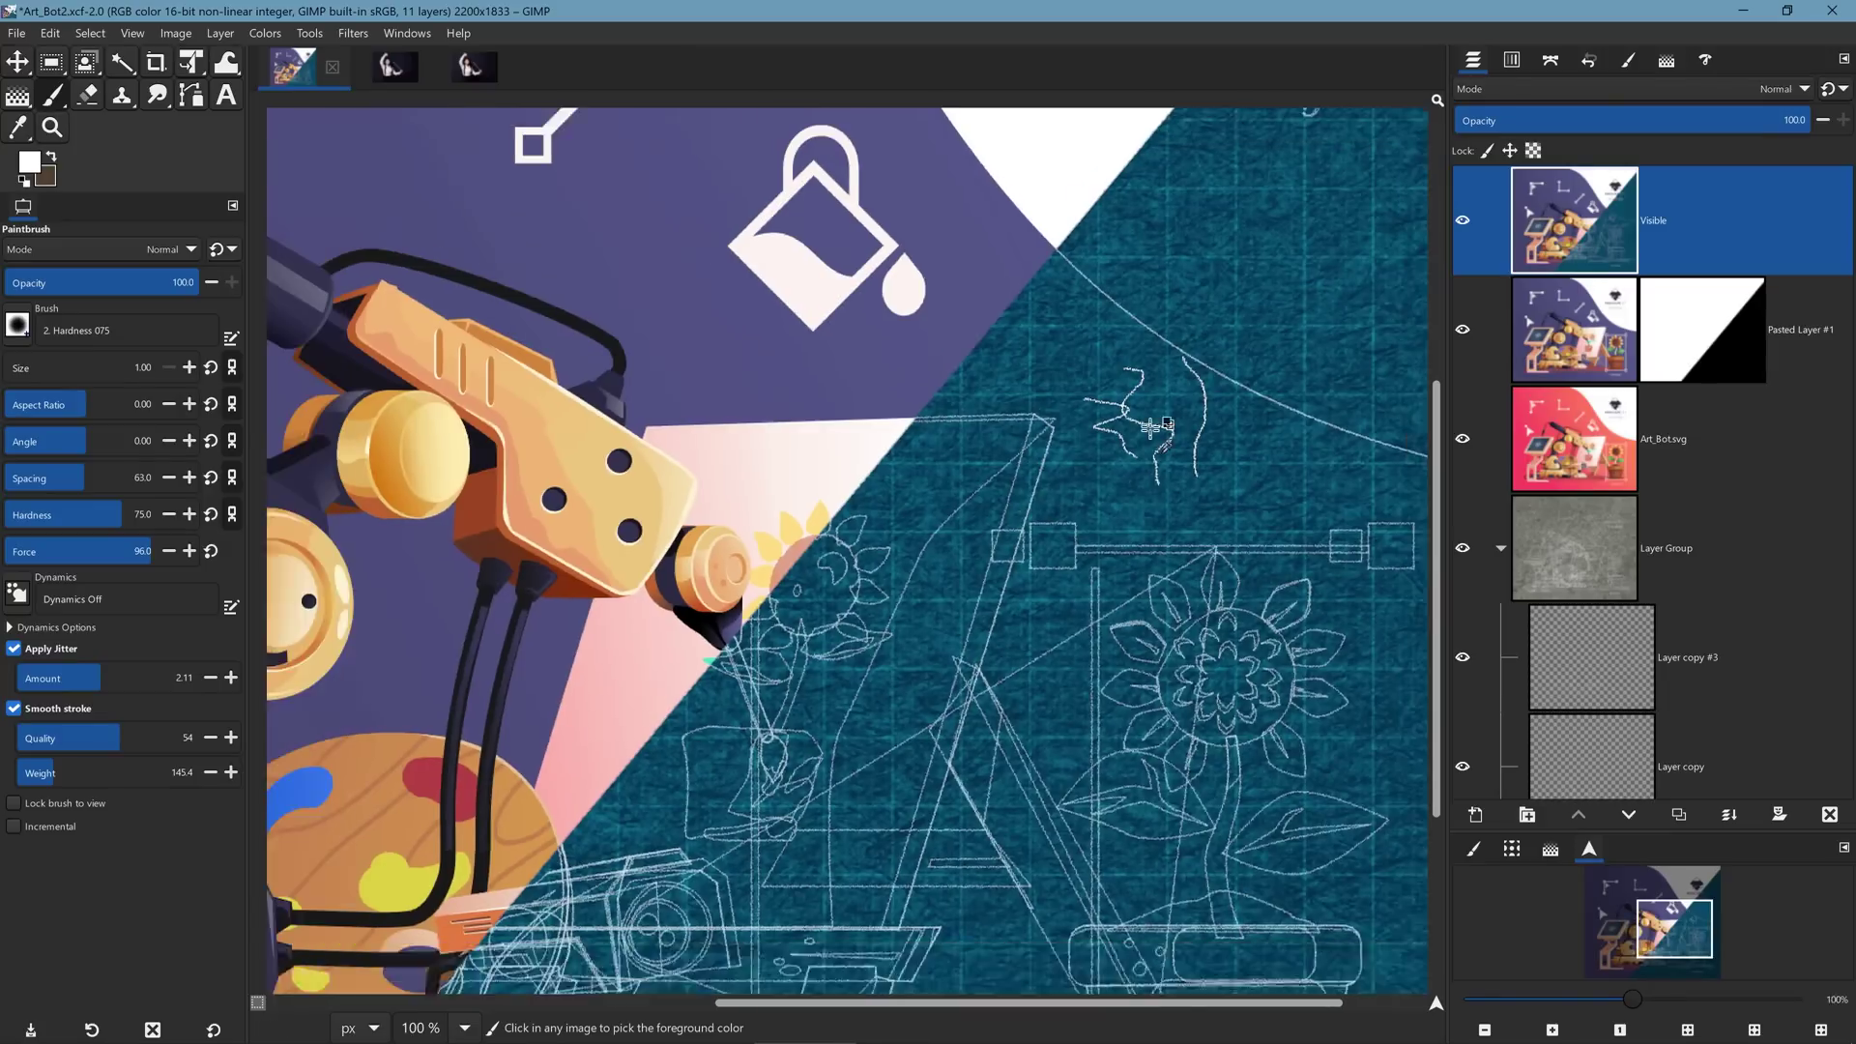
scroll(1111, 386, "down", 2, "ctrl")
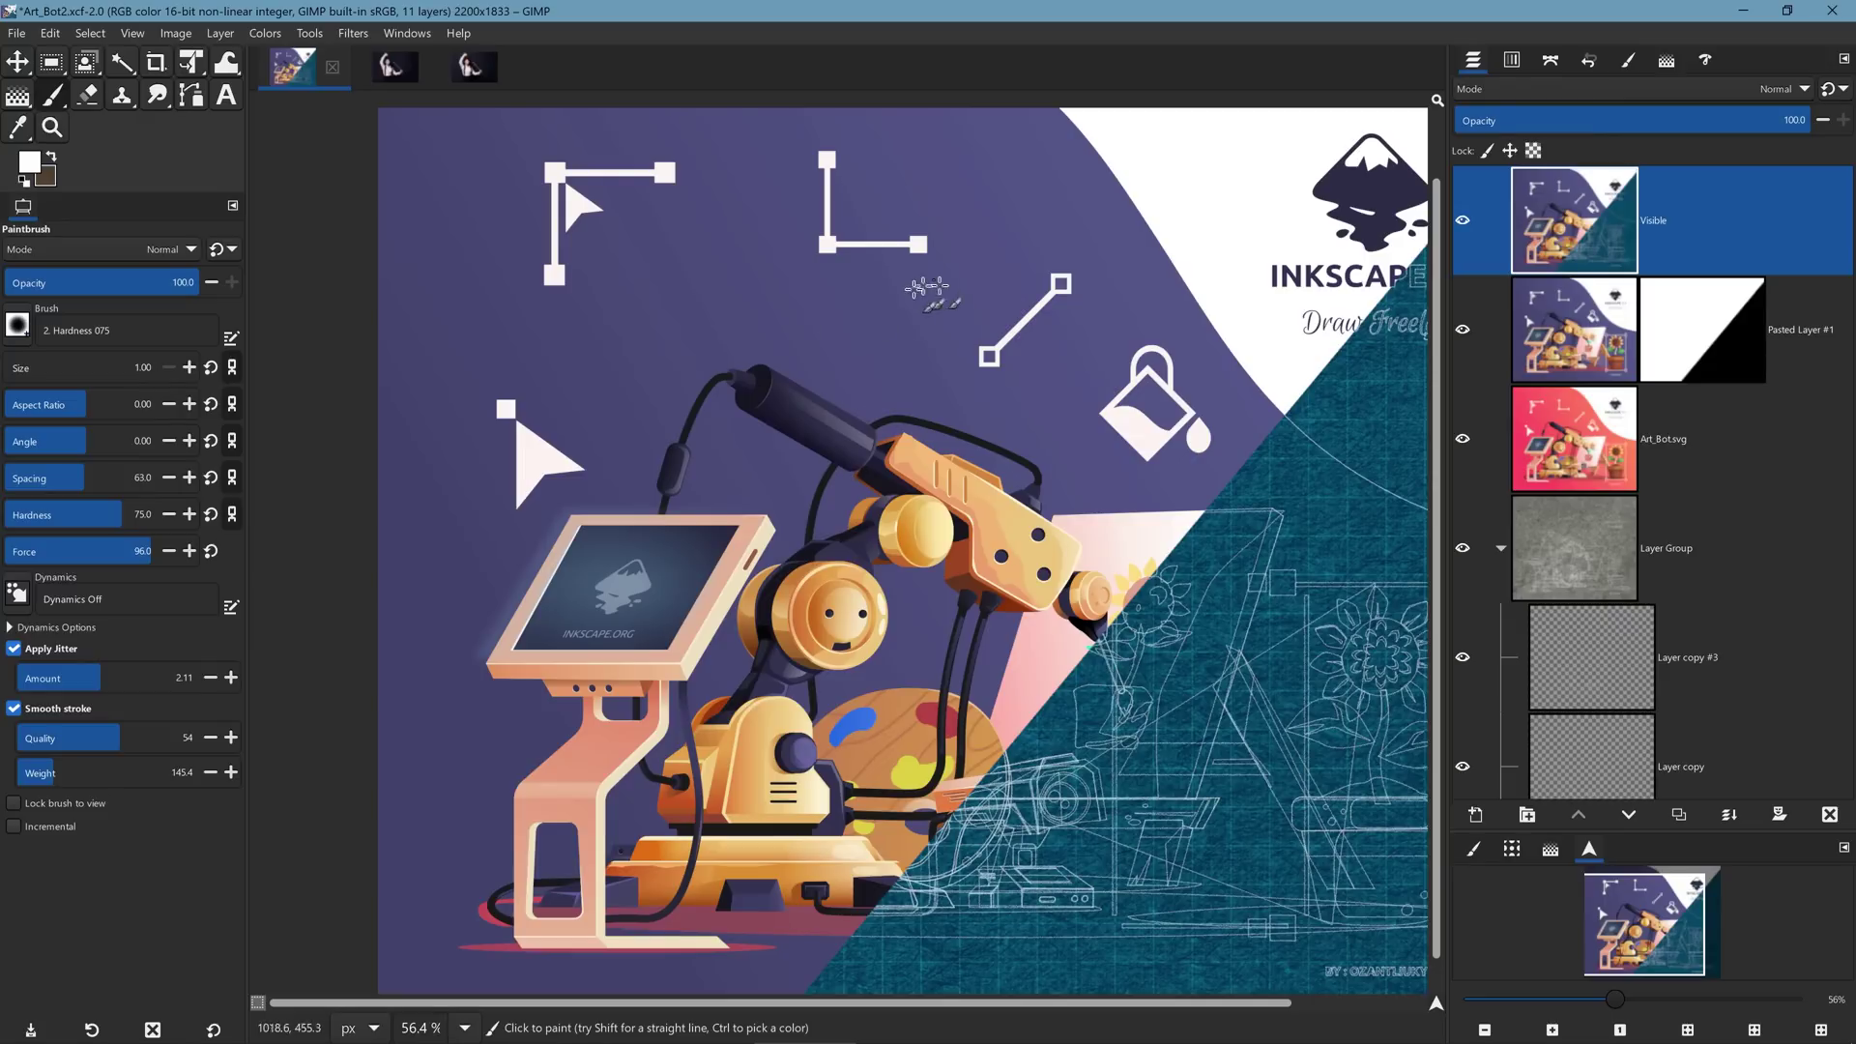
scroll(850, 464, "down", 1)
scroll(851, 464, "right", 1)
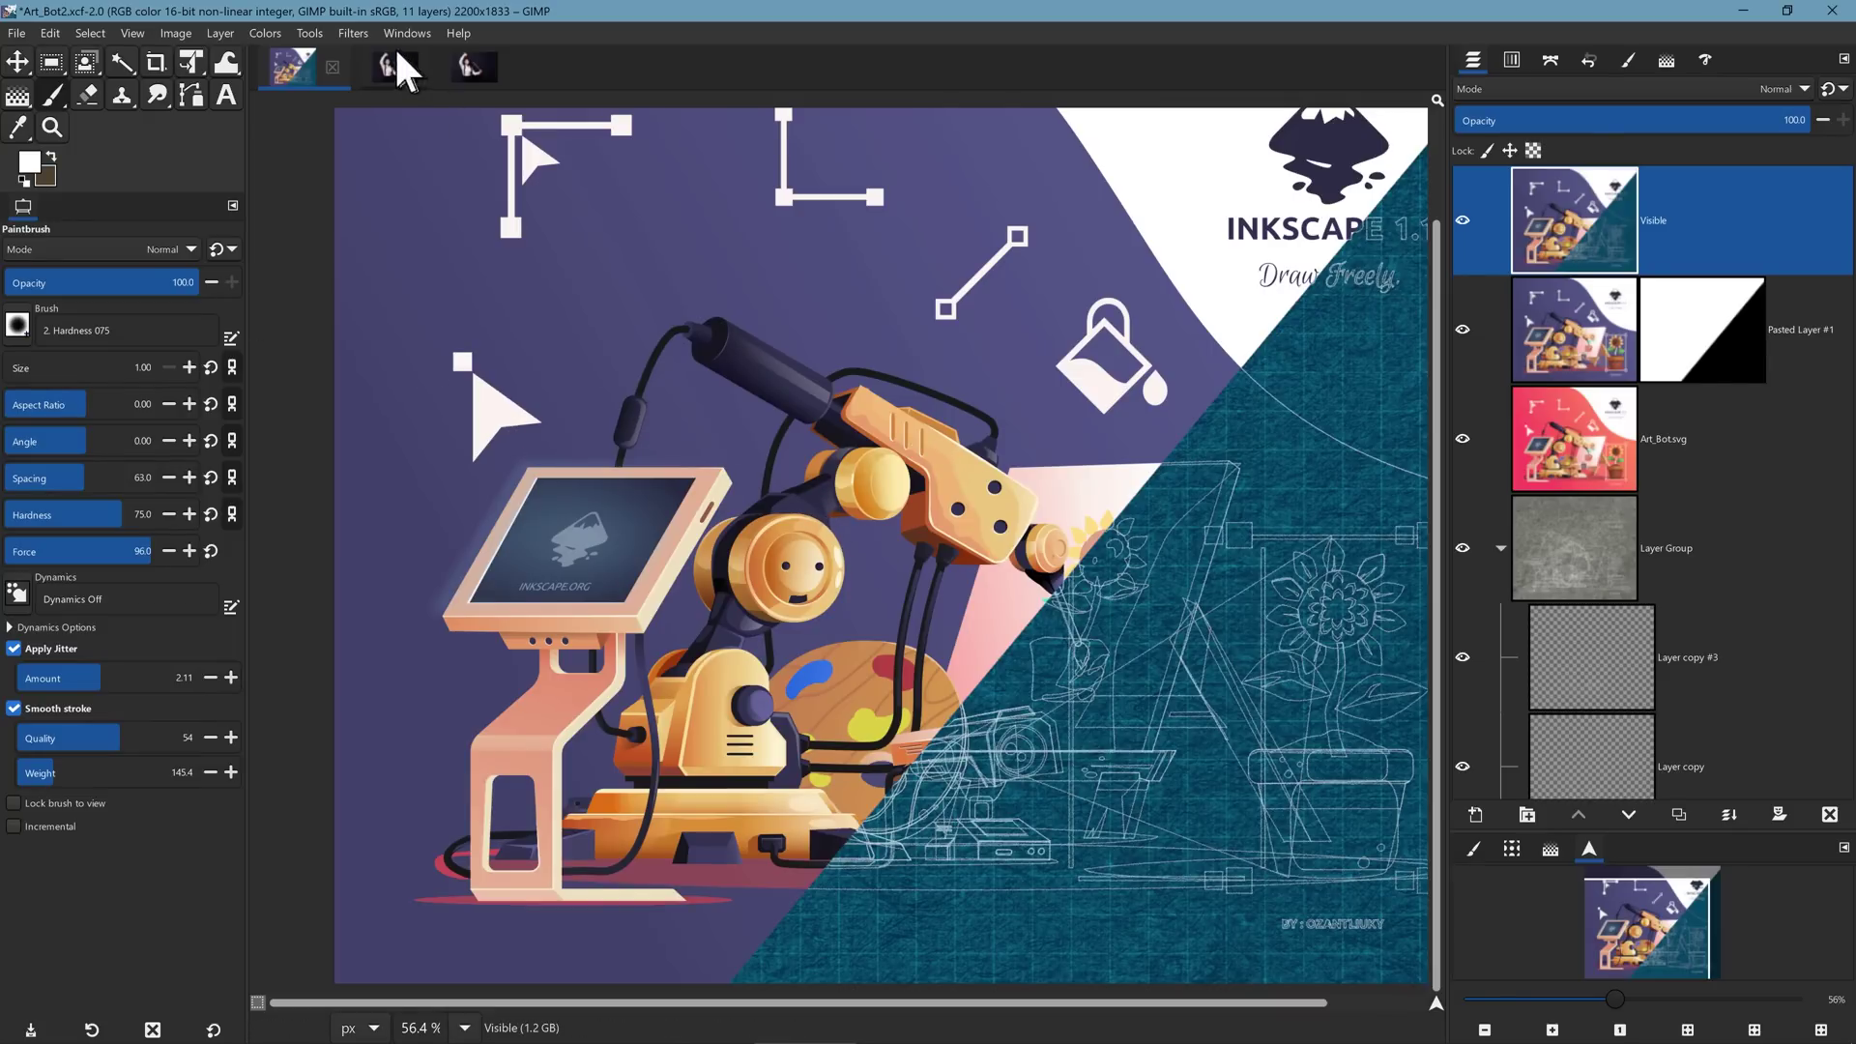
Try a Cyan–Red Color Balance shift on the robot, cancel it, and switch to the sword portrait.
left_click(265, 33)
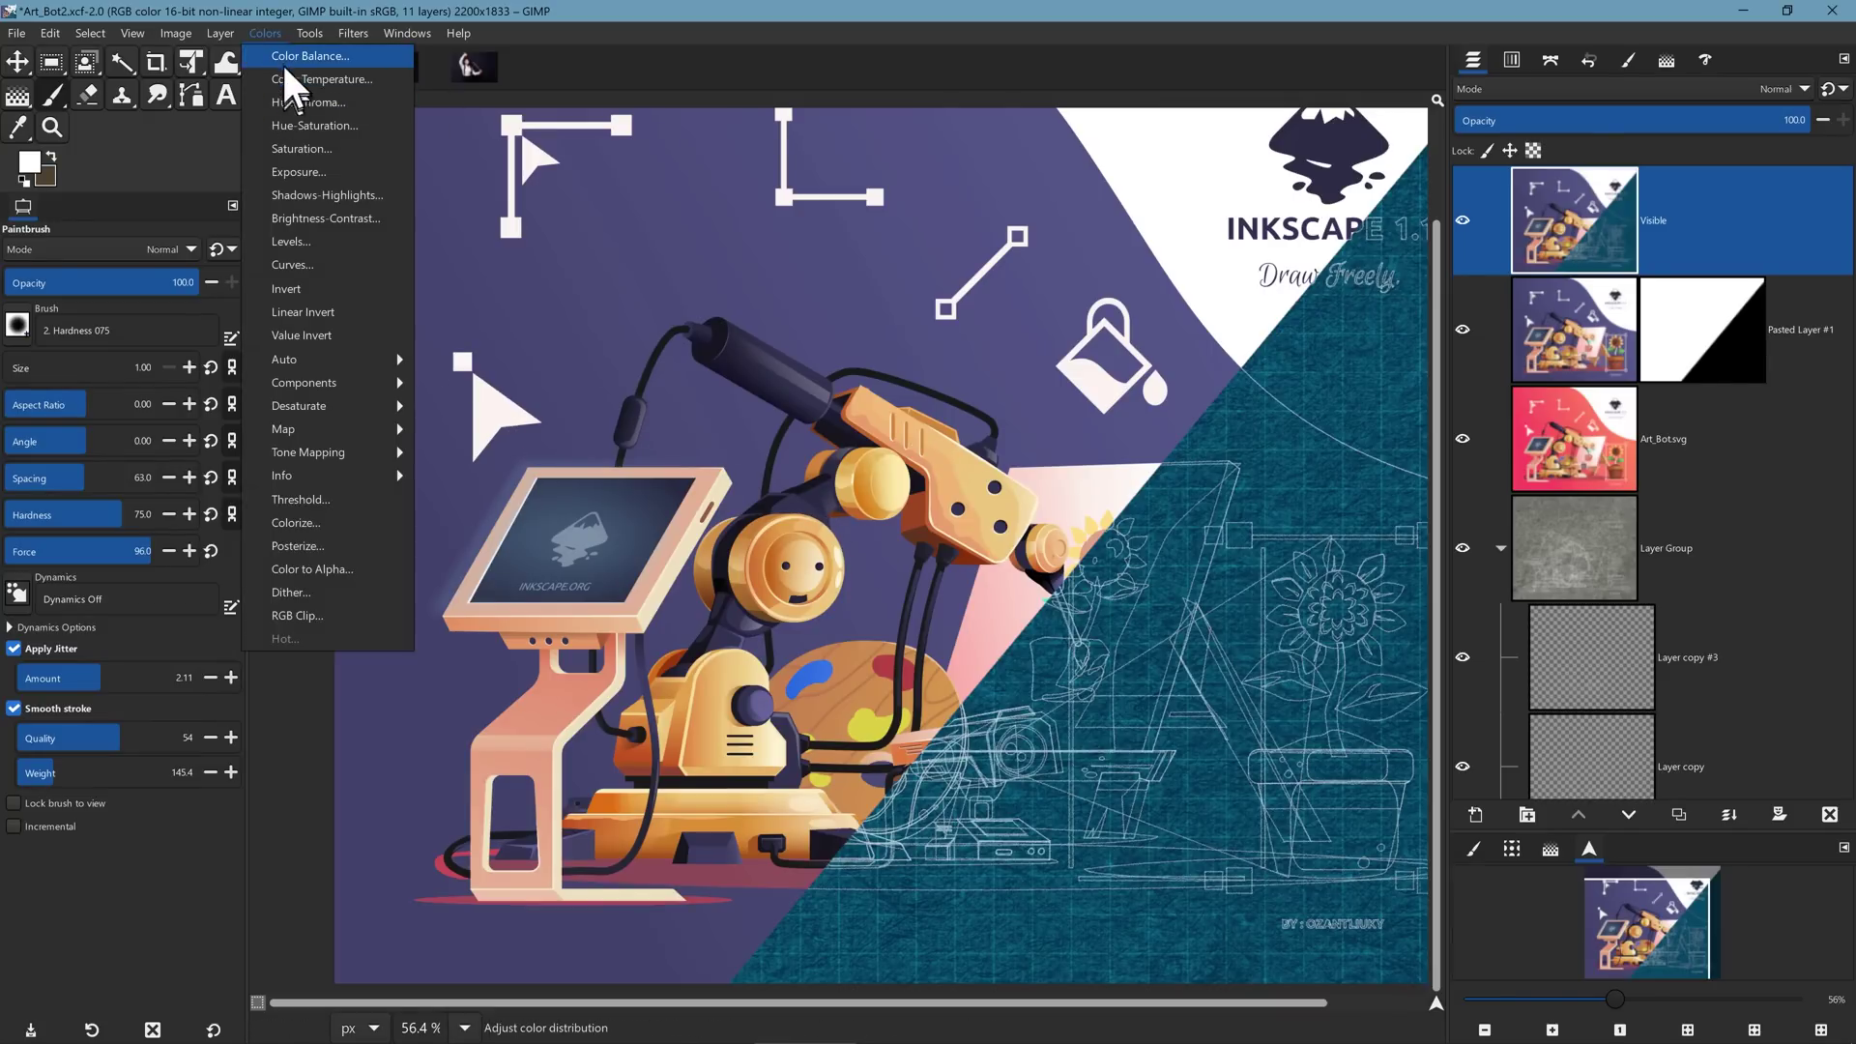
left_click(286, 58)
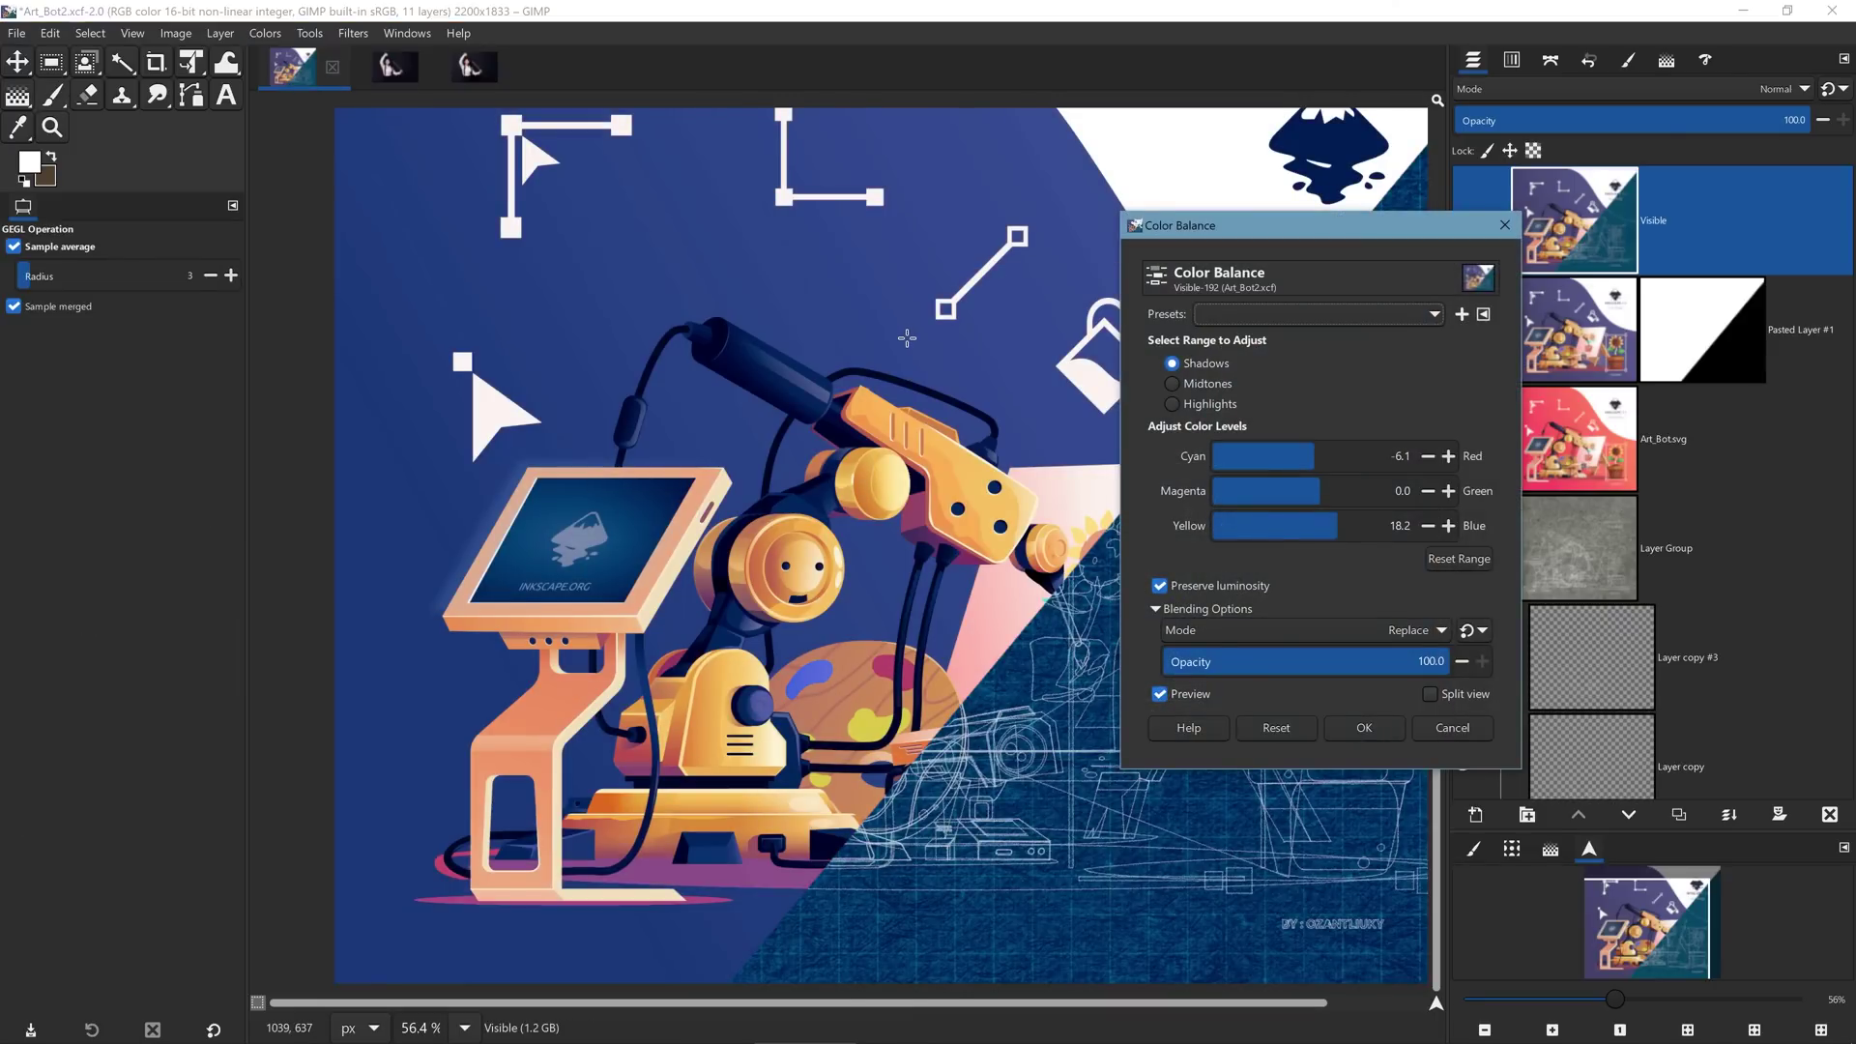
left_click_drag(1314, 458, 1295, 458)
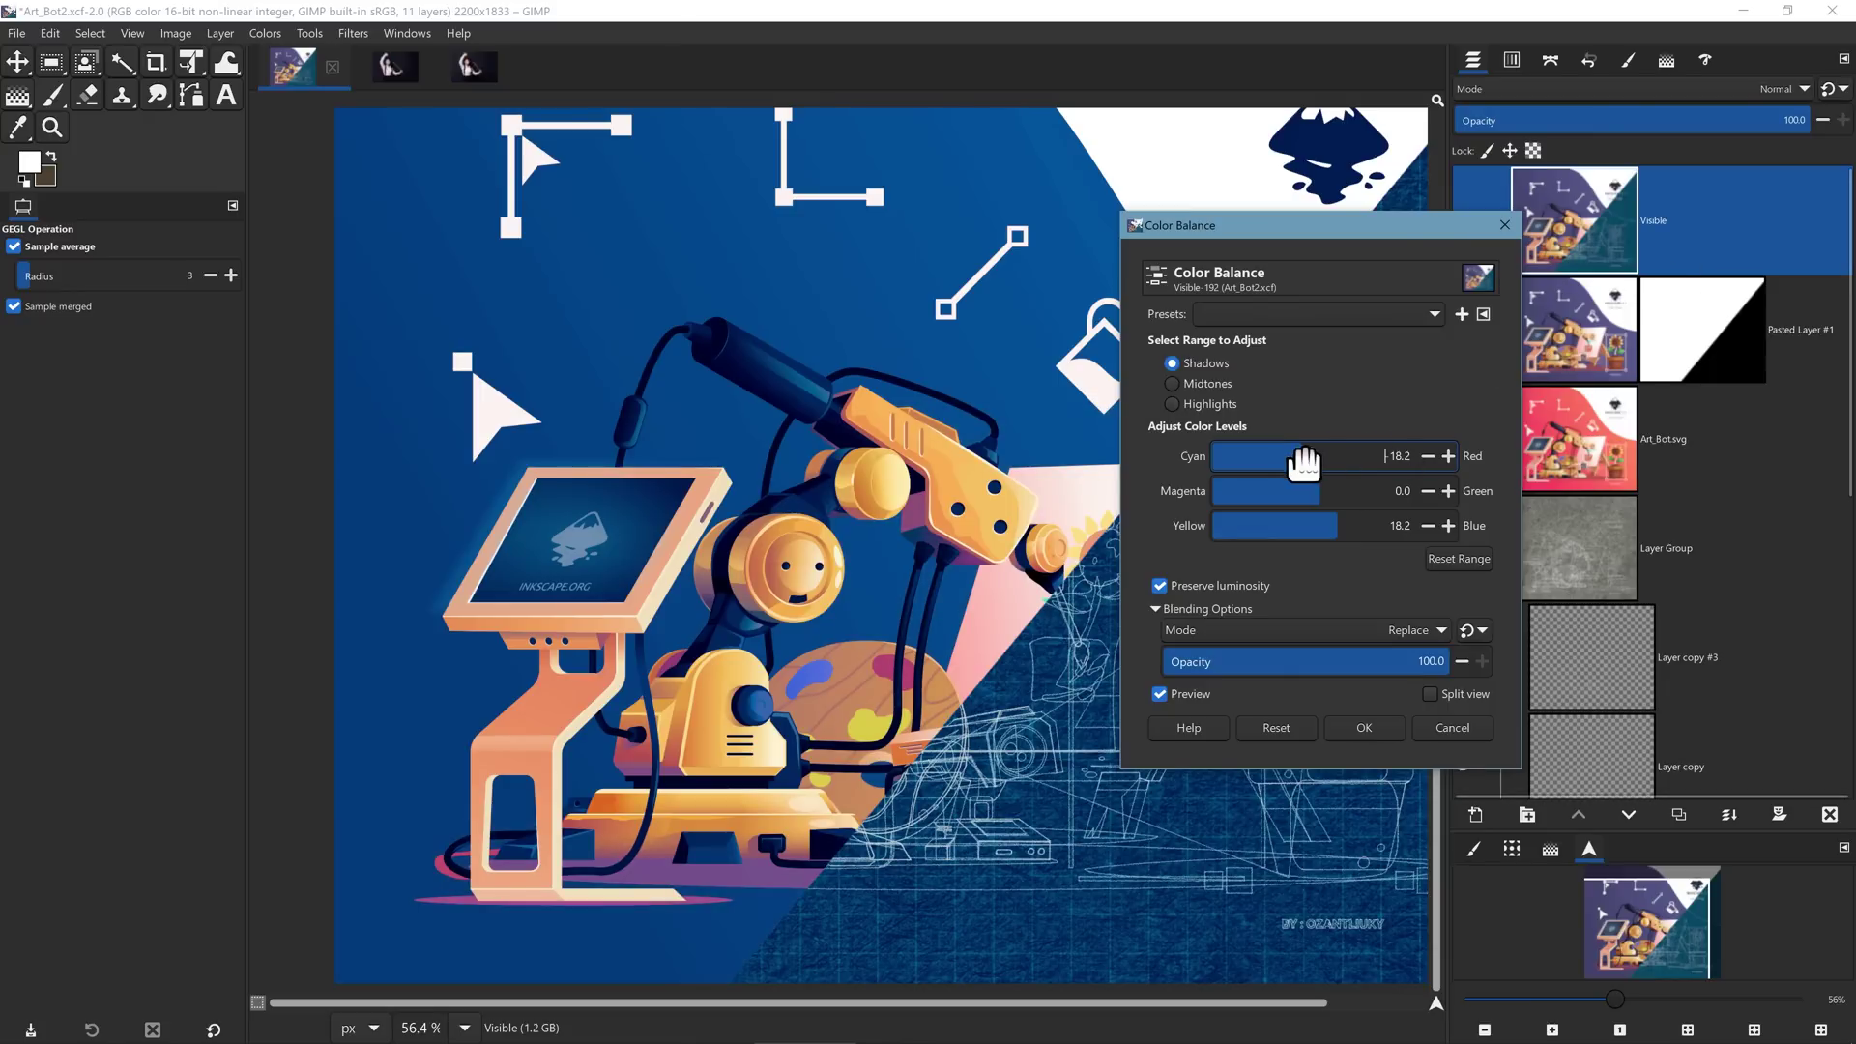
left_click(1310, 452)
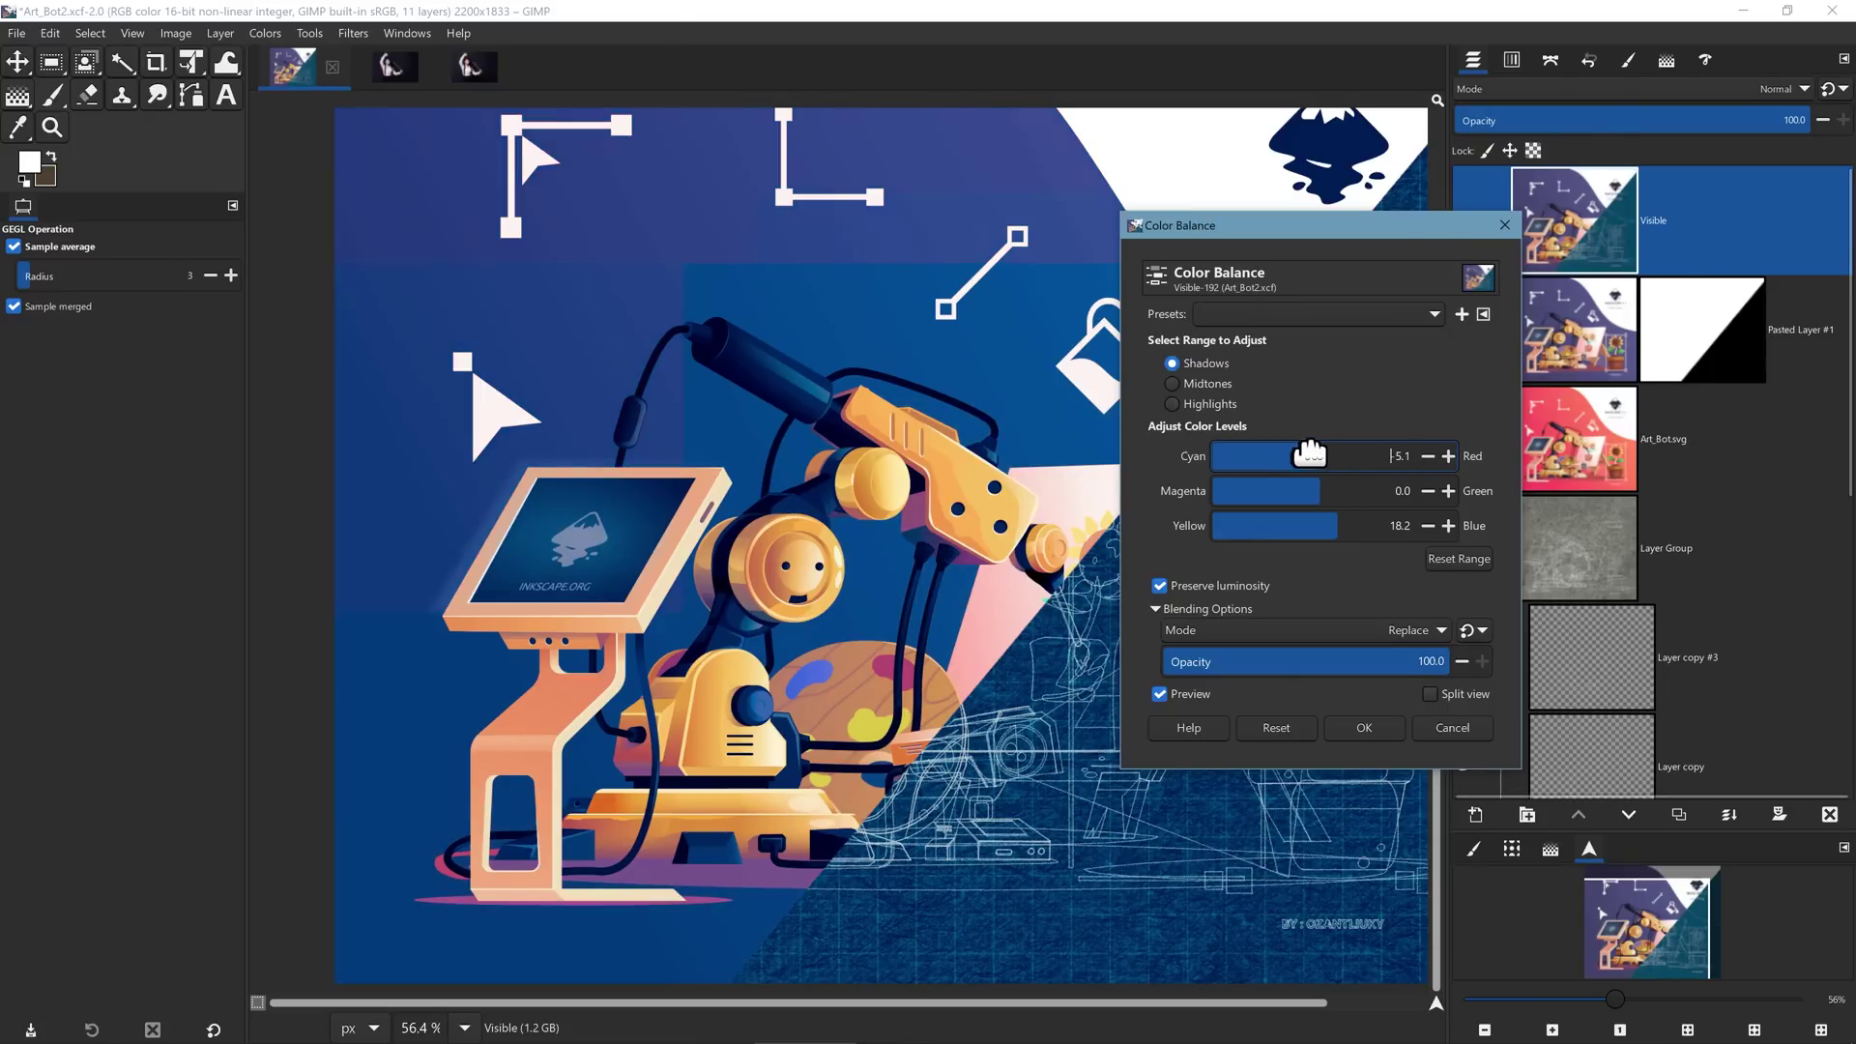
left_click(1447, 725)
left_click(472, 68)
Zoom in on the sword portrait and select the Clone tool.
scroll(946, 547, "up", 5)
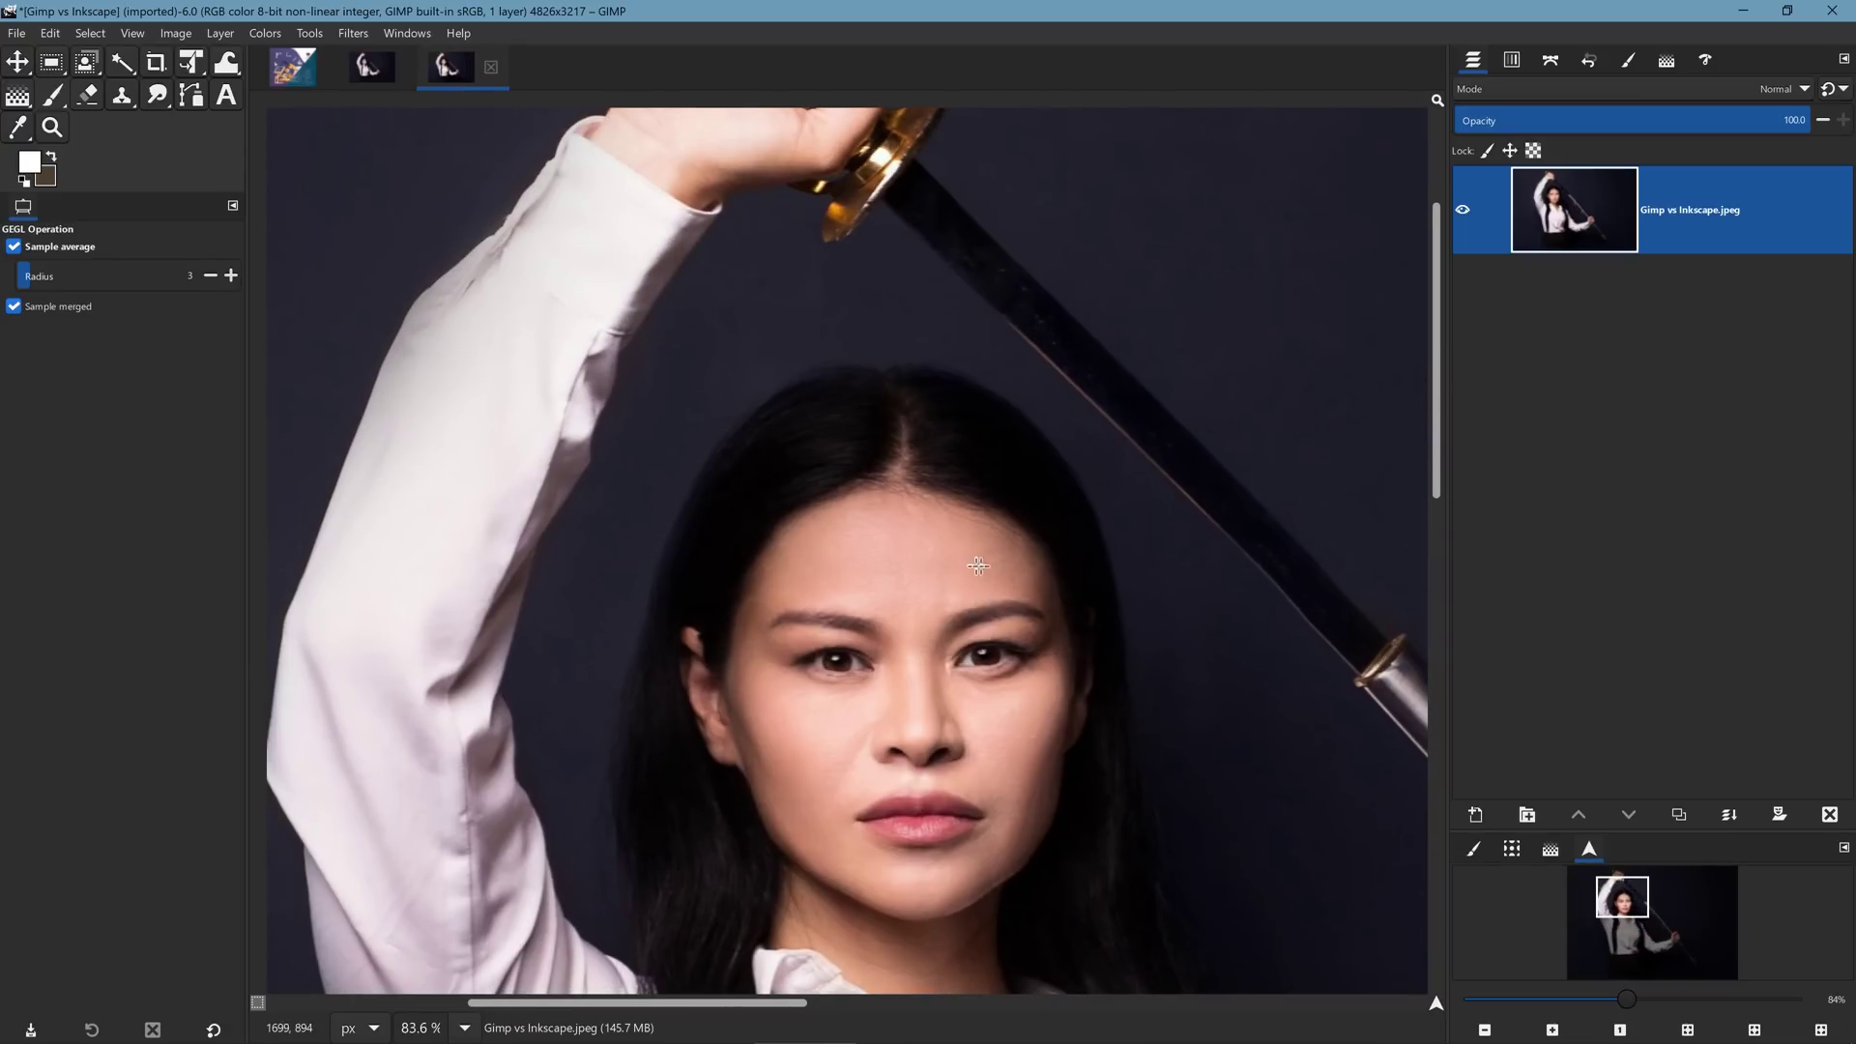
scroll(1011, 477, "down", 5)
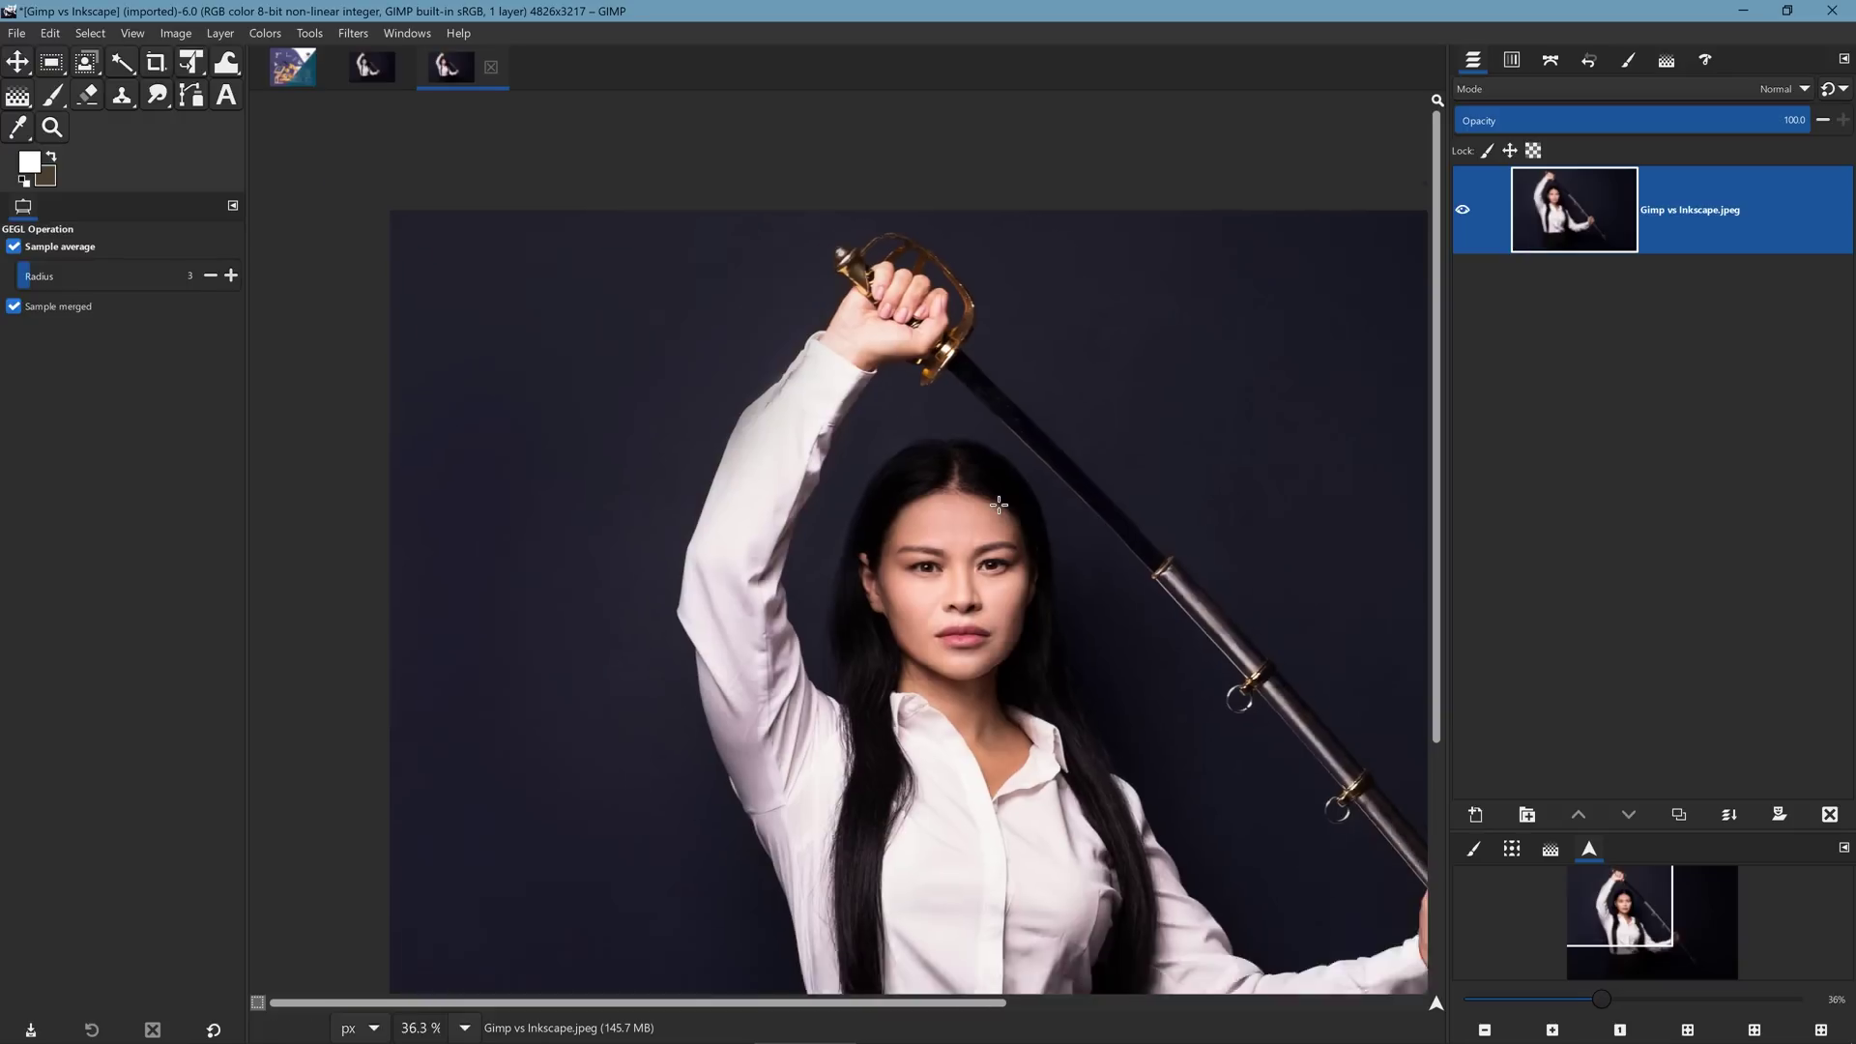
scroll(936, 403, "up", 3)
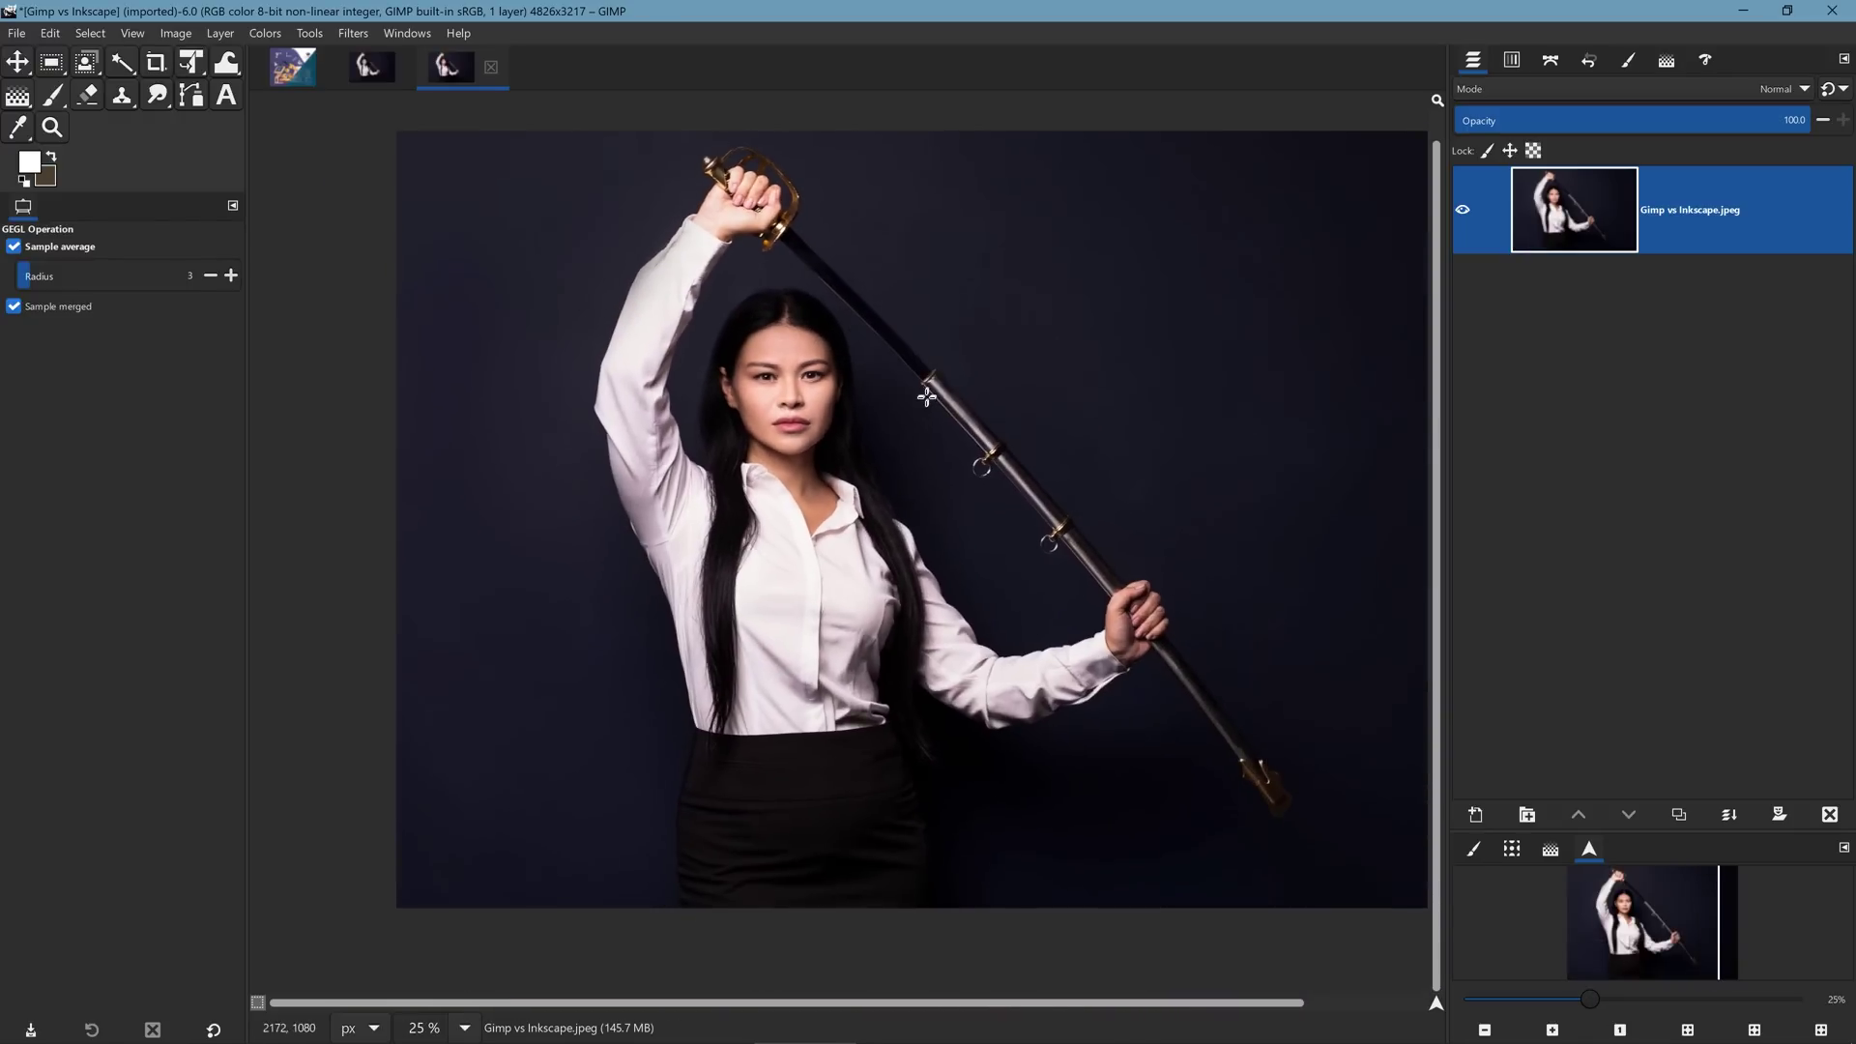
scroll(823, 323, "up", 5)
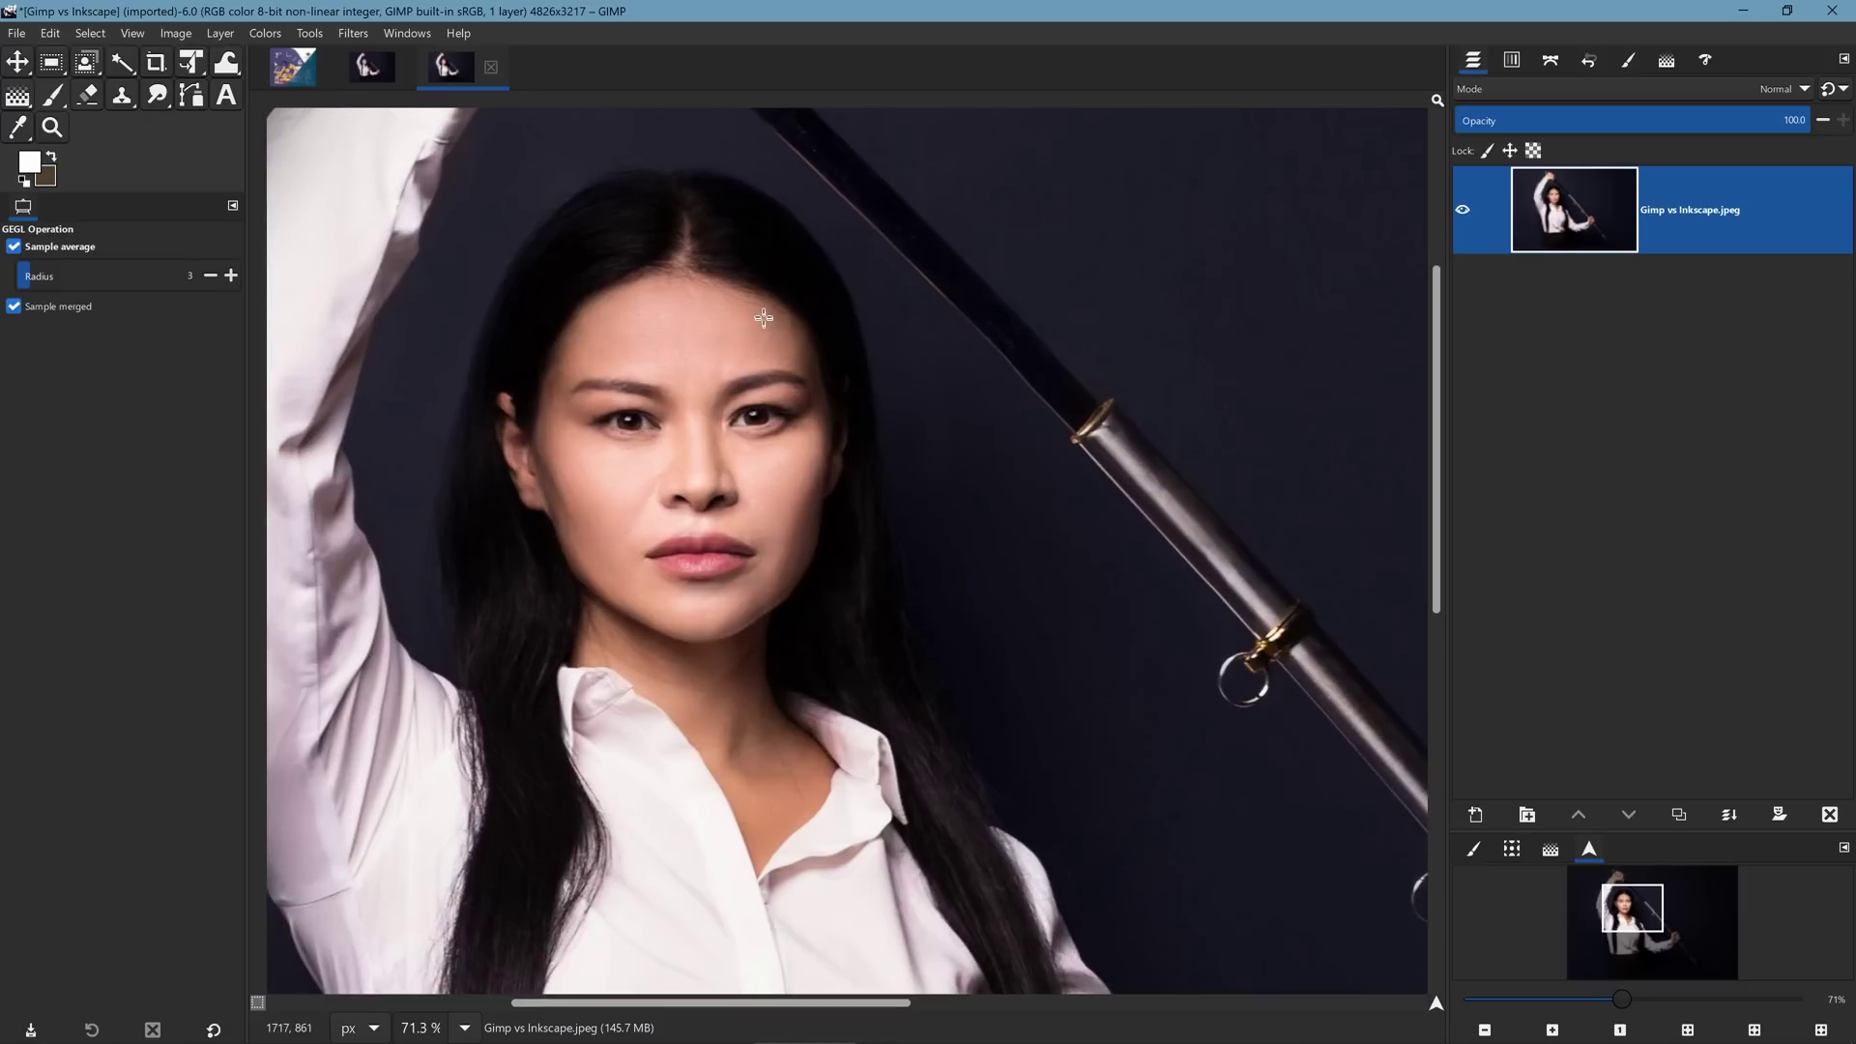
scroll(760, 312, "up", 2)
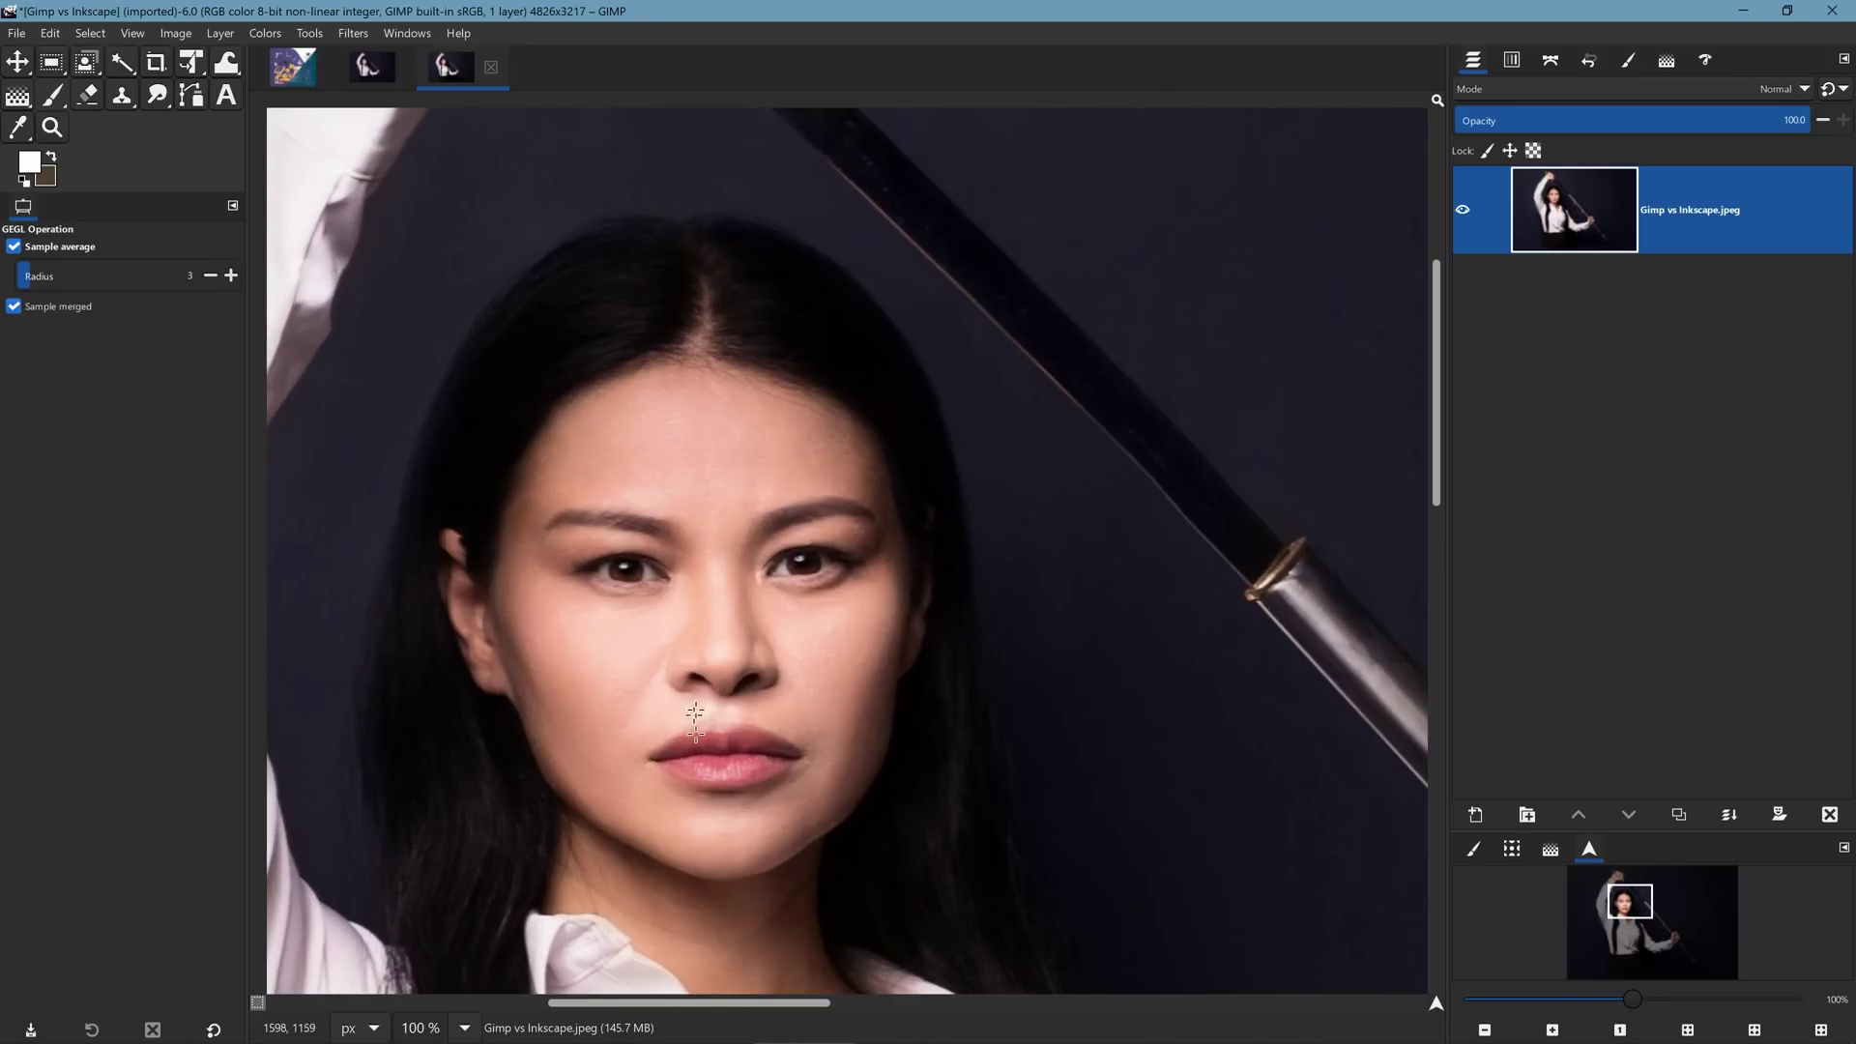
scroll(788, 615, "up", 3)
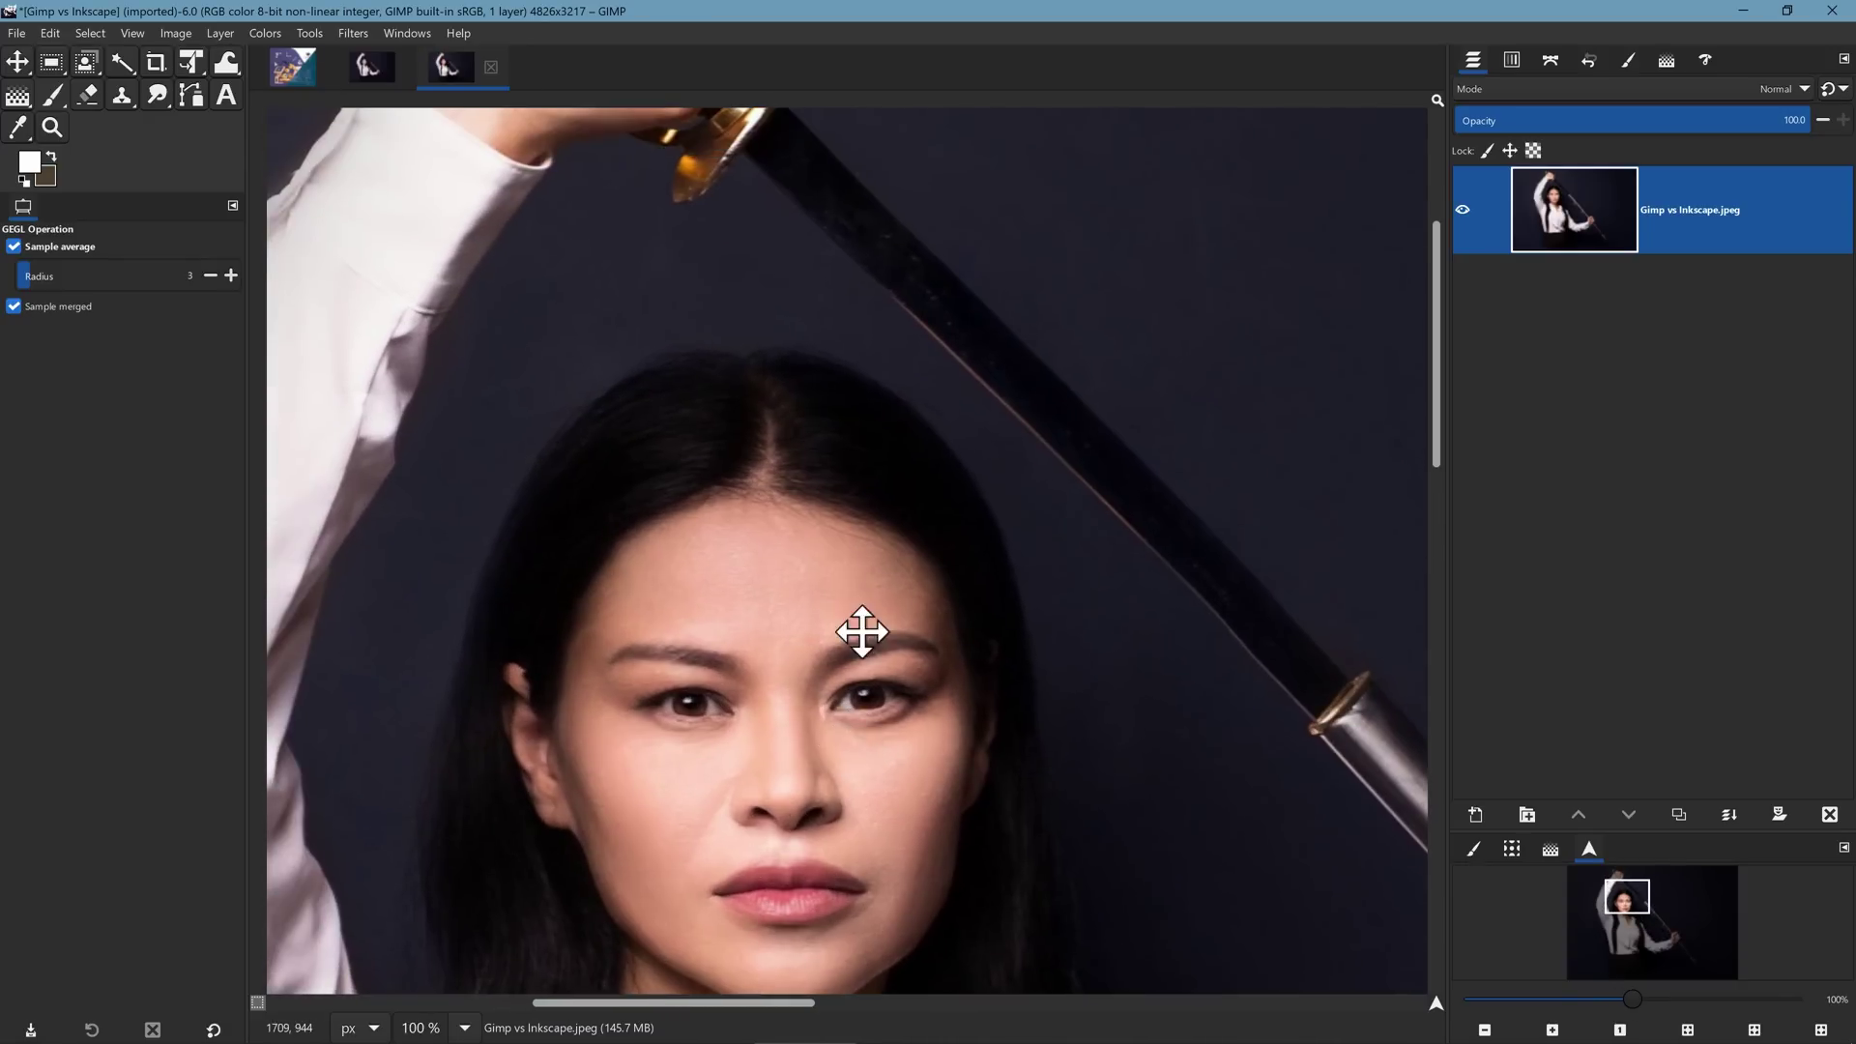
scroll(860, 633, "up", 1)
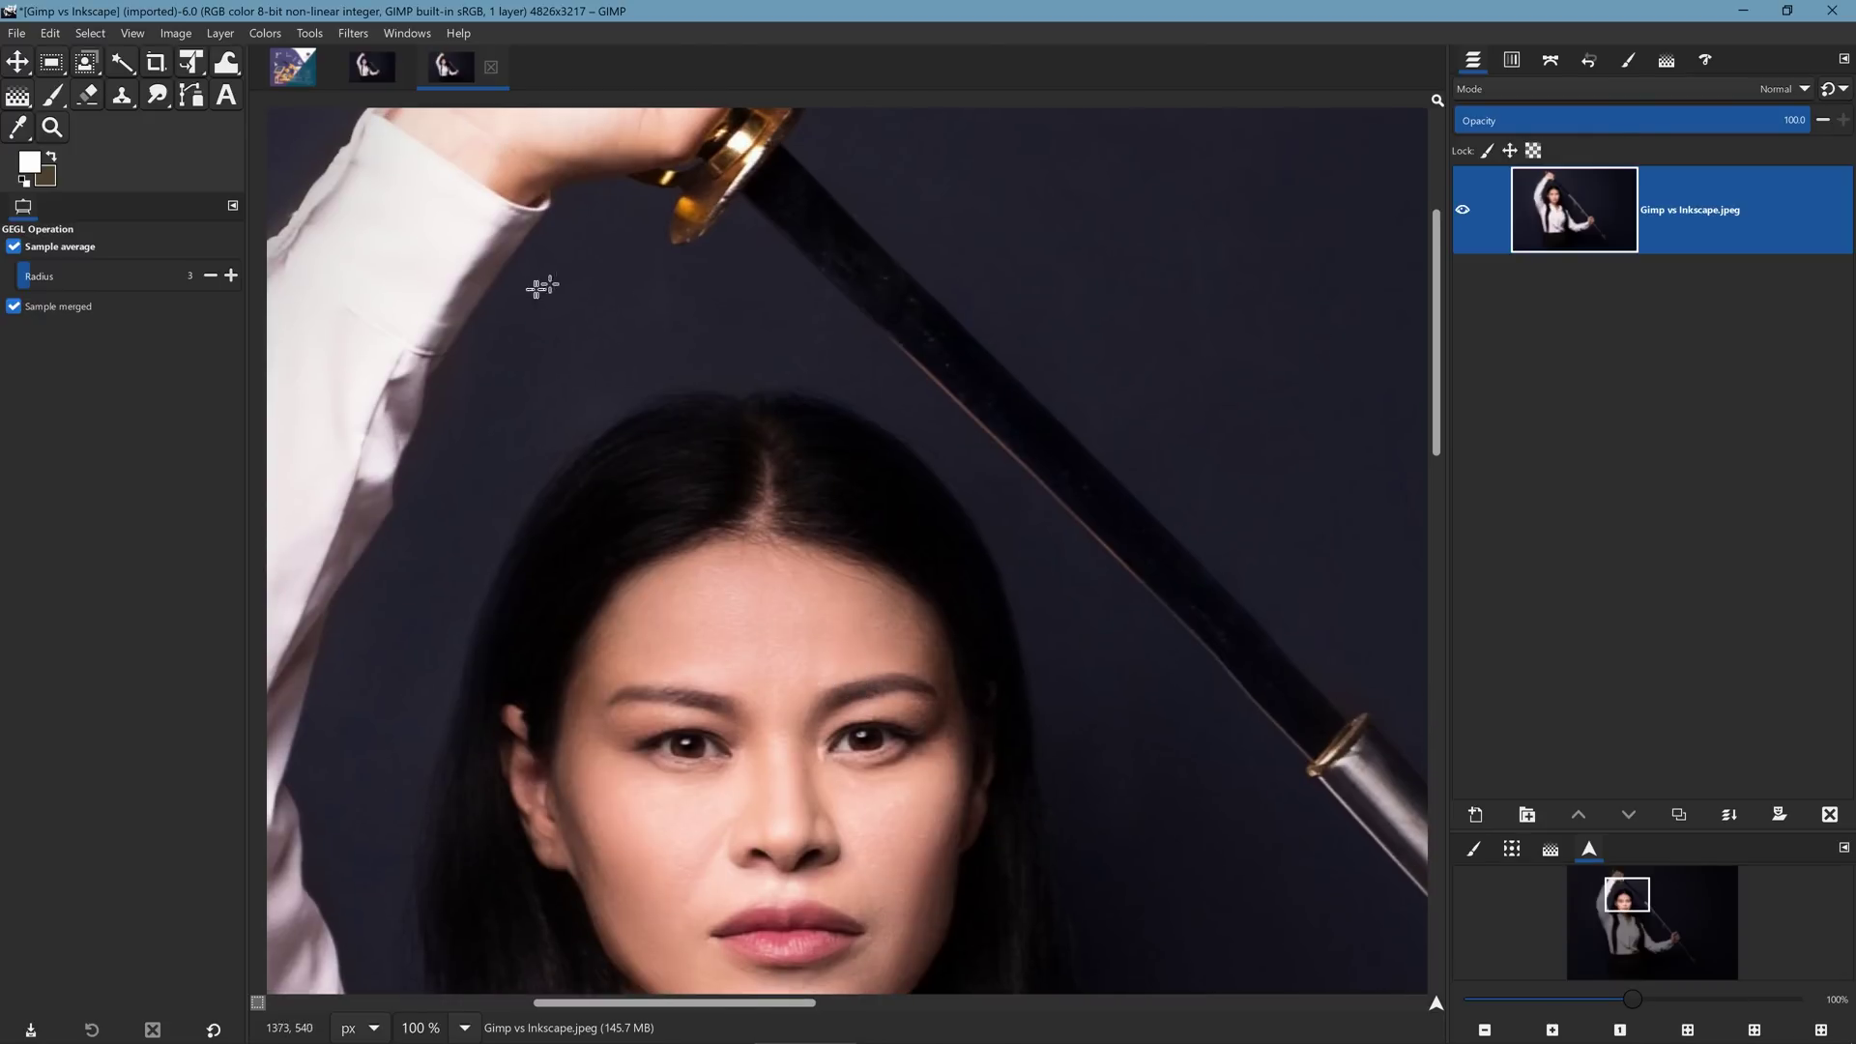
scroll(940, 295, "up", 5)
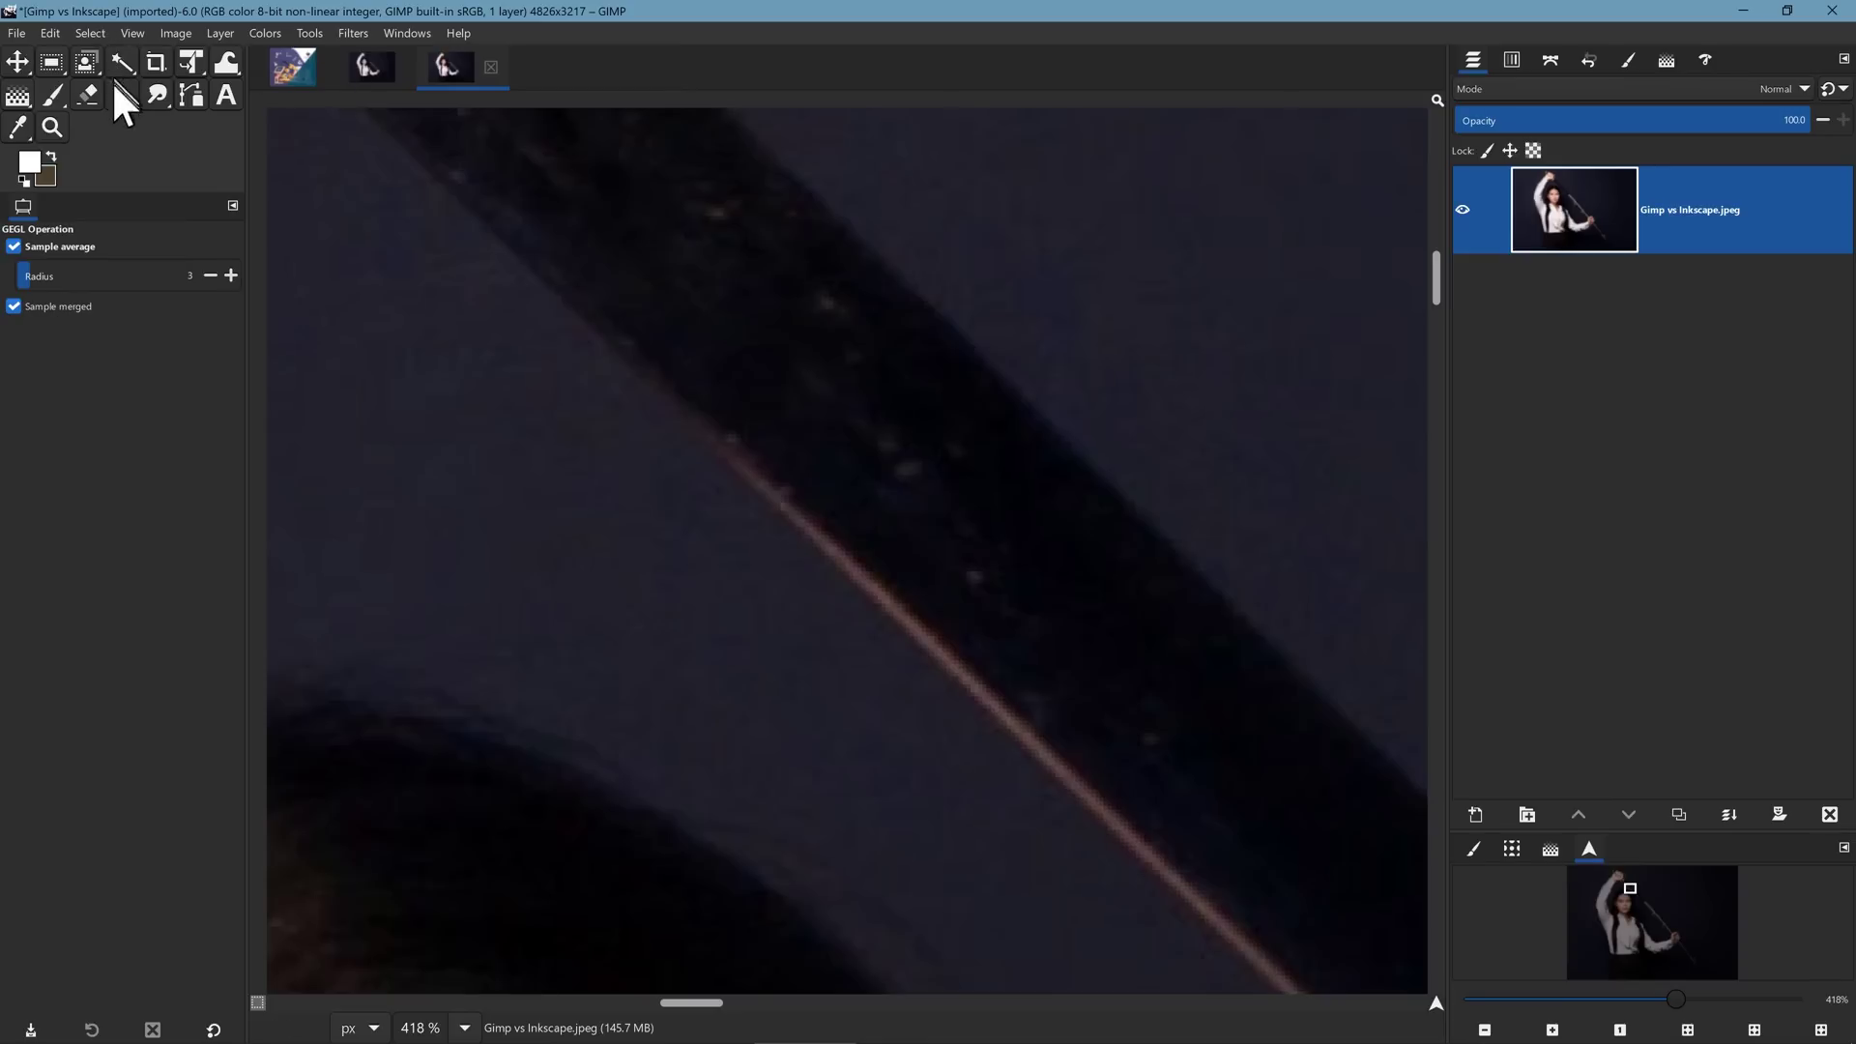
left_click(120, 101)
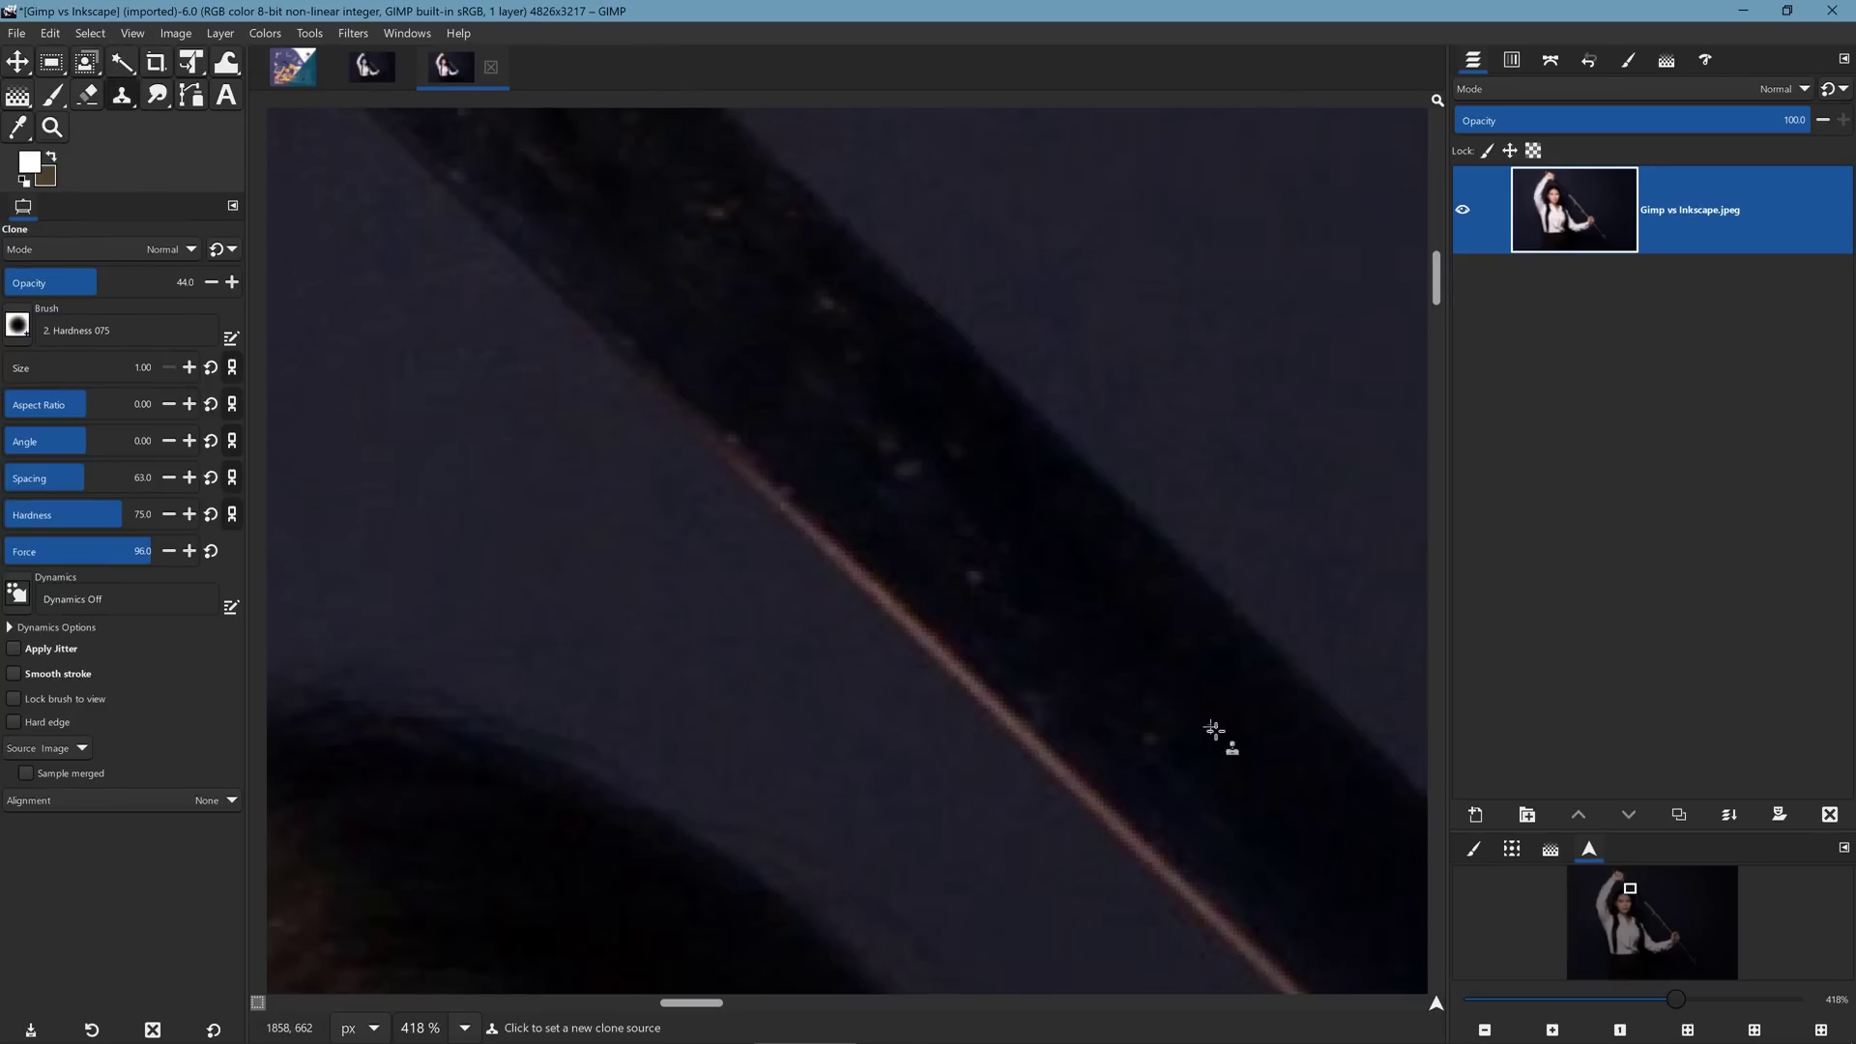
Enlarge the clone brush to 16 and clone clean texture over specks on the dark sword.
scroll(1160, 750, "up", 4)
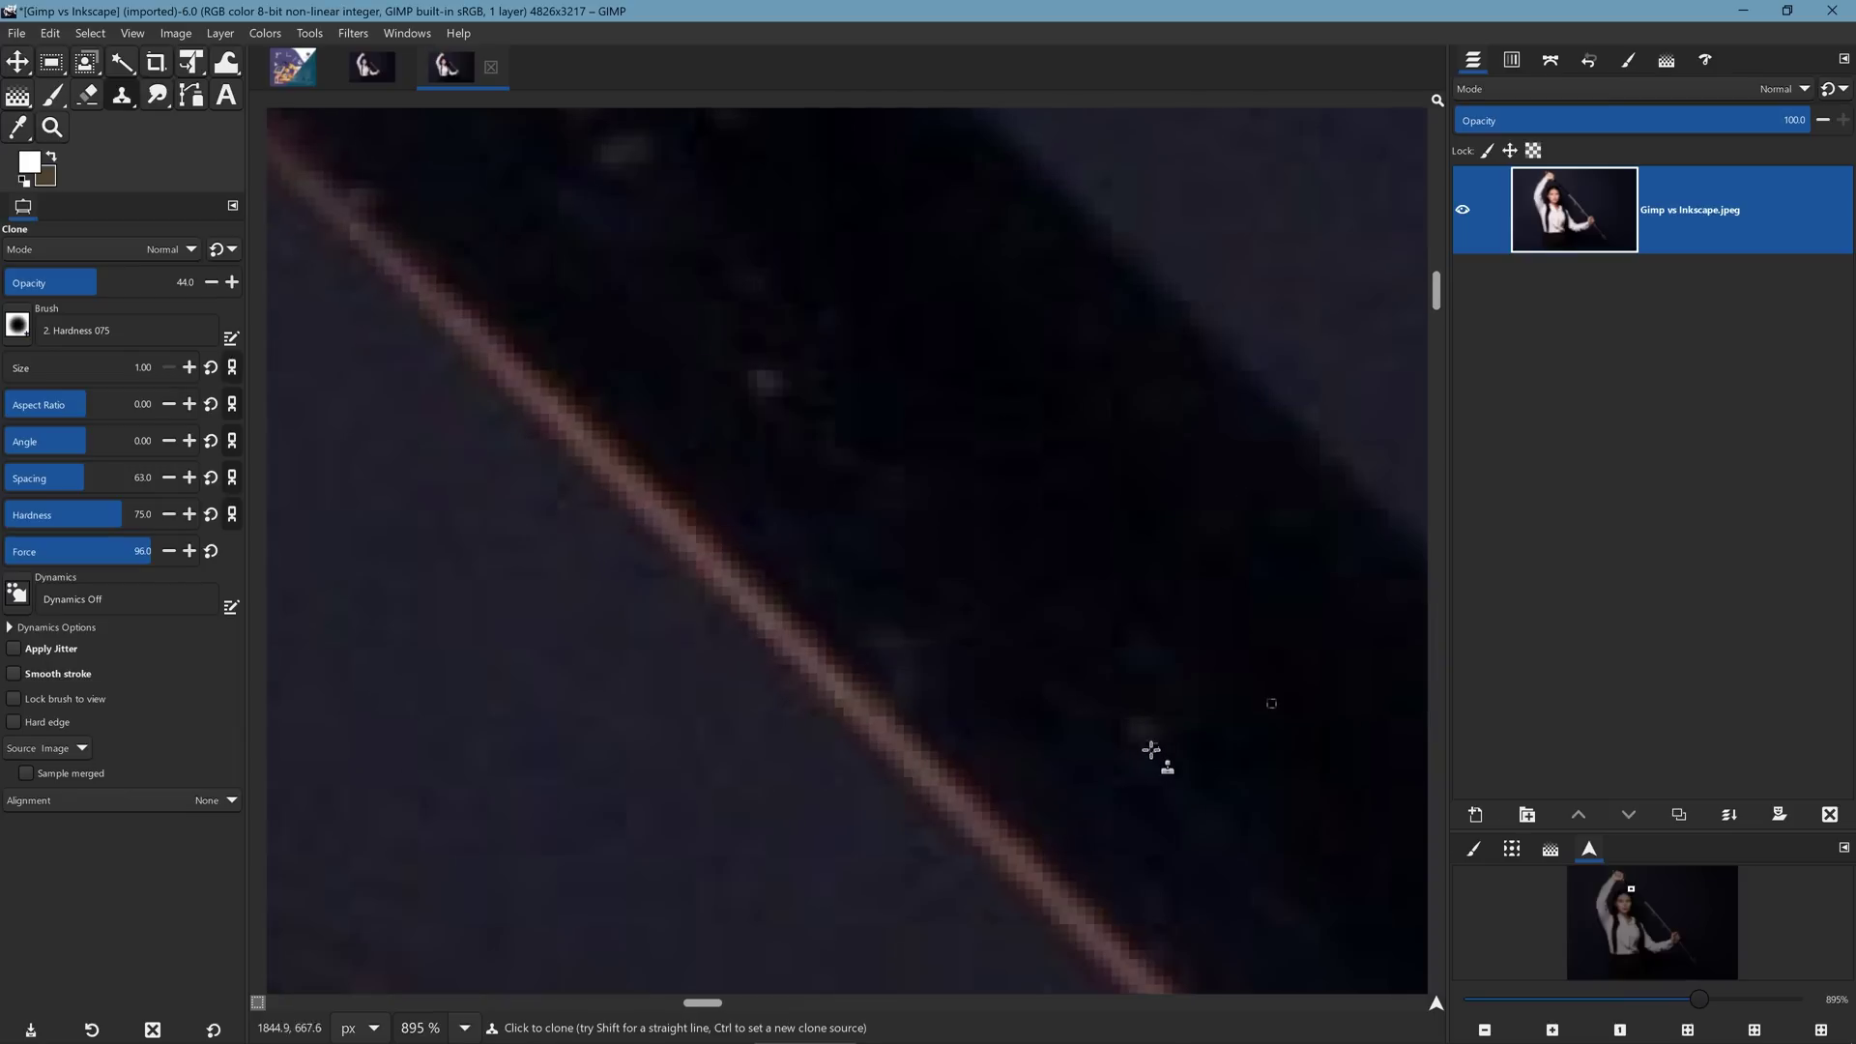
key("bracketright")
key("bracketright")
key("bracketright")
key("bracketright")
key("bracketright")
key("bracketright")
key("bracketright")
key("bracketright")
key("bracketright")
key("bracketright")
key("bracketright")
key("bracketright")
key("bracketright")
key("bracketright")
key("bracketright")
left_click(1048, 544, "ctrl")
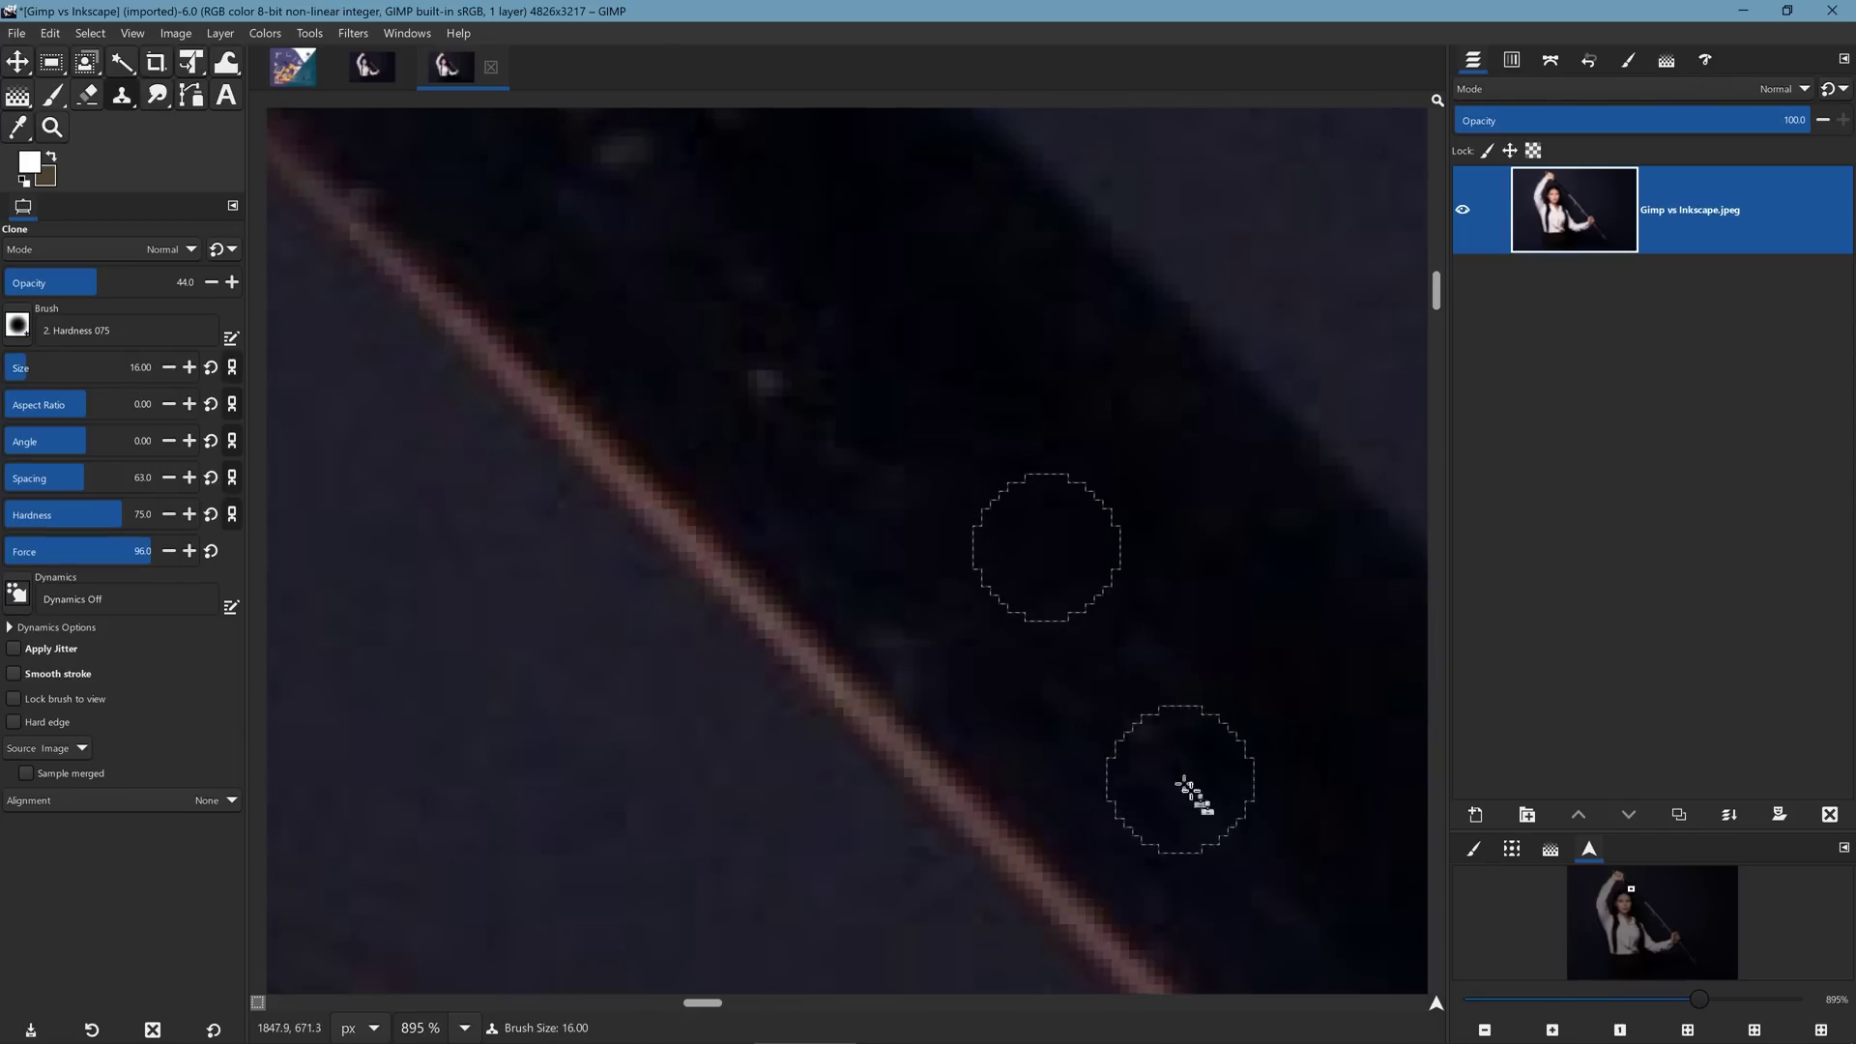
left_click(927, 413, "ctrl")
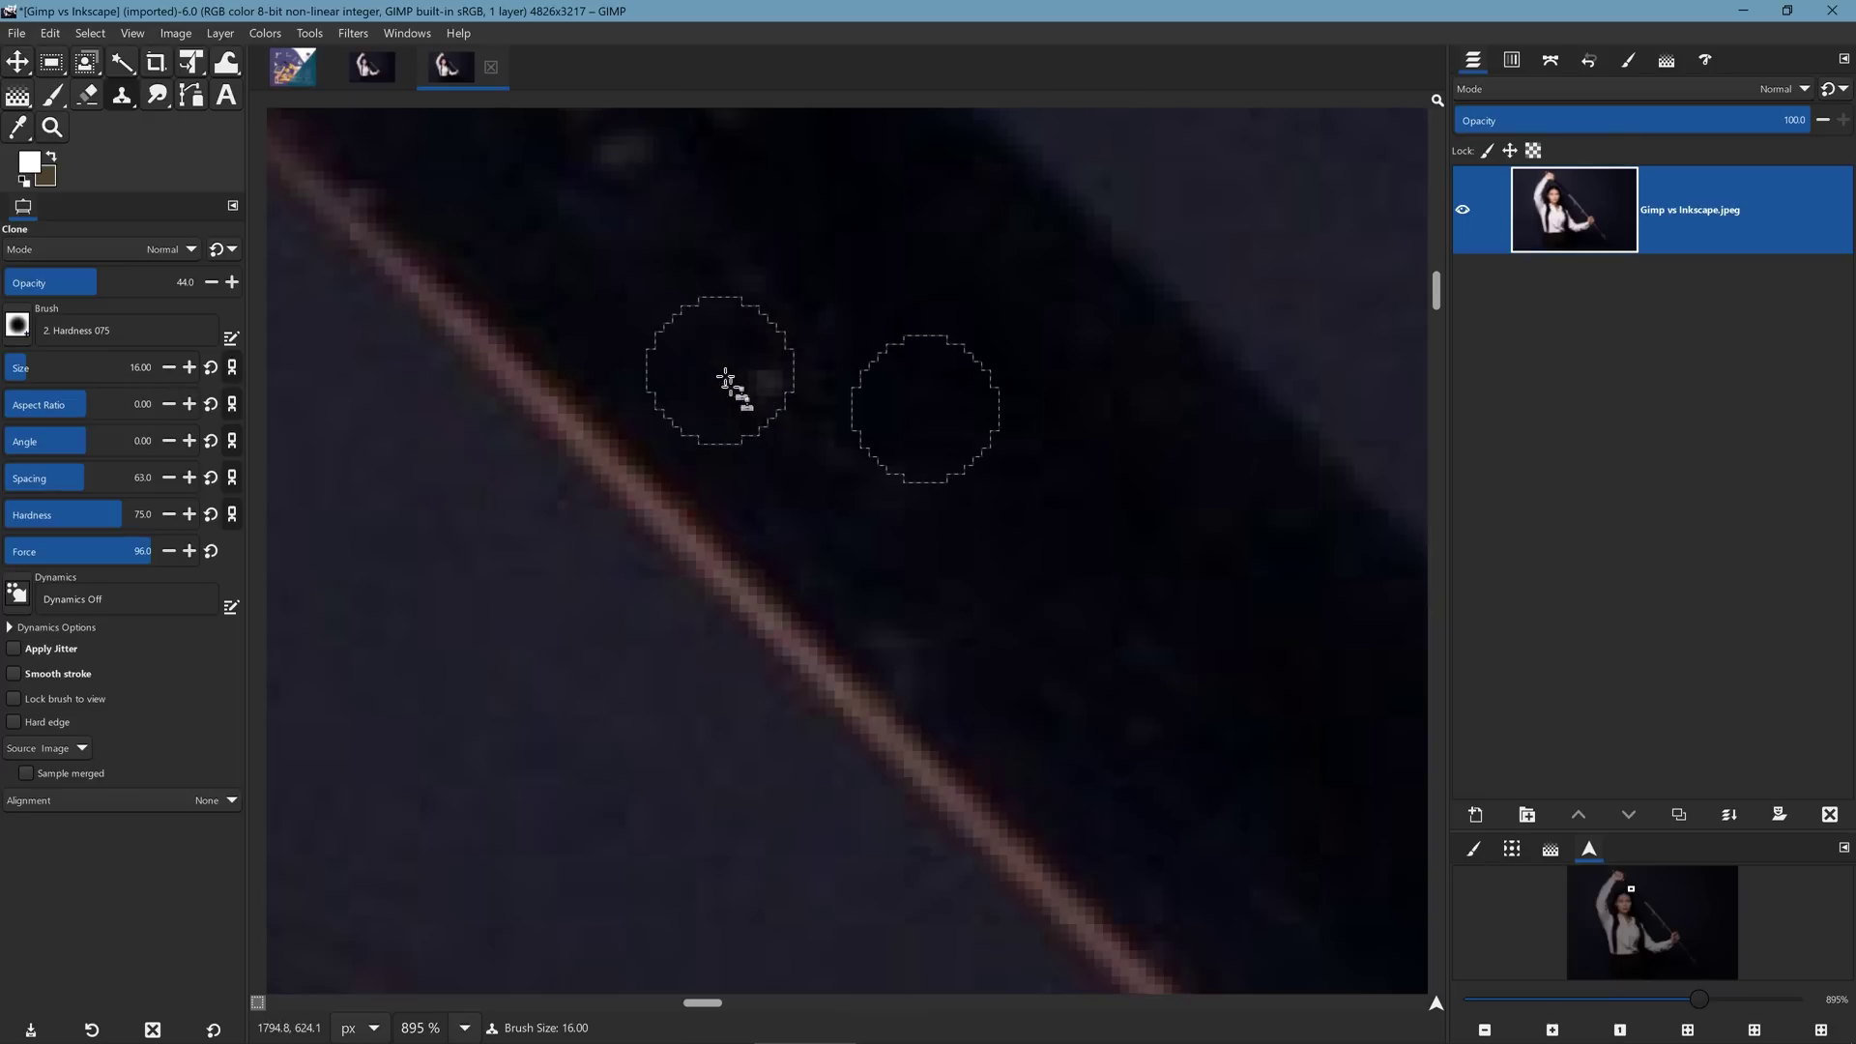
key("space")
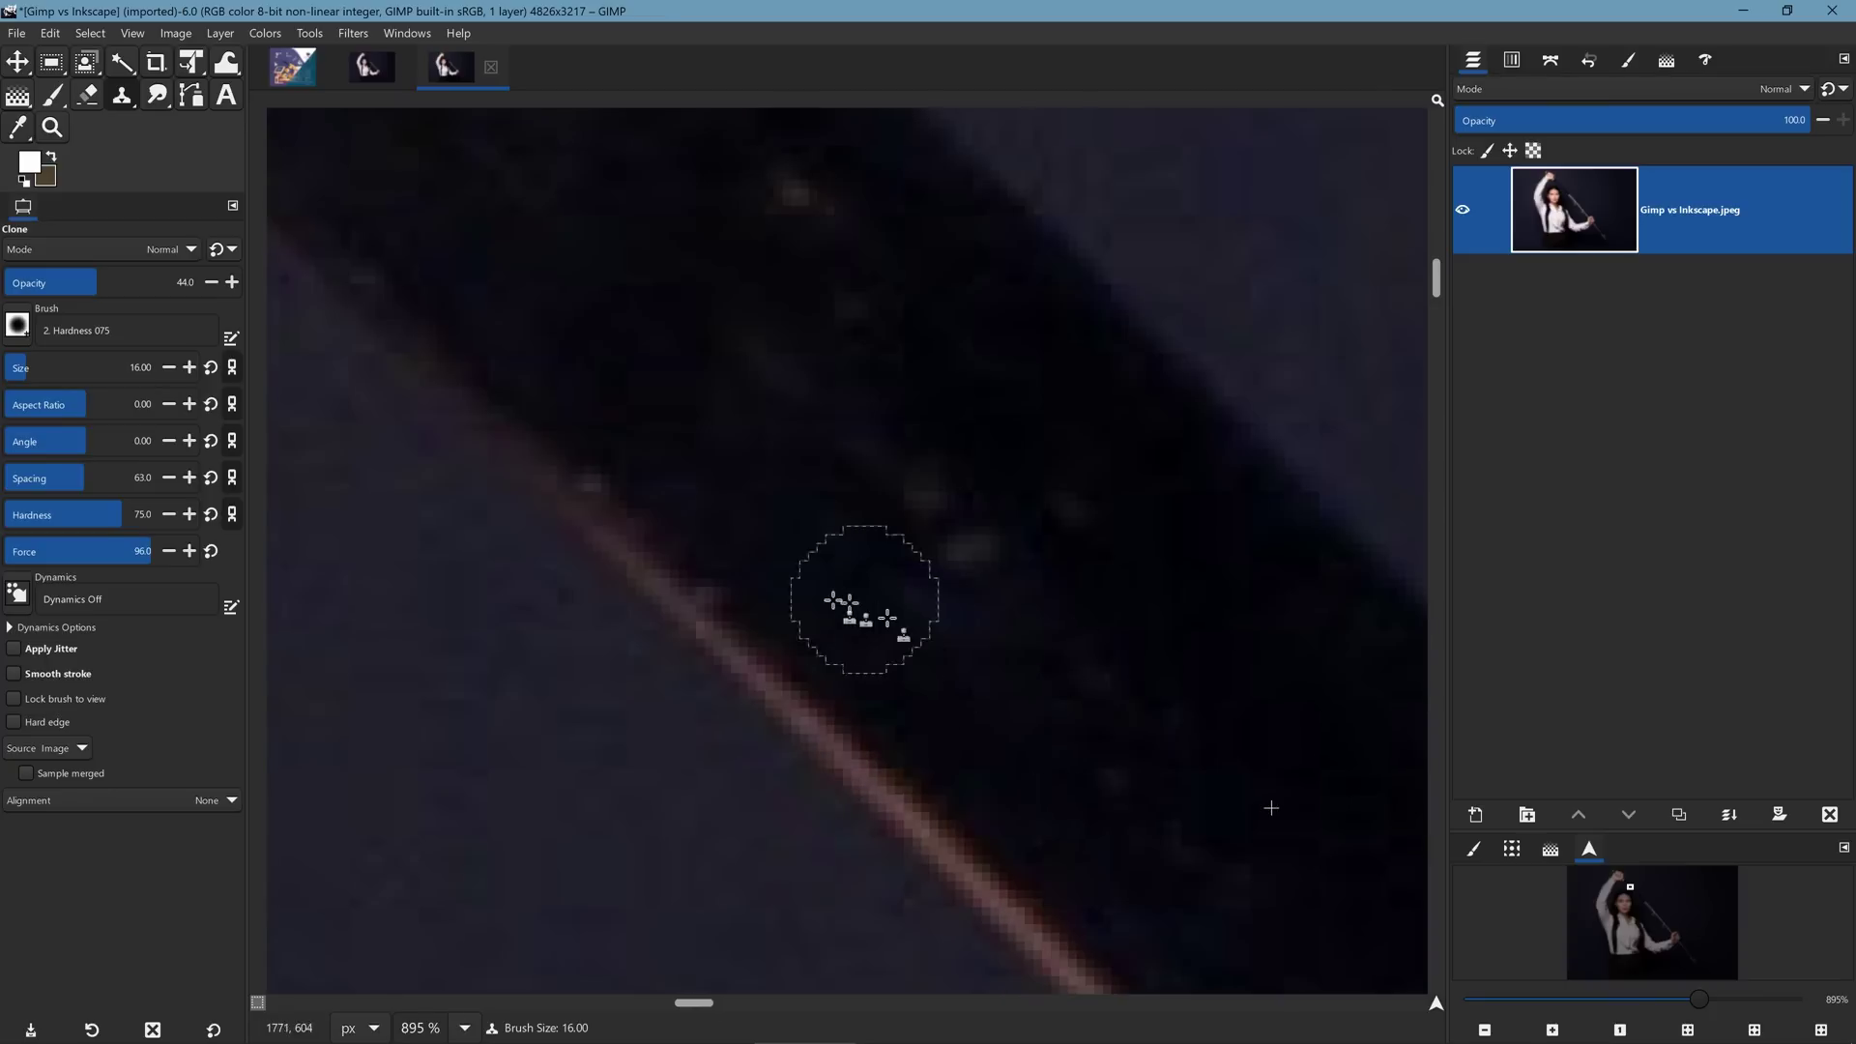
left_click(829, 594, "ctrl")
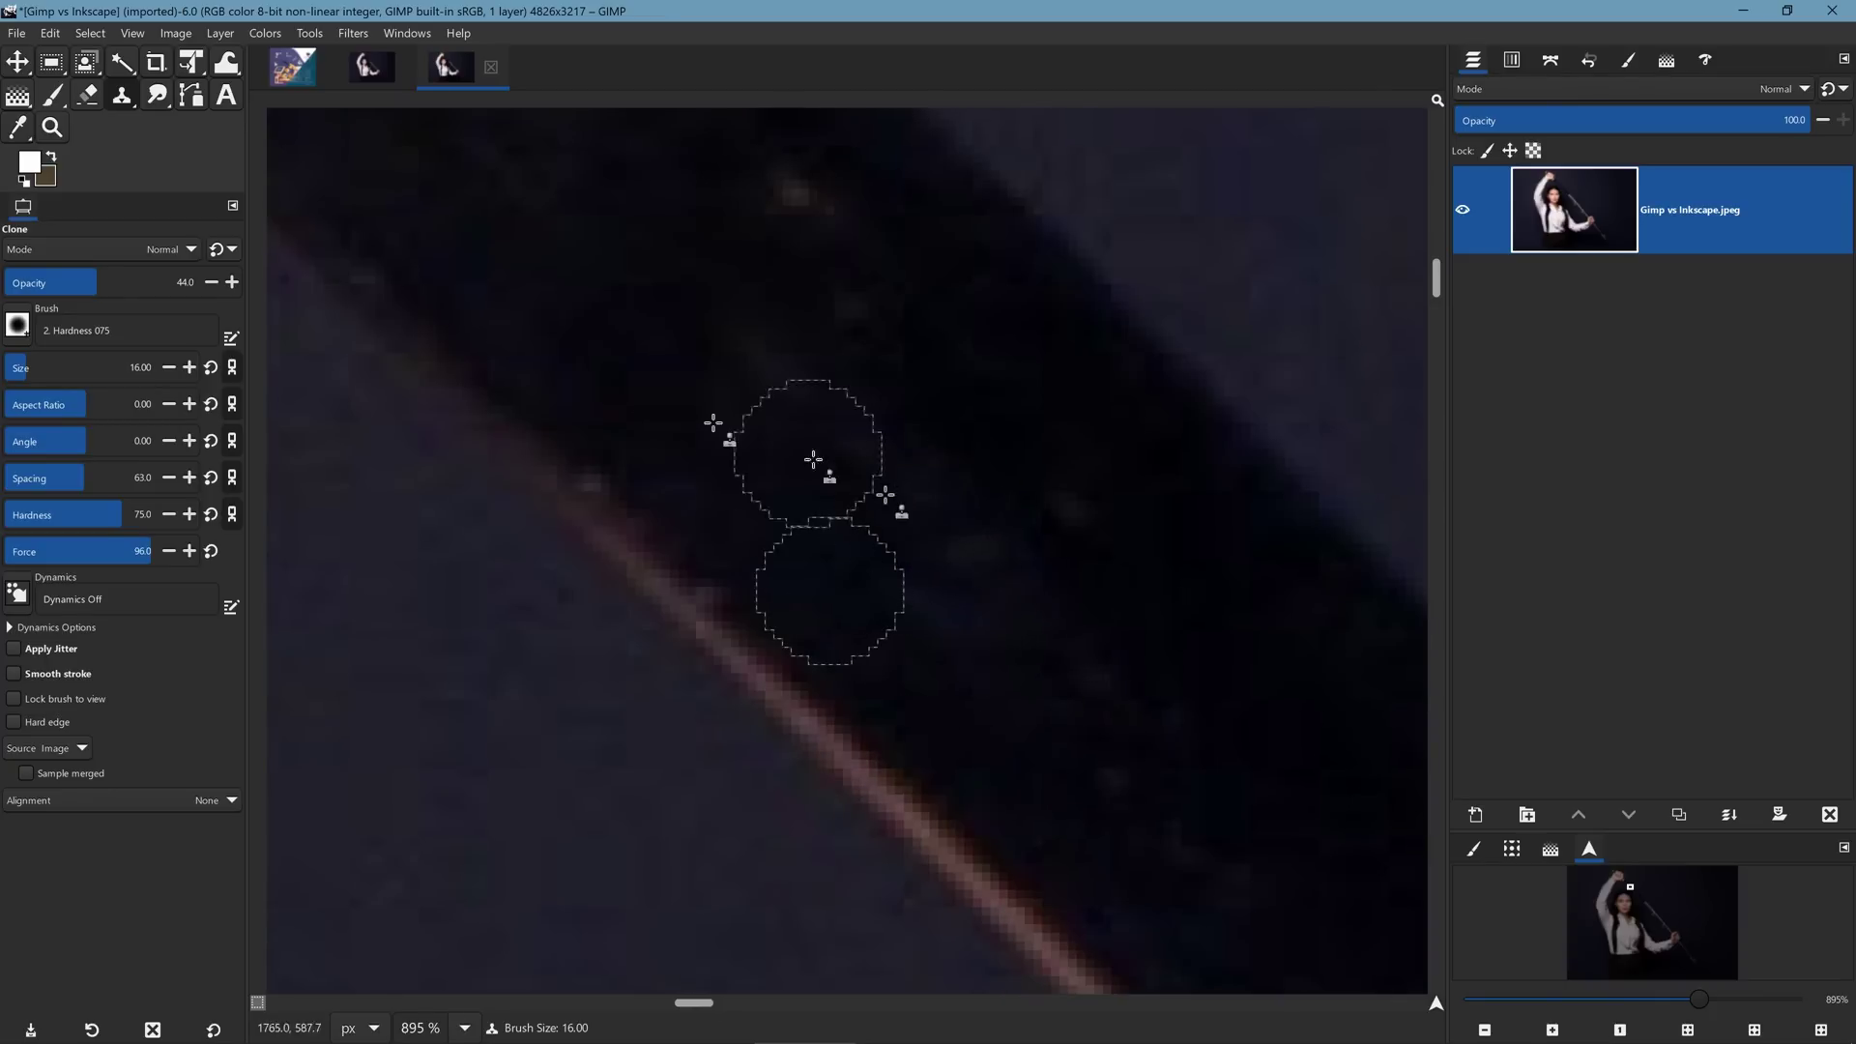
key("space")
left_click(841, 454, "ctrl")
Set a fresh clone source nearby and bring the face and hand back into view.
scroll(894, 480, "down", 1)
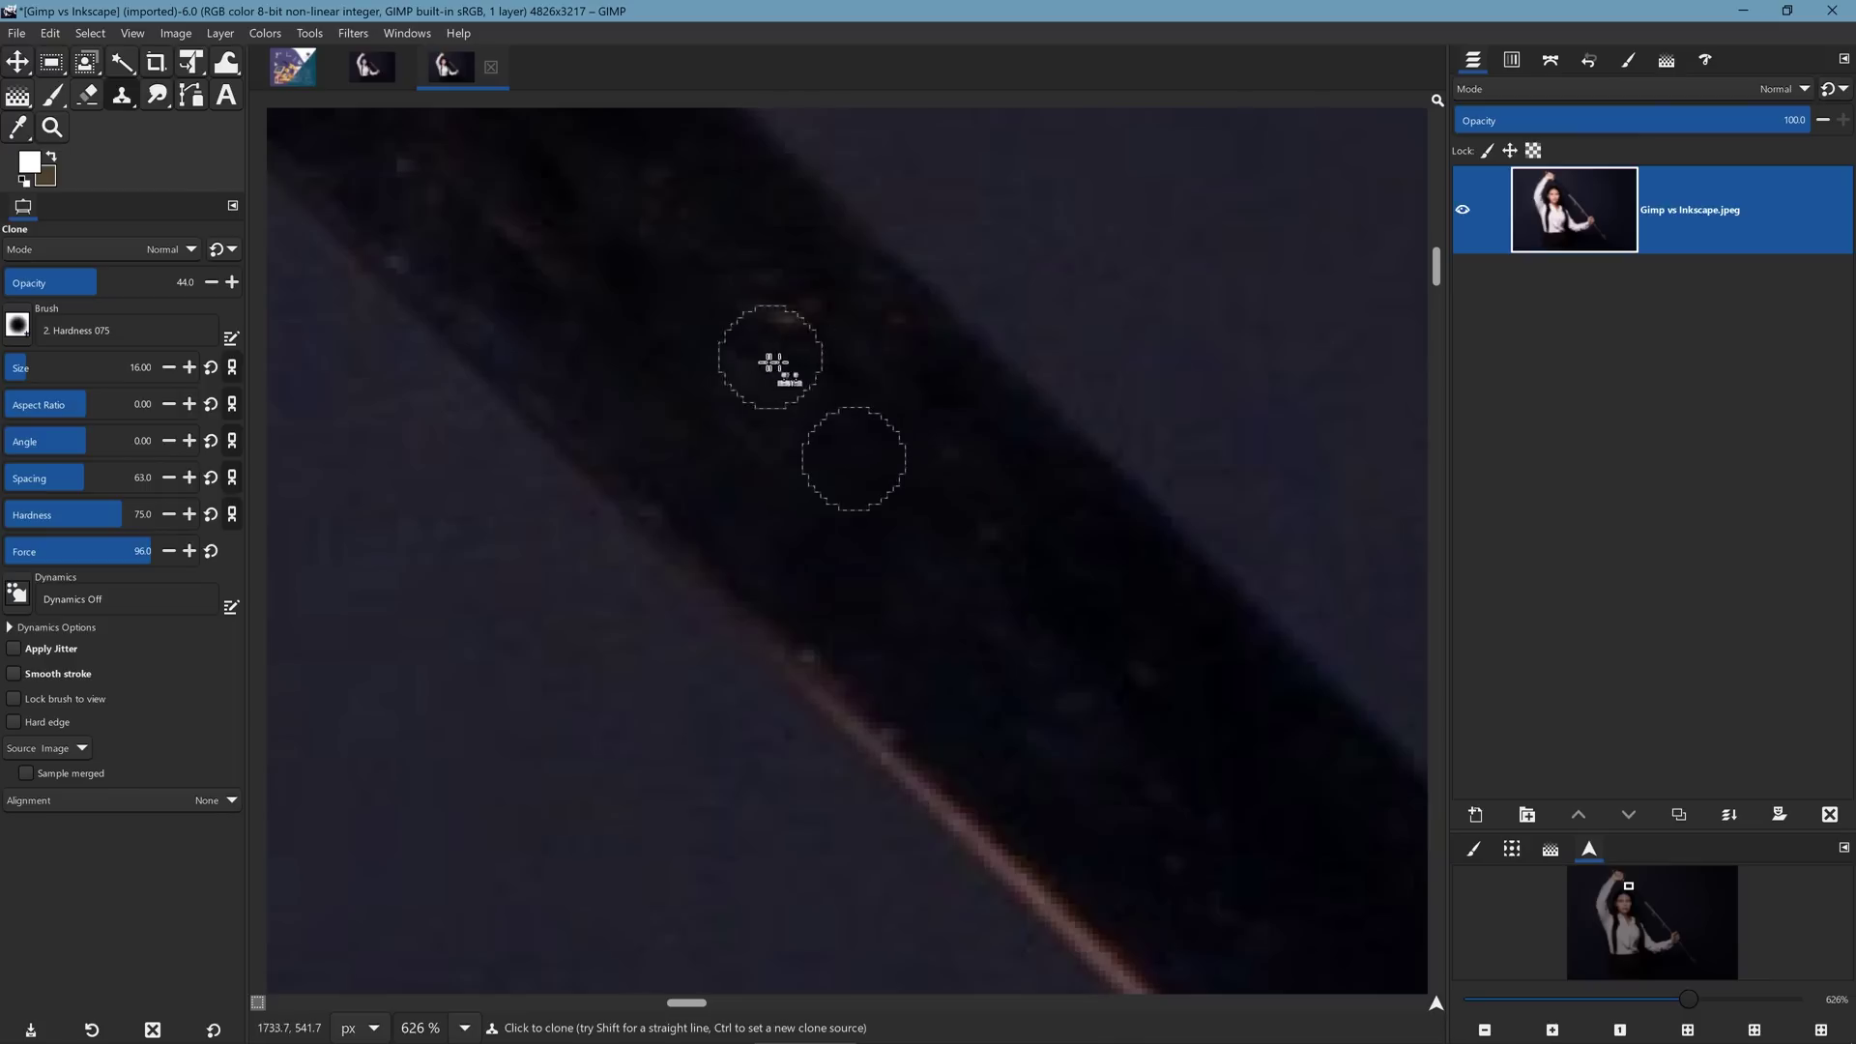
left_click(696, 332, "ctrl")
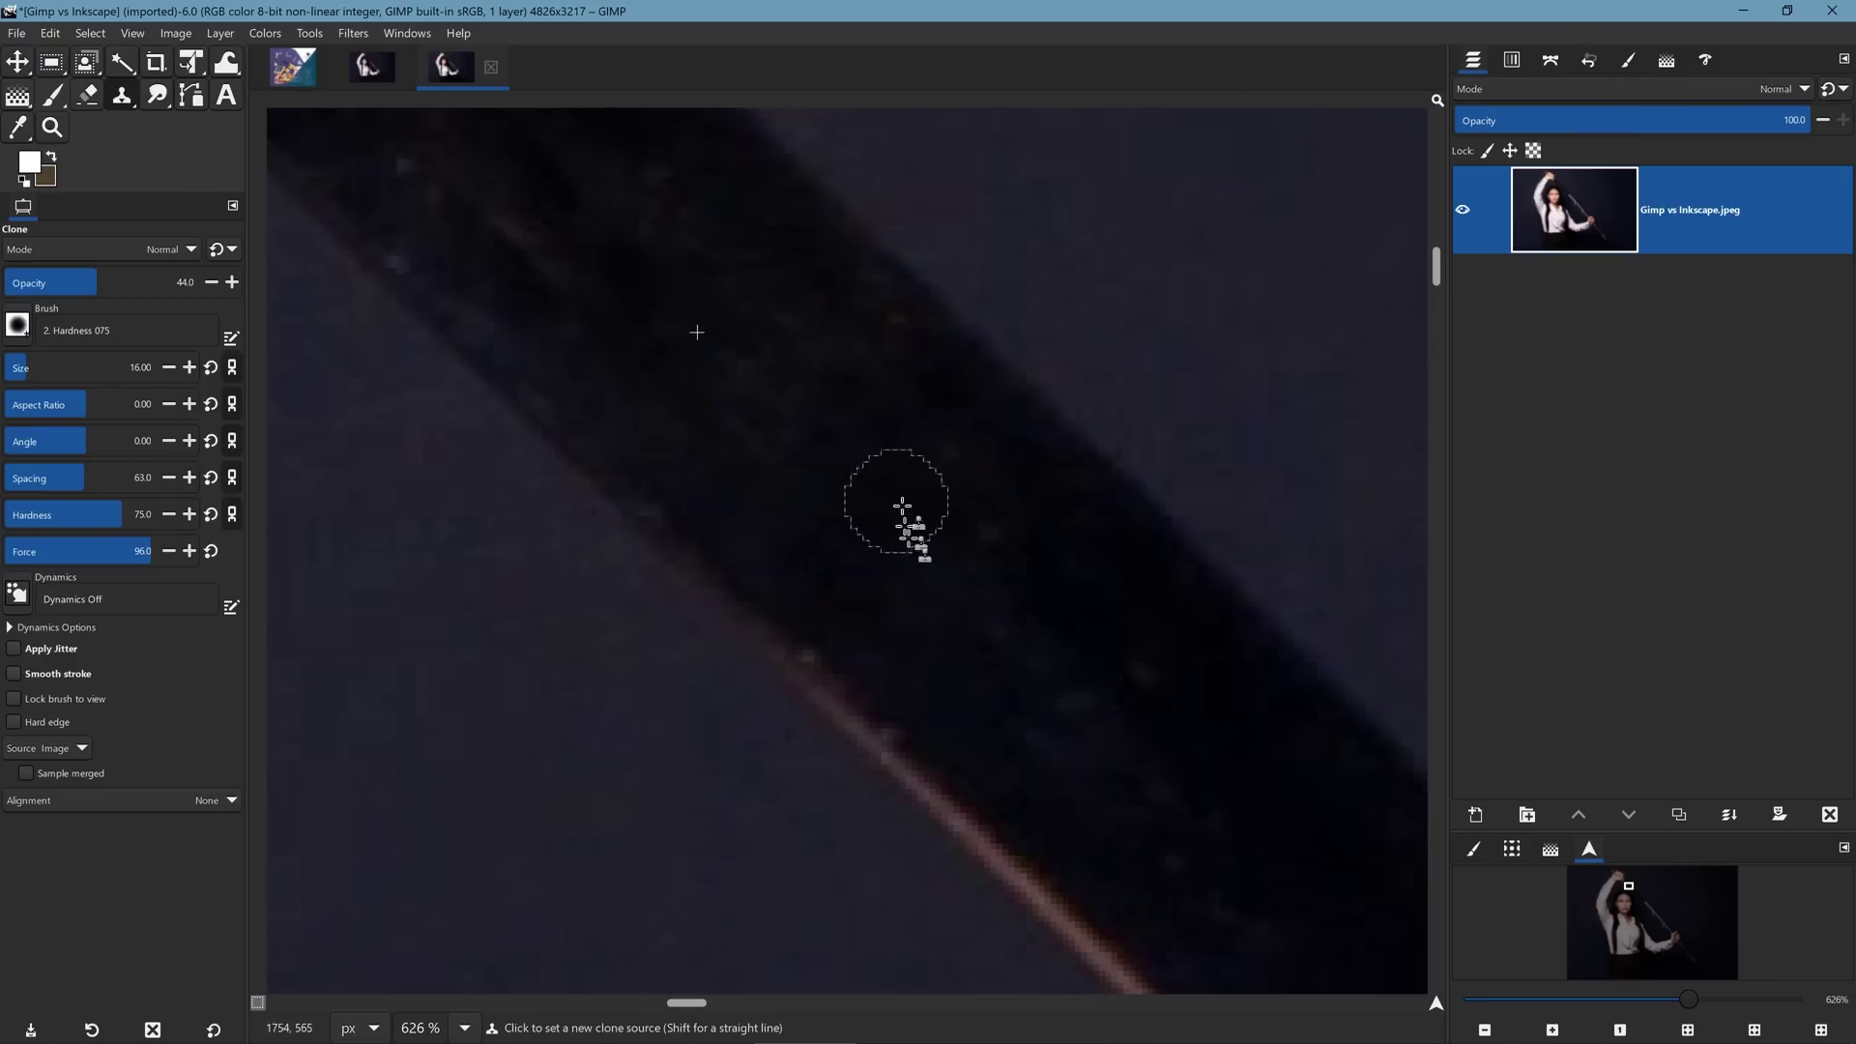
scroll(902, 526, "down", 5)
left_click_drag(1075, 785, 879, 397)
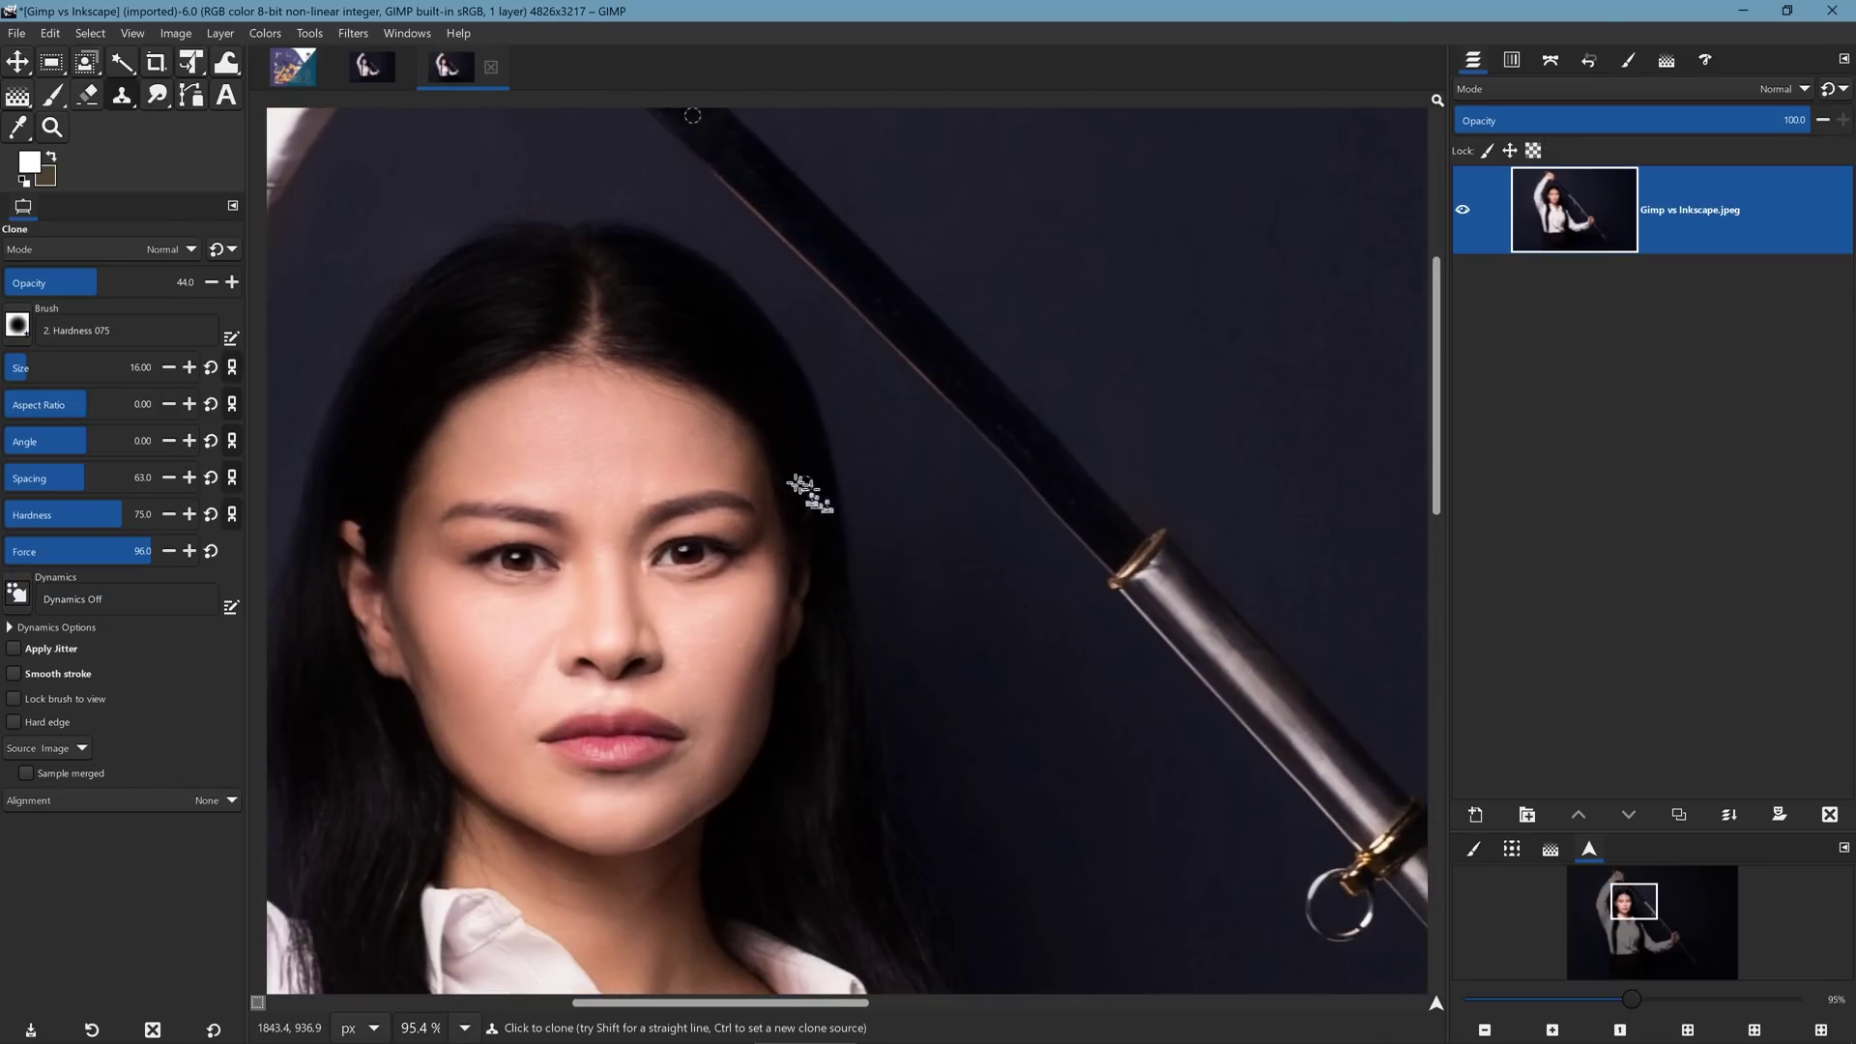
left_click_drag(787, 489, 913, 460)
Zoom in closer and shrink the clone brush to size 1.
scroll(912, 461, "down", 5)
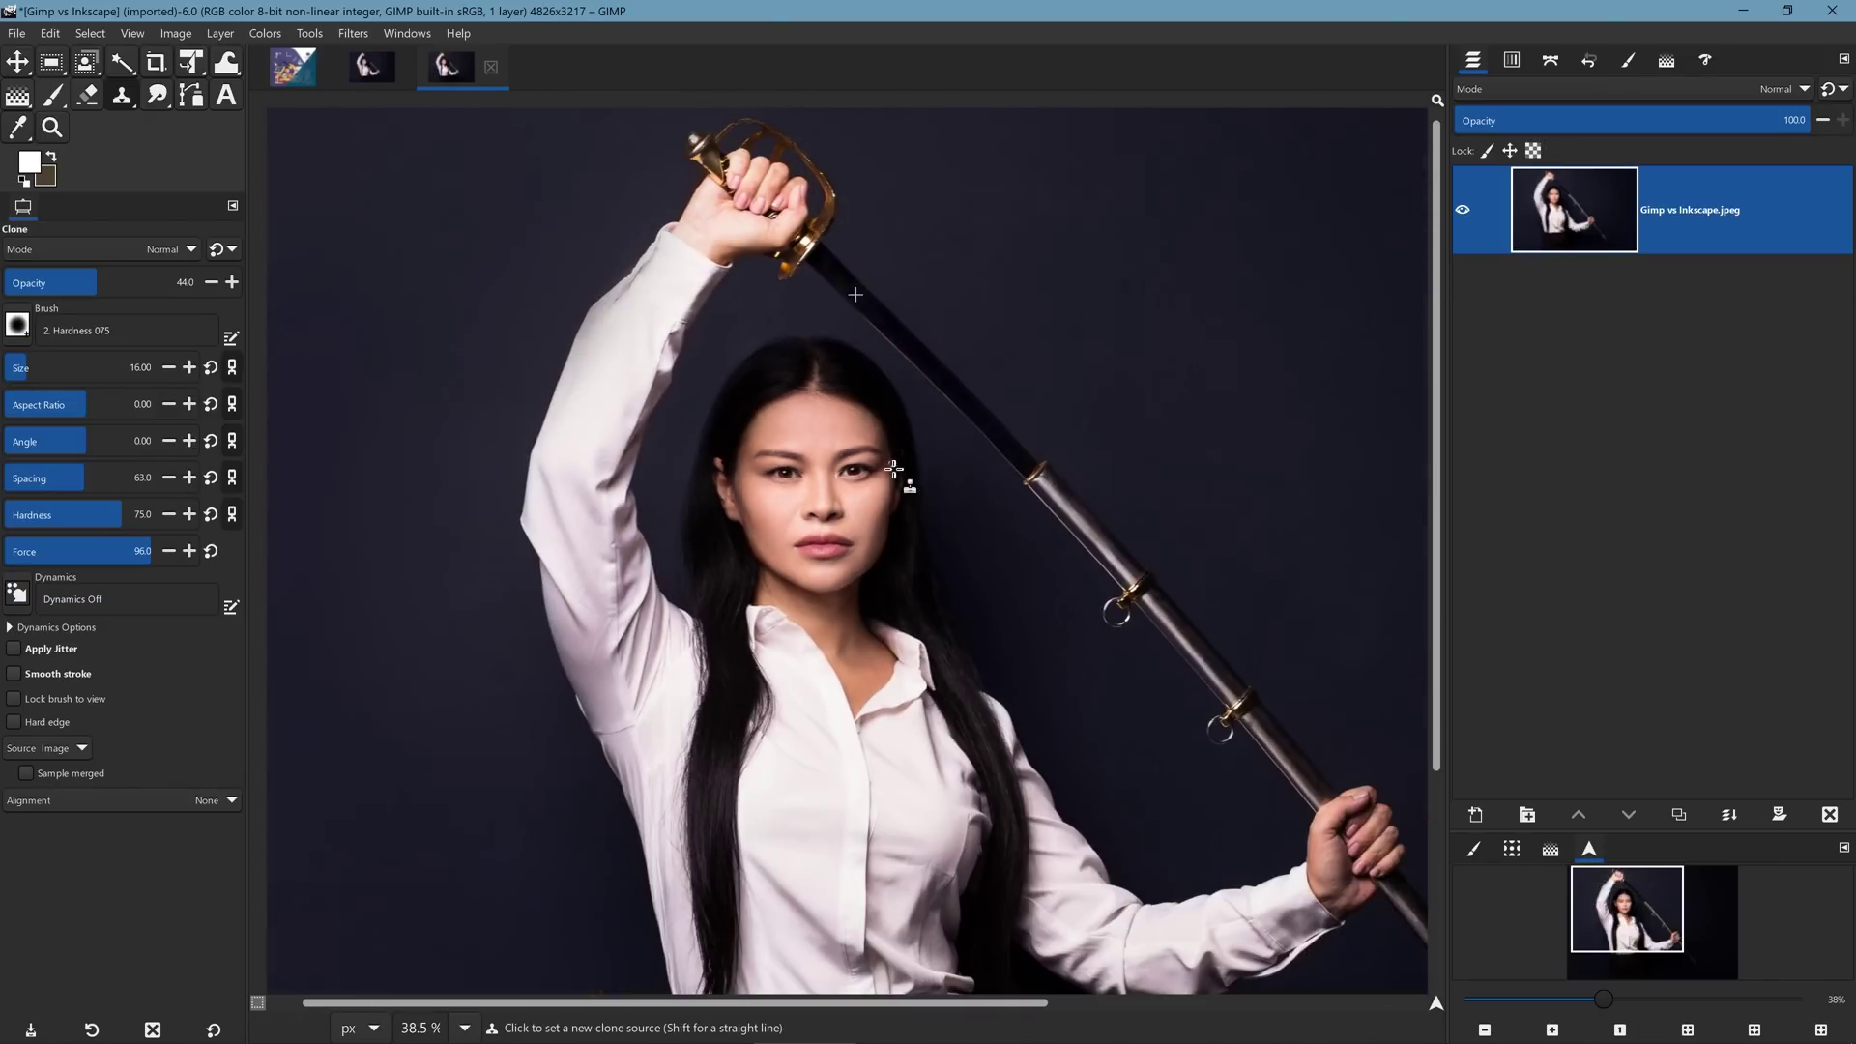
scroll(904, 459, "up", 2)
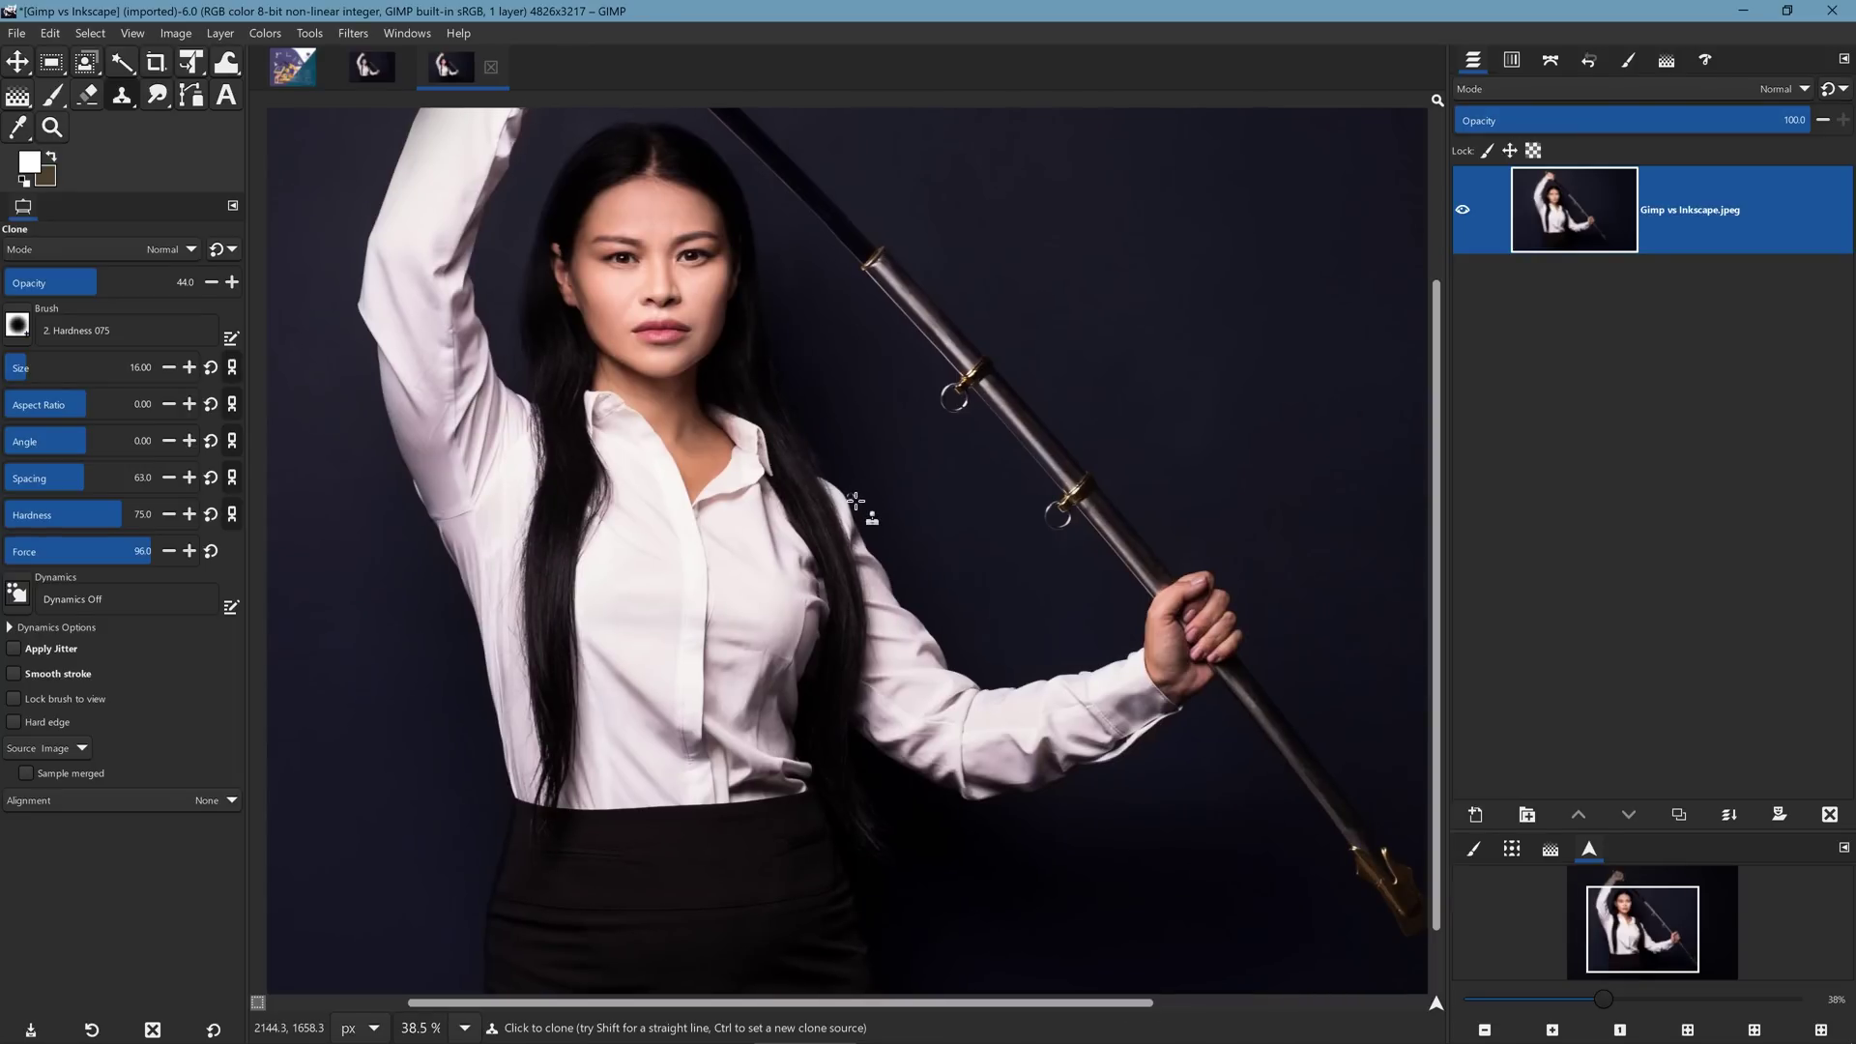
scroll(894, 290, "up", 2)
scroll(894, 290, "up", 8)
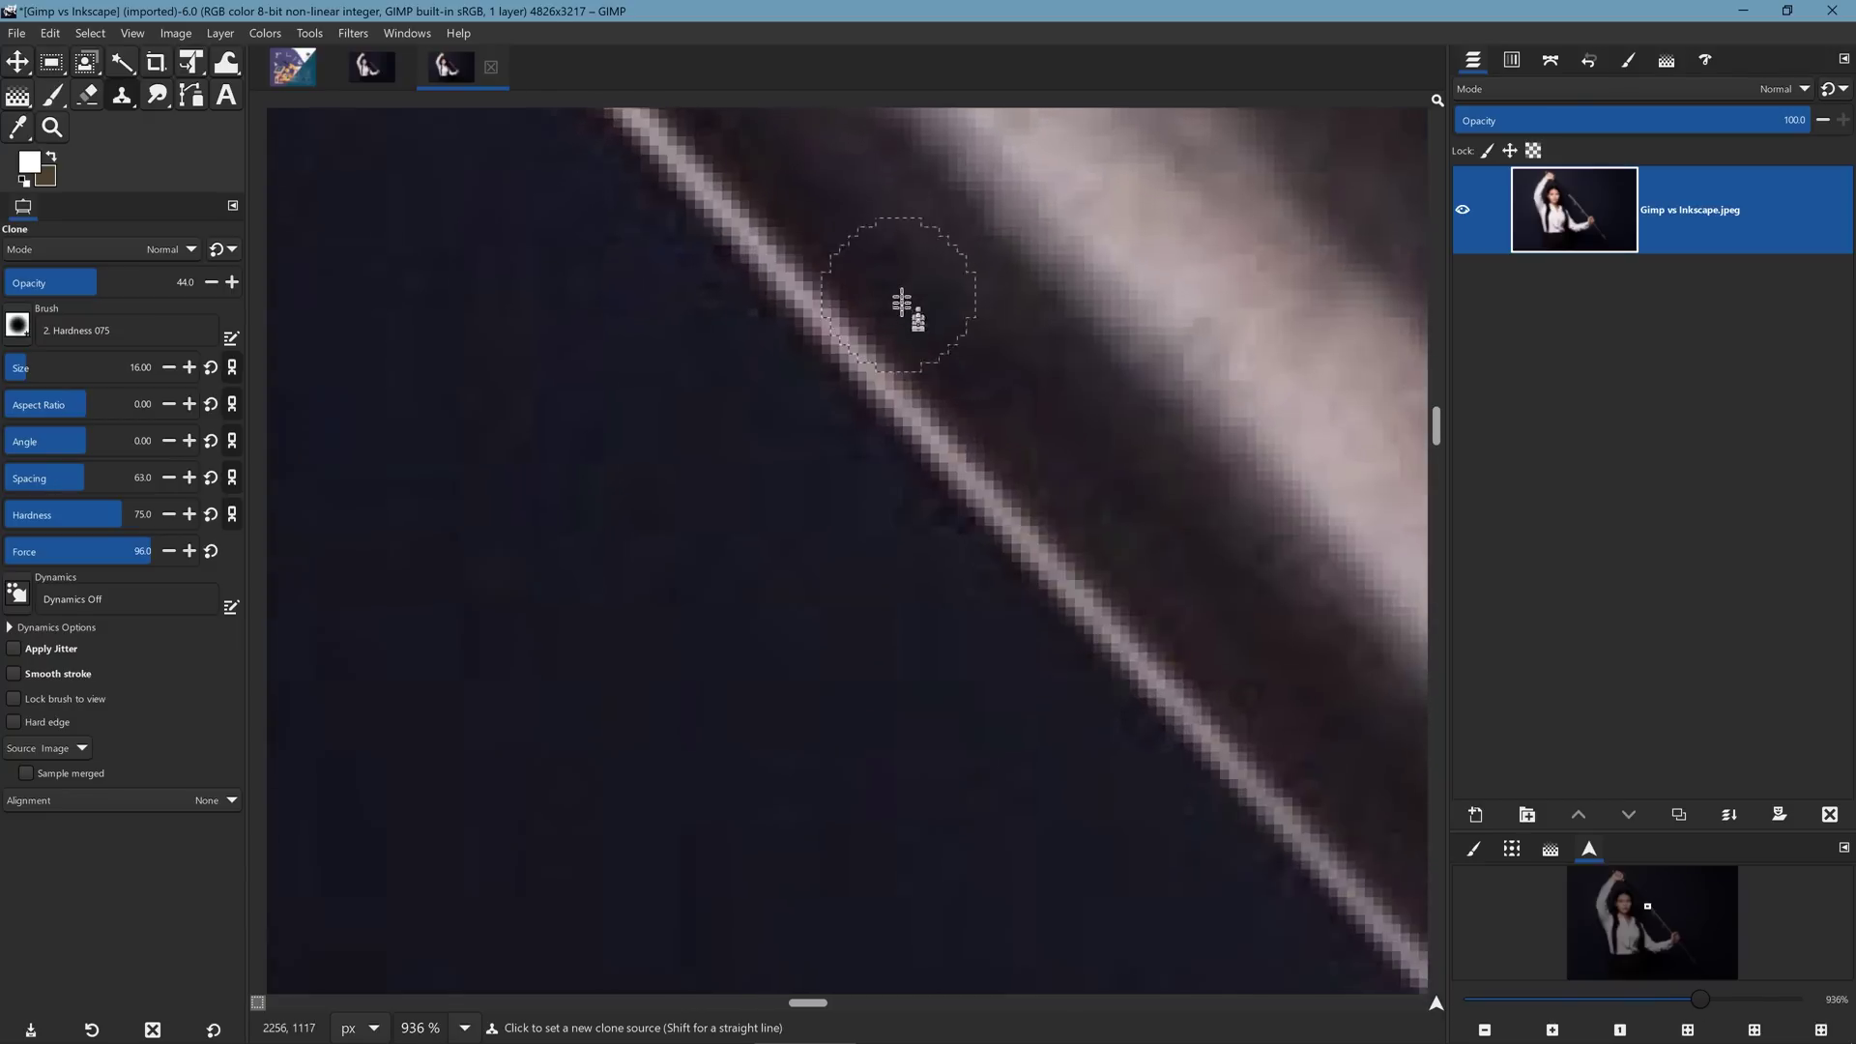
scroll(901, 303, "up", 3)
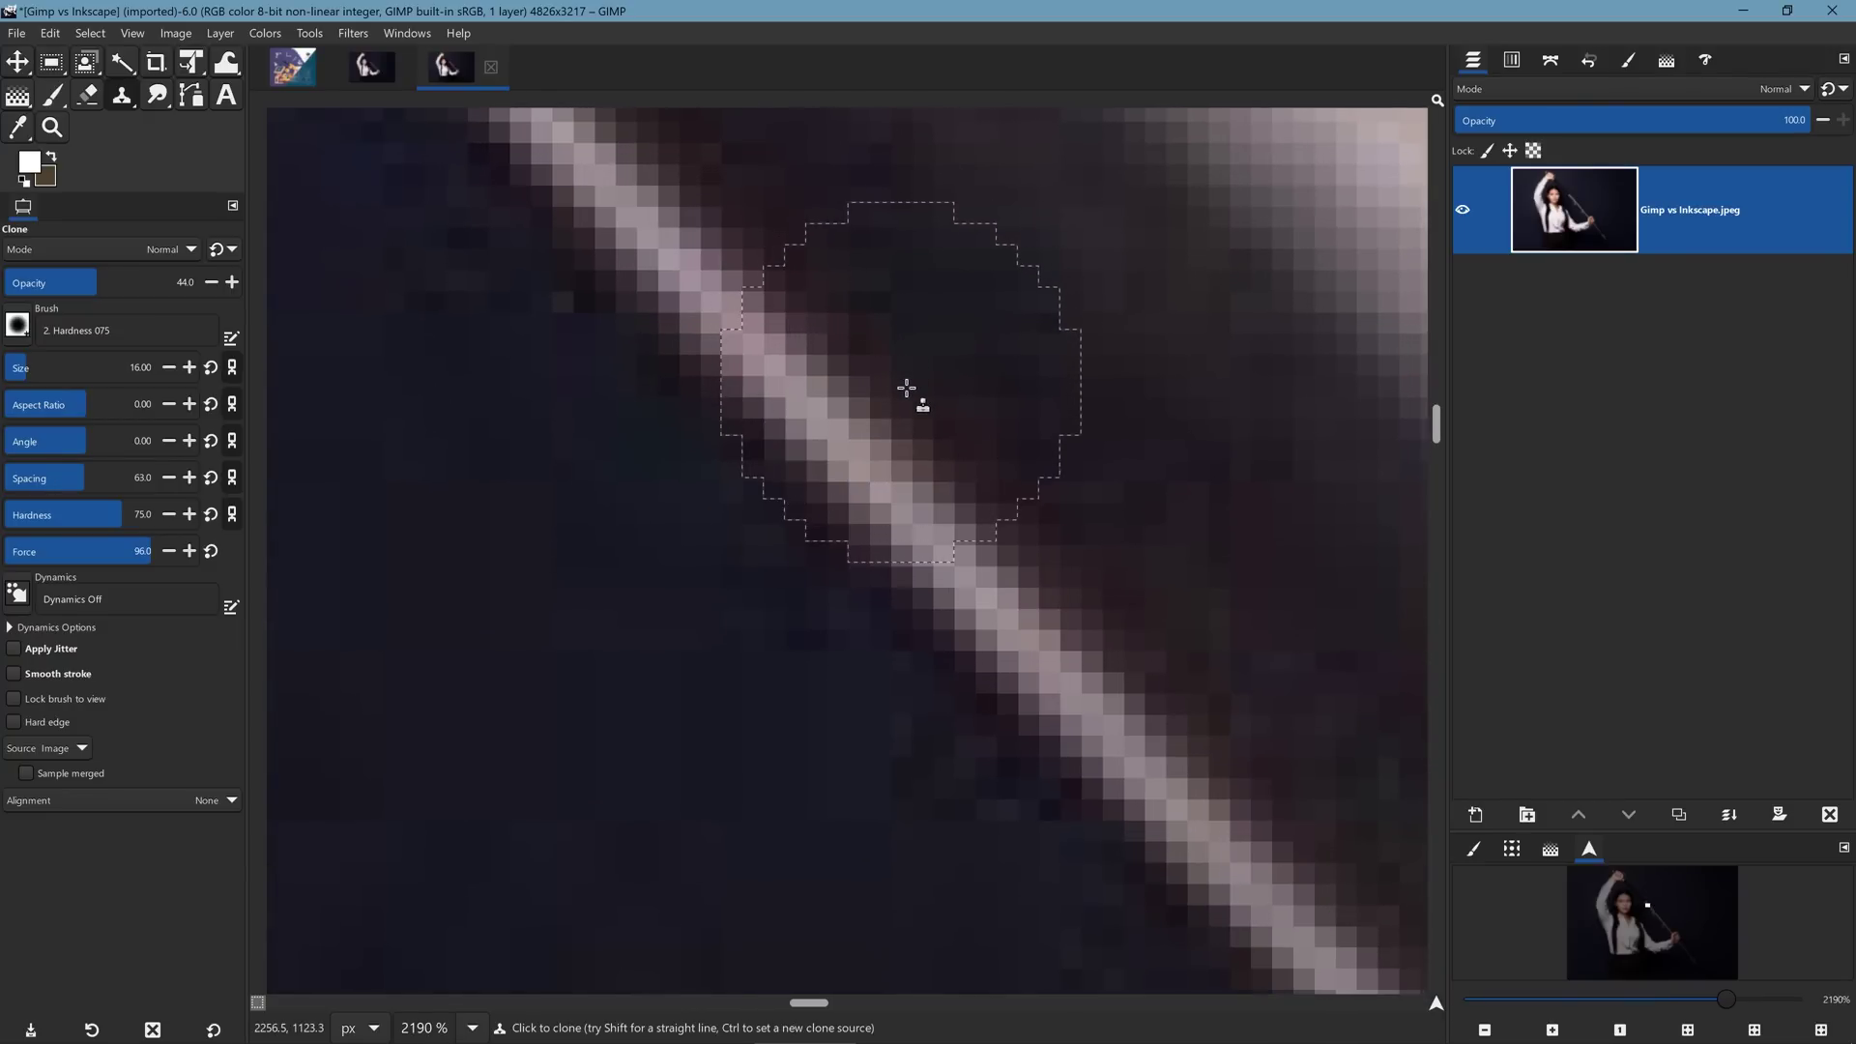
key("bracketleft")
key("bracketleft")
key("bracketleft")
key("bracketleft")
key("bracketleft")
key("bracketleft")
key("bracketleft")
key("bracketleft")
key("bracketleft")
key("bracketleft")
key("bracketleft")
key("bracketleft")
key("bracketleft")
key("bracketleft")
key("bracketleft")
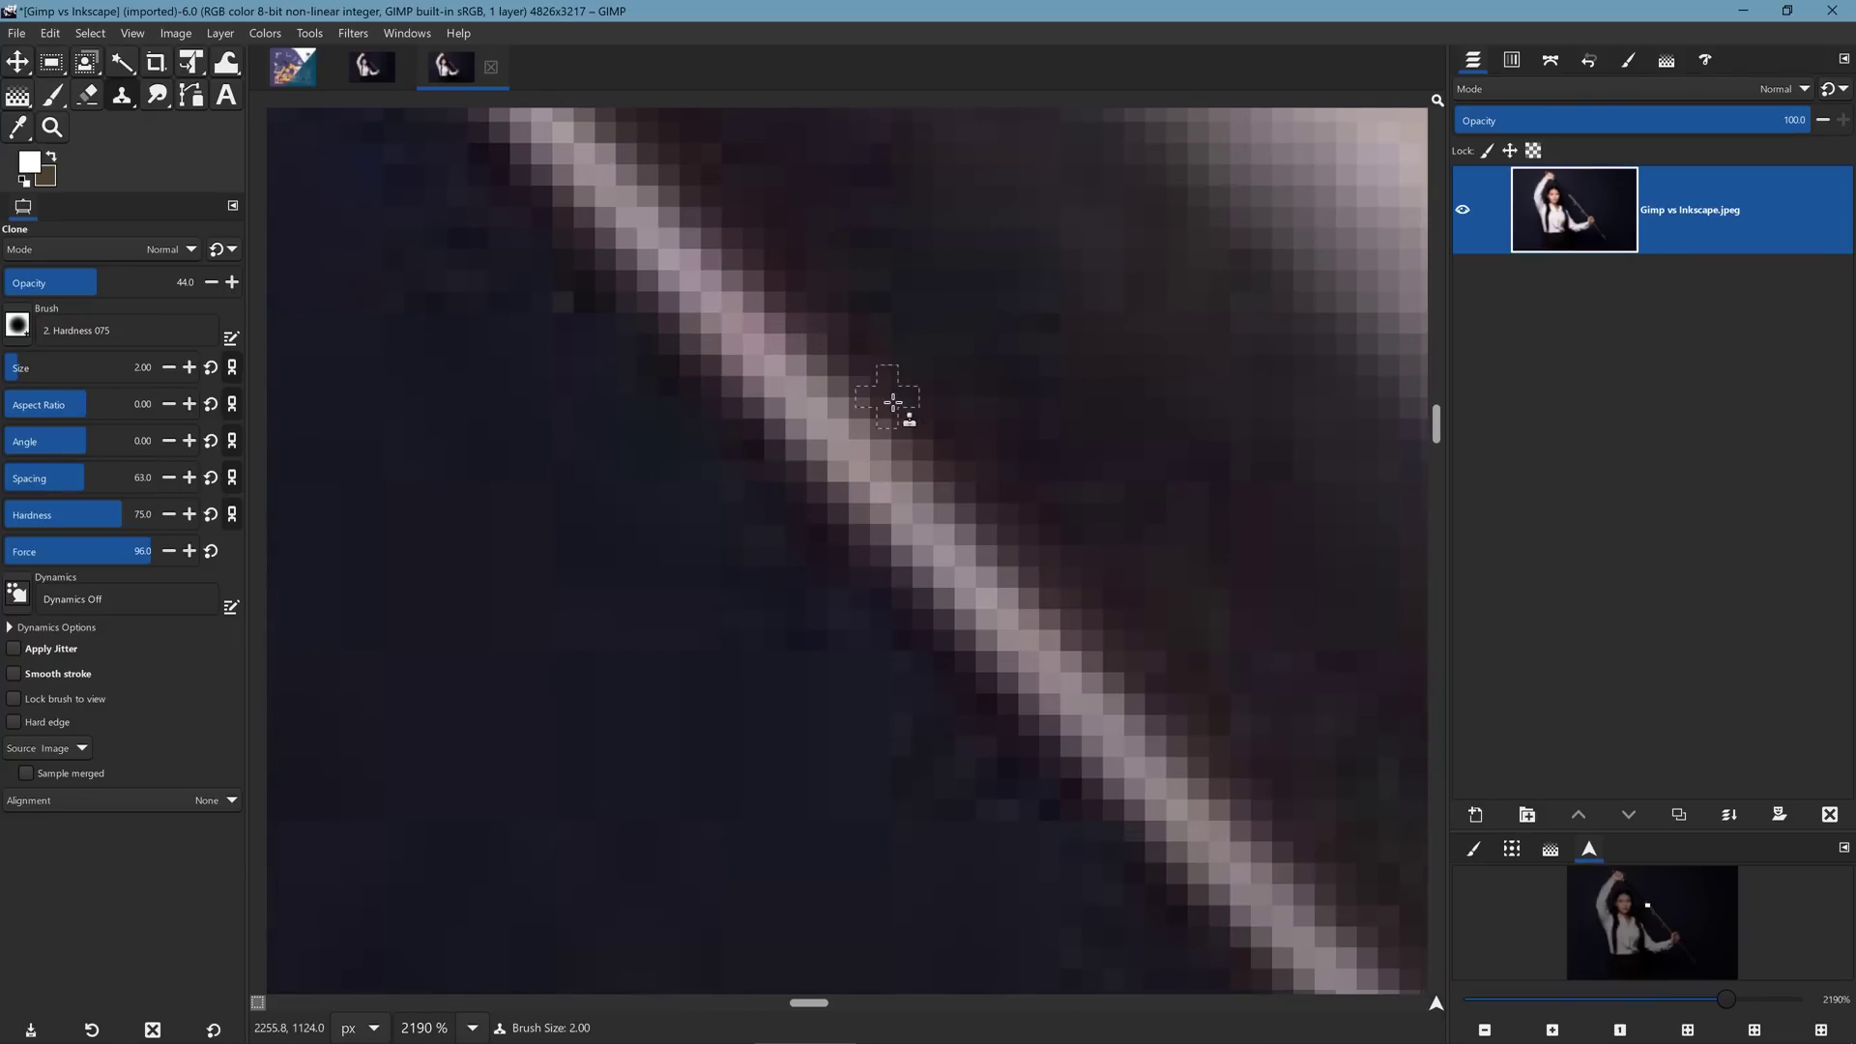
scroll(867, 406, "up", 7)
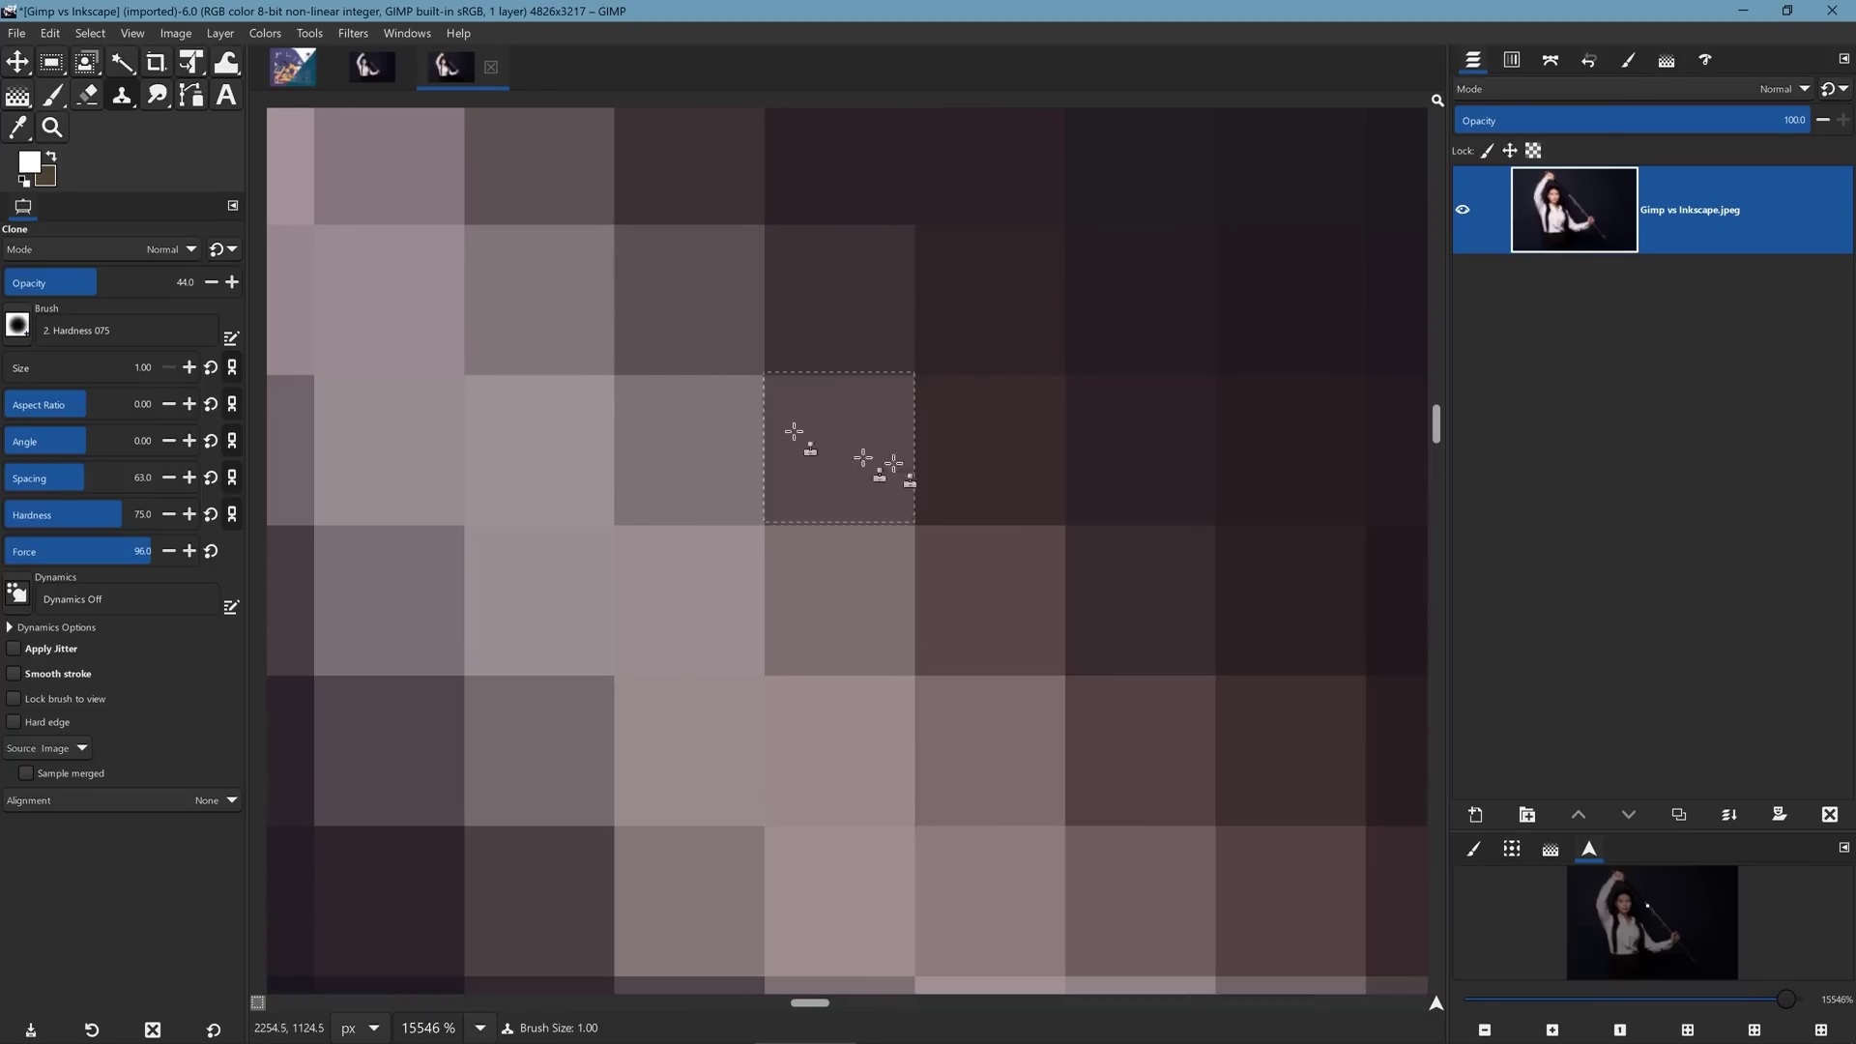
scroll(964, 449, "down", 2)
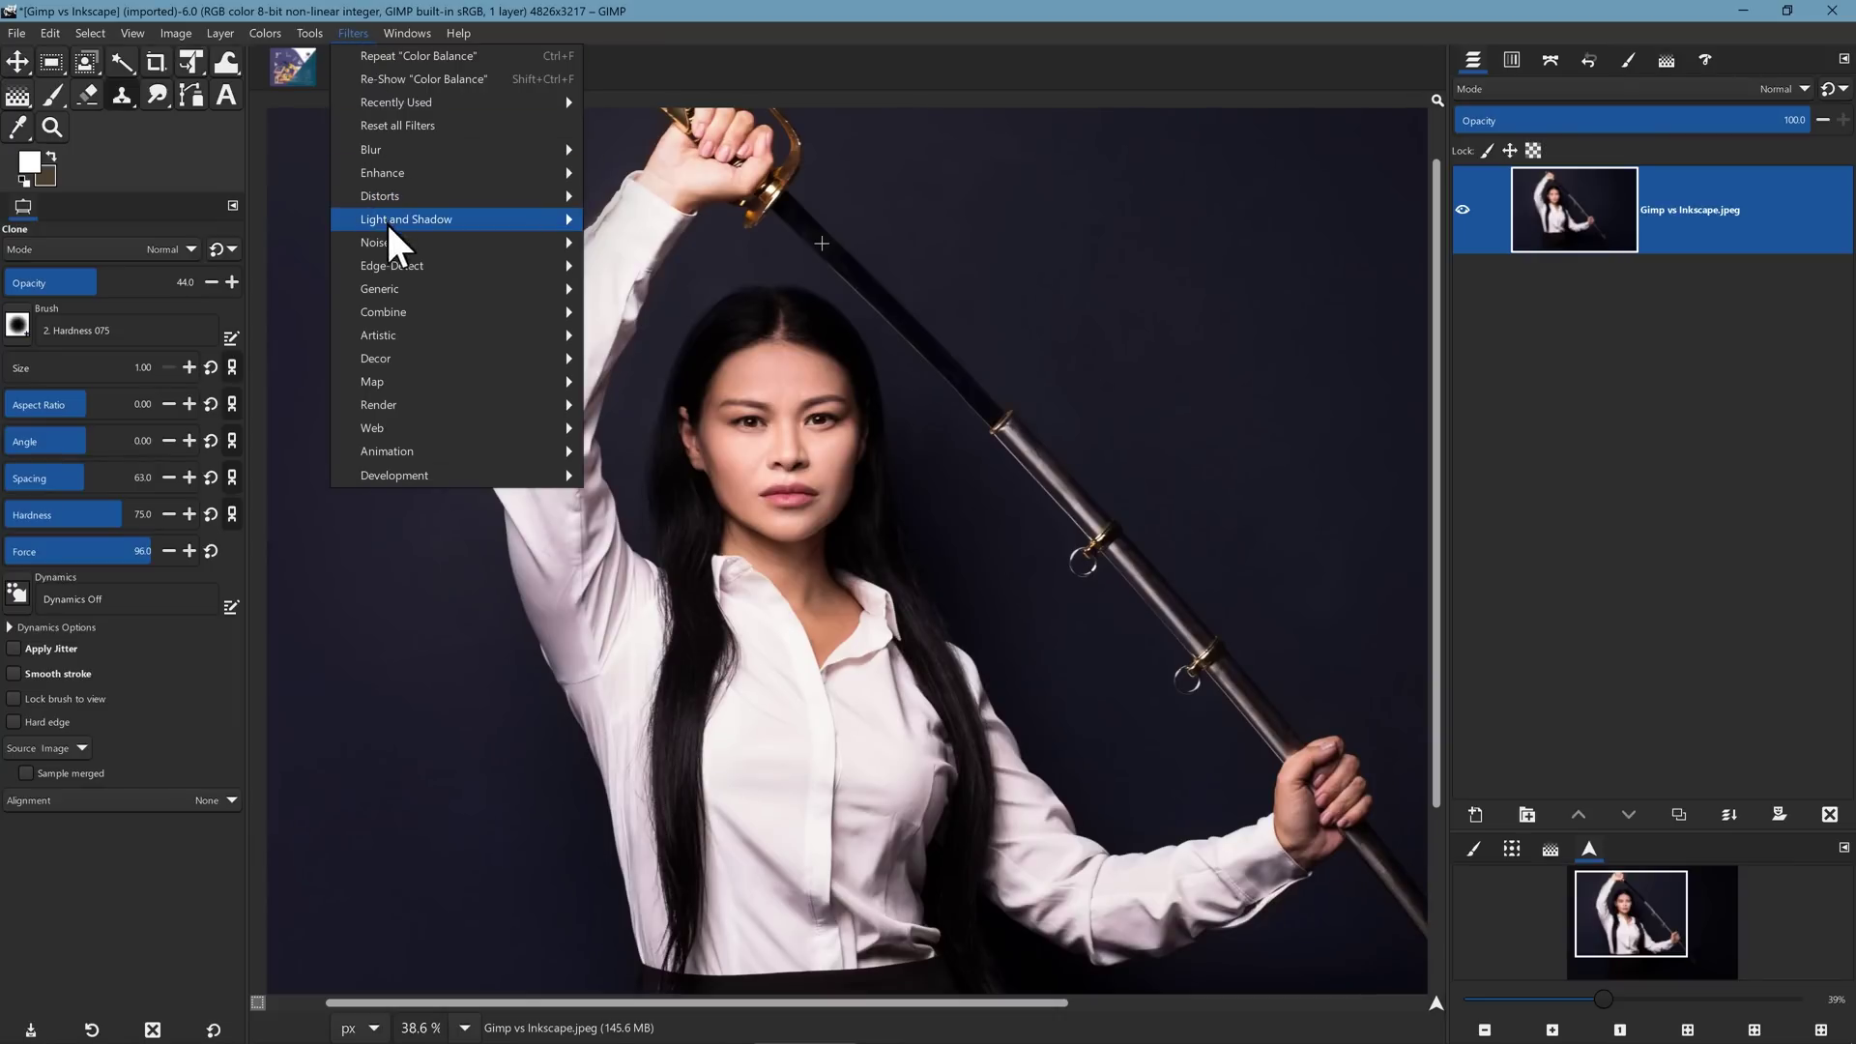
Apply the Newsprint filter from Recently Used to the woman's photo and inspect the halftone dots.
mouse_move(394, 221)
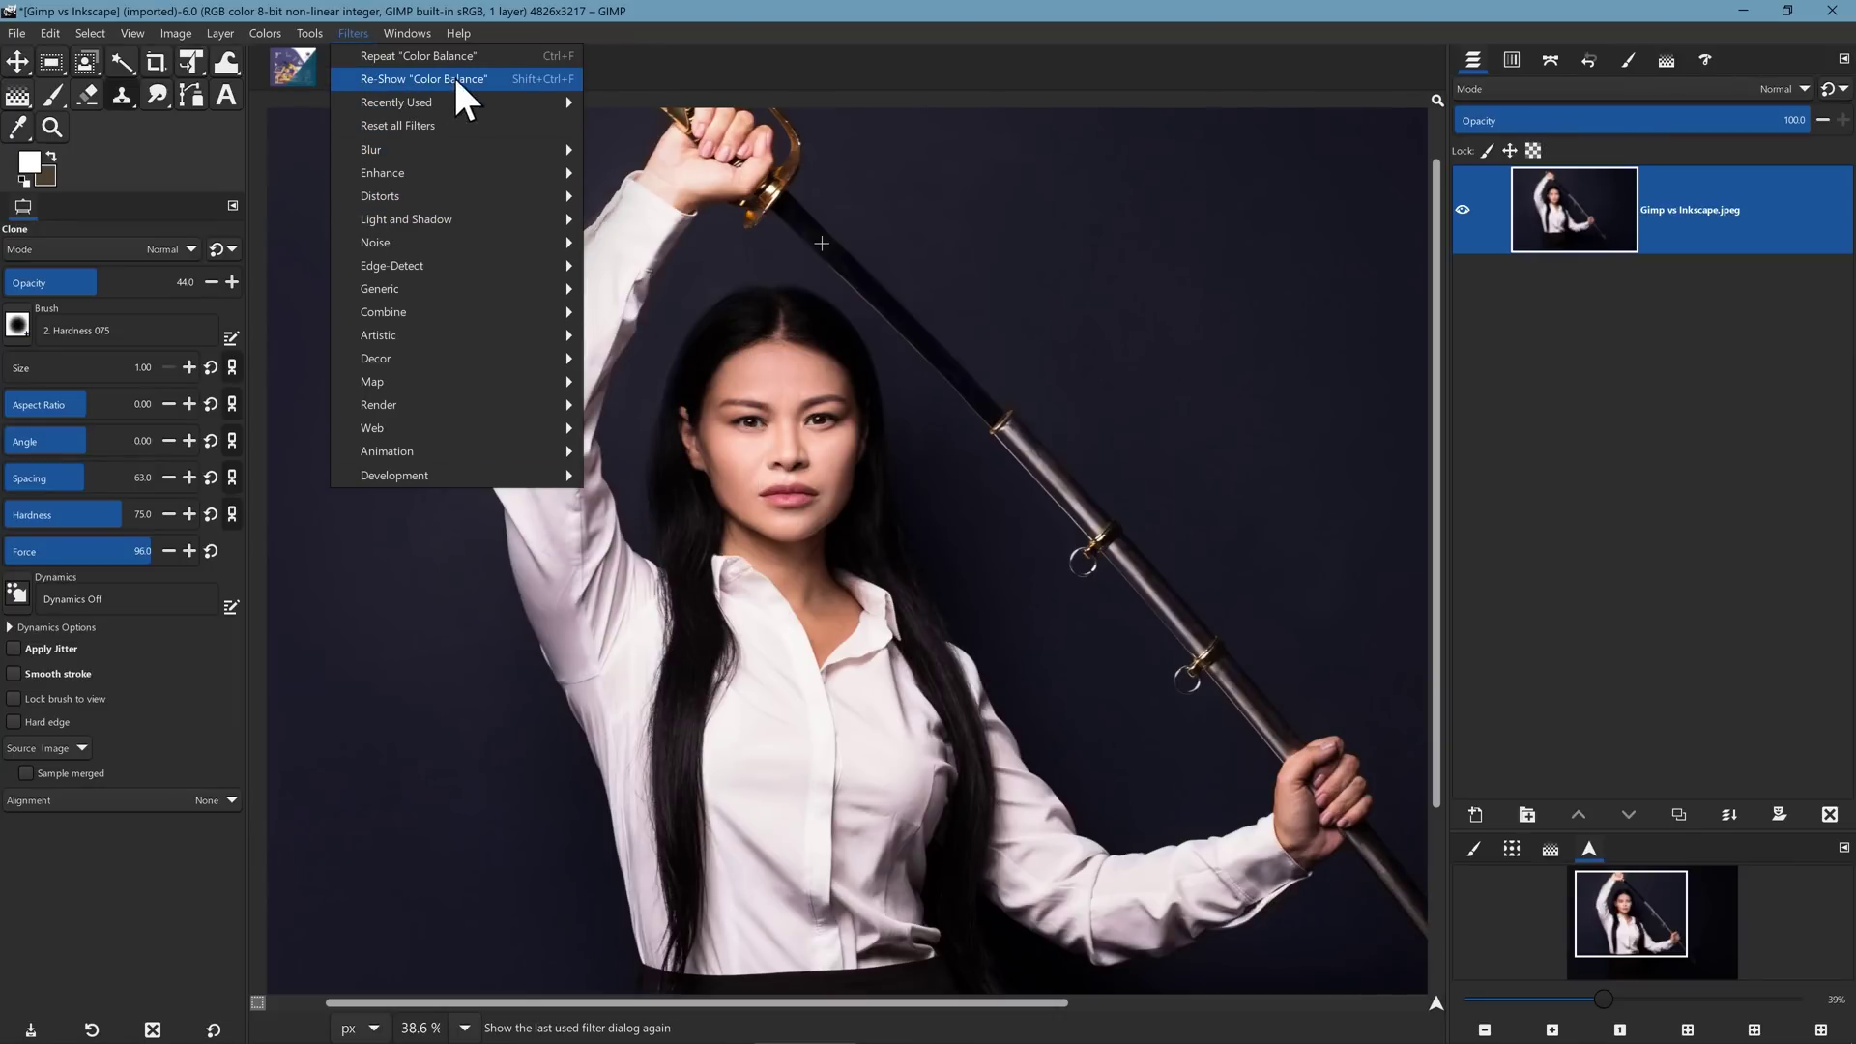
mouse_move(444, 99)
left_click(642, 126)
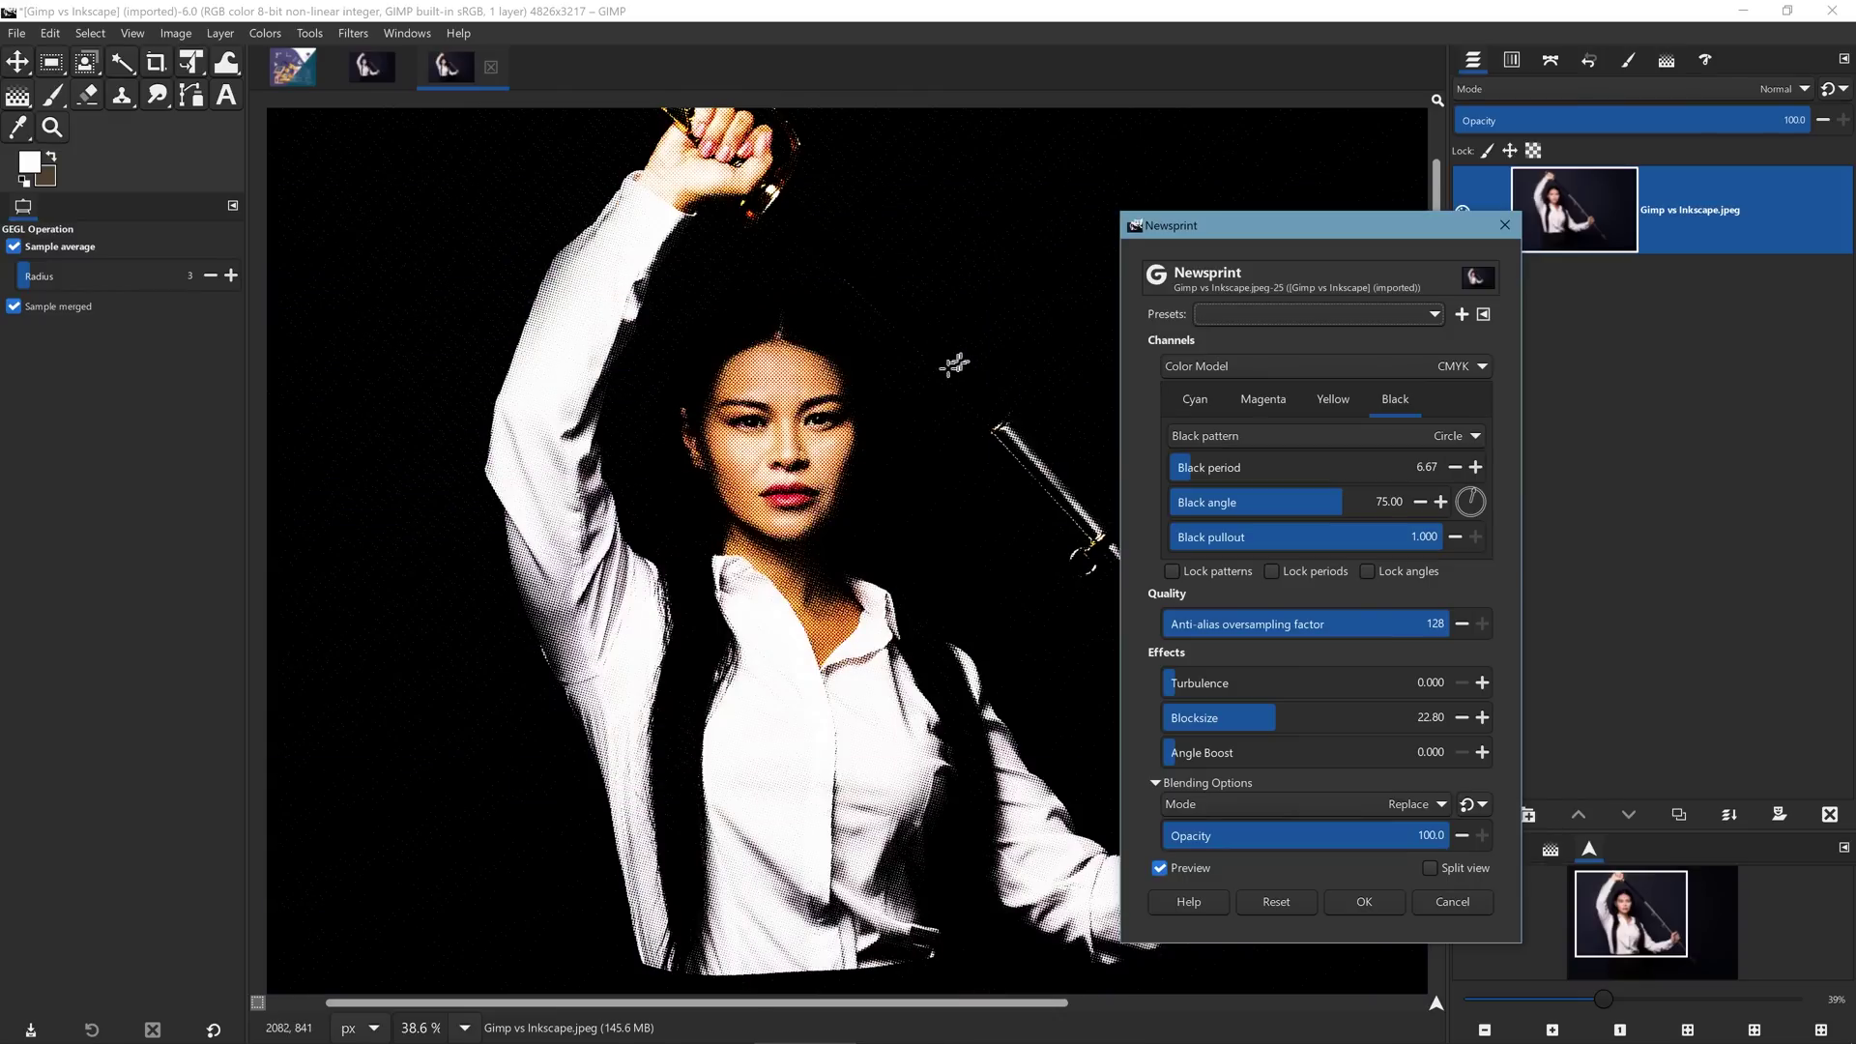
scroll(846, 380, "up", 5)
scroll(795, 442, "up", 2)
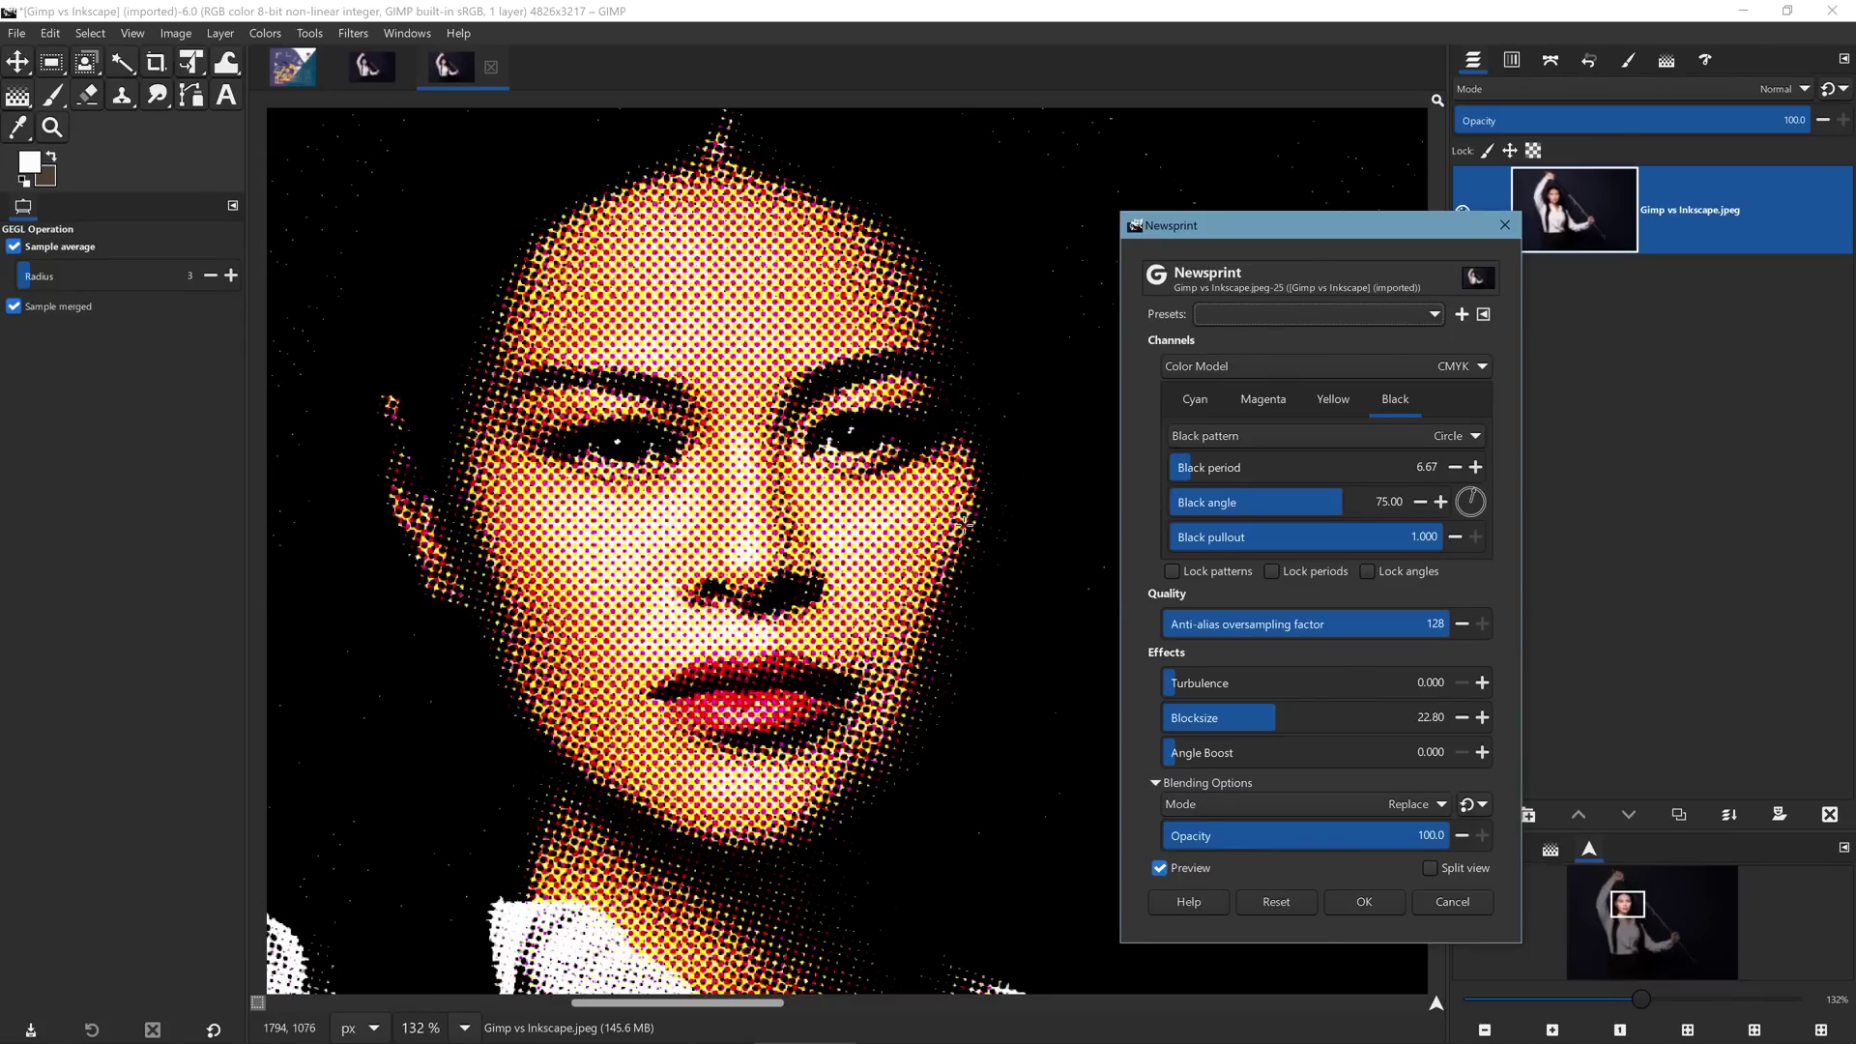
left_click(1364, 902)
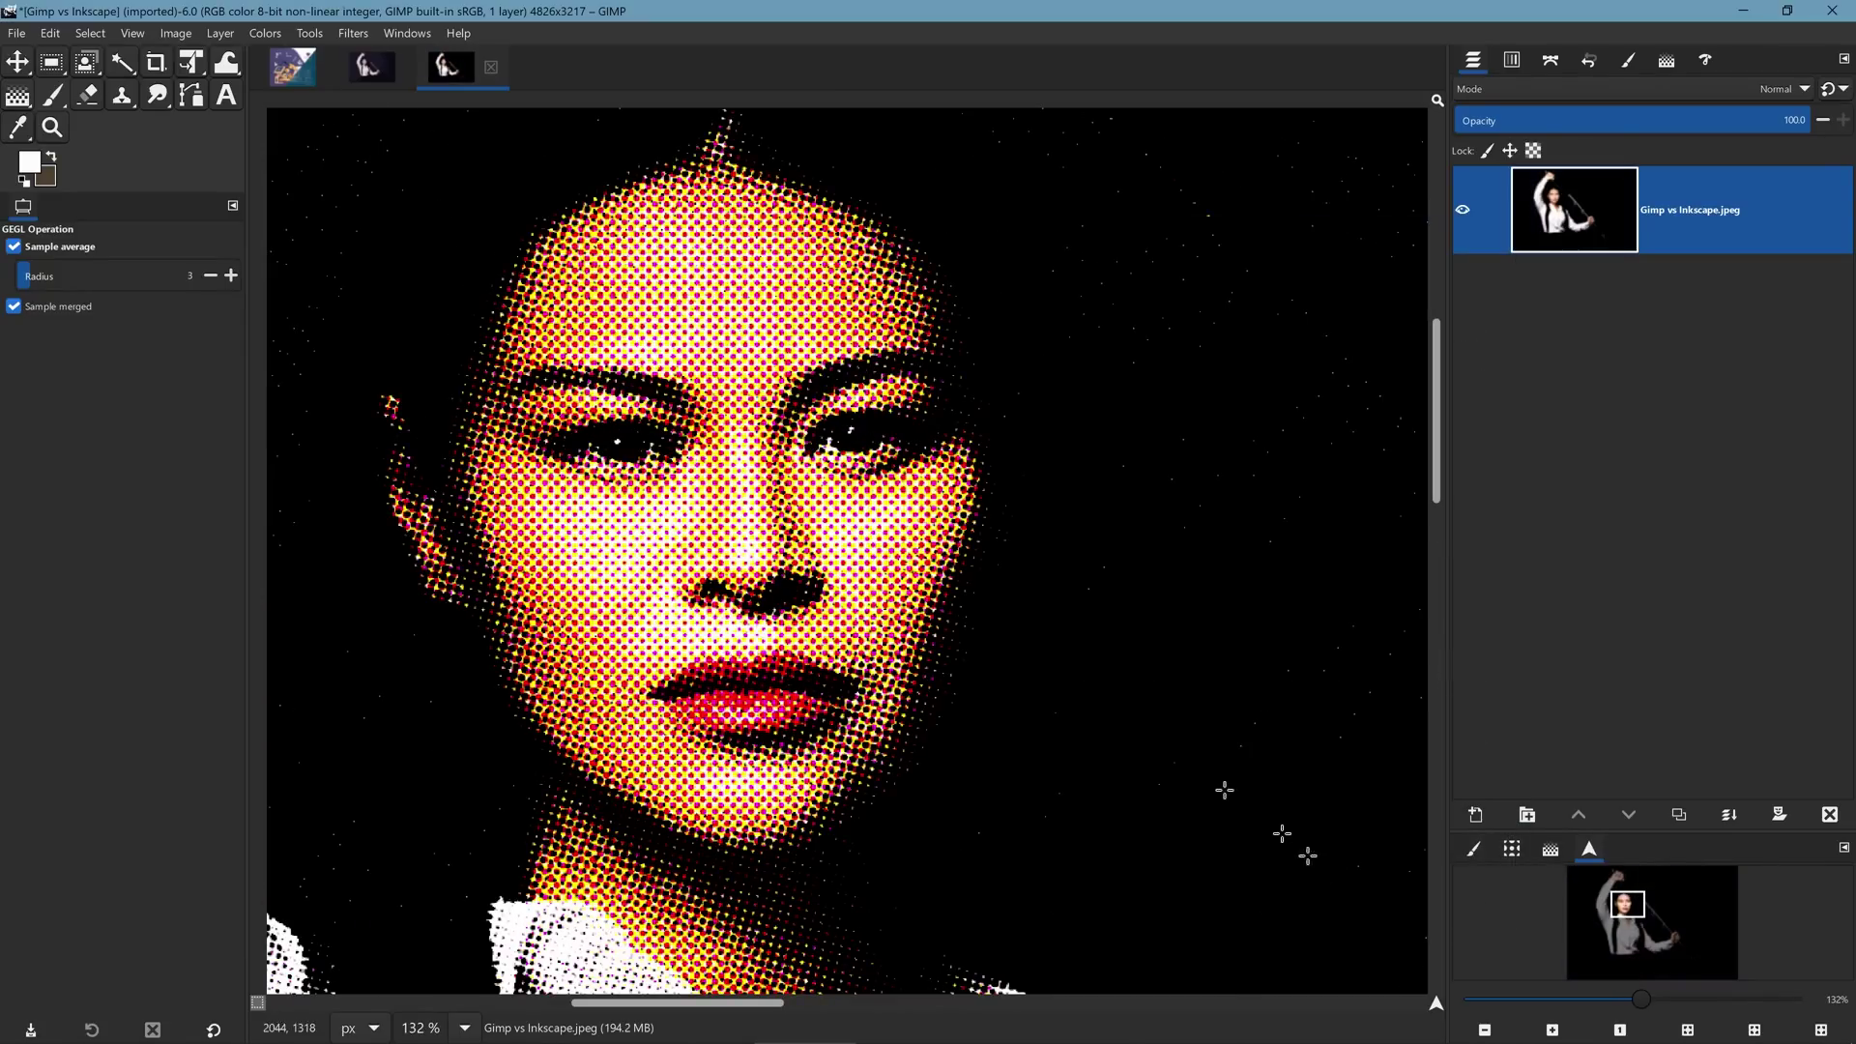
scroll(1007, 637, "down", 5)
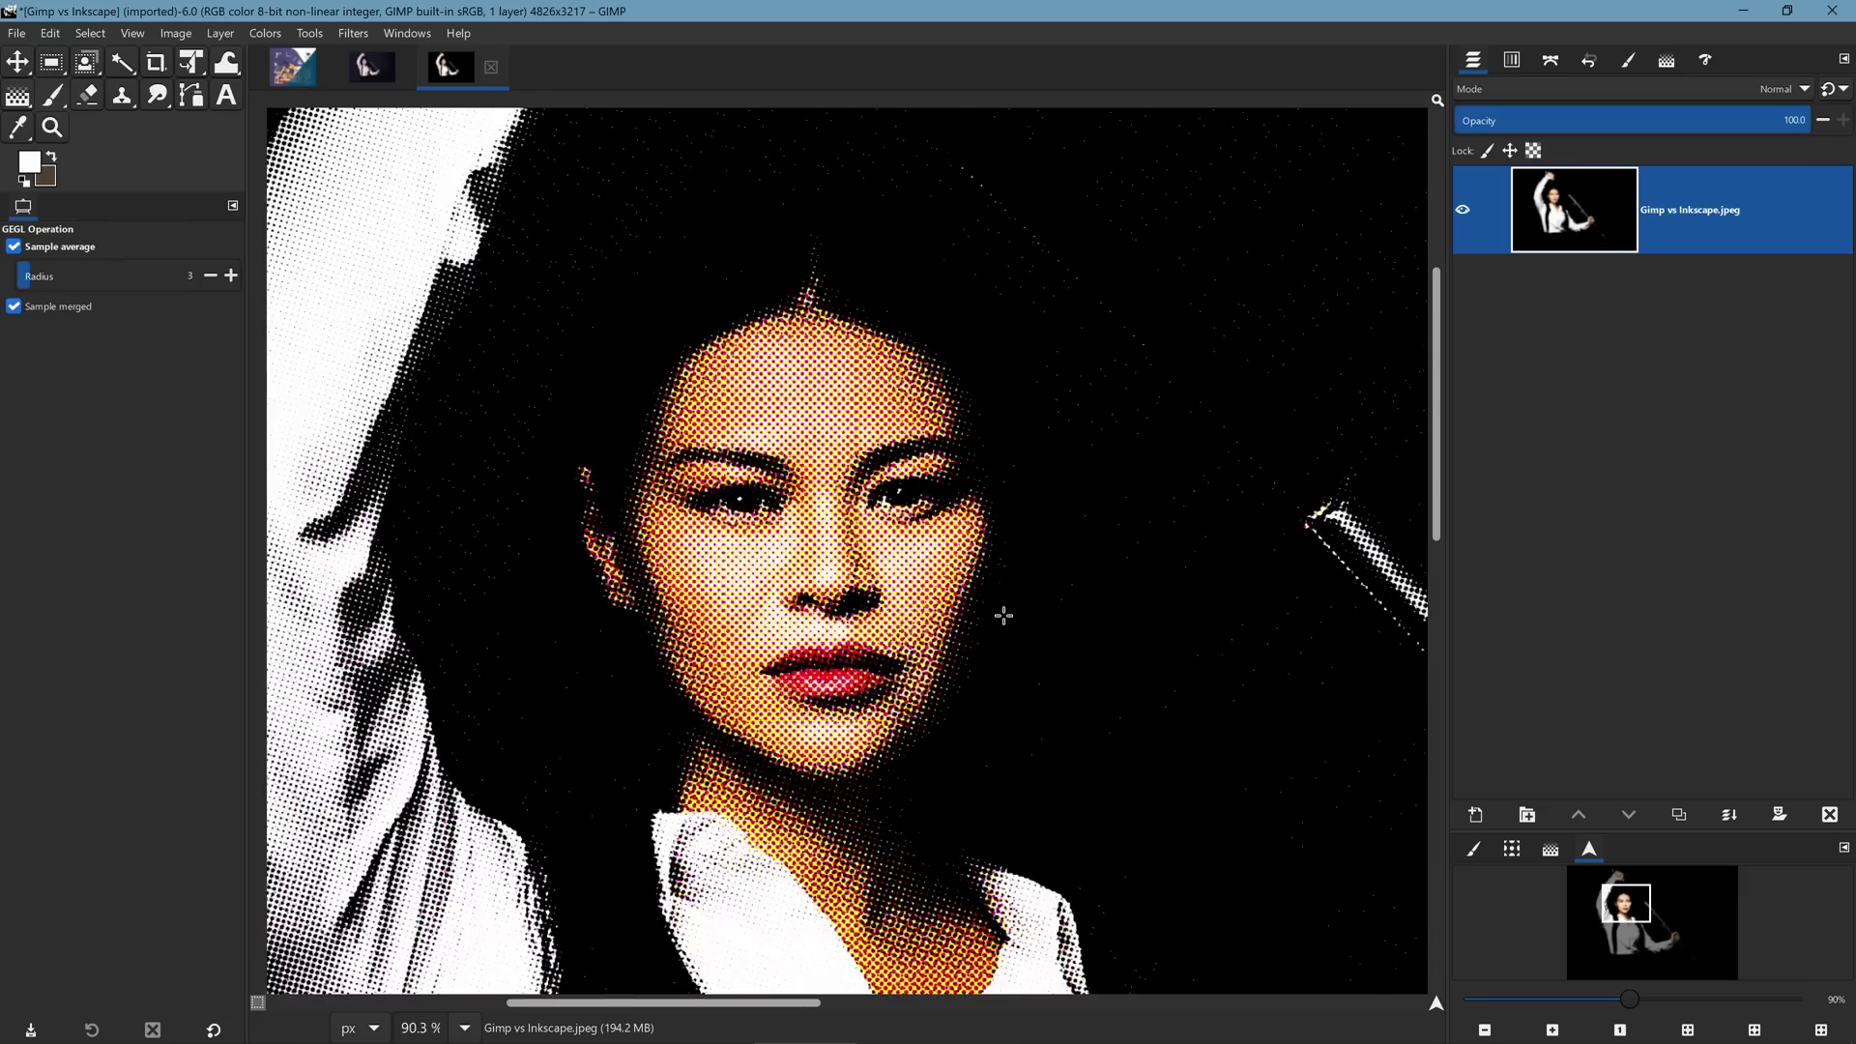
left_click_drag(1032, 588, 931, 489)
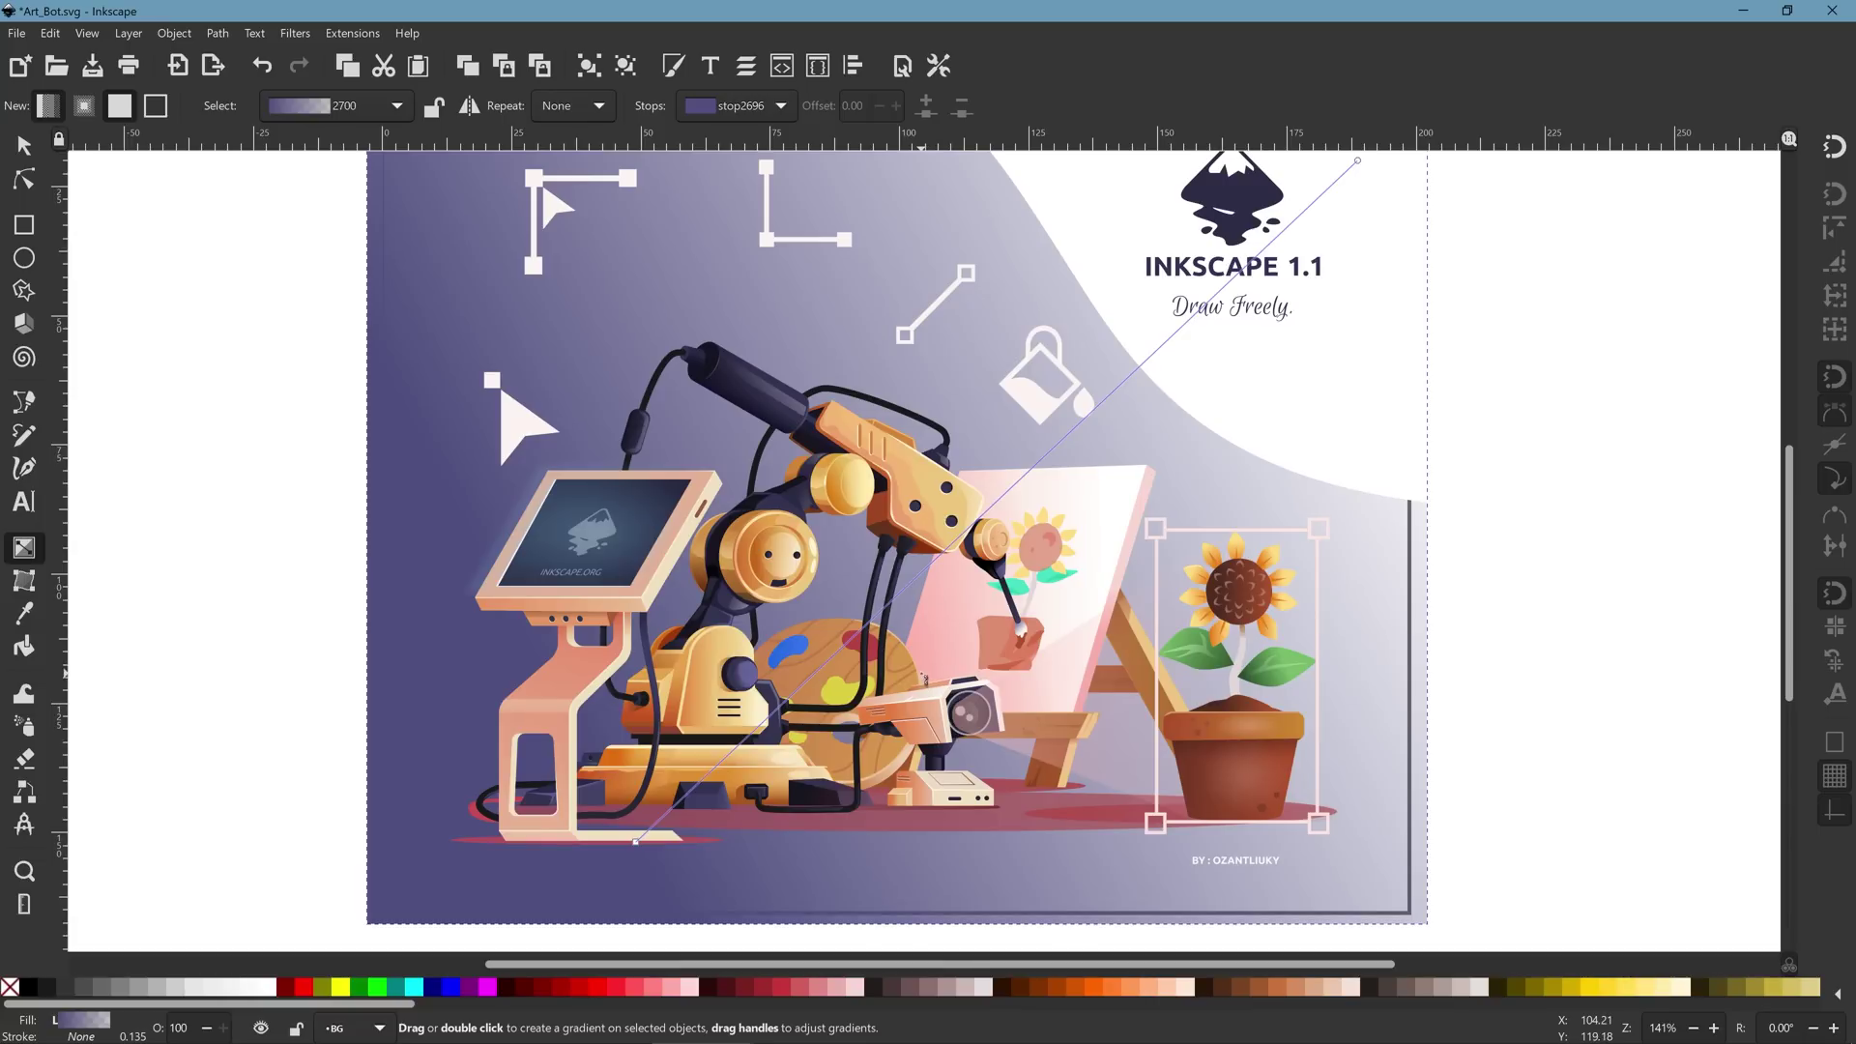
scroll(923, 669, "up", 2)
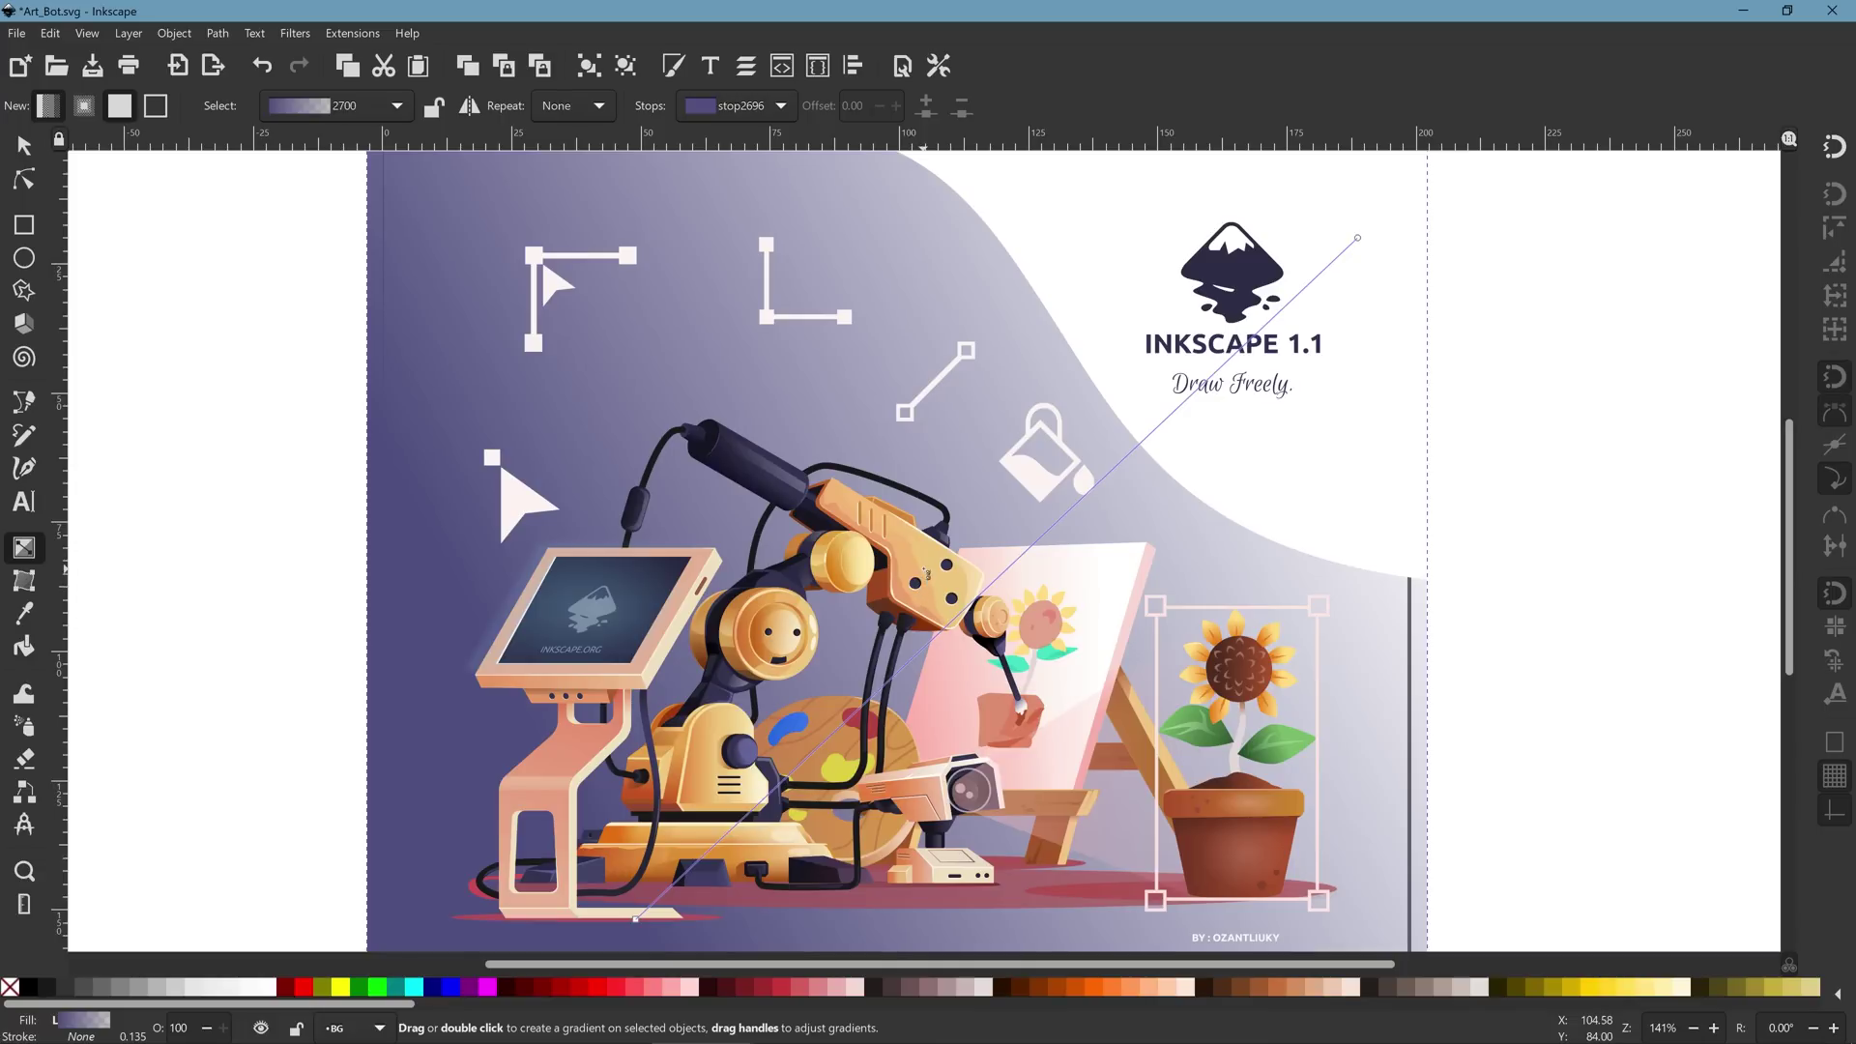
scroll(824, 577, "up", 2)
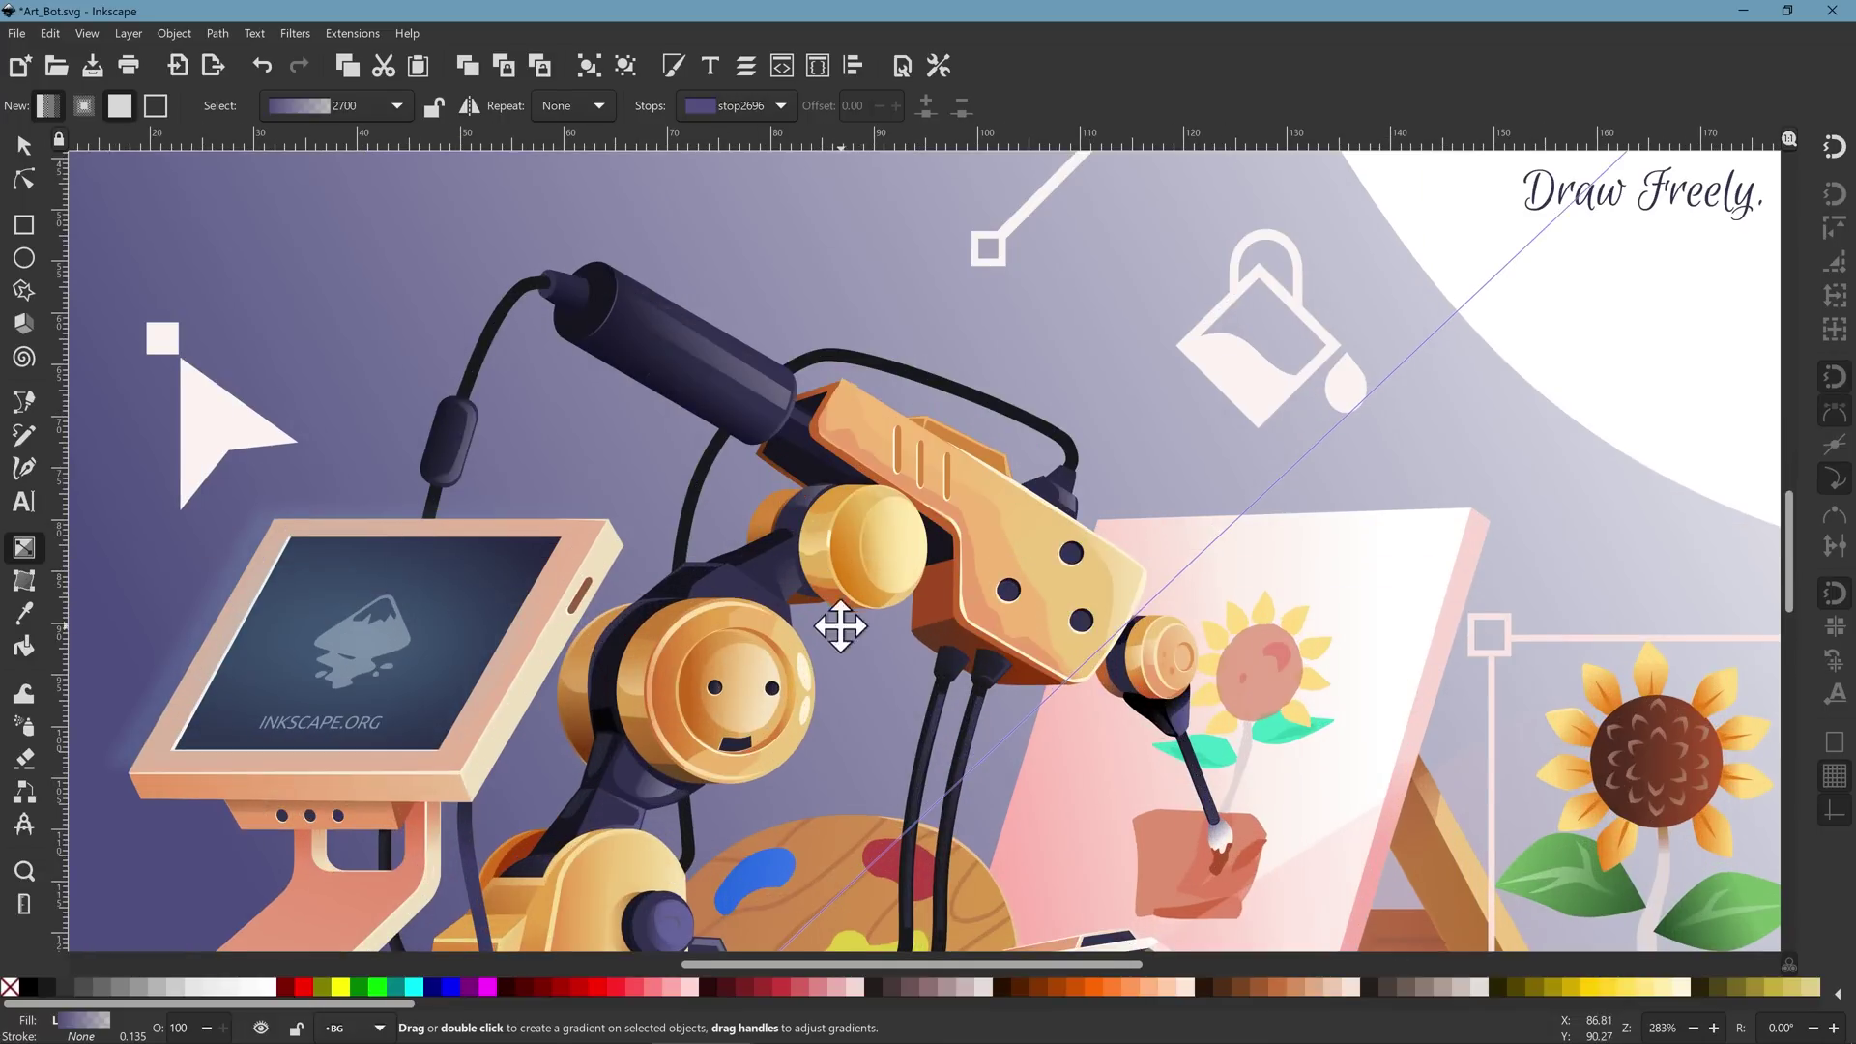
scroll(840, 623, "down", 2)
scroll(773, 590, "up", 5)
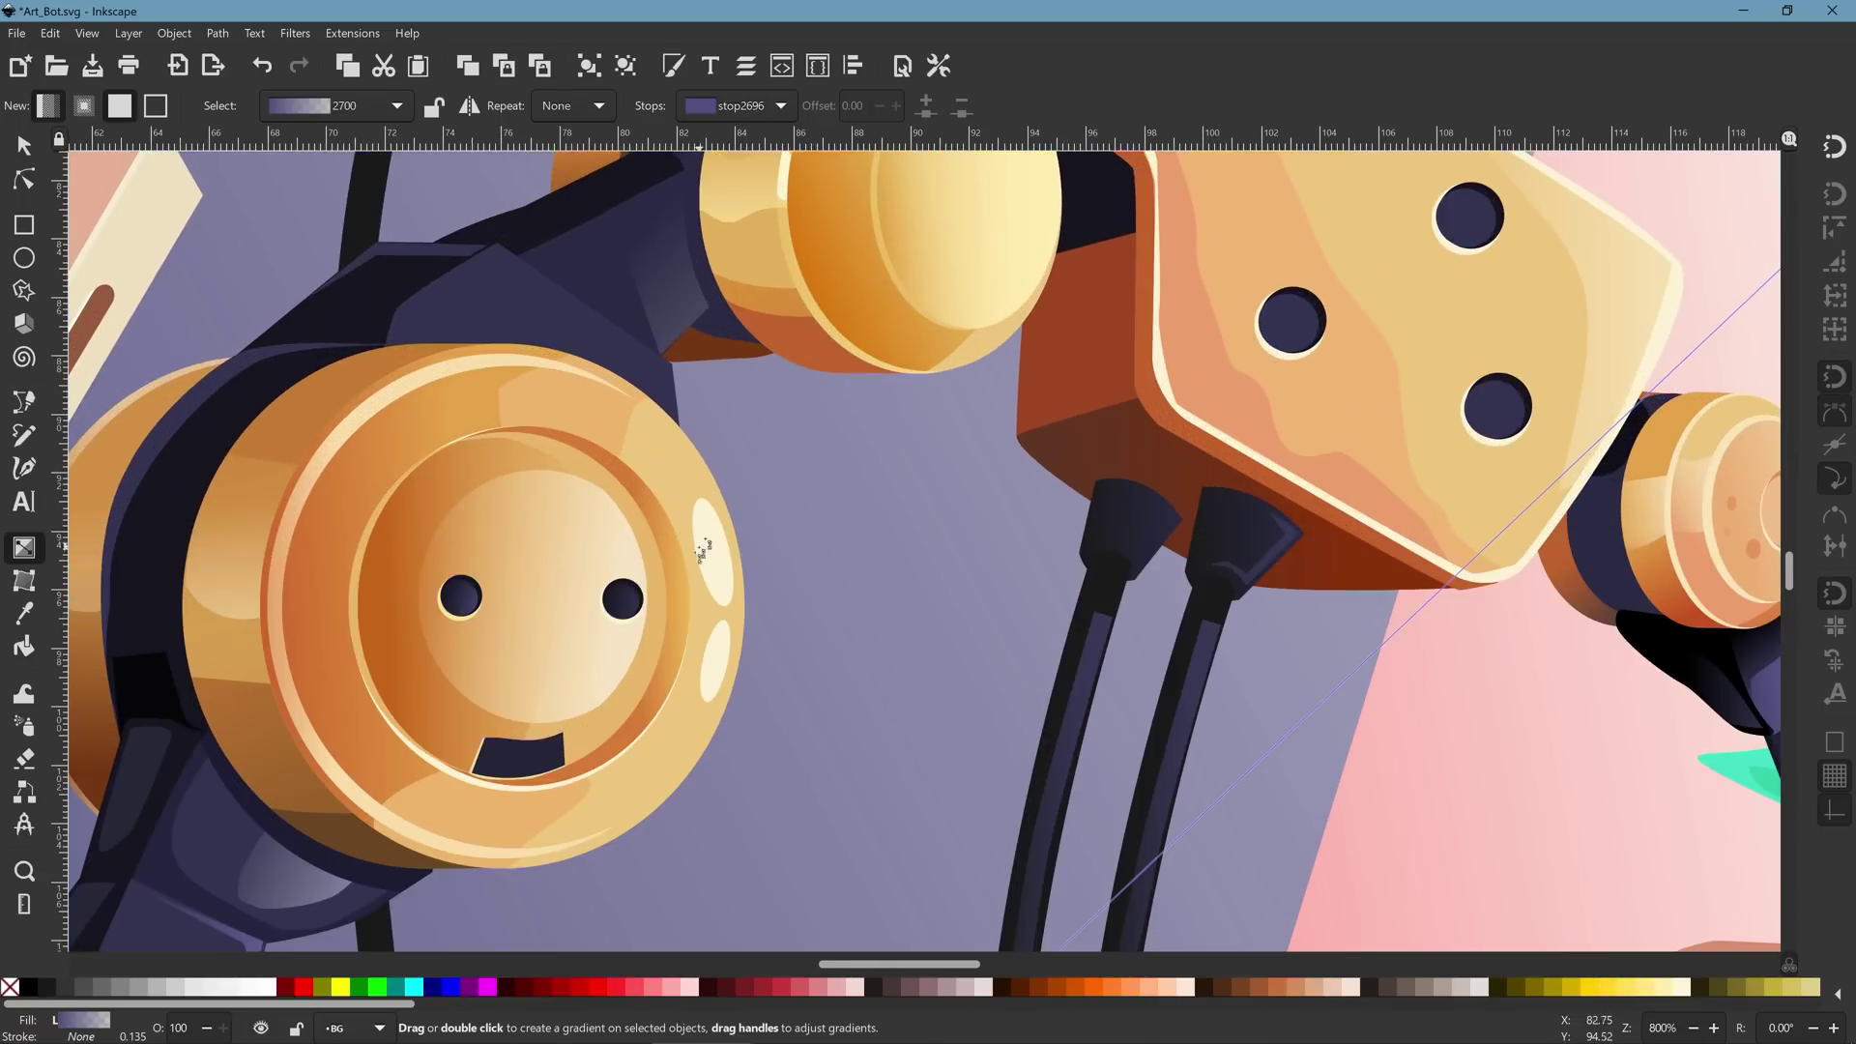
scroll(690, 564, "left", 5)
scroll(961, 560, "up", 4)
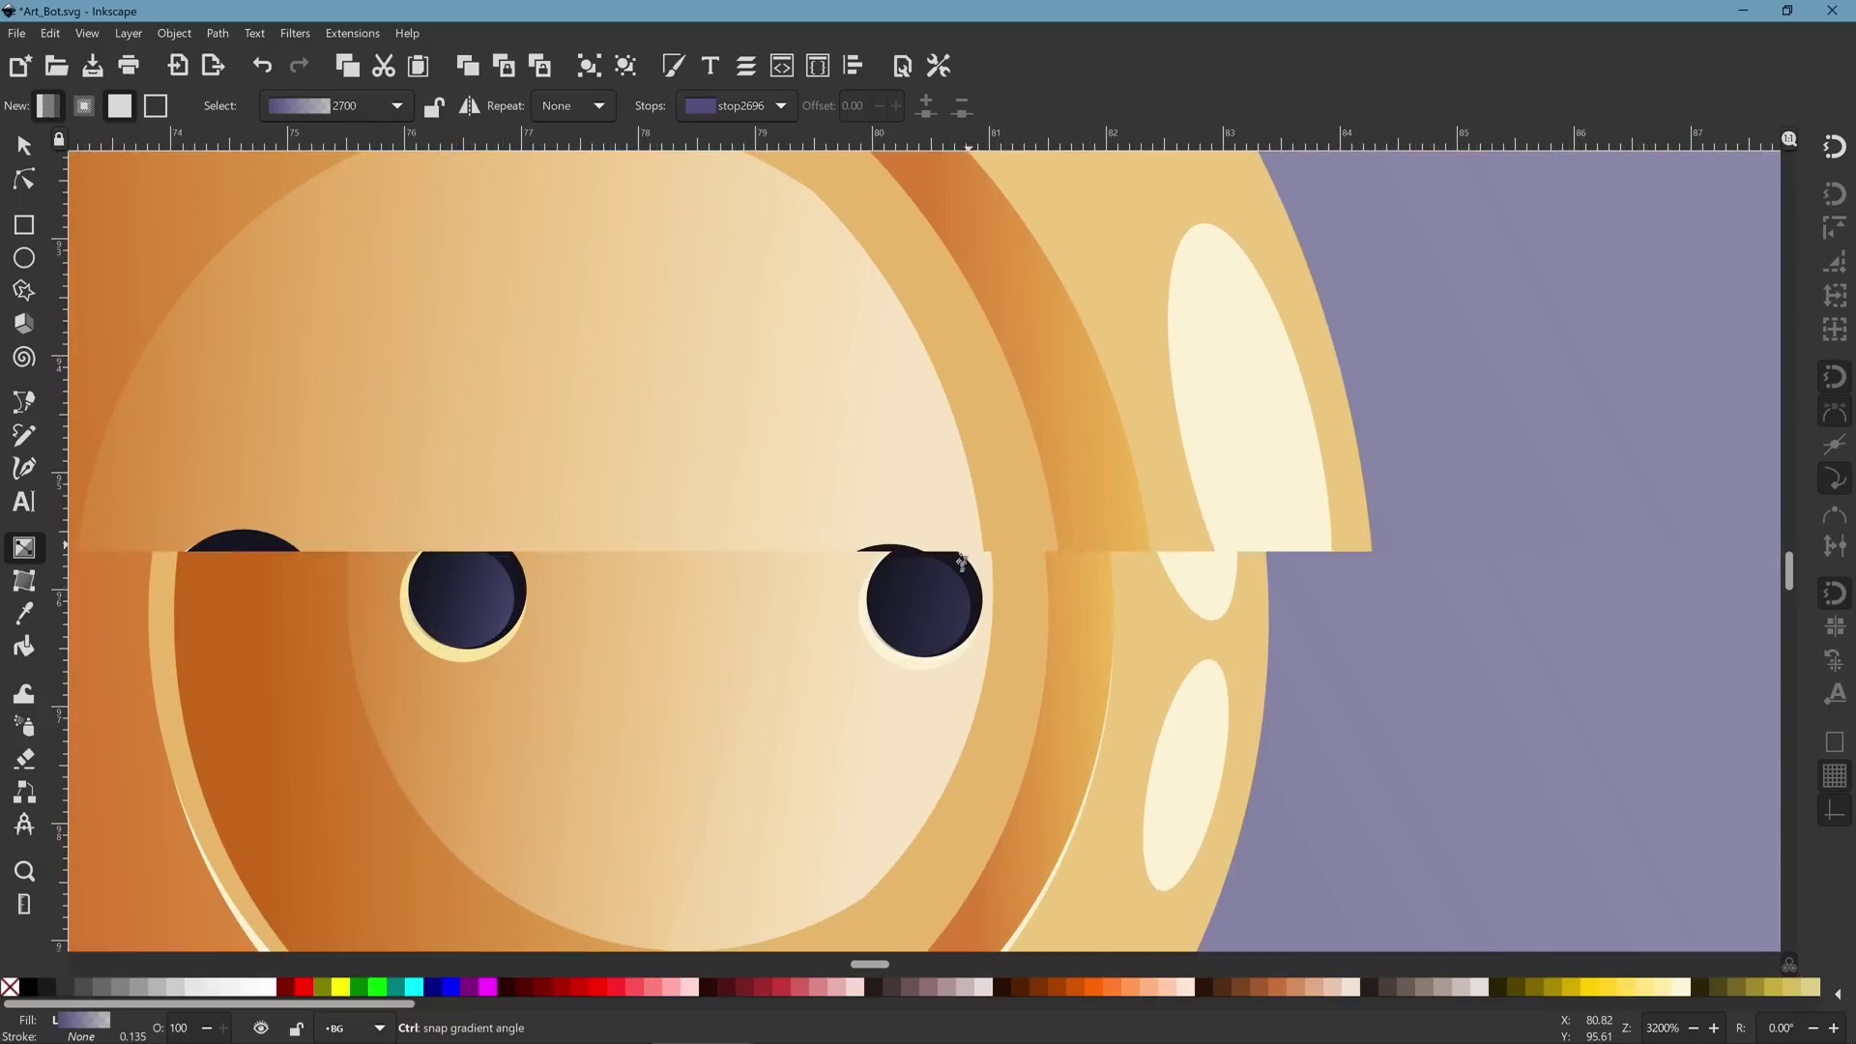
scroll(959, 570, "up", 2)
scroll(1081, 625, "down", 8)
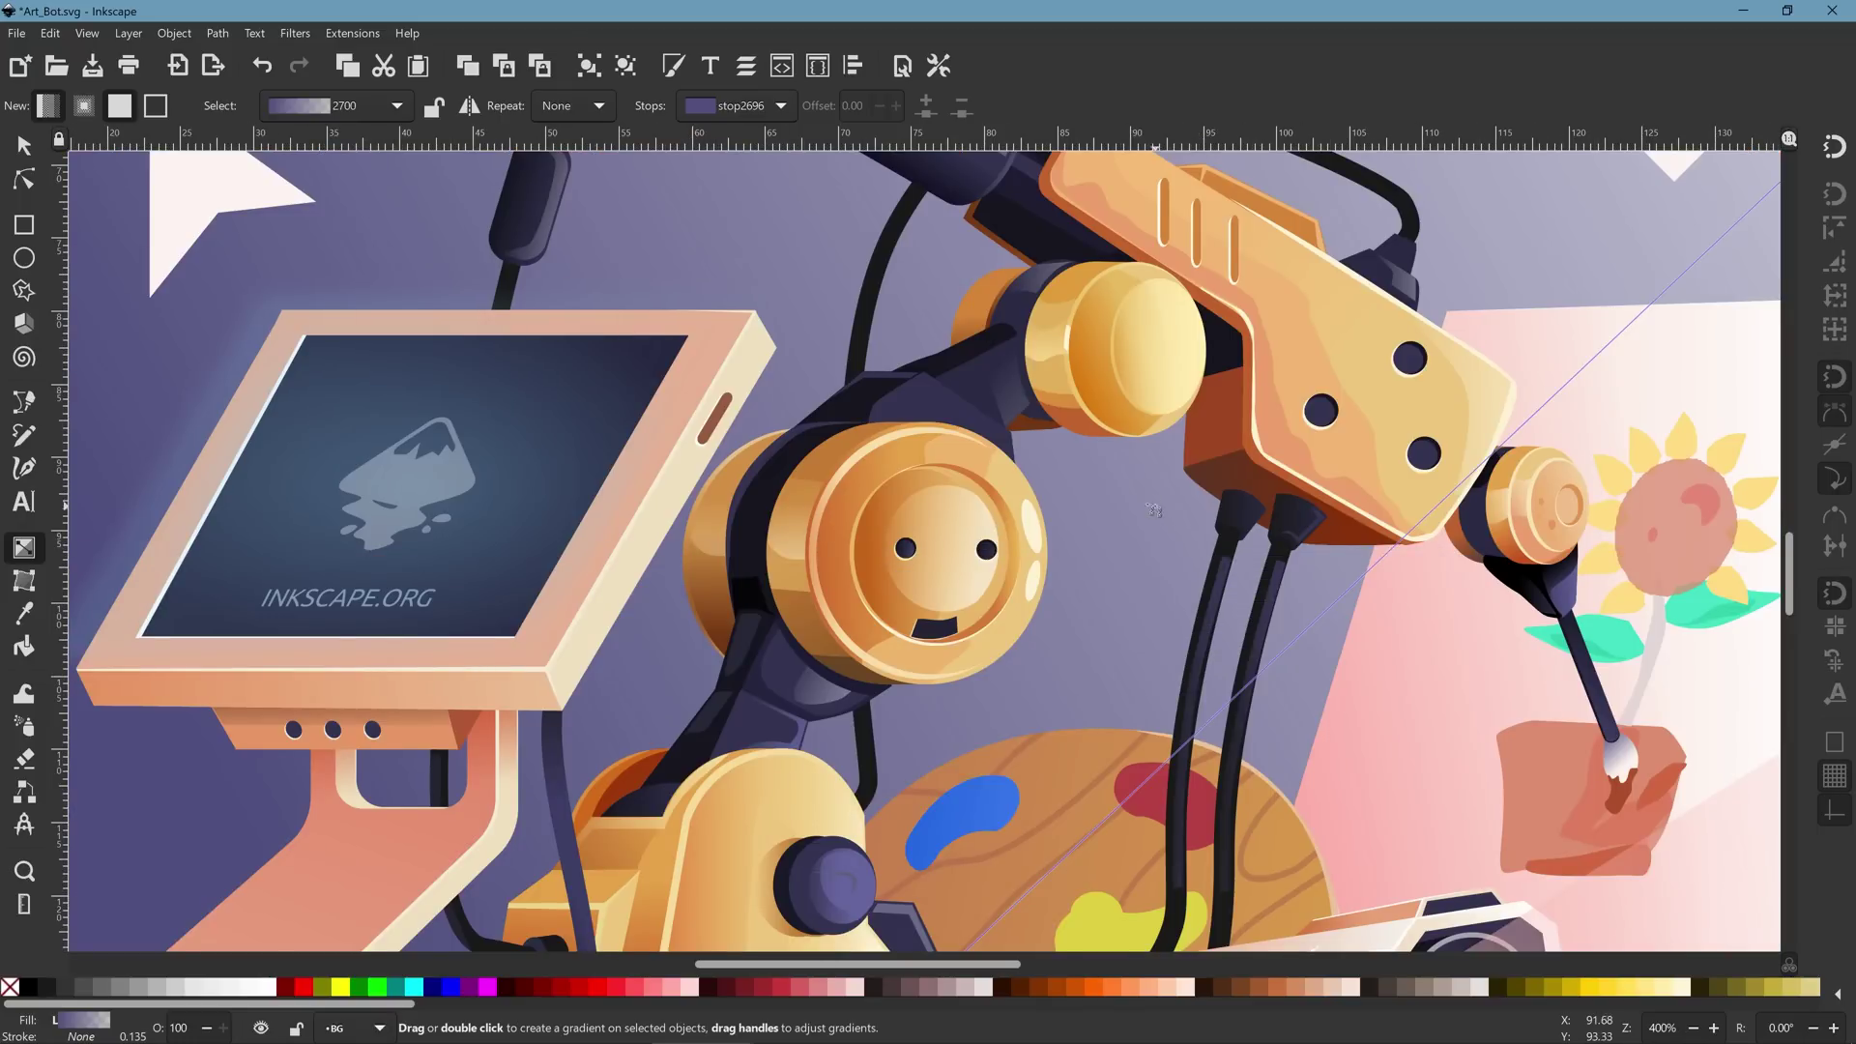
scroll(1082, 503, "right", 2)
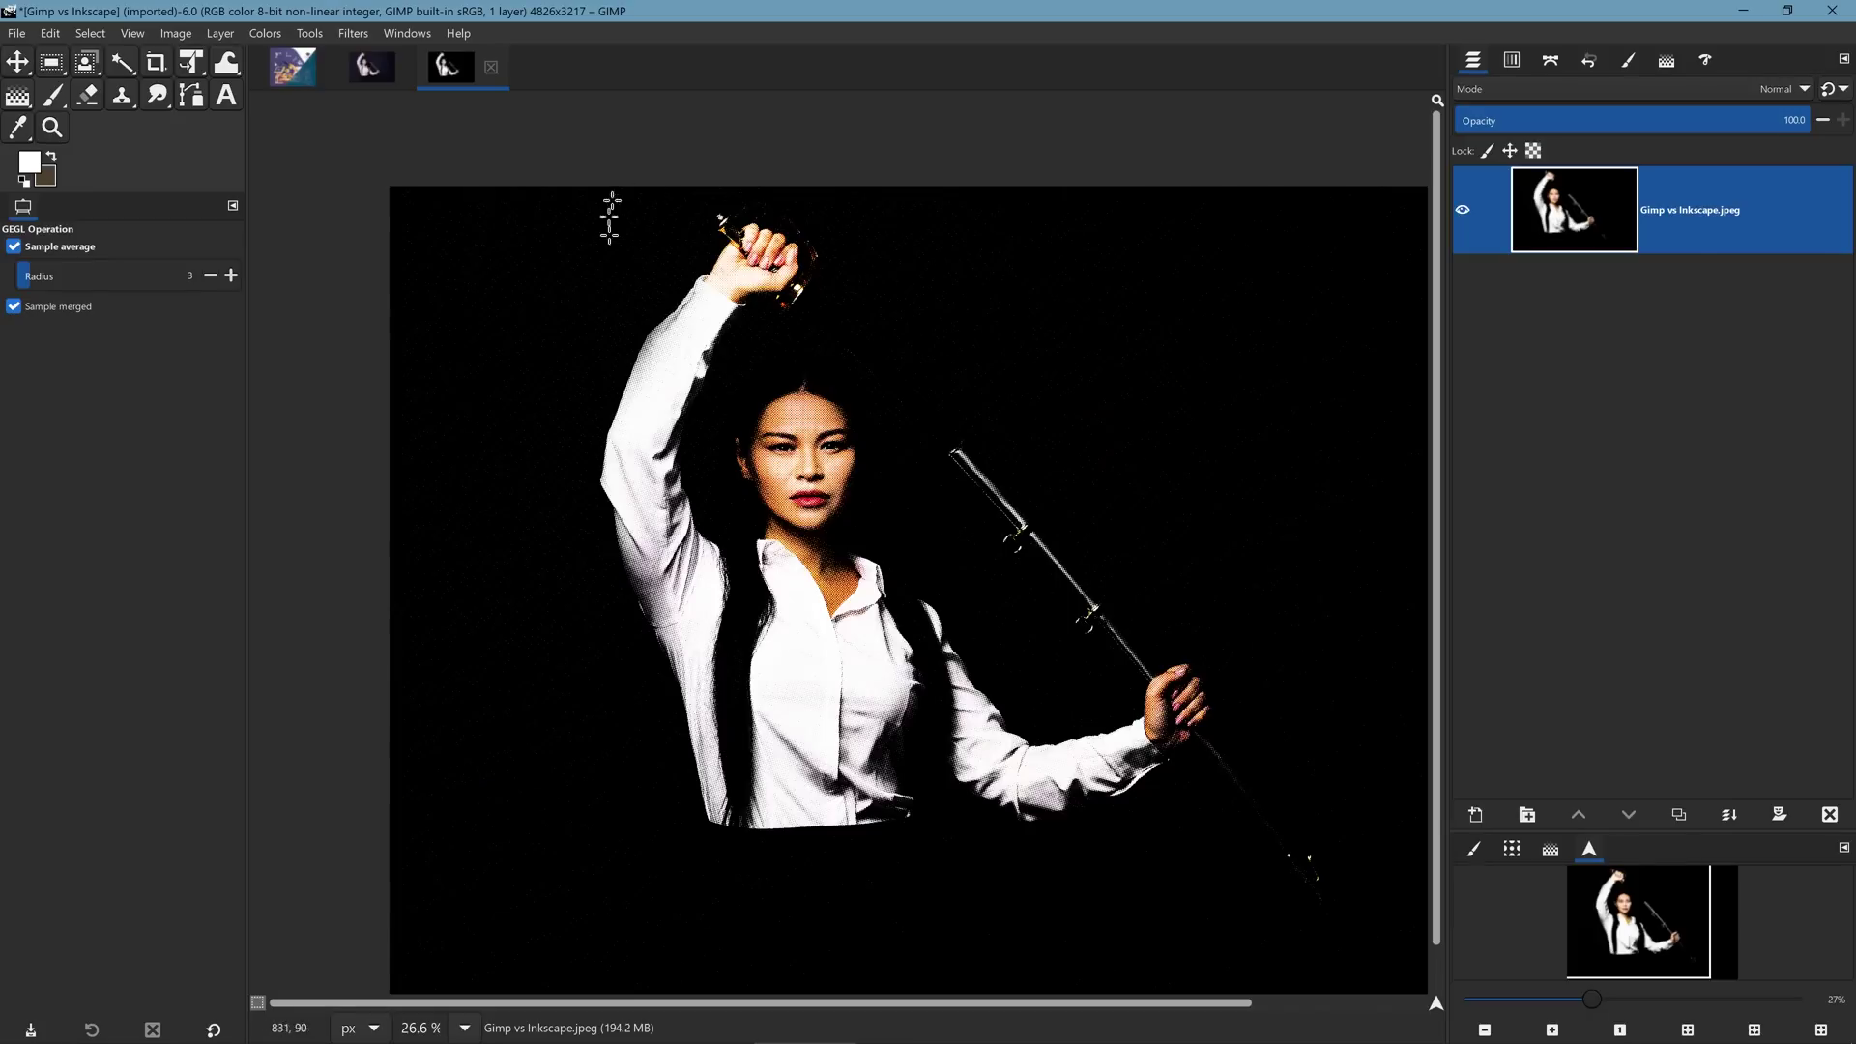
Bring up the Art_Bot2.xcf robot artwork and scroll through its Layers panel.
scroll(619, 223, "up", 3)
left_click(290, 66)
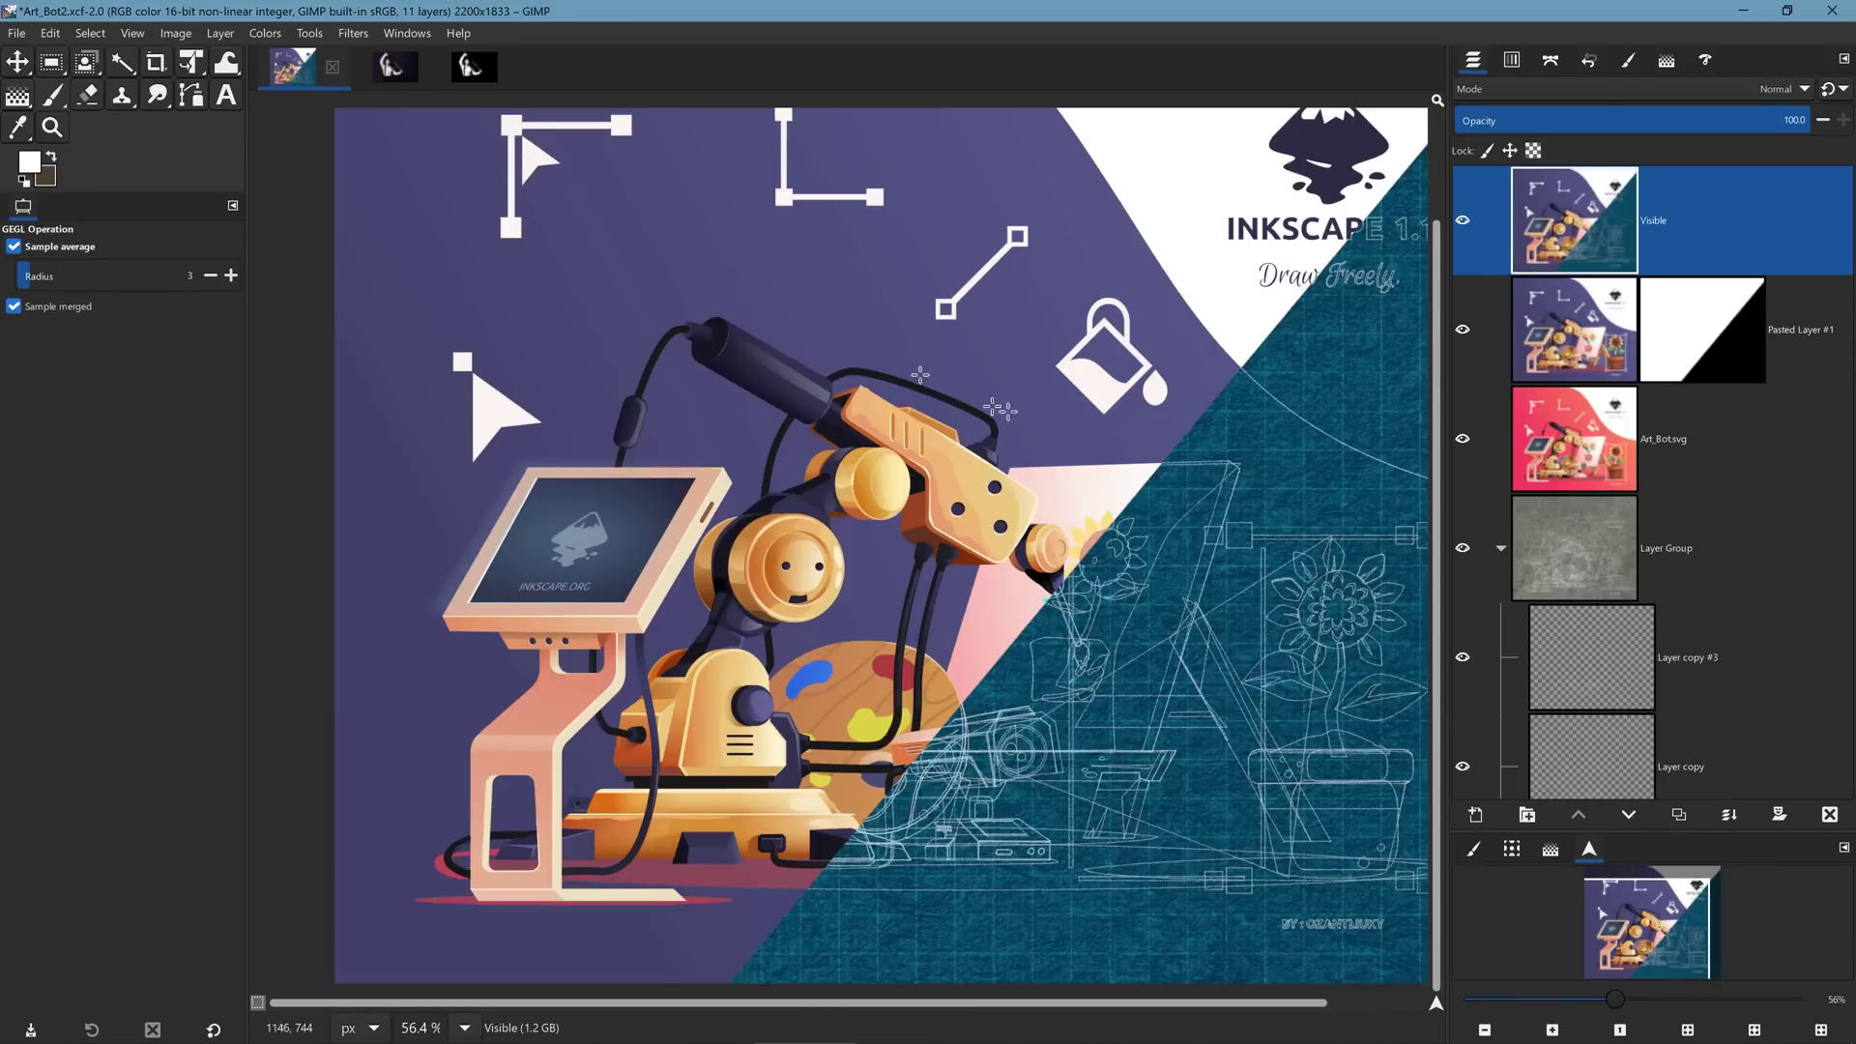
scroll(1564, 704, "down", 4)
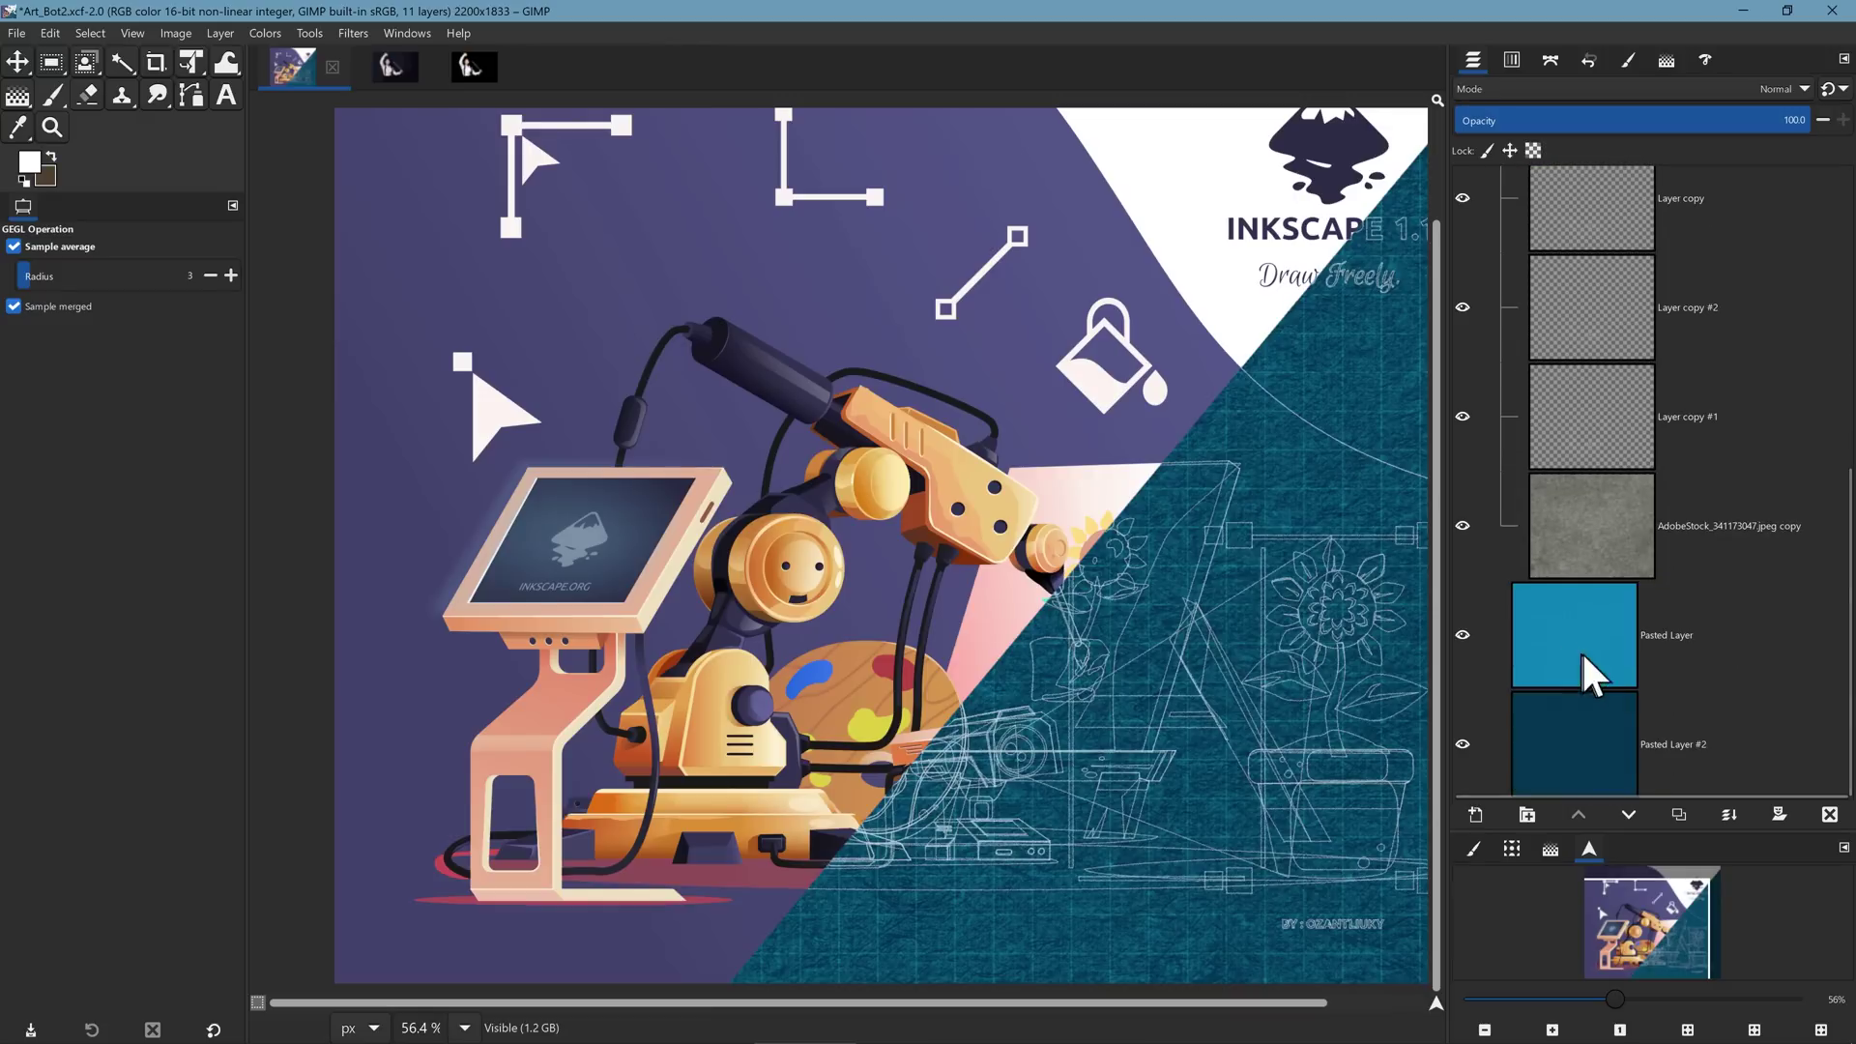
scroll(1575, 648, "up", 1)
scroll(1568, 625, "up", 4)
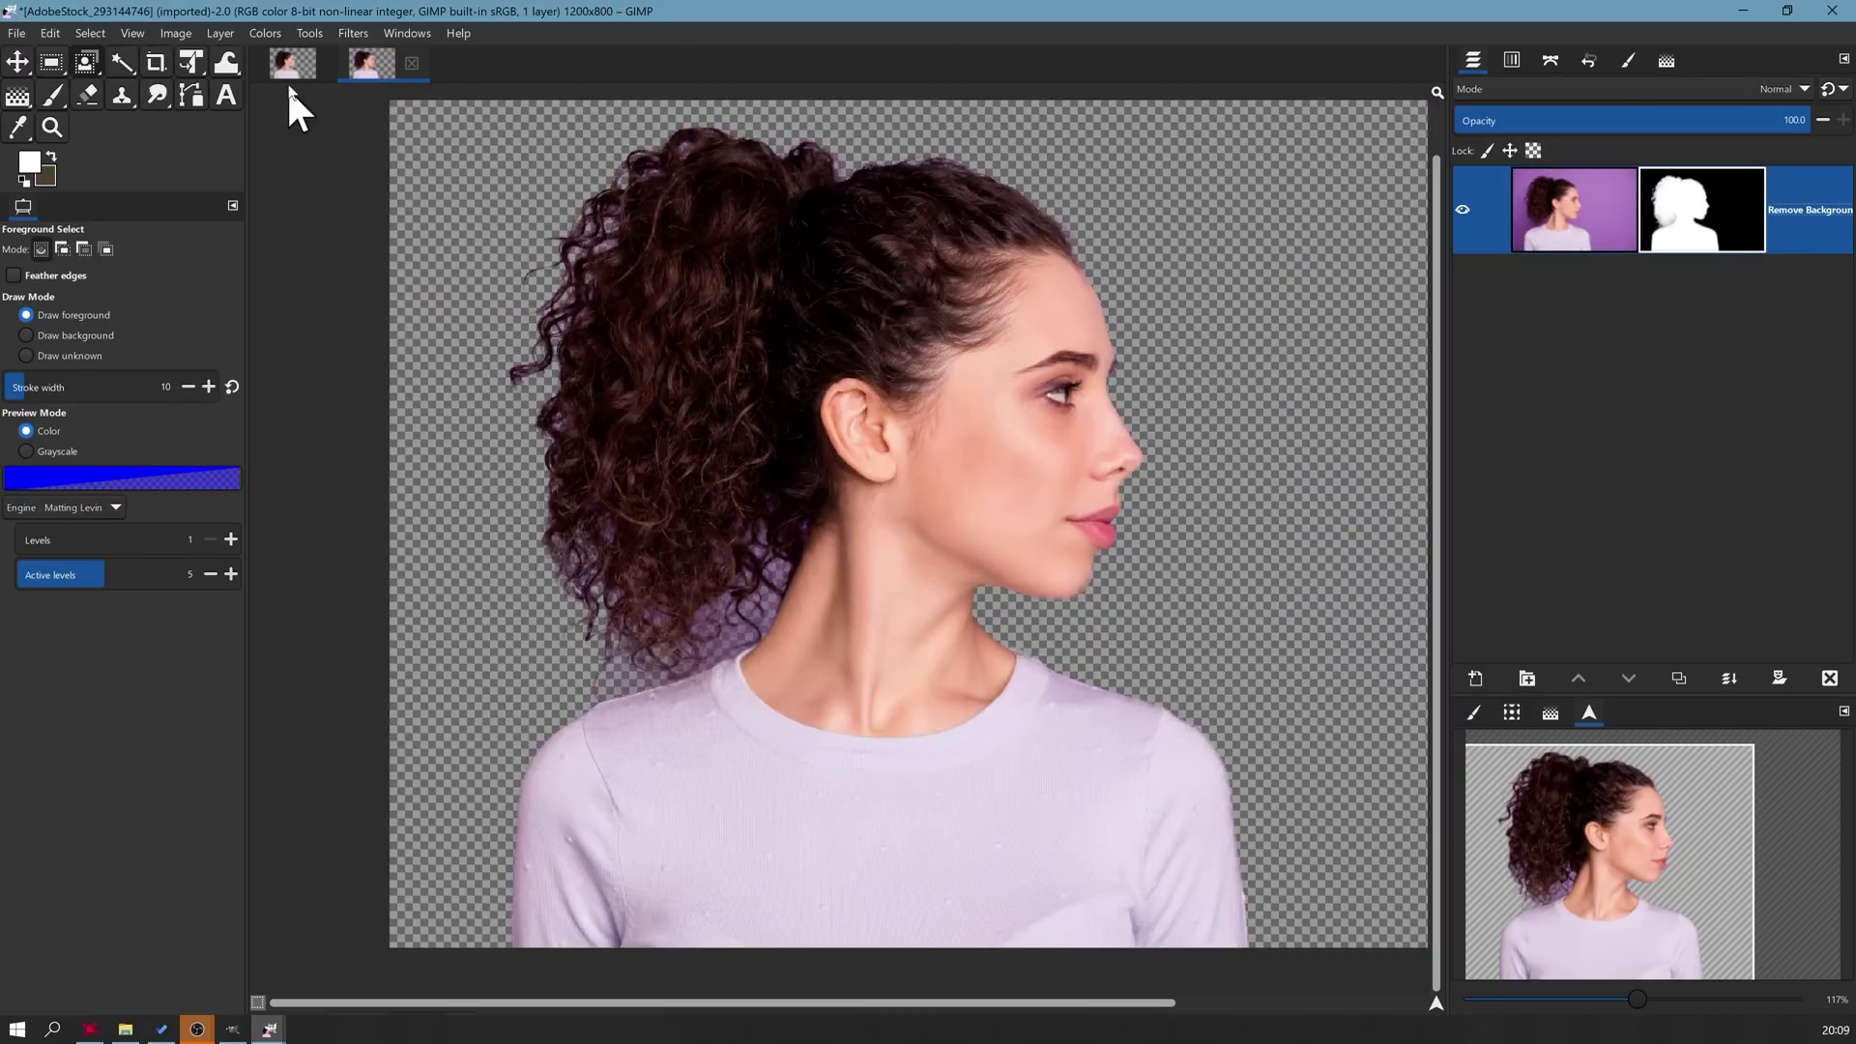
left_click(290, 65)
scroll(1367, 387, "up", 4)
scroll(1148, 422, "down", 3)
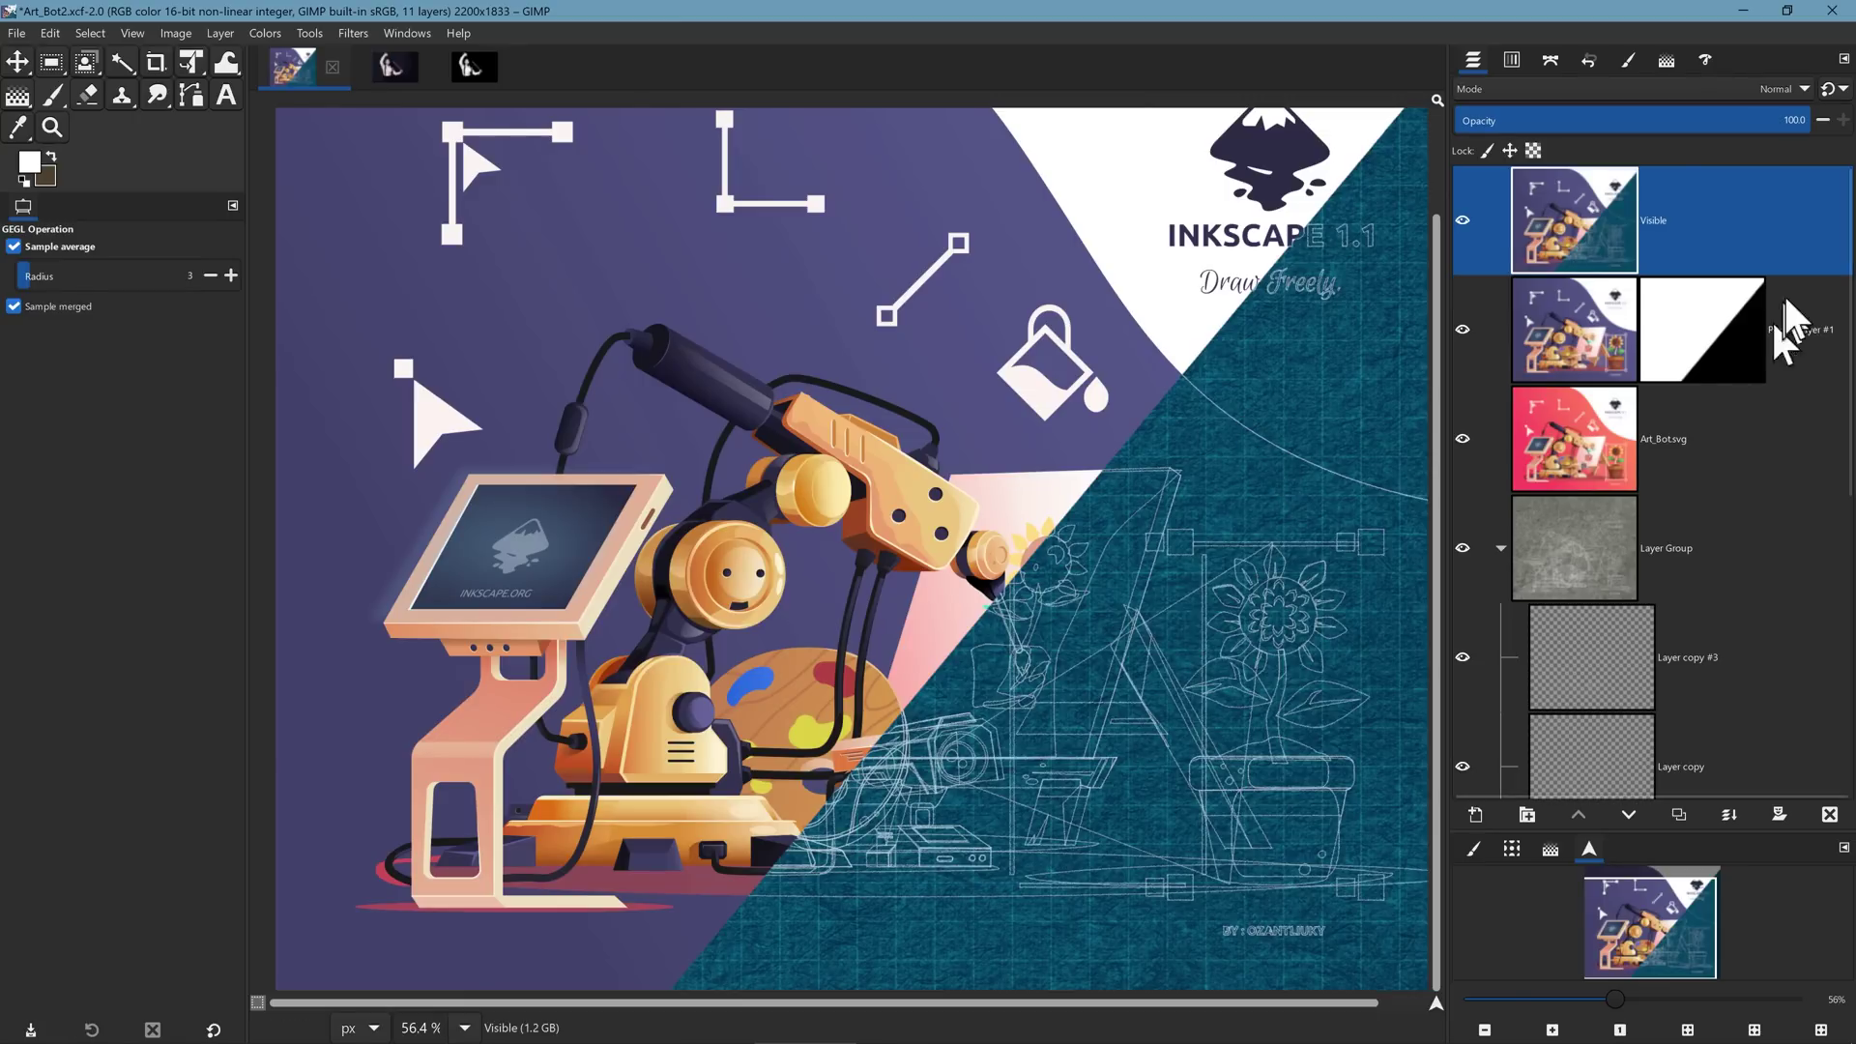
Select the Text tool, then the Paths tool, and pan across the portrait.
scroll(1720, 513, "down", 5)
scroll(1701, 605, "up", 3)
scroll(1662, 611, "up", 2)
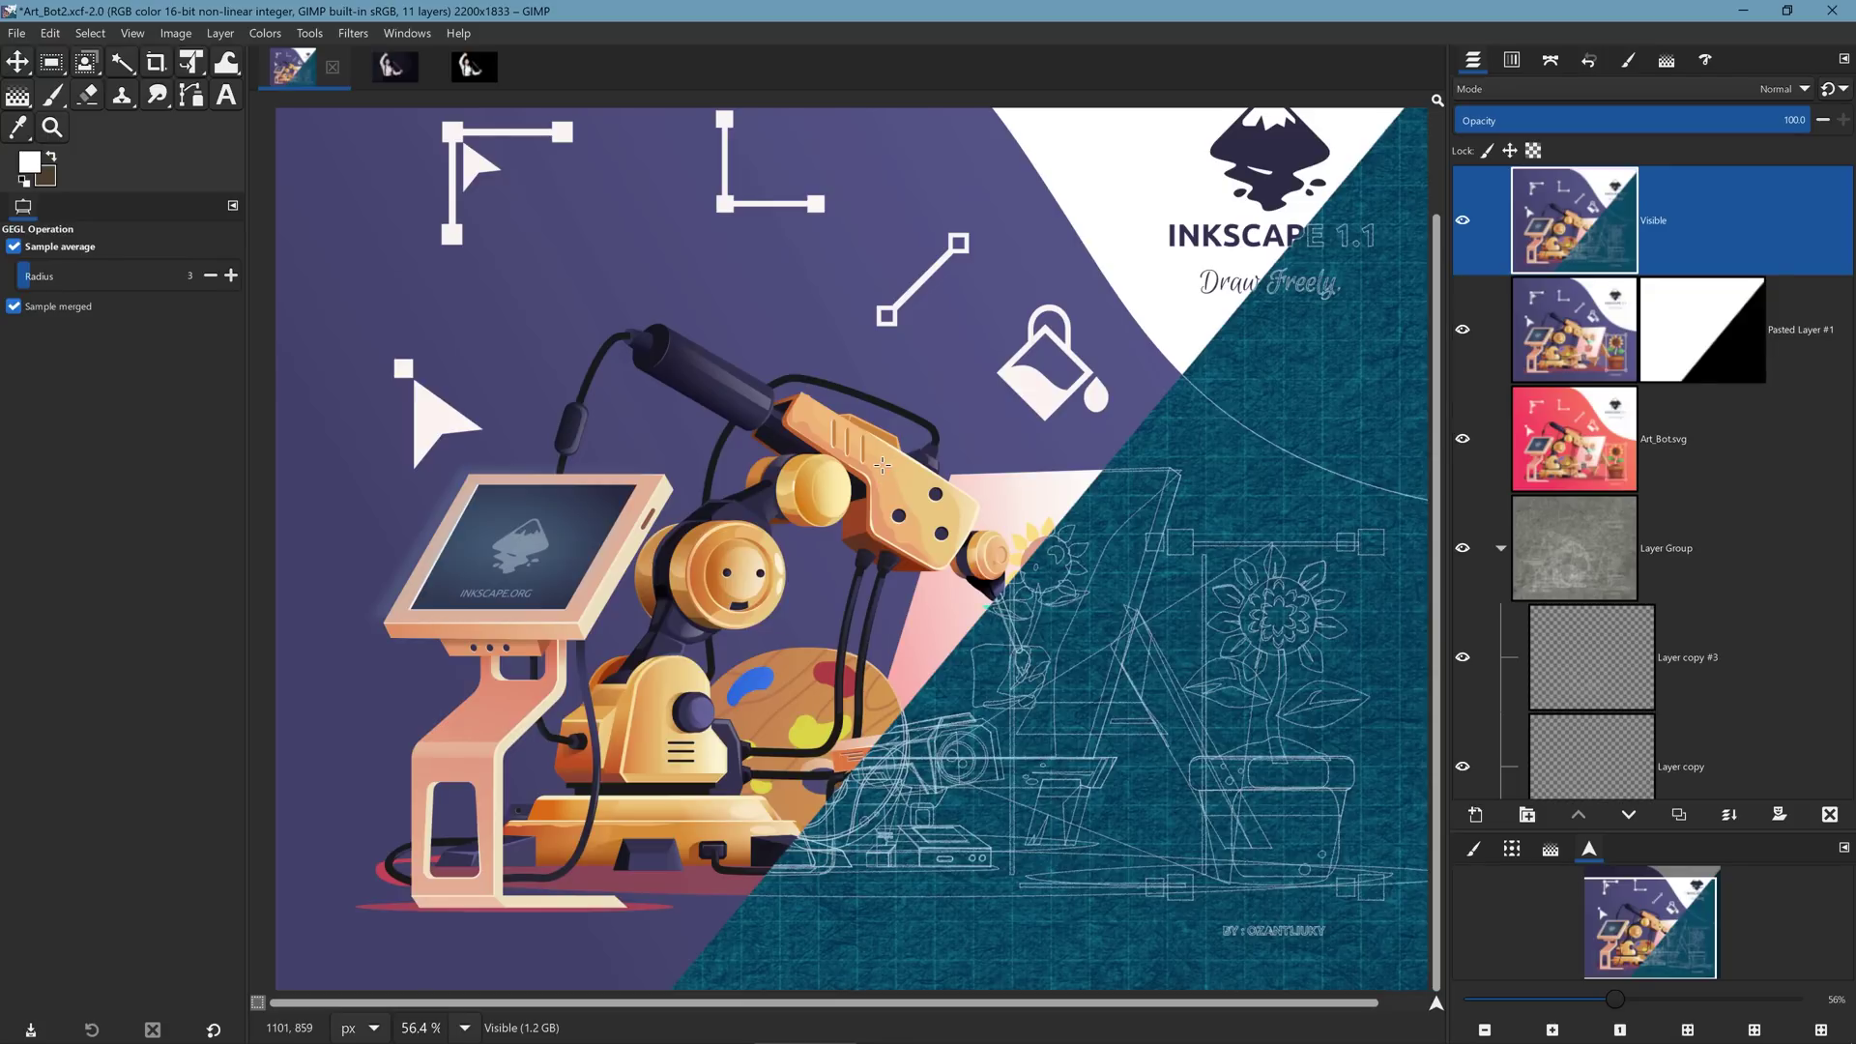
key("t")
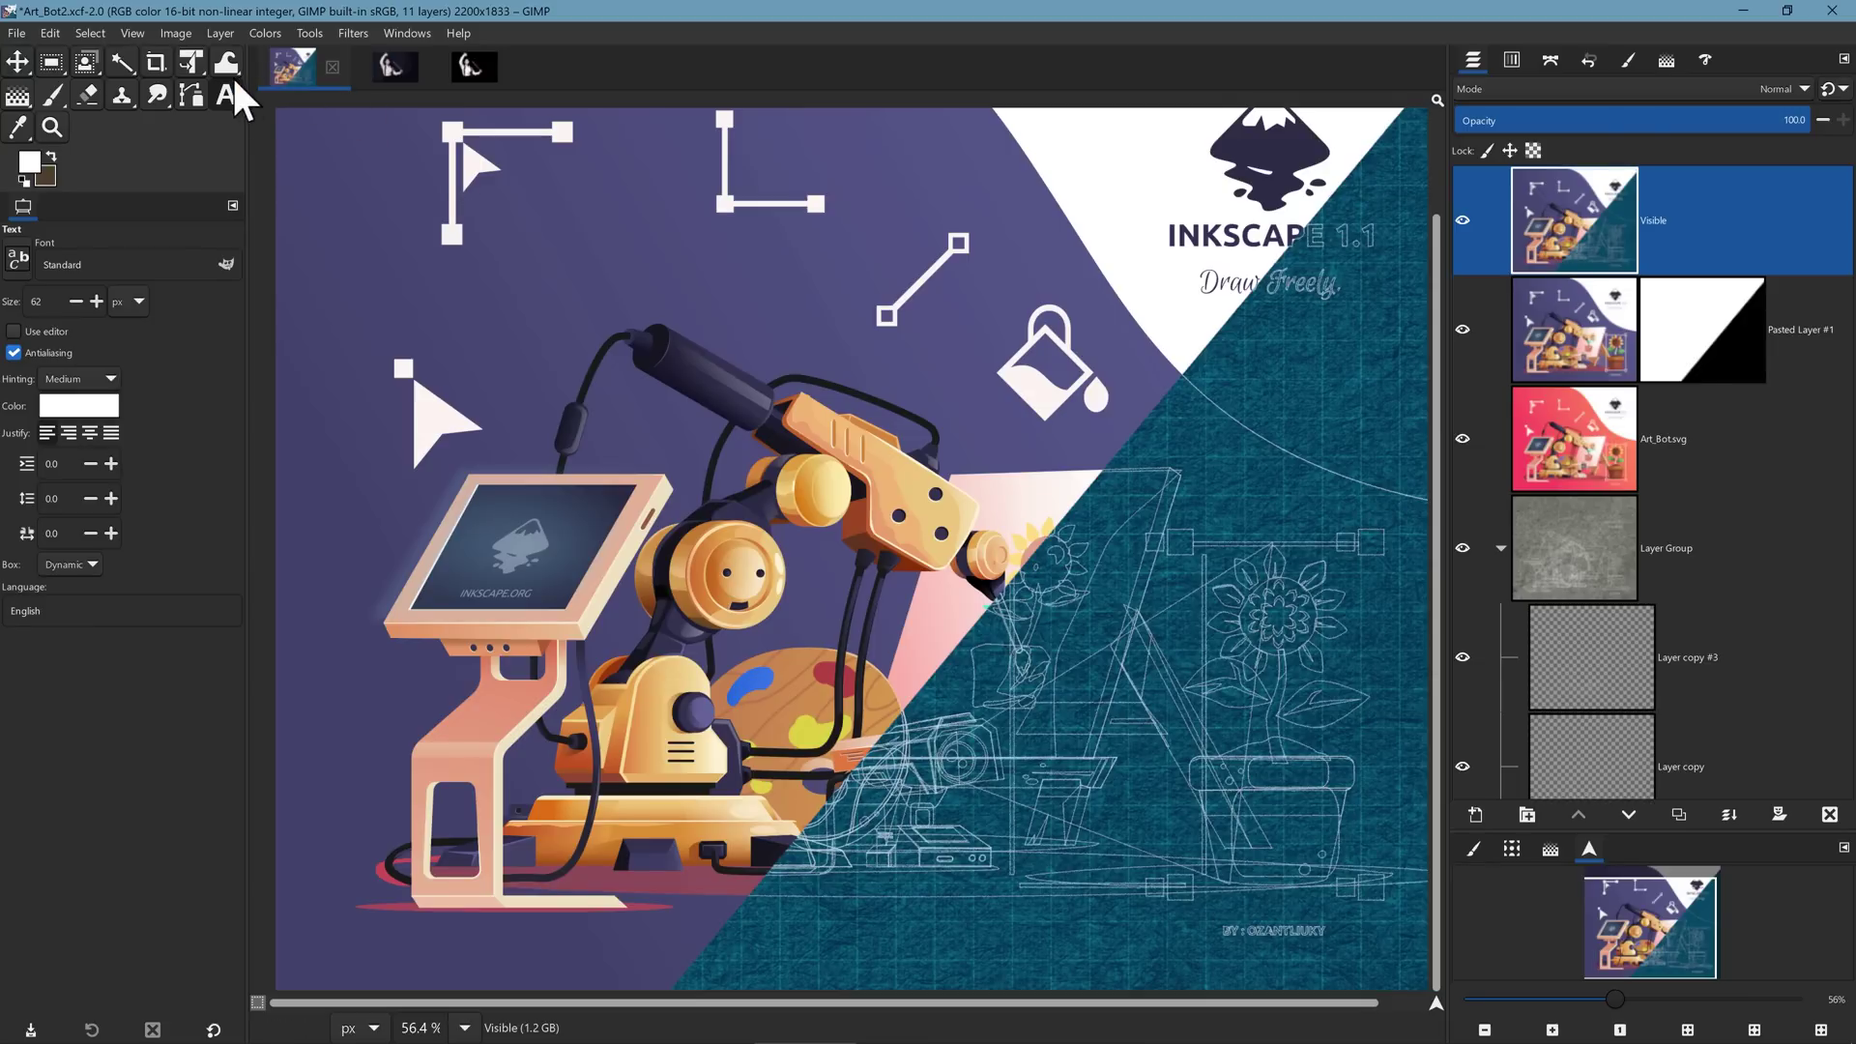
left_click(184, 87)
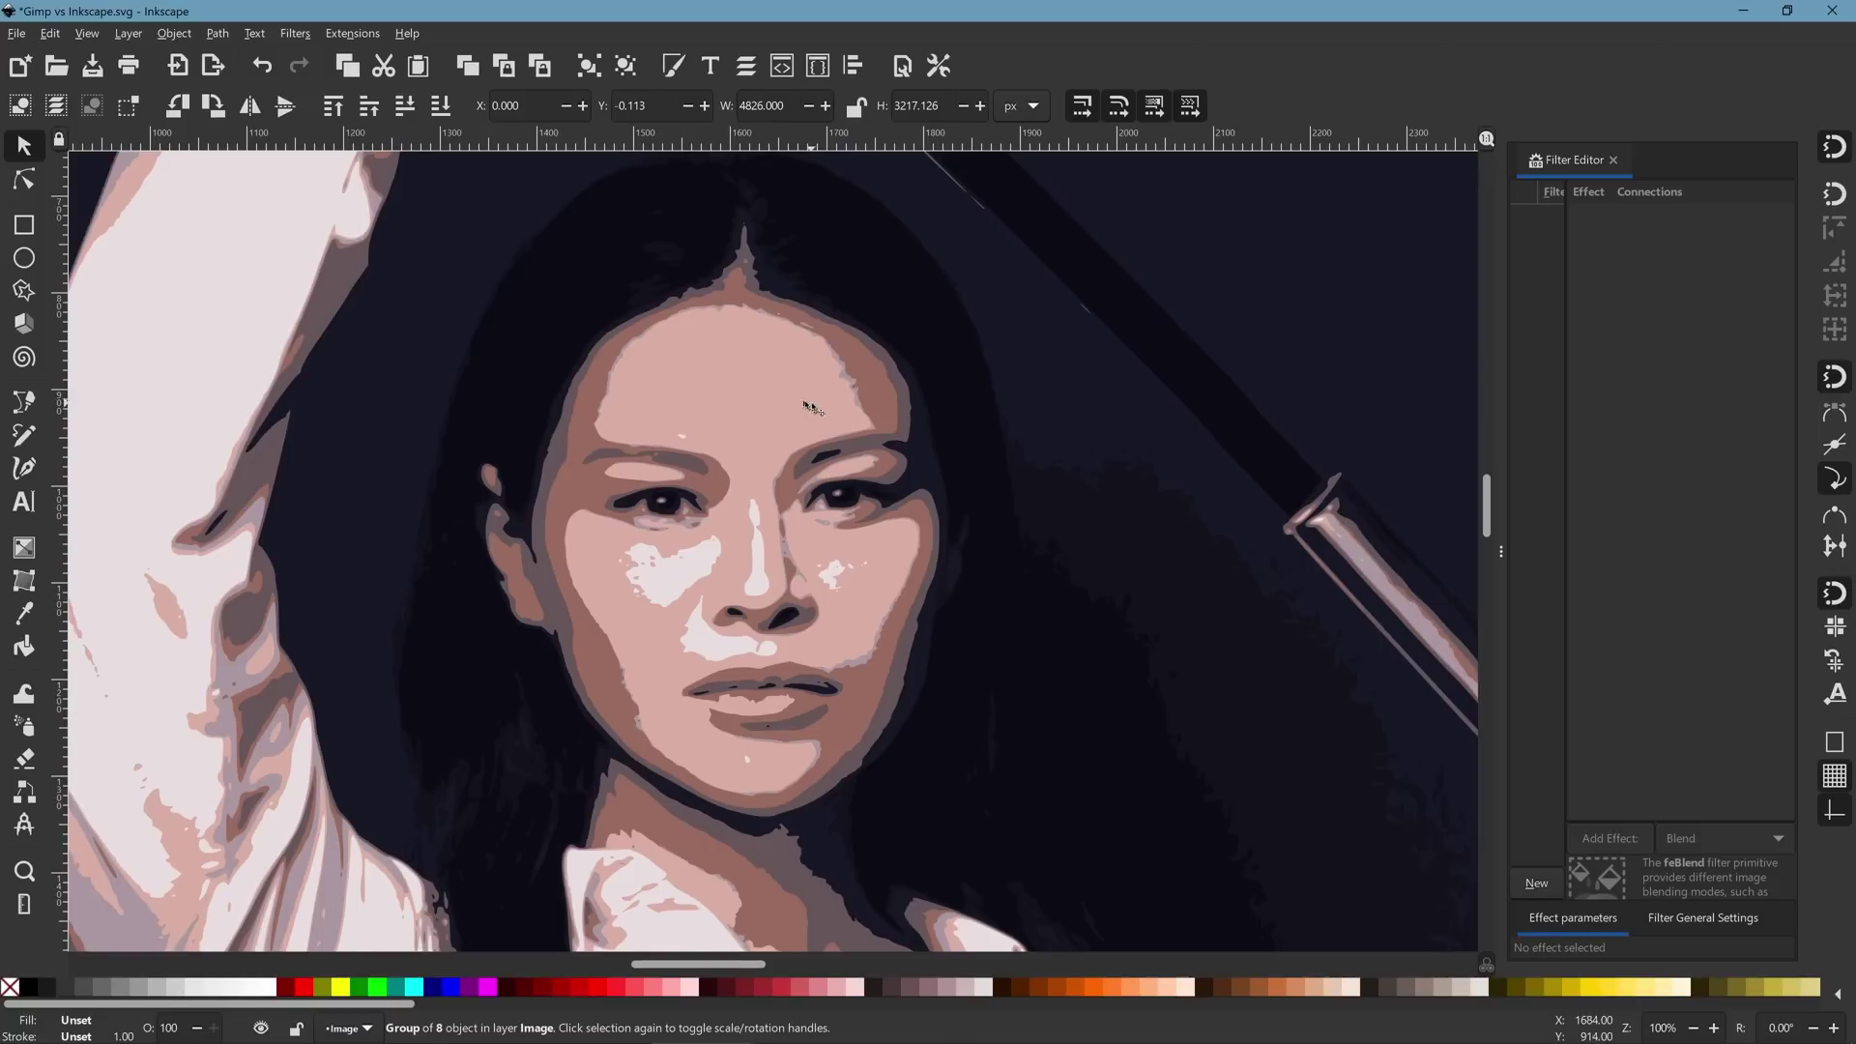
left_click_drag(809, 405, 887, 411)
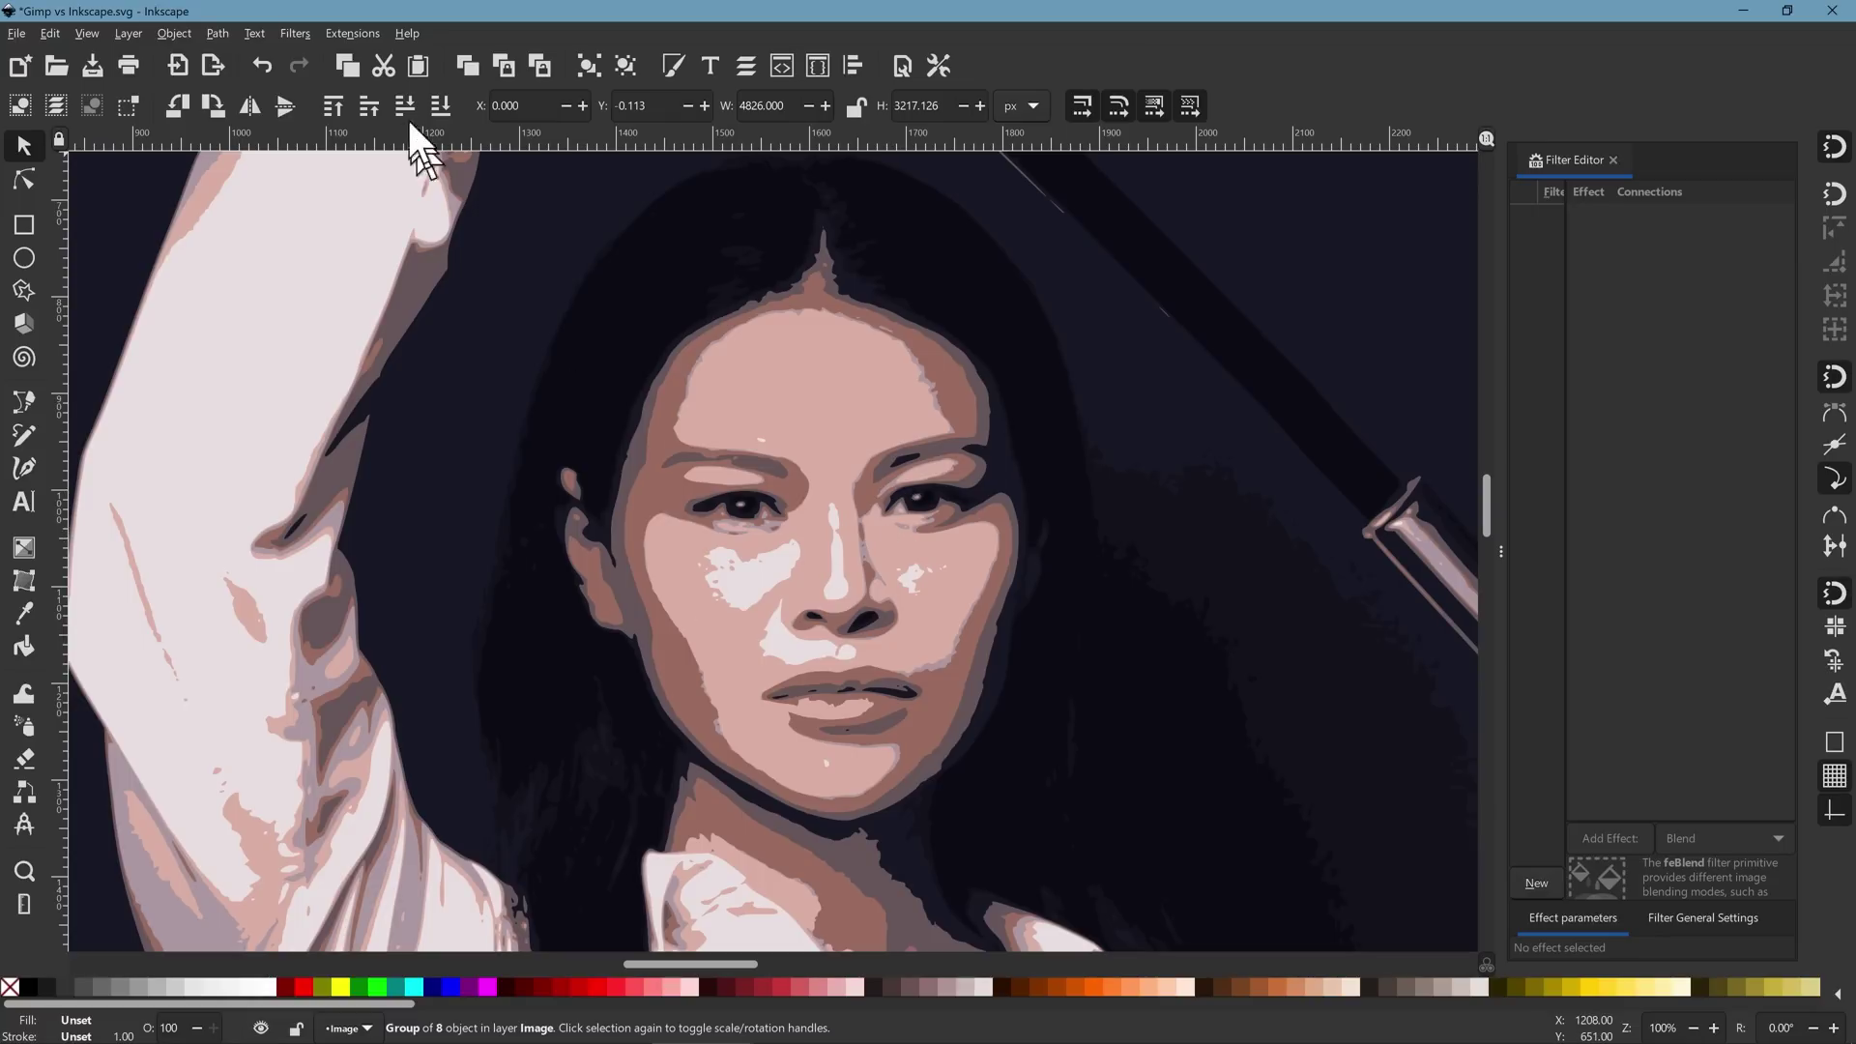
left_click(437, 106)
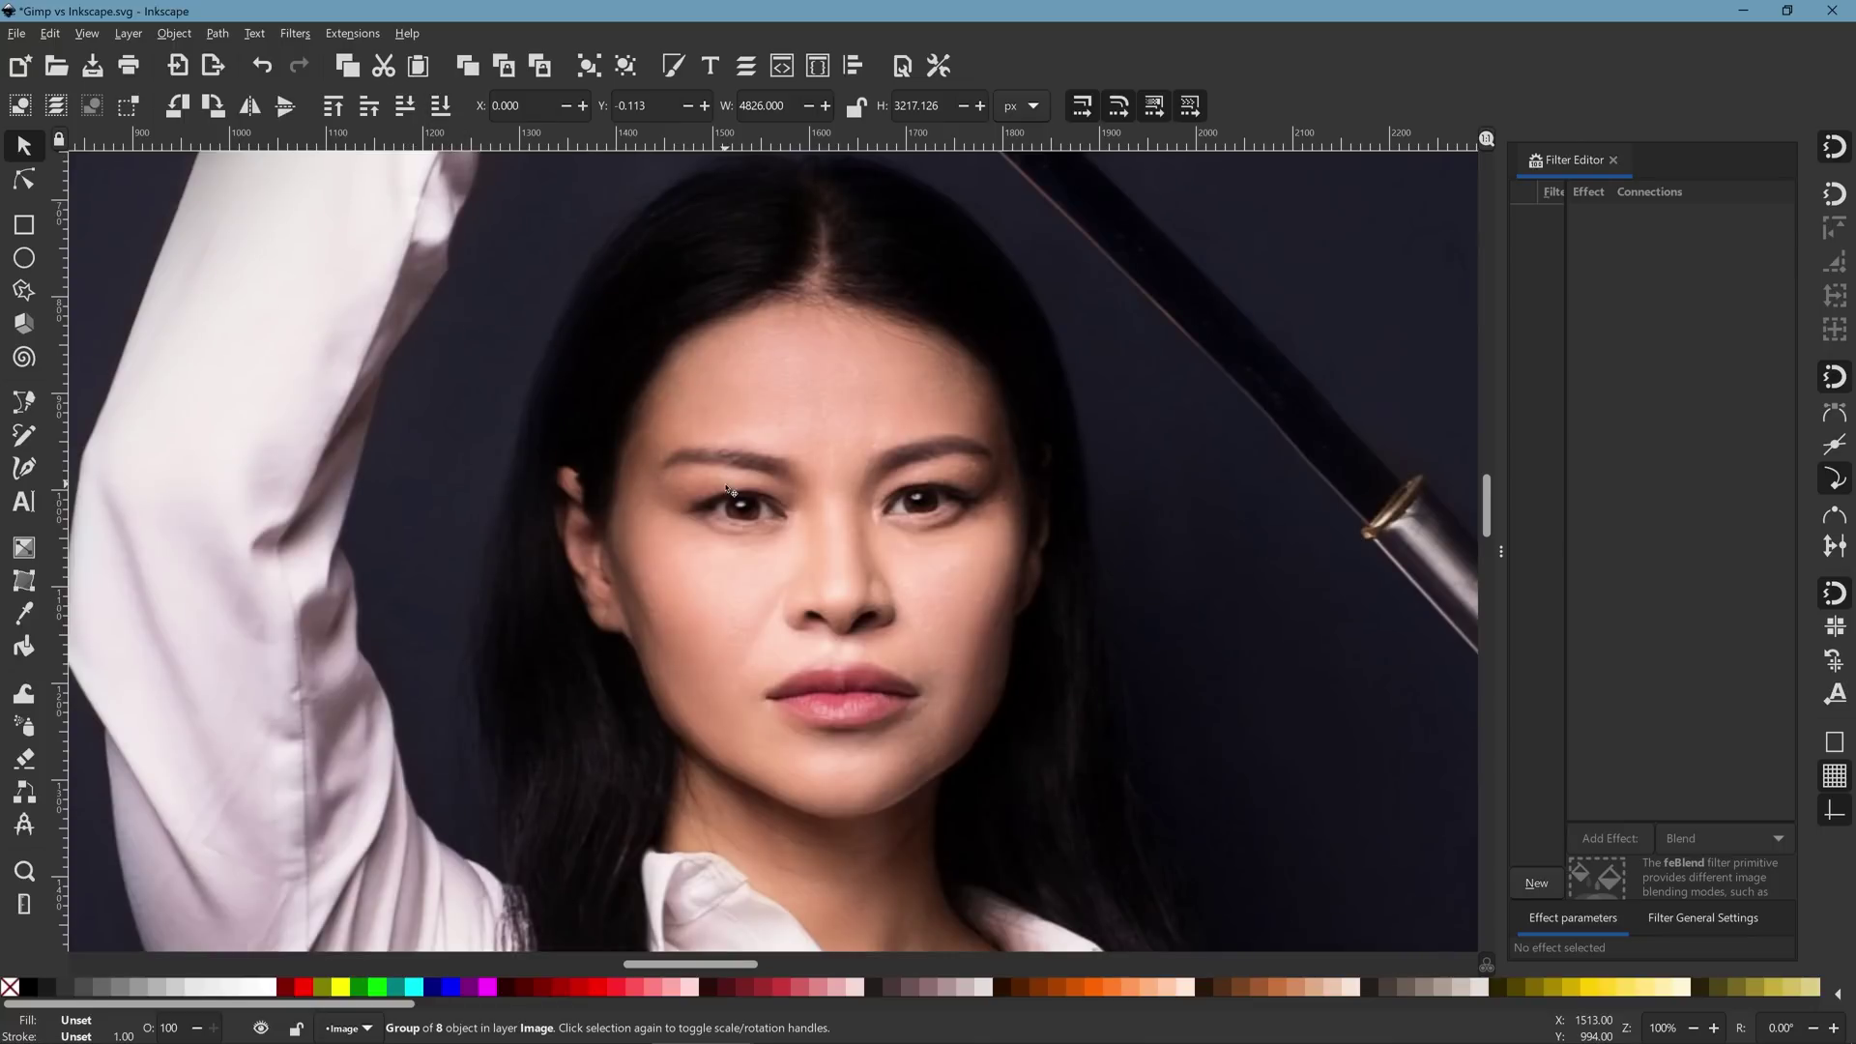
left_click(333, 107)
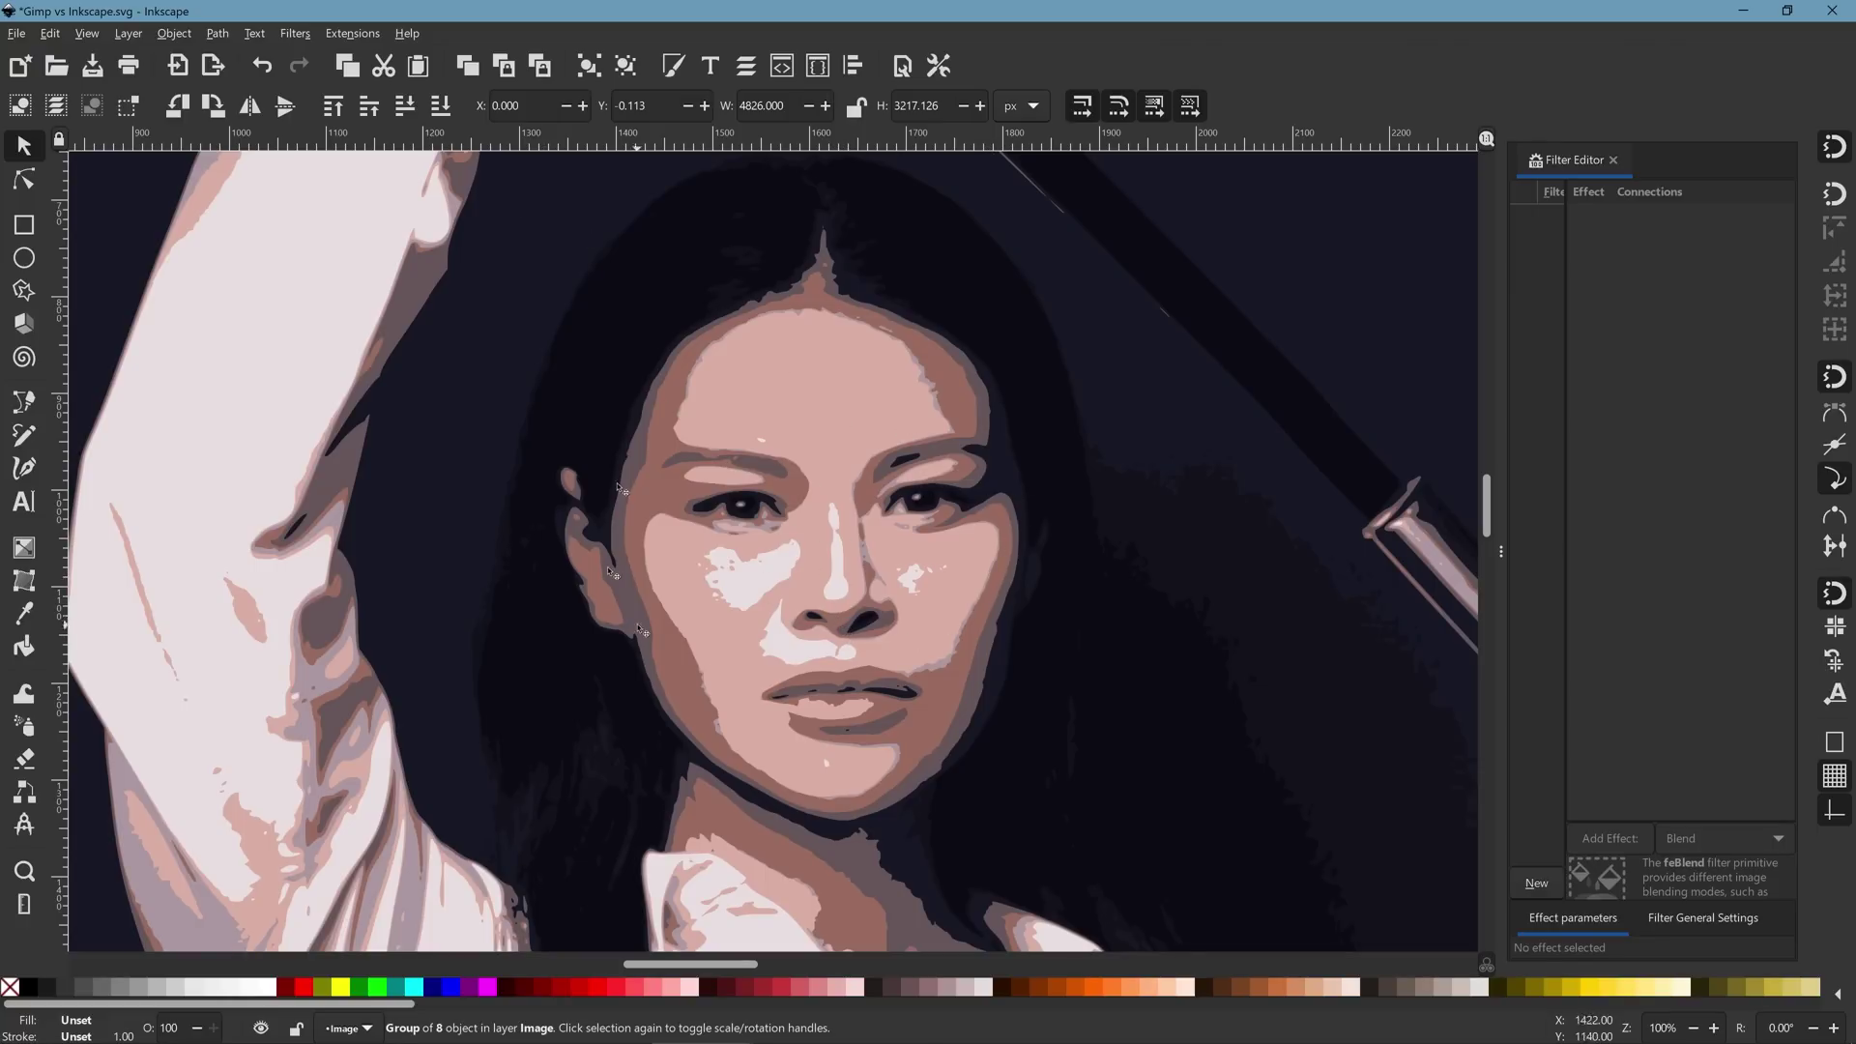
left_click(24, 180)
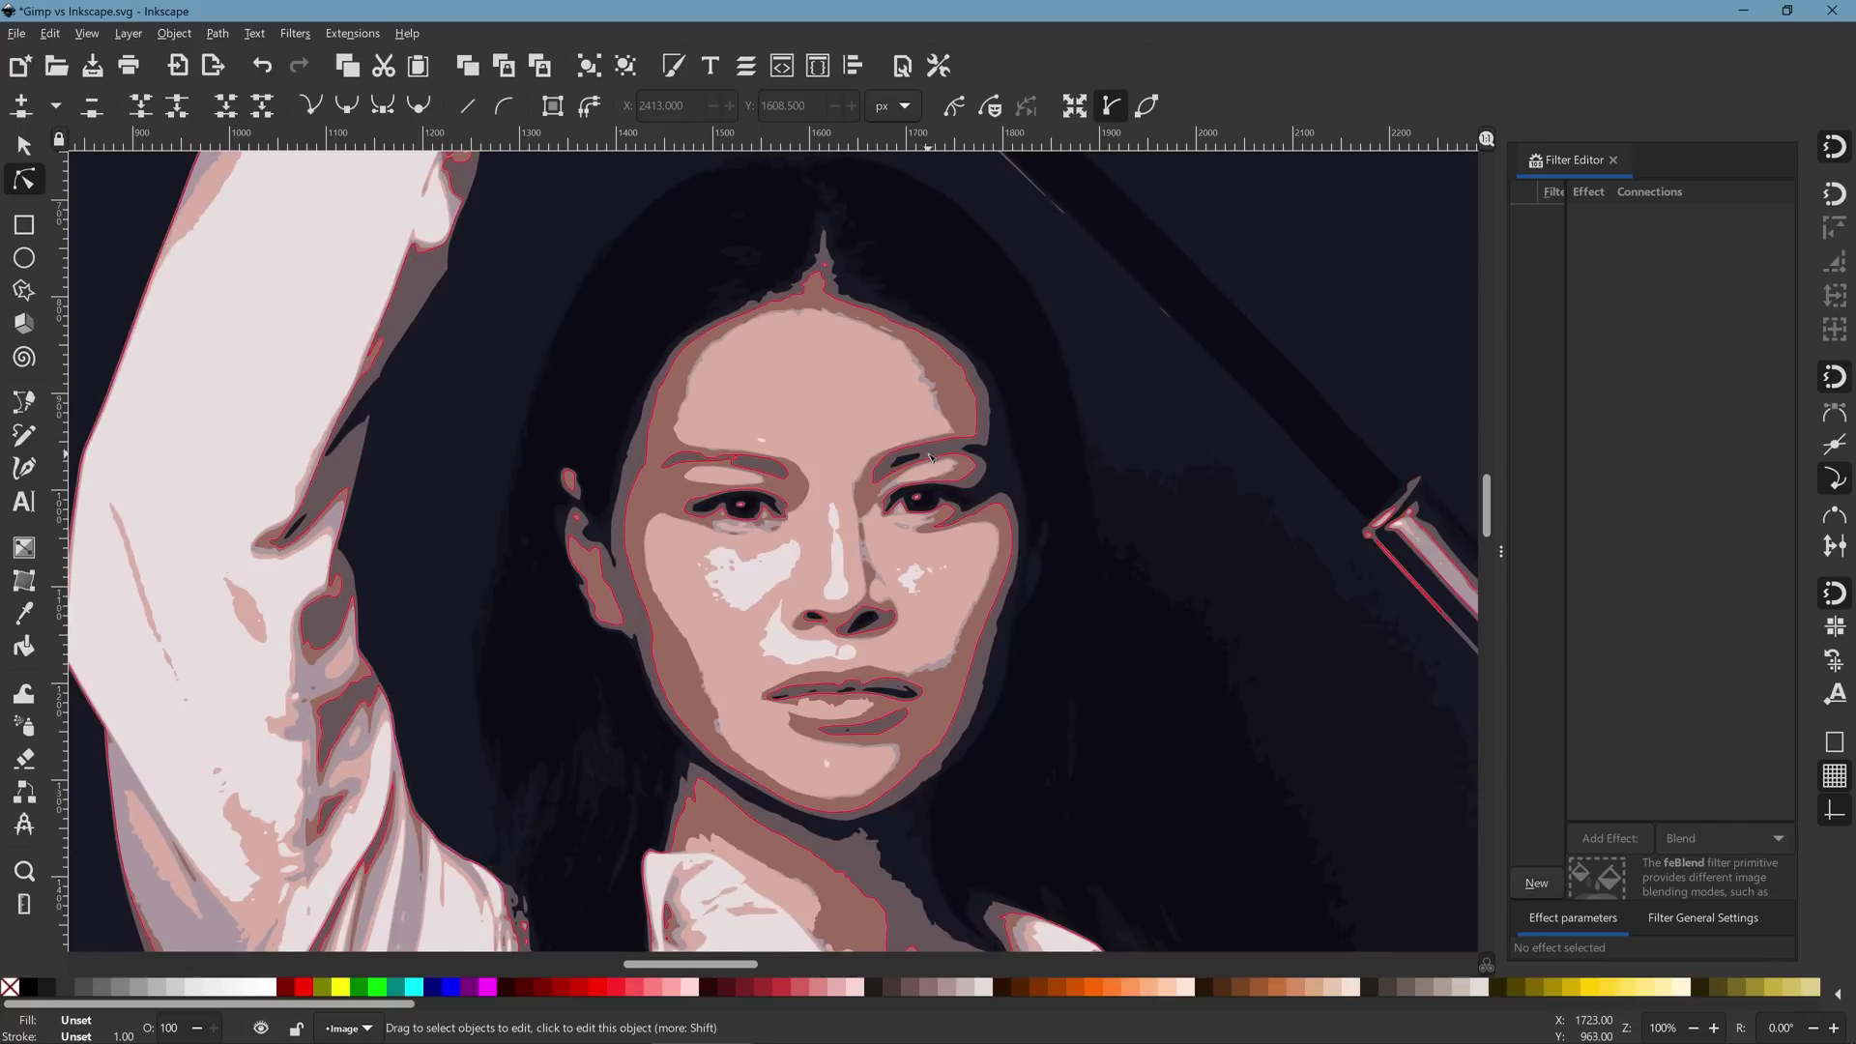
left_click(24, 145)
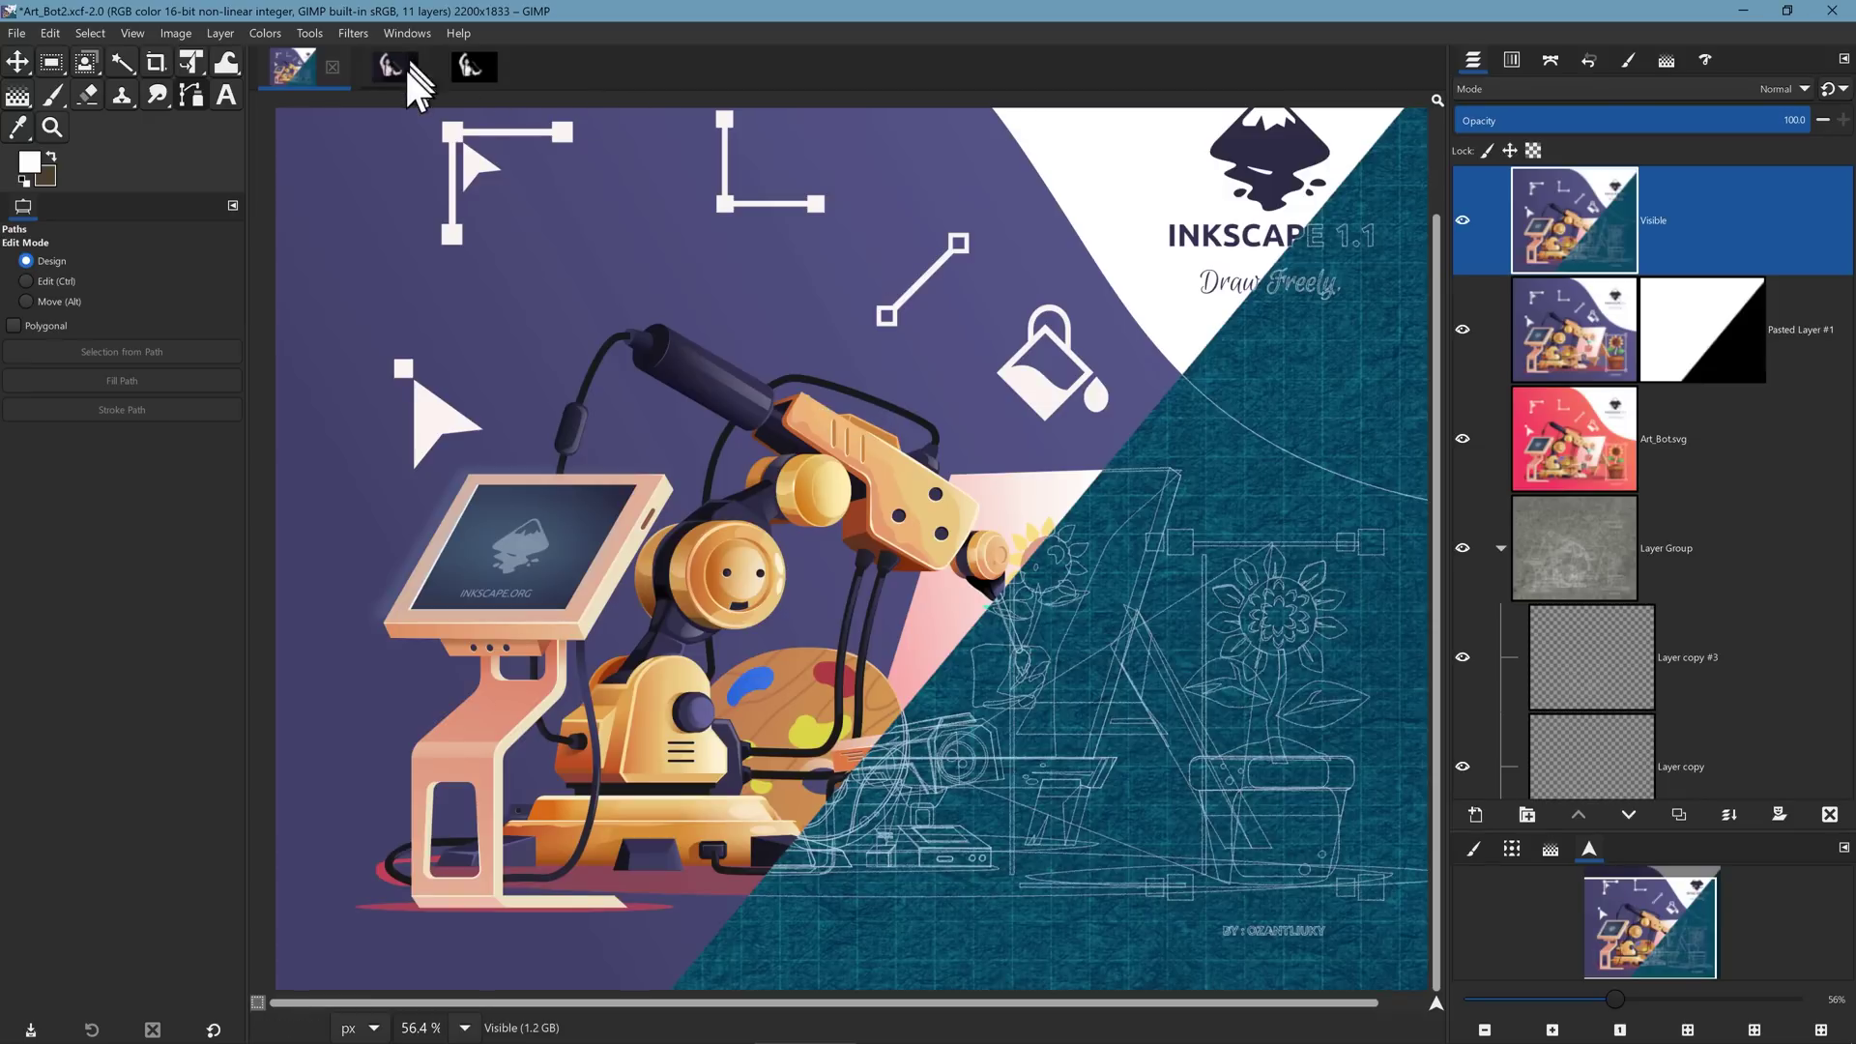
On the traced portrait, re-show the Newsprint filter and lower Black pullout to 0.363.
left_click(404, 69)
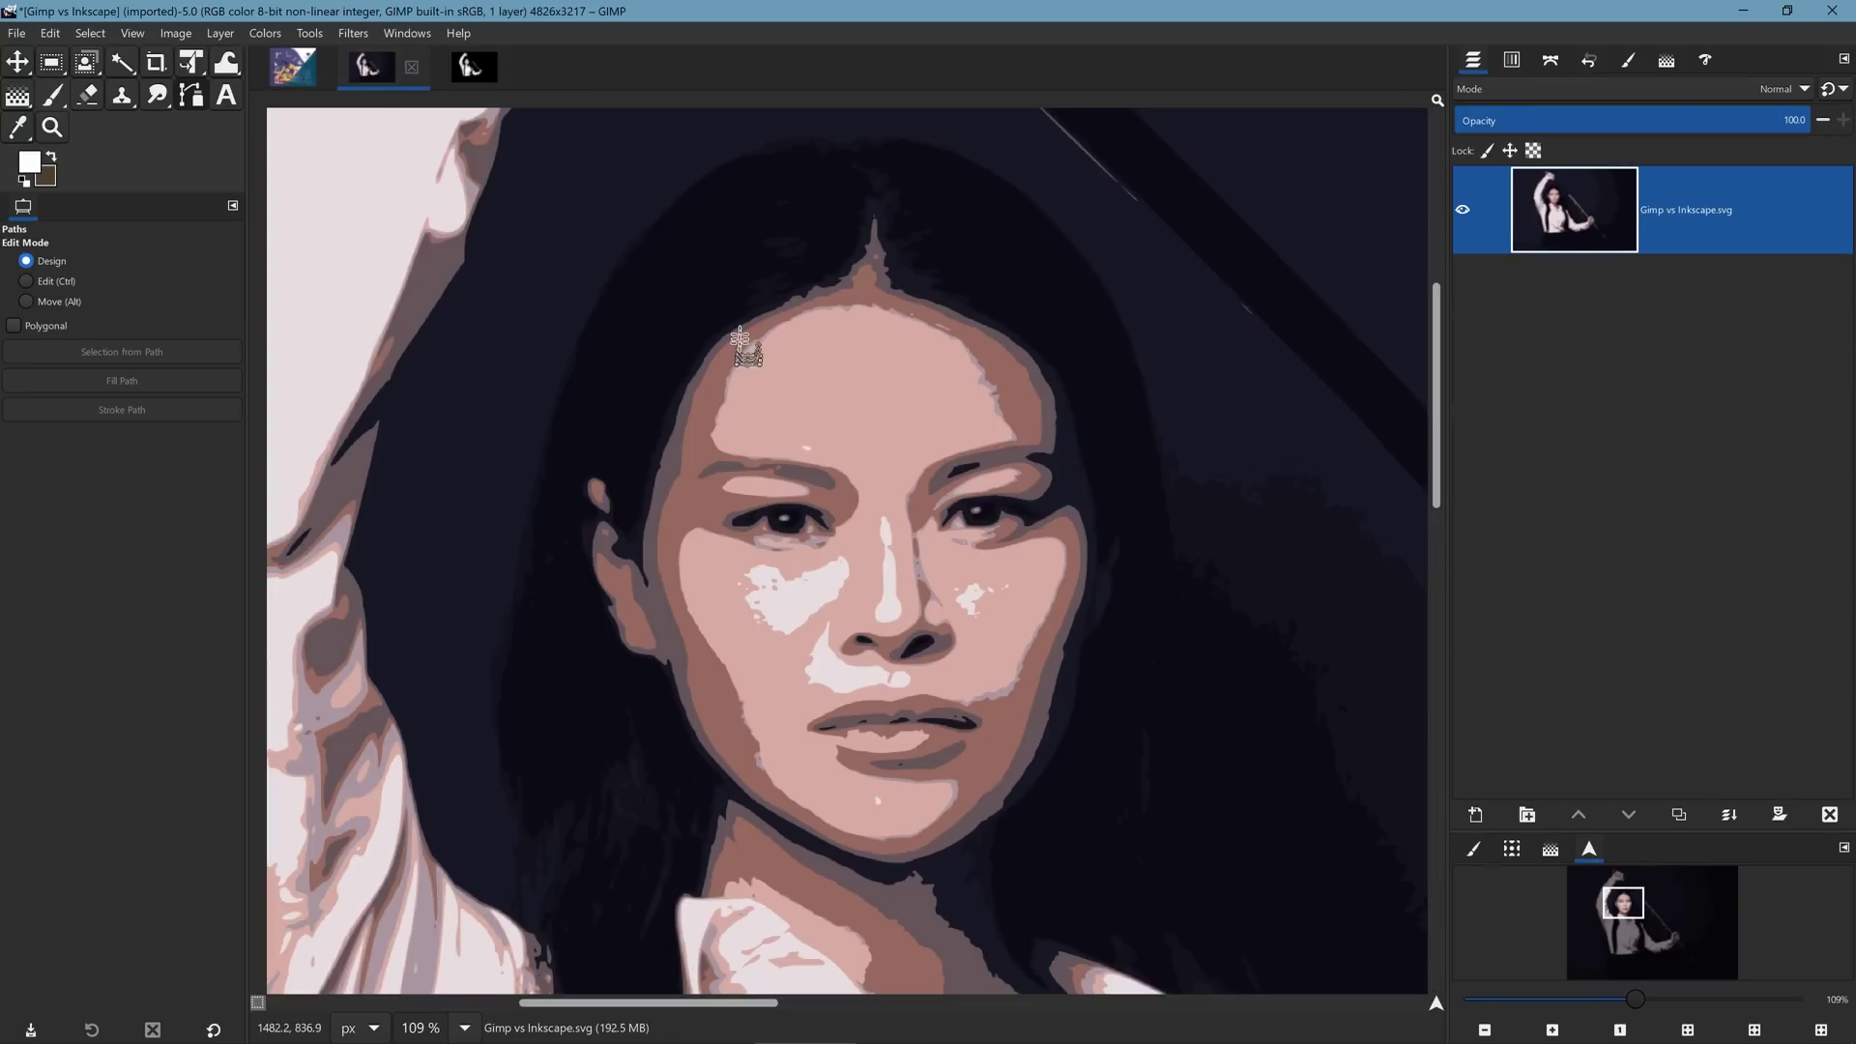
left_click(356, 33)
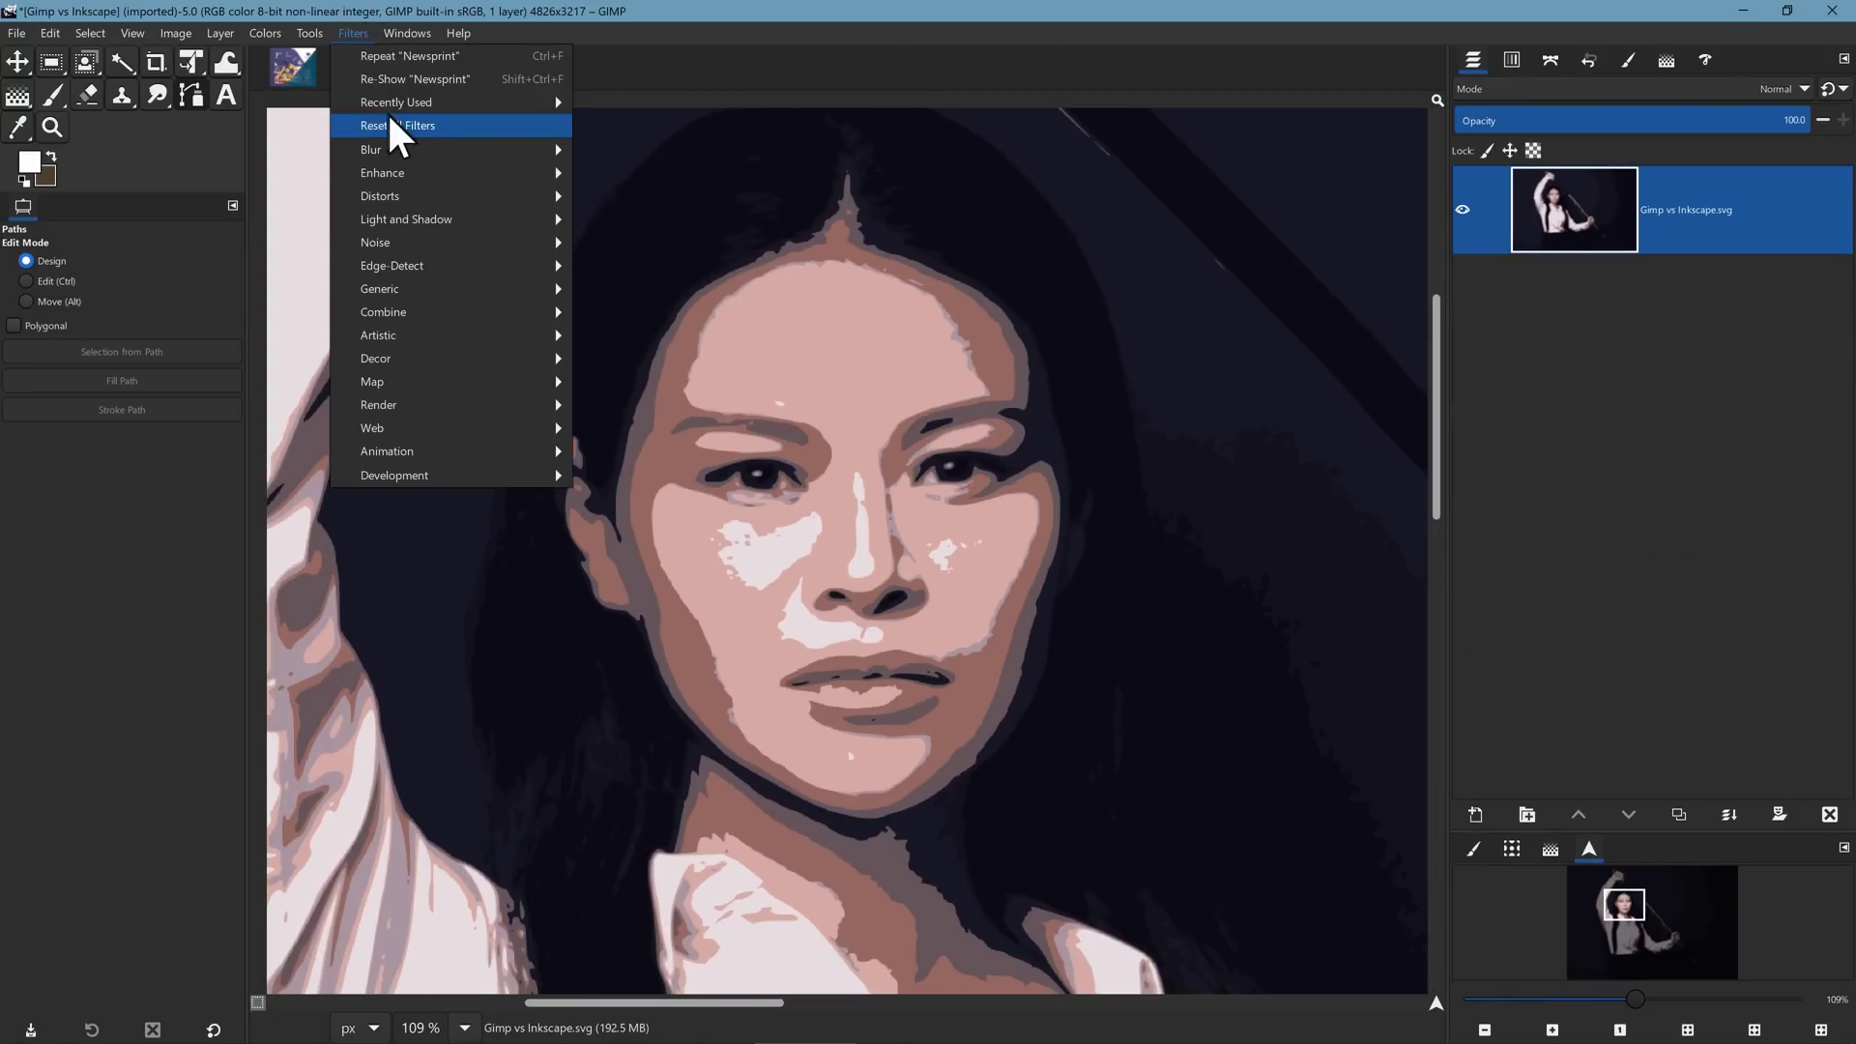
left_click(419, 77)
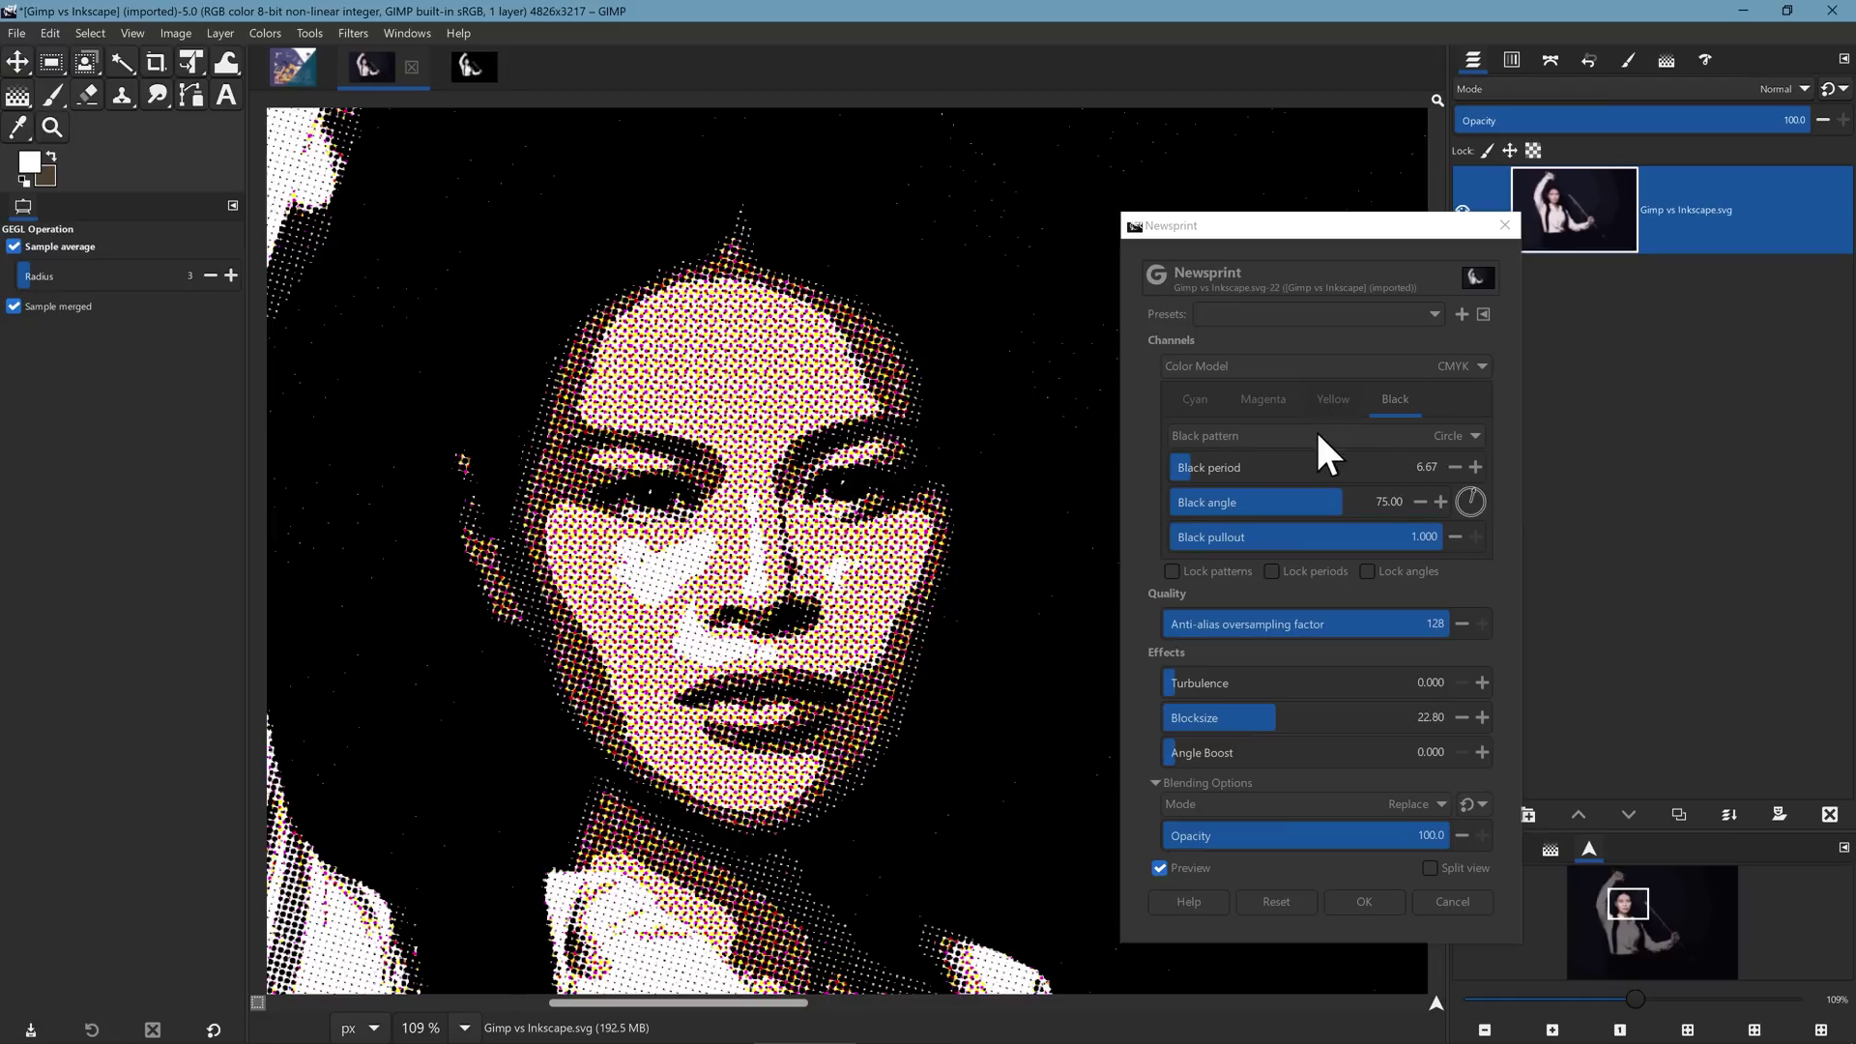
left_click_drag(1409, 534, 1272, 541)
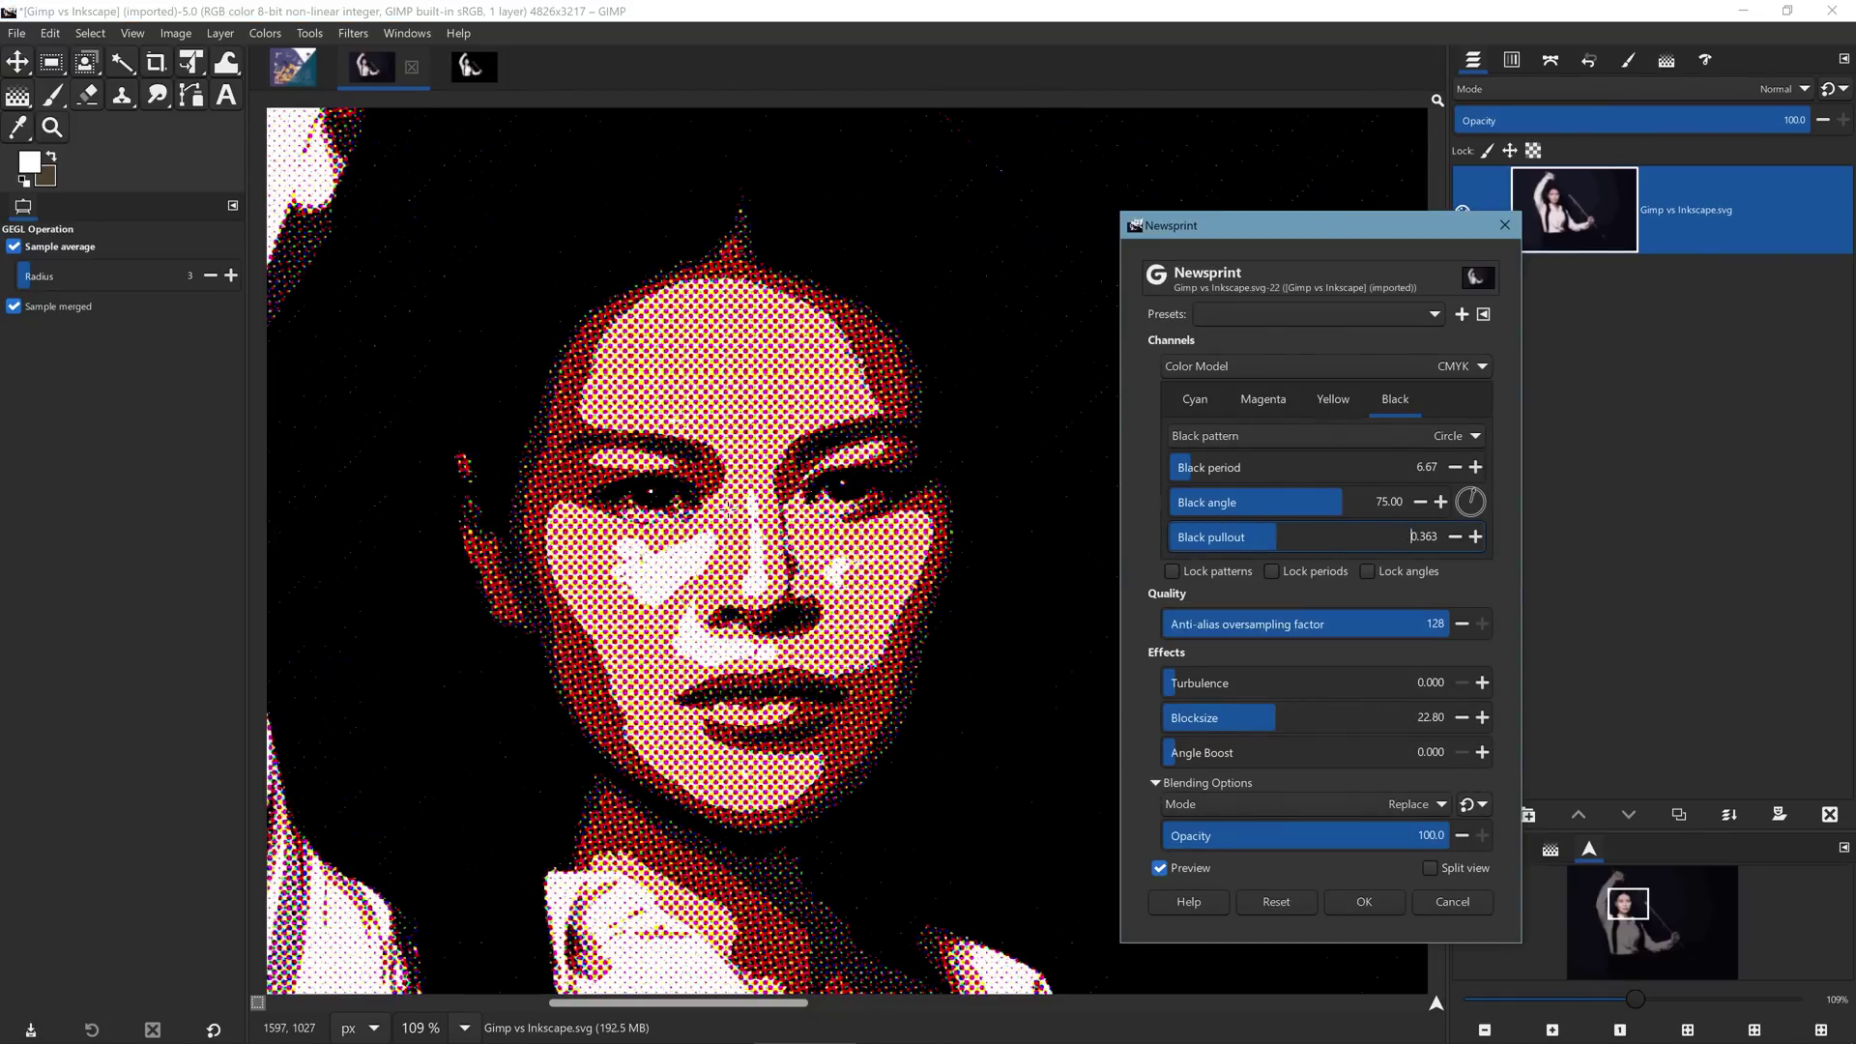